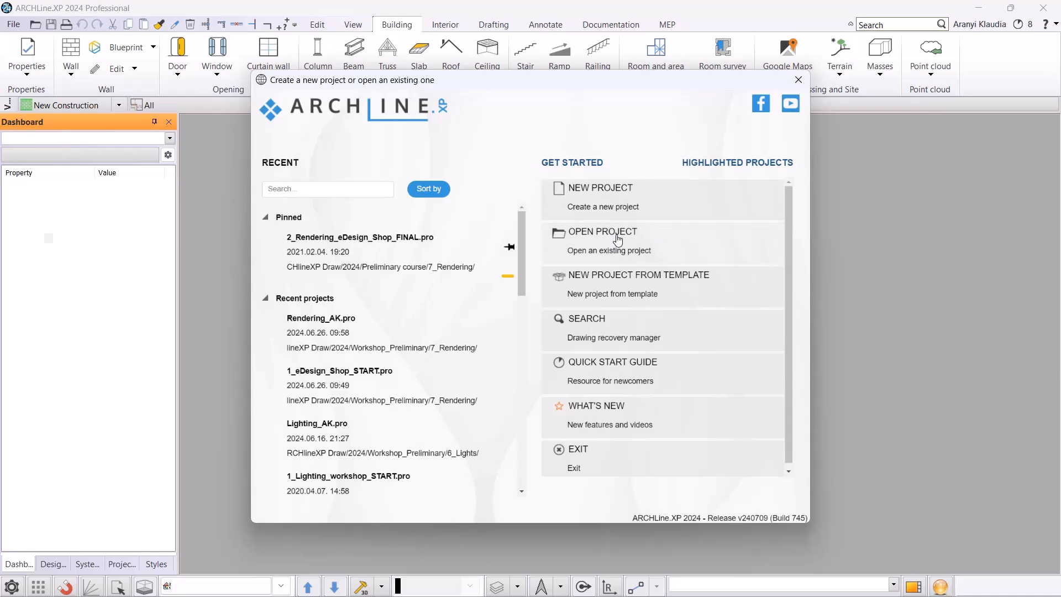
Open the project 1_Material management_Start from the 2024 > Workshop_Intermediate > 1_Material_management folder.
{"action": "left_click", "coordinate": [641, 208]}
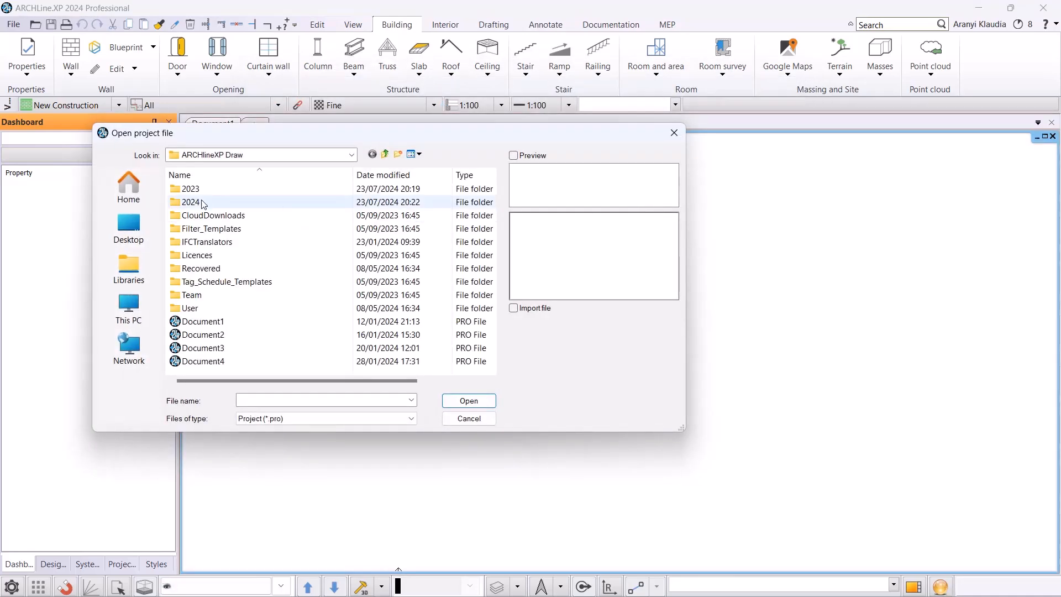
{"action": "double_click", "coordinate": [200, 200]}
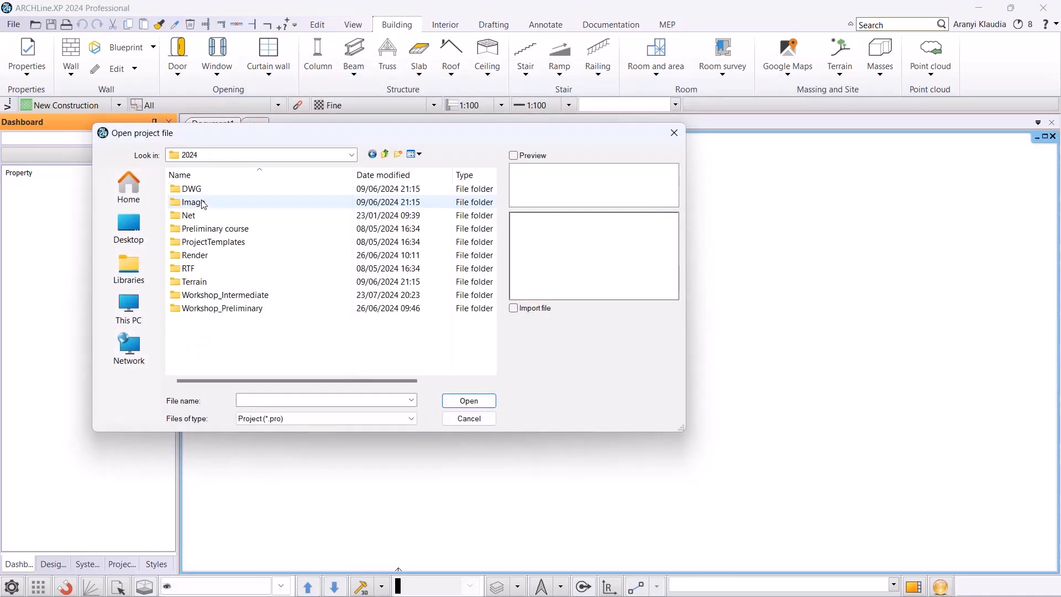
{"action": "double_click", "coordinate": [221, 295]}
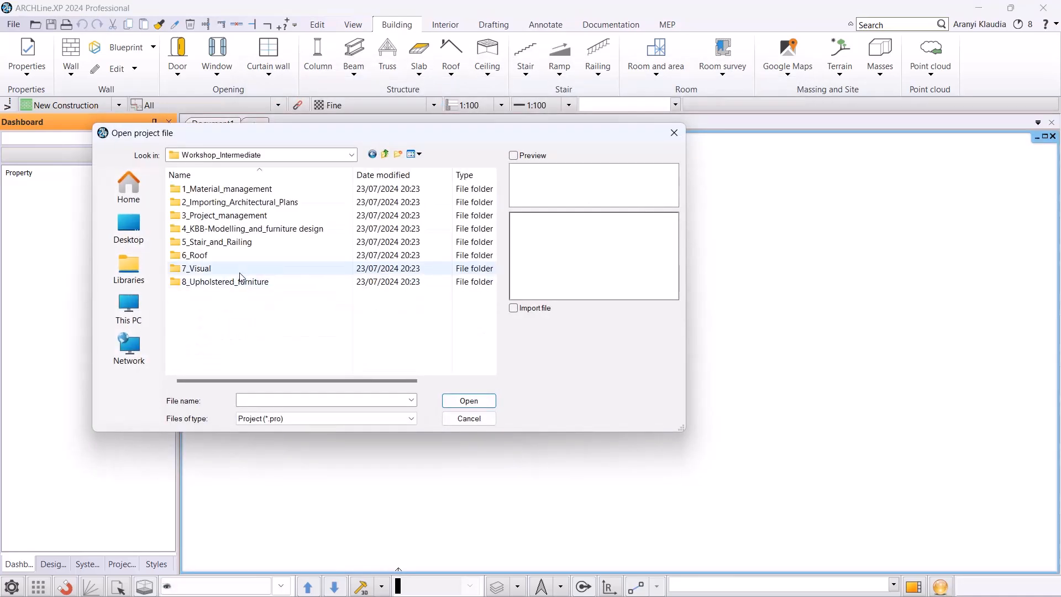
{"action": "double_click", "coordinate": [243, 189]}
{"action": "left_click", "coordinate": [244, 216]}
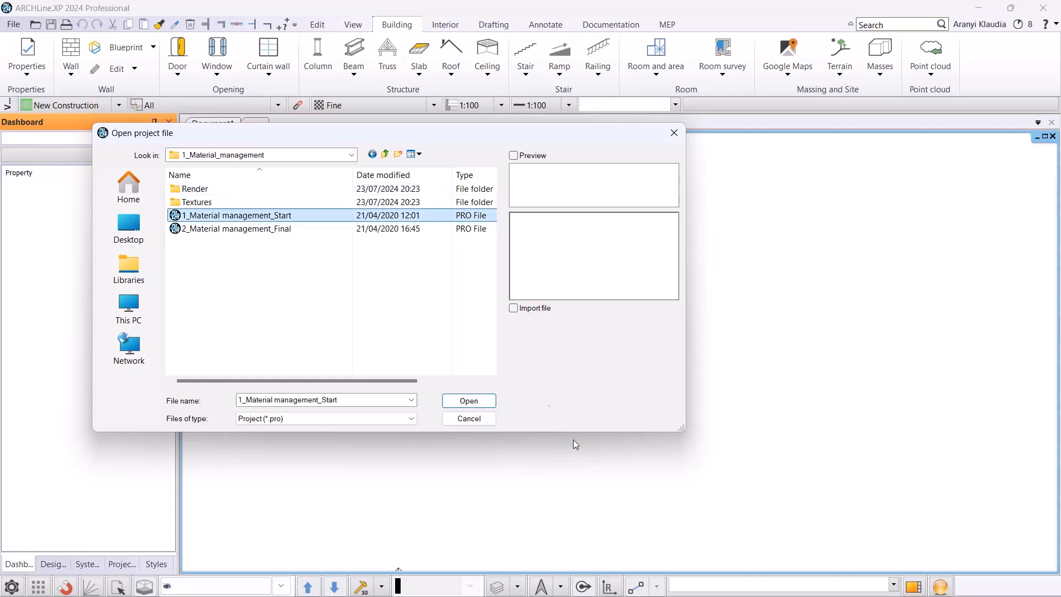
{"action": "left_click", "coordinate": [485, 404]}
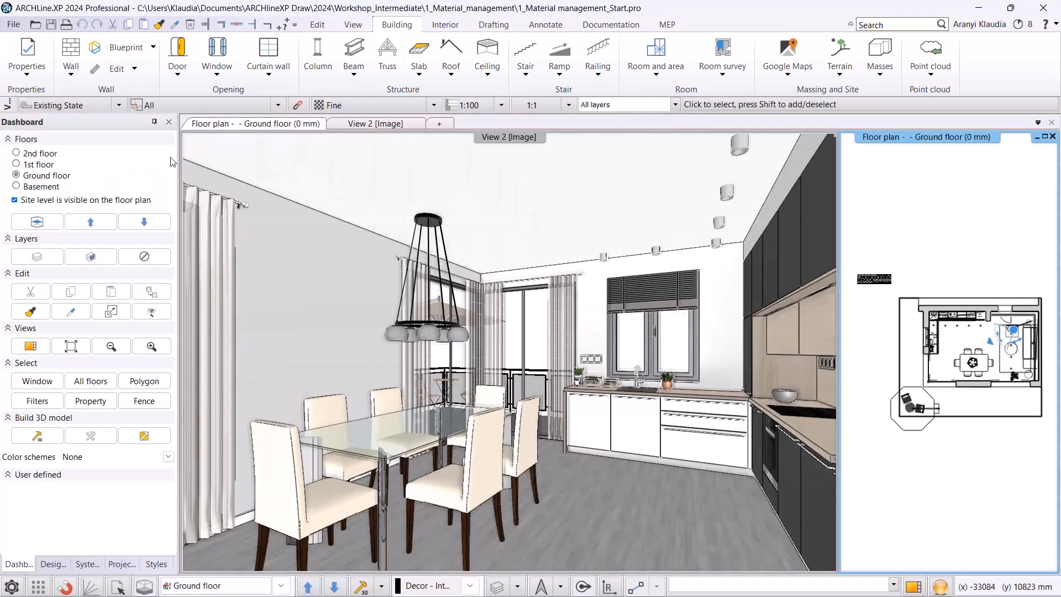
Save the project under the new name Material management_AK in the same folder.
{"action": "left_click", "coordinate": [14, 26]}
{"action": "left_click", "coordinate": [67, 119]}
{"action": "left_click", "coordinate": [613, 473]}
{"action": "left_click_drag", "start_coordinate": [347, 399], "coordinate": [322, 398]}
{"action": "type", "text": "AK"}
{"action": "left_click_drag", "start_coordinate": [247, 398], "coordinate": [229, 398]}
{"action": "key", "text": "BackSpace"}
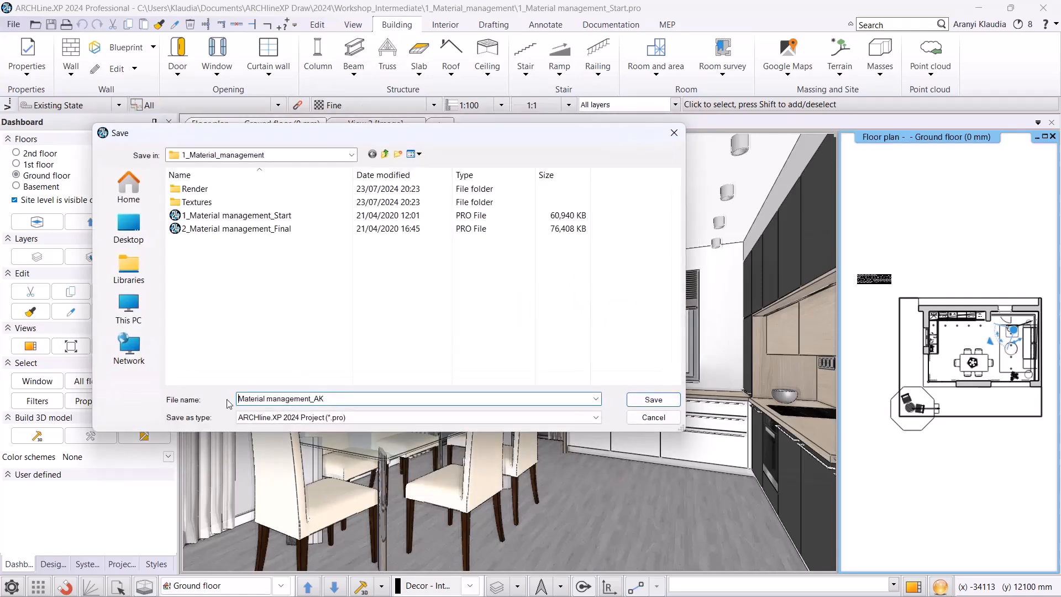
{"action": "left_click", "coordinate": [633, 397]}
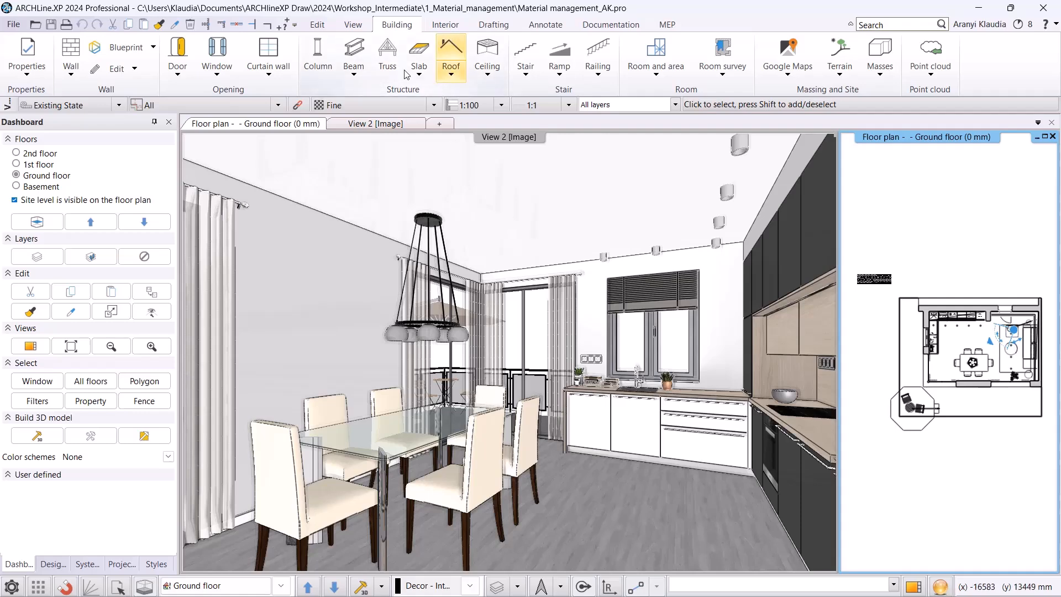
Create a new material in the Design center's material catalogue and give it the colour RAL 7031 Blue grey.
{"action": "left_click", "coordinate": [53, 564]}
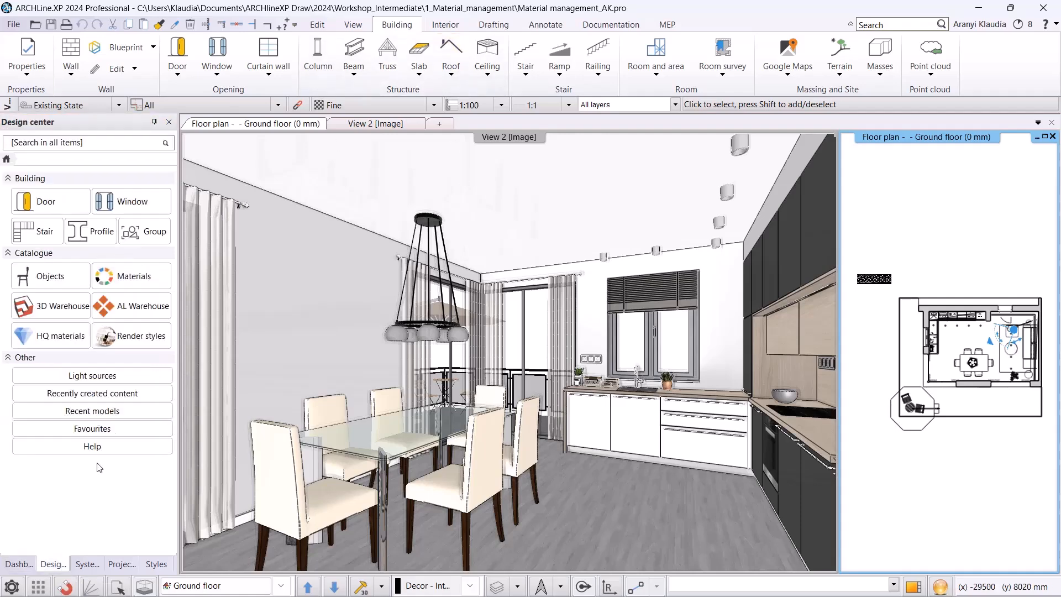
{"action": "left_click", "coordinate": [146, 279]}
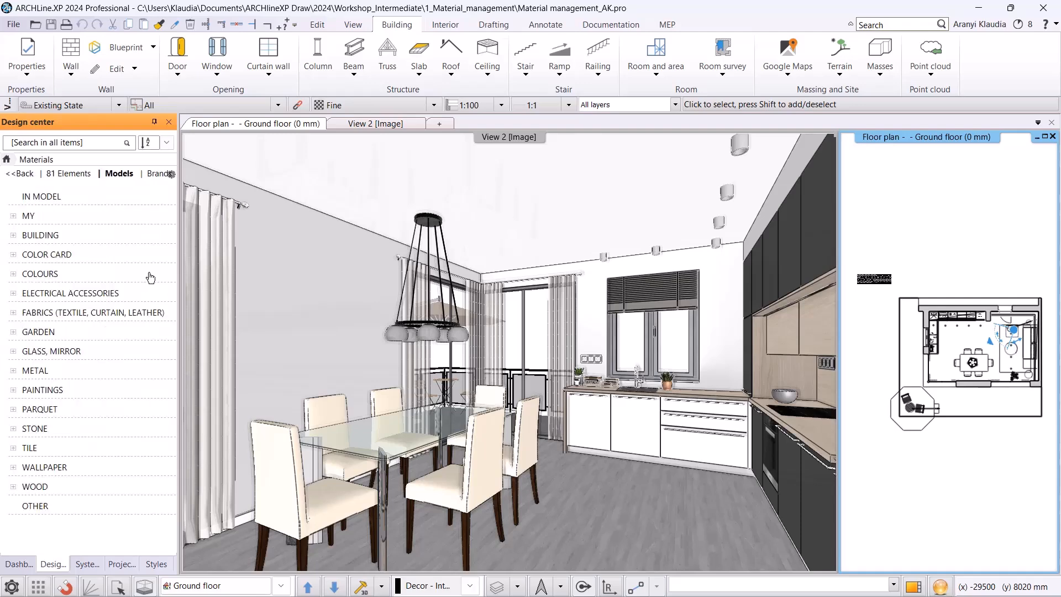
{"action": "left_click", "coordinate": [172, 174]}
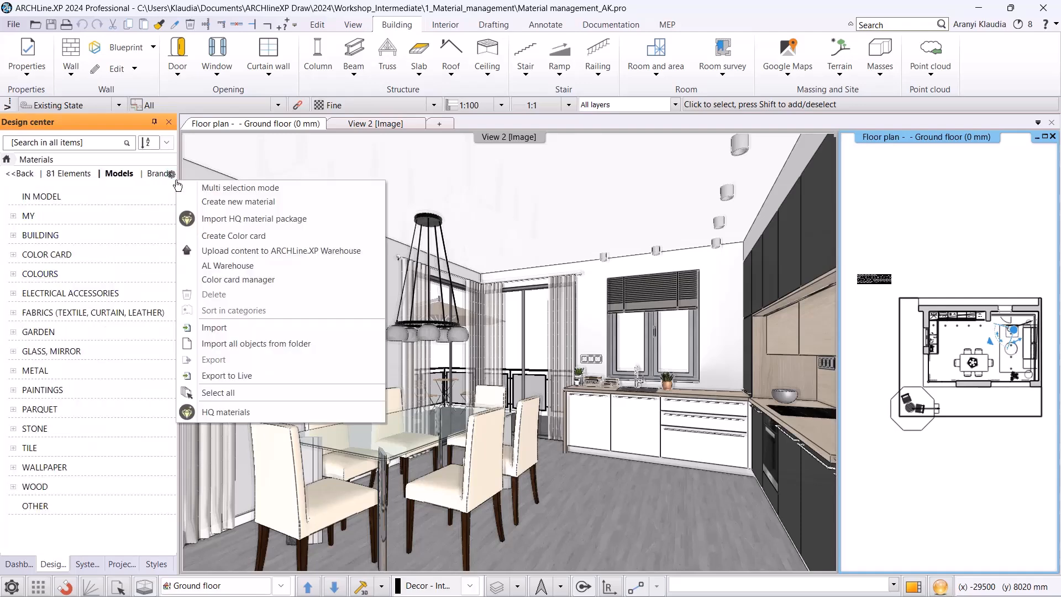
{"action": "left_click", "coordinate": [202, 202]}
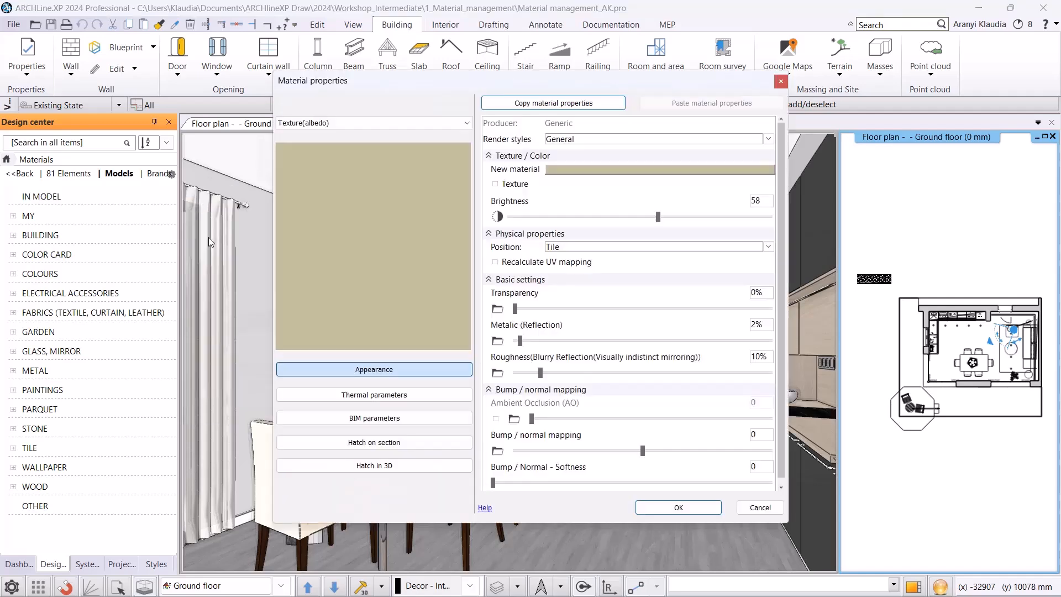
{"action": "right_click", "coordinate": [339, 242]}
{"action": "left_click", "coordinate": [433, 272]}
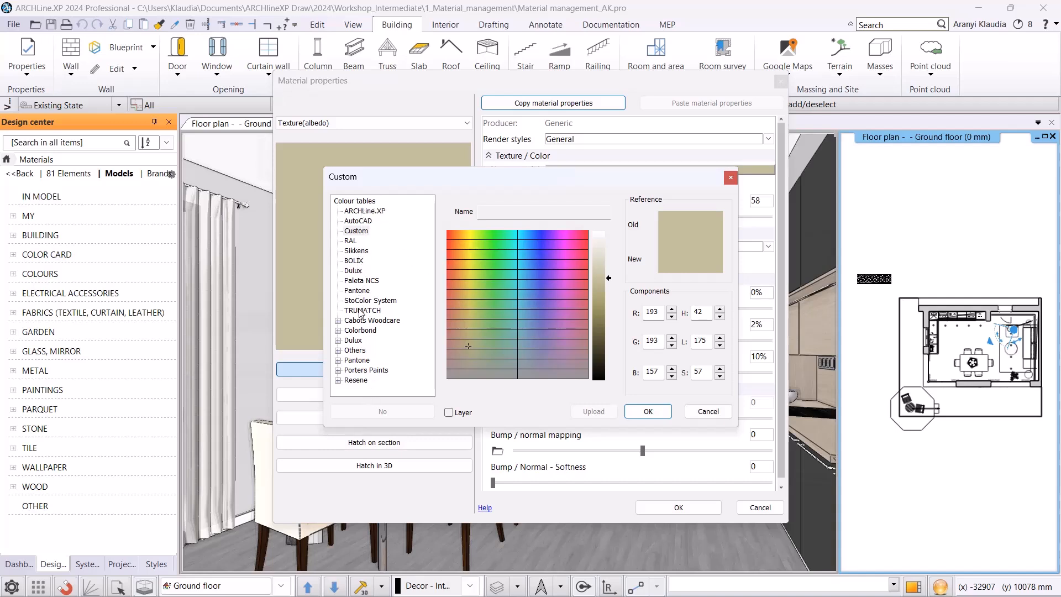
{"action": "left_click", "coordinate": [365, 232]}
{"action": "left_click", "coordinate": [351, 241]}
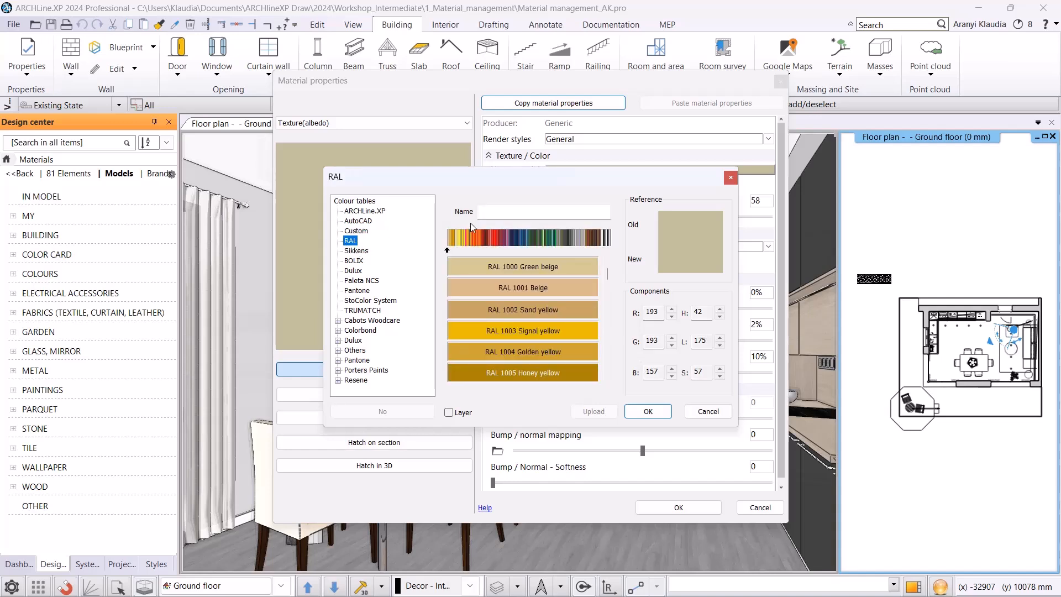
{"action": "left_click", "coordinate": [490, 214]}
{"action": "type", "text": "RAL 7031"}
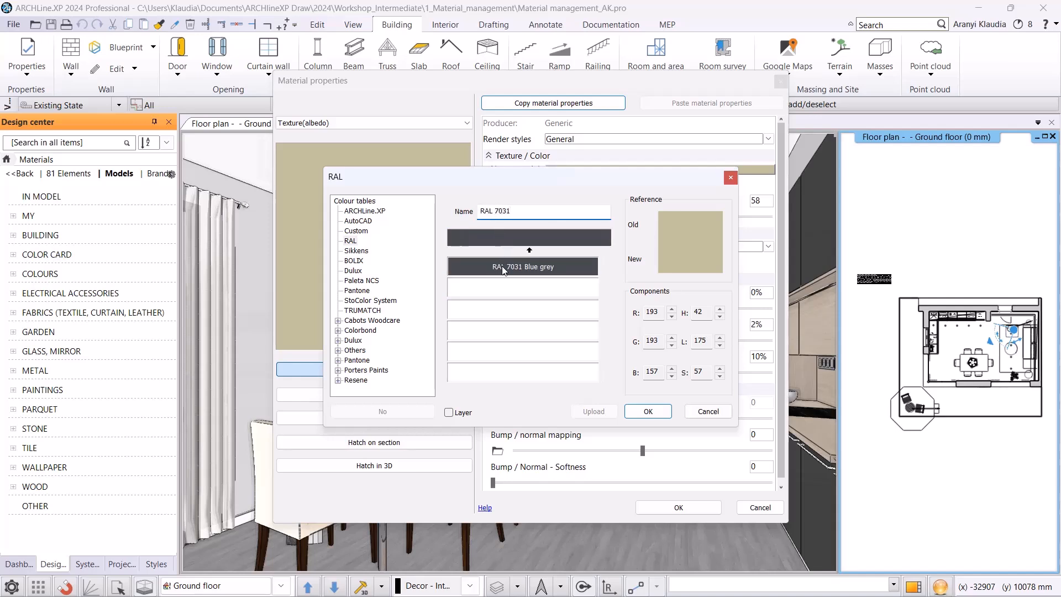
{"action": "left_click", "coordinate": [504, 269]}
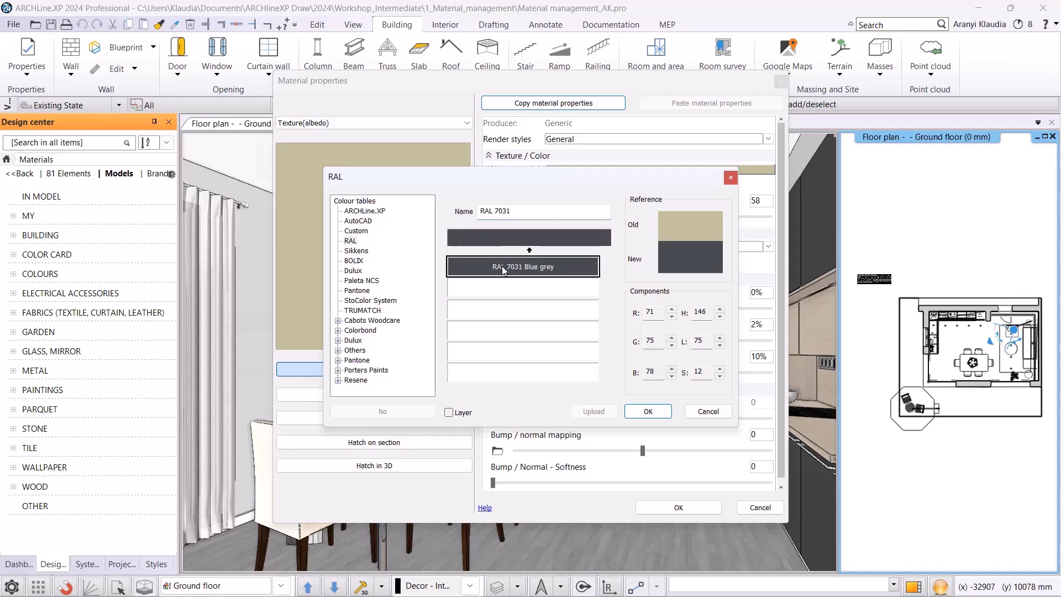
{"action": "left_click", "coordinate": [651, 417]}
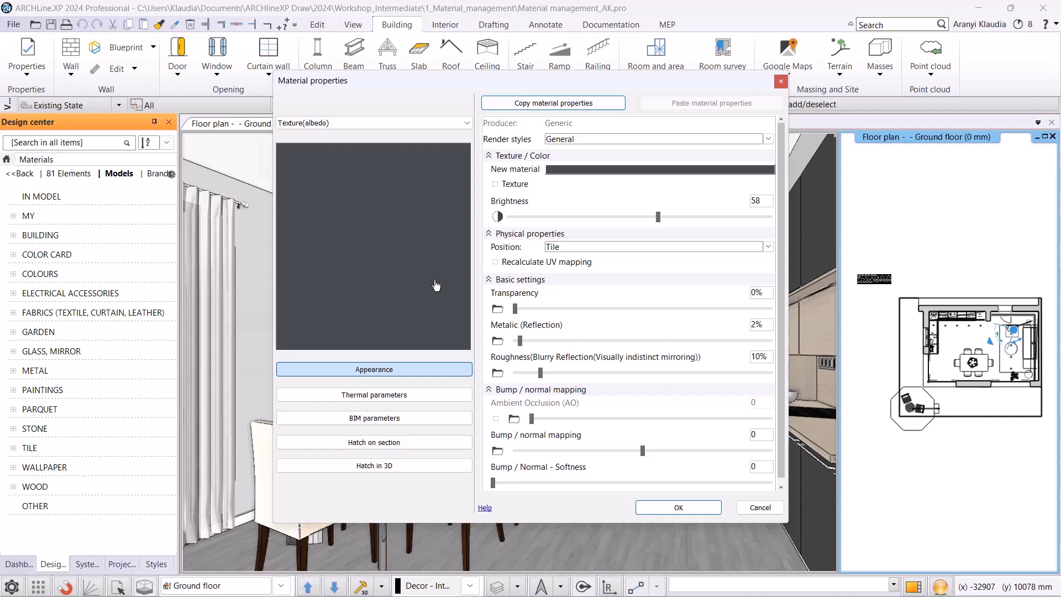
Set the new material's render style to Wall and accept its properties.
{"action": "left_click", "coordinate": [596, 142]}
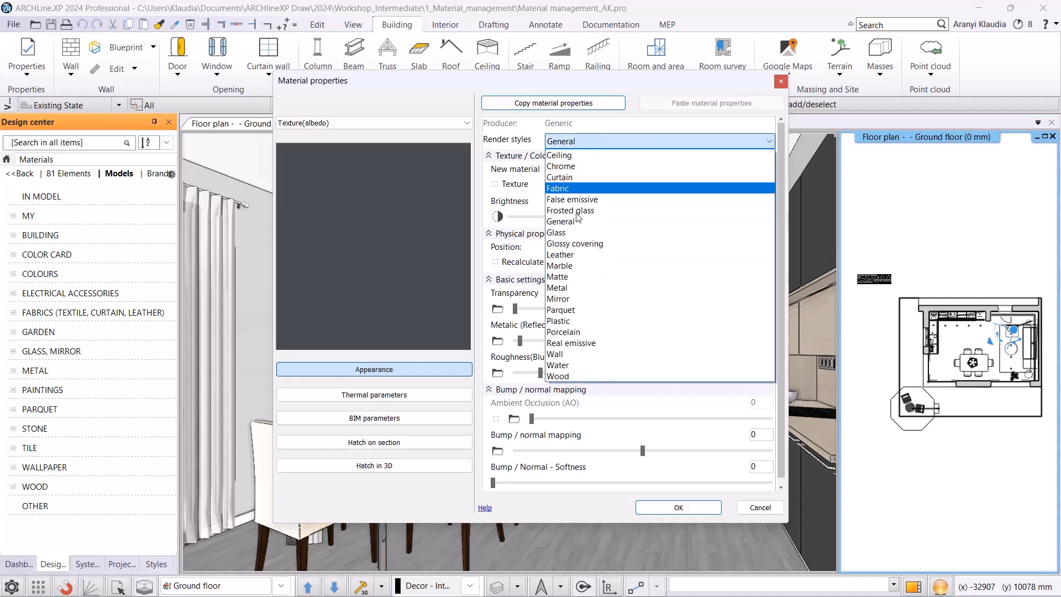
{"action": "left_click", "coordinate": [573, 354]}
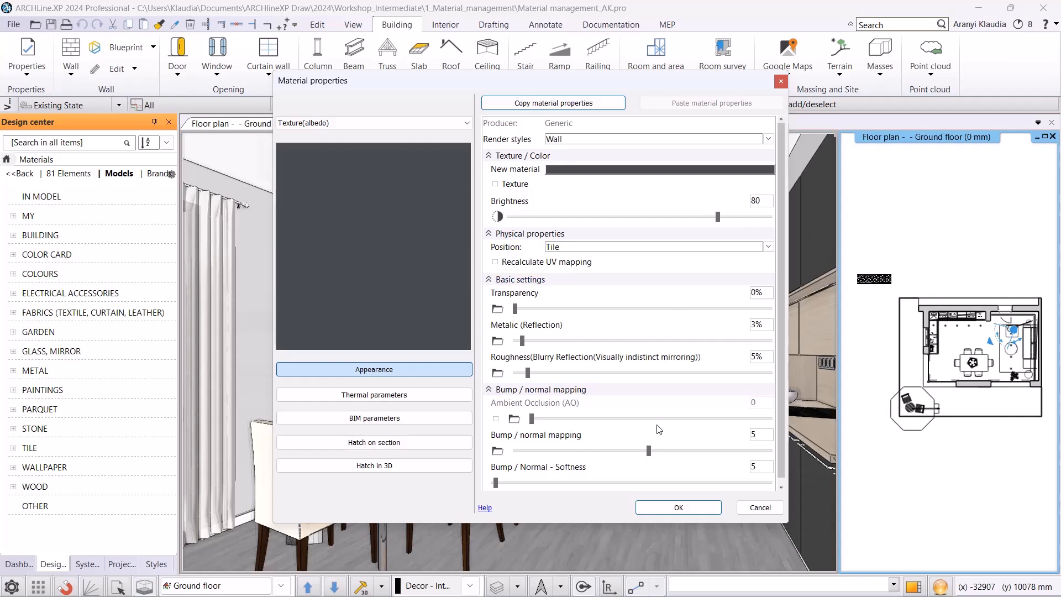
{"action": "left_click", "coordinate": [673, 507]}
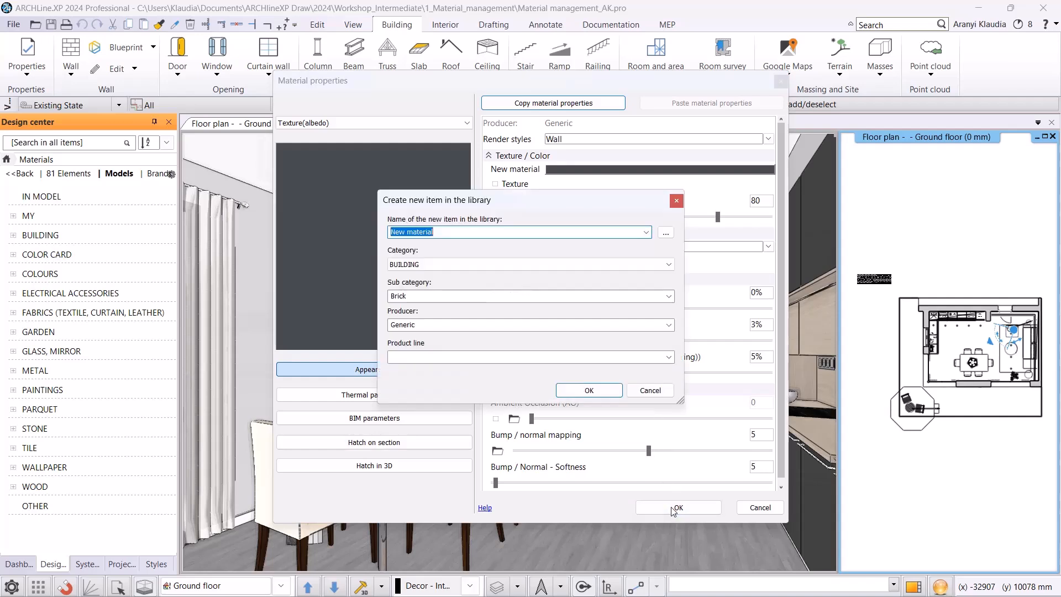
Store the material in the library as RAl 7031, with category COLOURS, sub category RAL and producer RAL.
{"action": "type", "text": "RAl 7031"}
{"action": "left_click", "coordinate": [423, 264]}
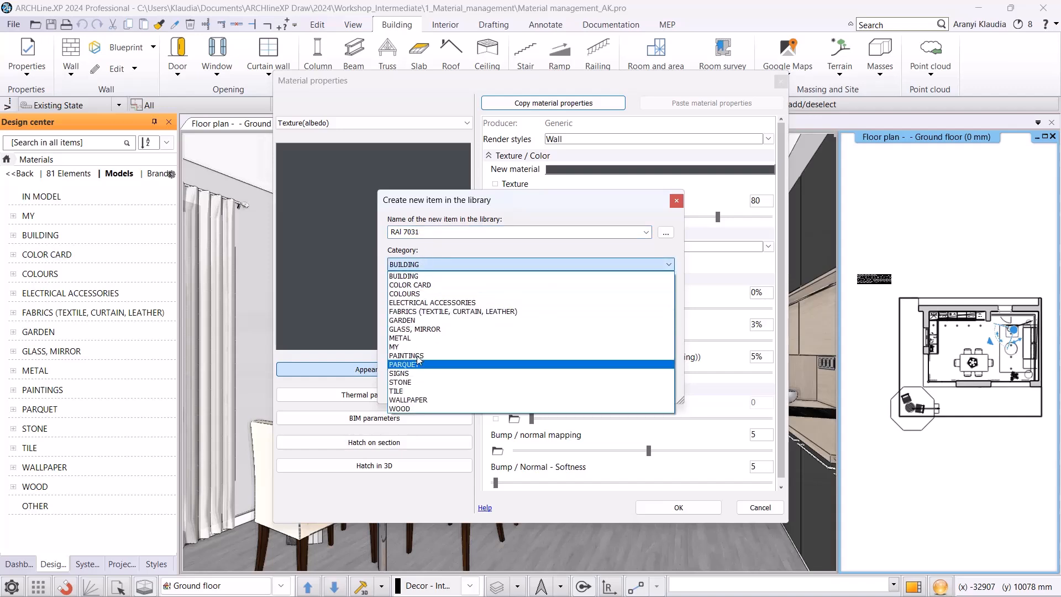
{"action": "left_click", "coordinate": [414, 293]}
{"action": "left_click", "coordinate": [647, 298]}
{"action": "left_click", "coordinate": [433, 323]}
{"action": "key", "text": "Tab"}
{"action": "type", "text": "RA"}
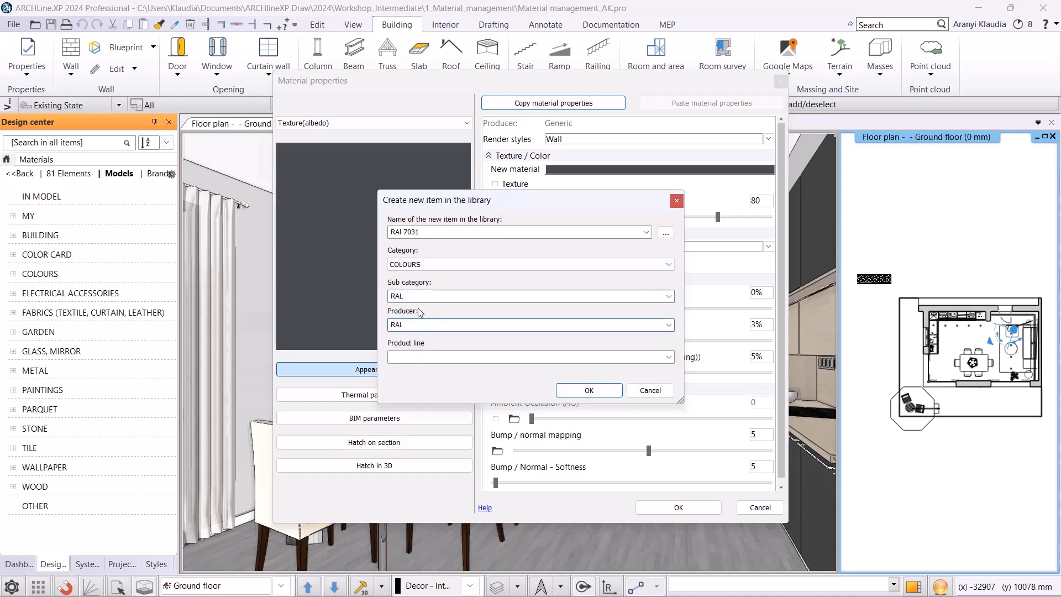
{"action": "left_click", "coordinate": [589, 390]}
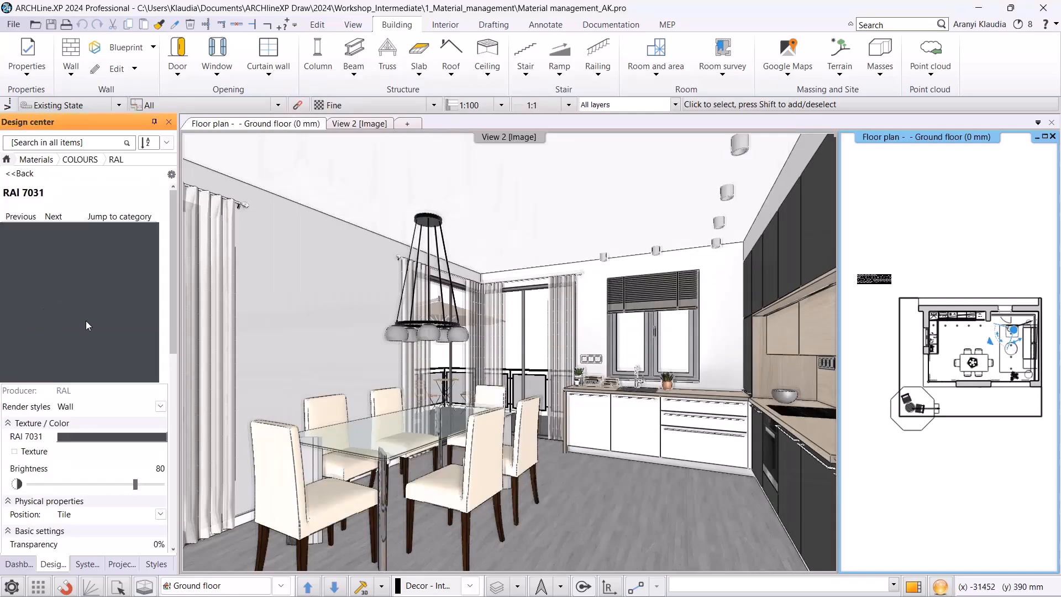
Switch the 3D view to the saved view Living_room_4.
{"action": "left_click", "coordinate": [208, 397]}
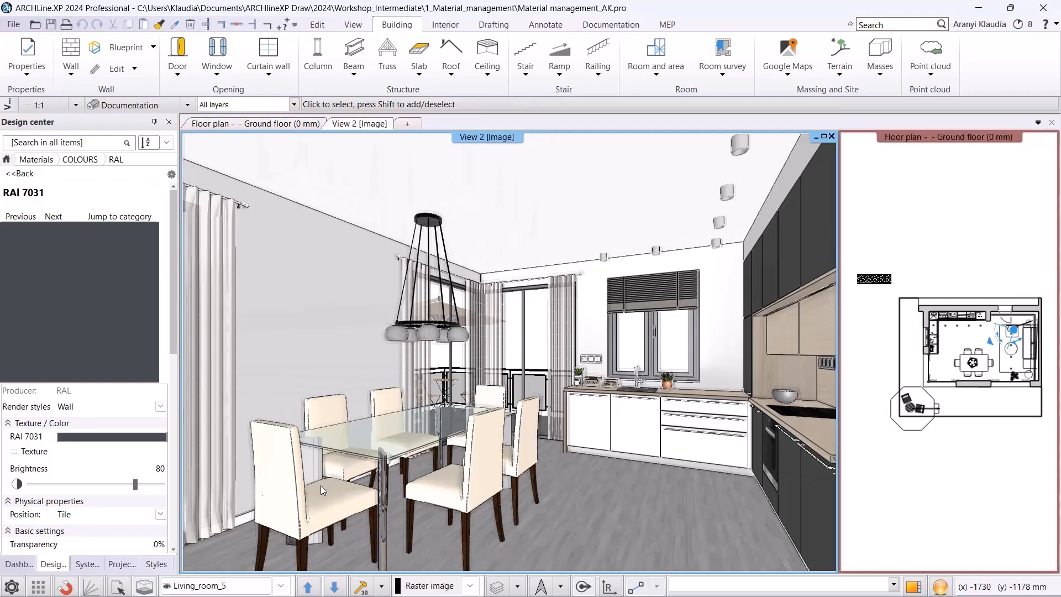
{"action": "left_click", "coordinate": [280, 585]}
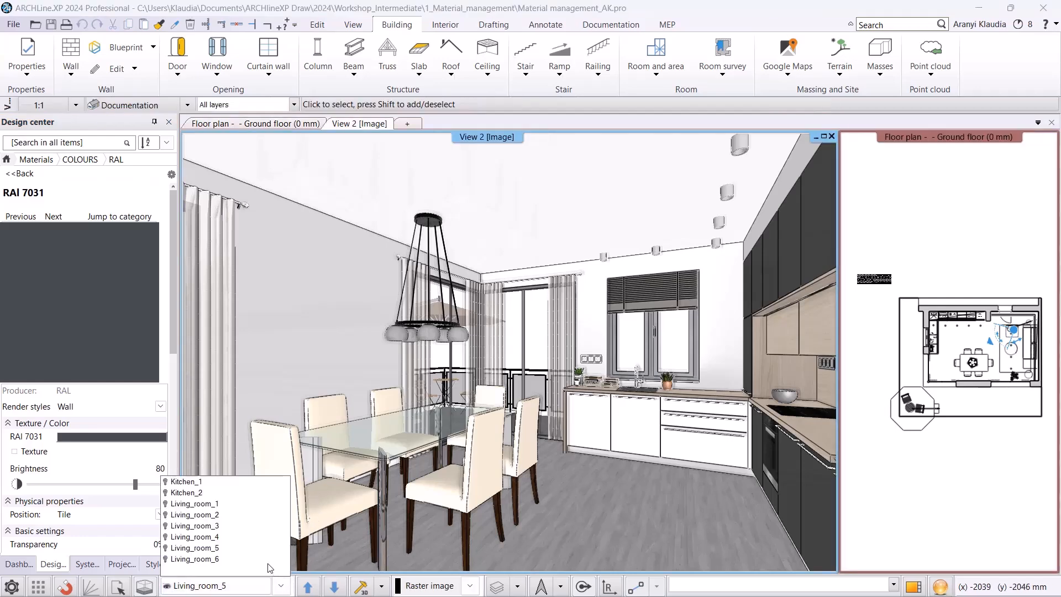
{"action": "left_click", "coordinate": [237, 547]}
{"action": "key", "text": "Up"}
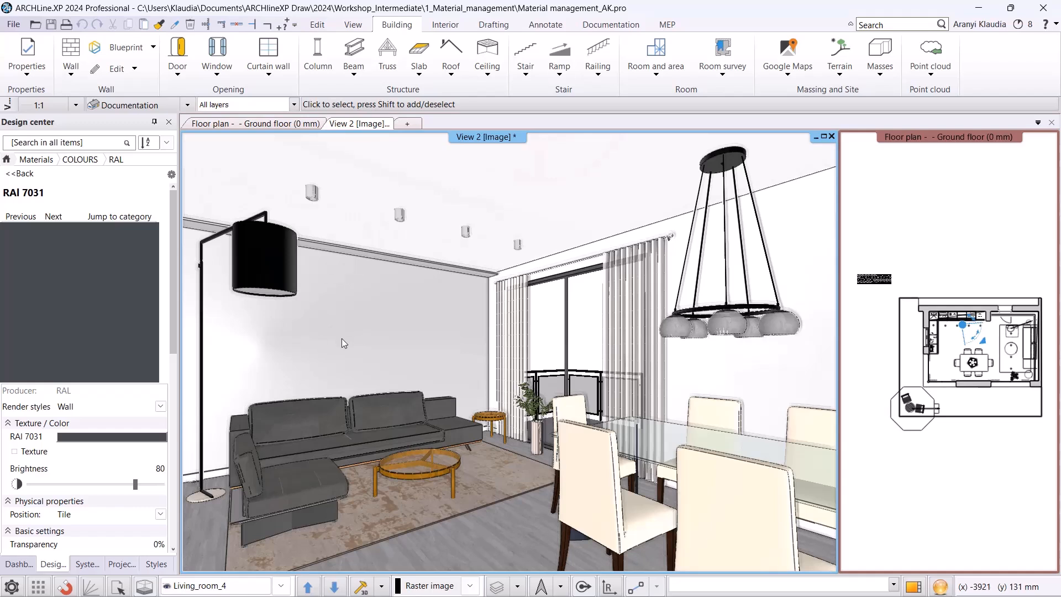
Apply the RAl 7031 material like painting to the wall behind the sofa.
{"action": "left_click", "coordinate": [77, 299]}
{"action": "left_click_drag", "start_coordinate": [77, 300], "coordinate": [340, 323]}
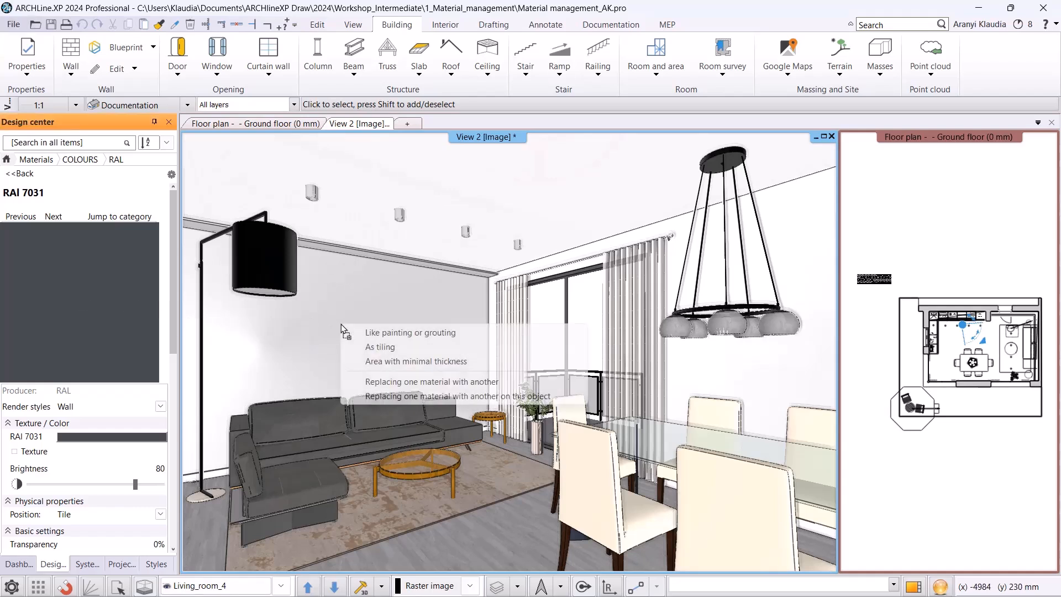
{"action": "left_click", "coordinate": [373, 333]}
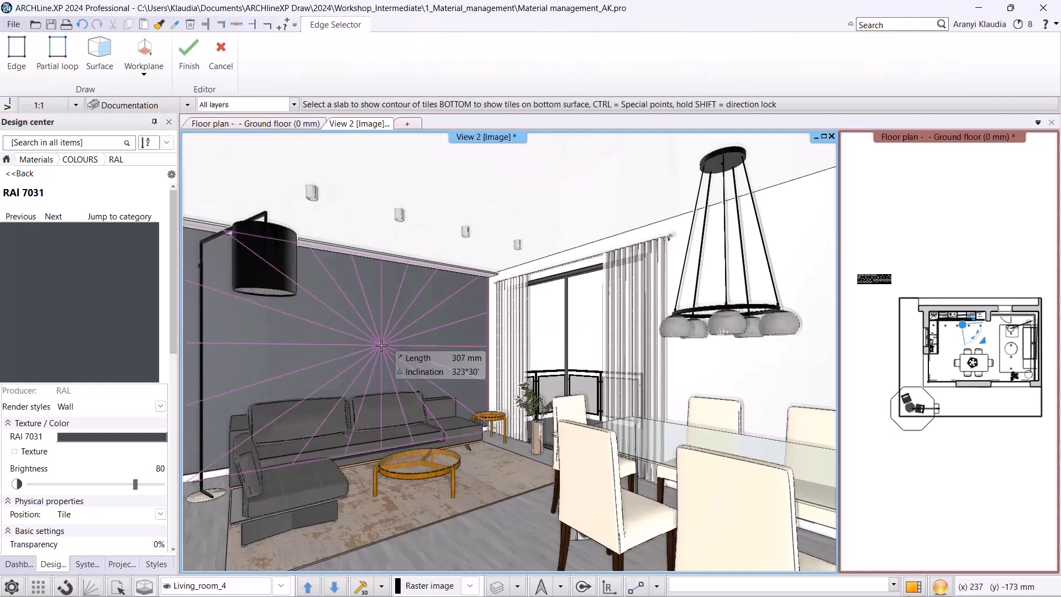
{"action": "left_click", "coordinate": [381, 345]}
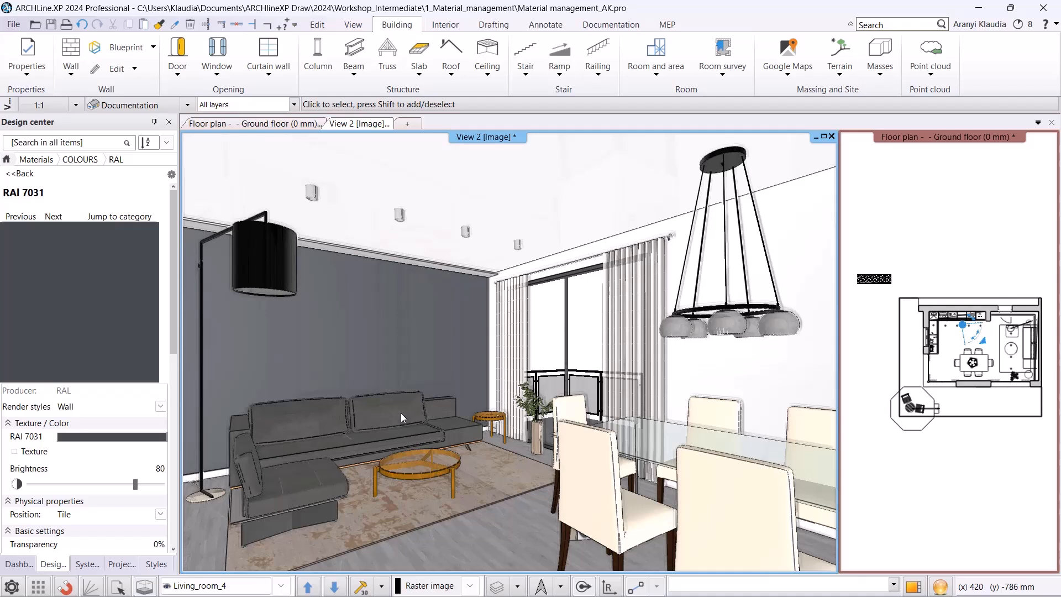
Return to the full material catalogue and look through the subcategories of Fabrics and Electrical accessories.
{"action": "left_click", "coordinate": [6, 159]}
{"action": "left_click", "coordinate": [136, 279]}
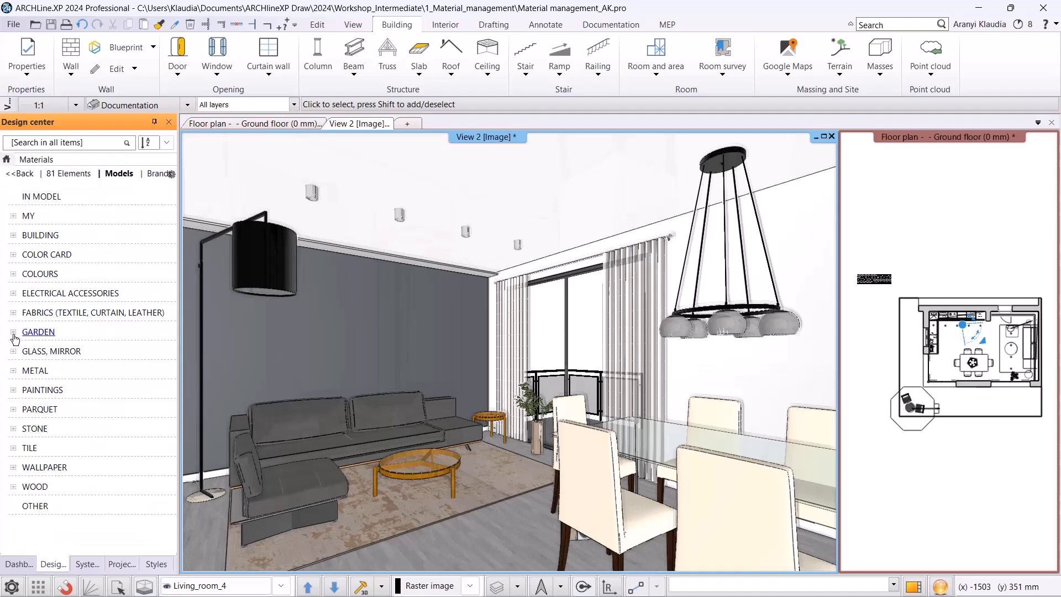
{"action": "left_click", "coordinate": [14, 313]}
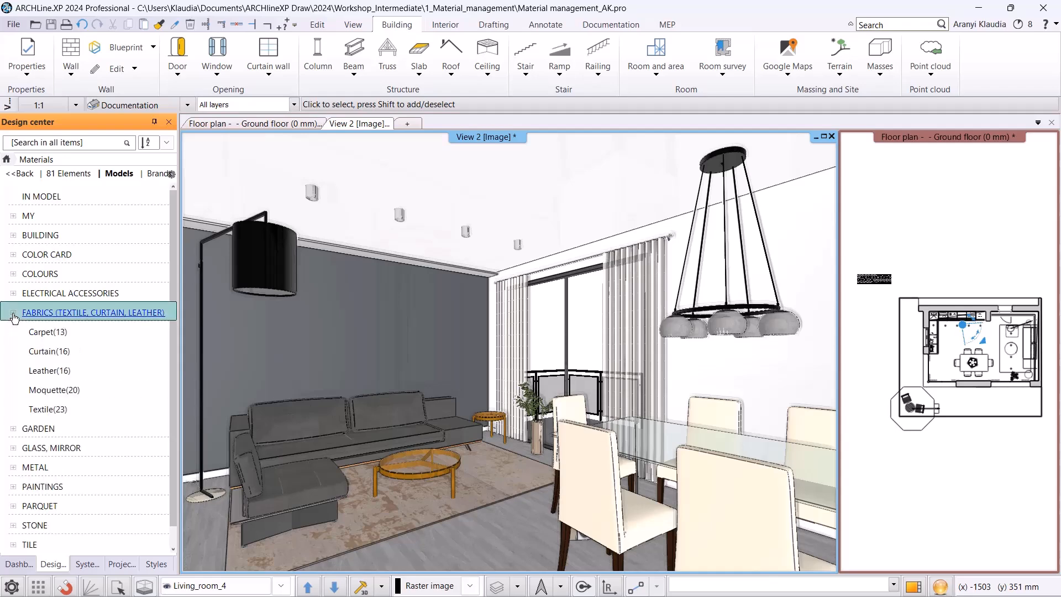
{"action": "left_click", "coordinate": [14, 316]}
{"action": "left_click", "coordinate": [15, 298]}
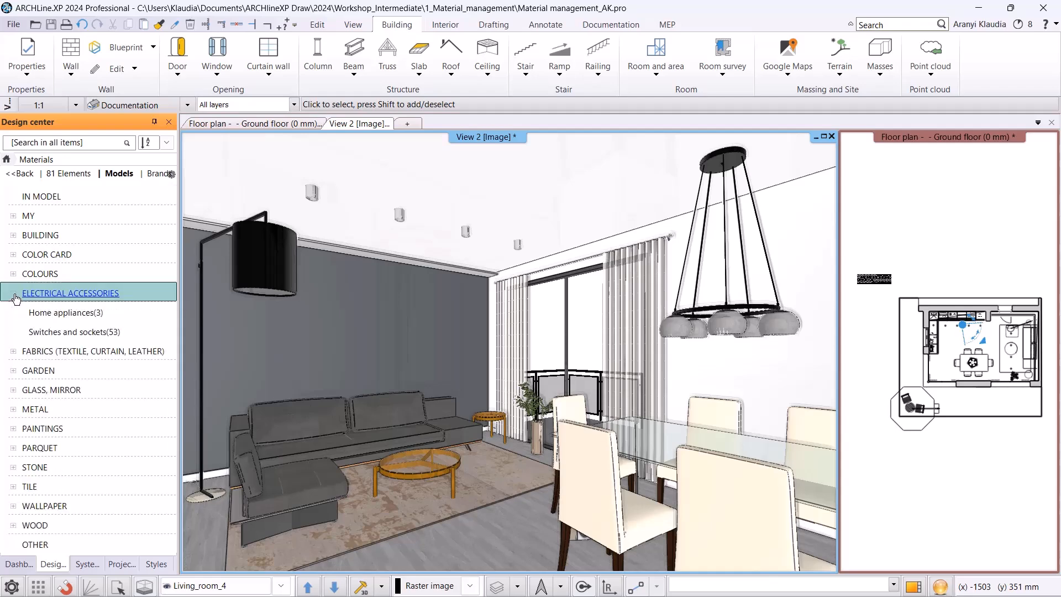
{"action": "left_click", "coordinate": [14, 294]}
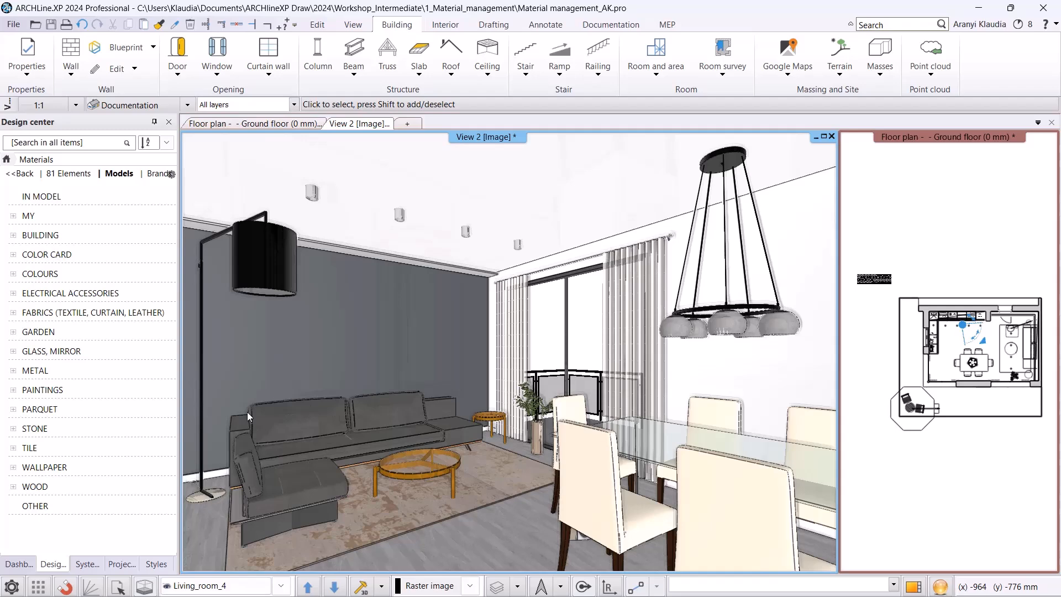
Open the AL Warehouse and browse materials by brand to the Denver product line of Rovitex.
{"action": "left_click", "coordinate": [457, 26]}
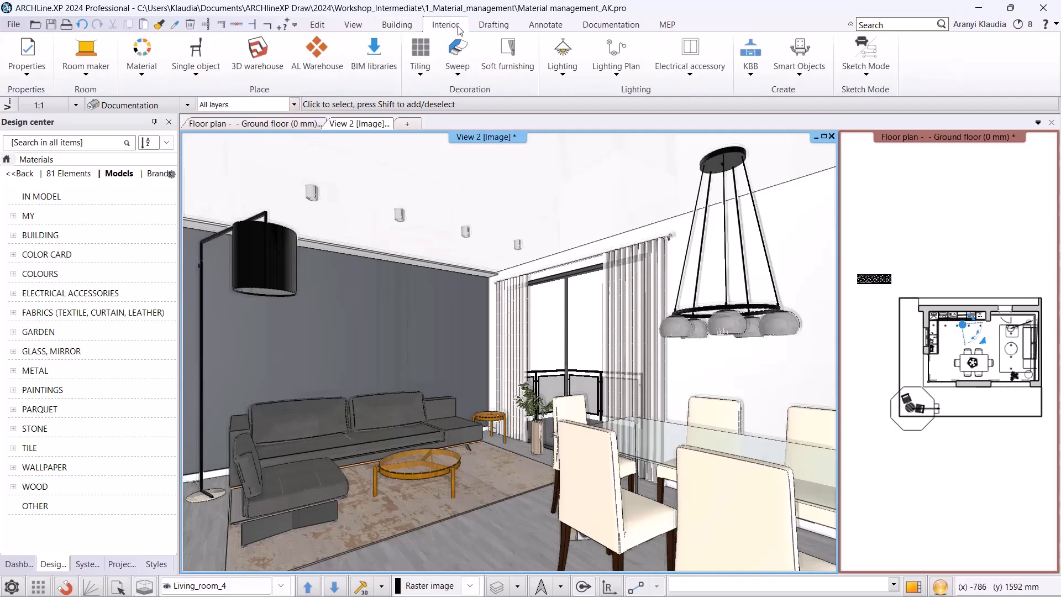
{"action": "left_click", "coordinate": [322, 53]}
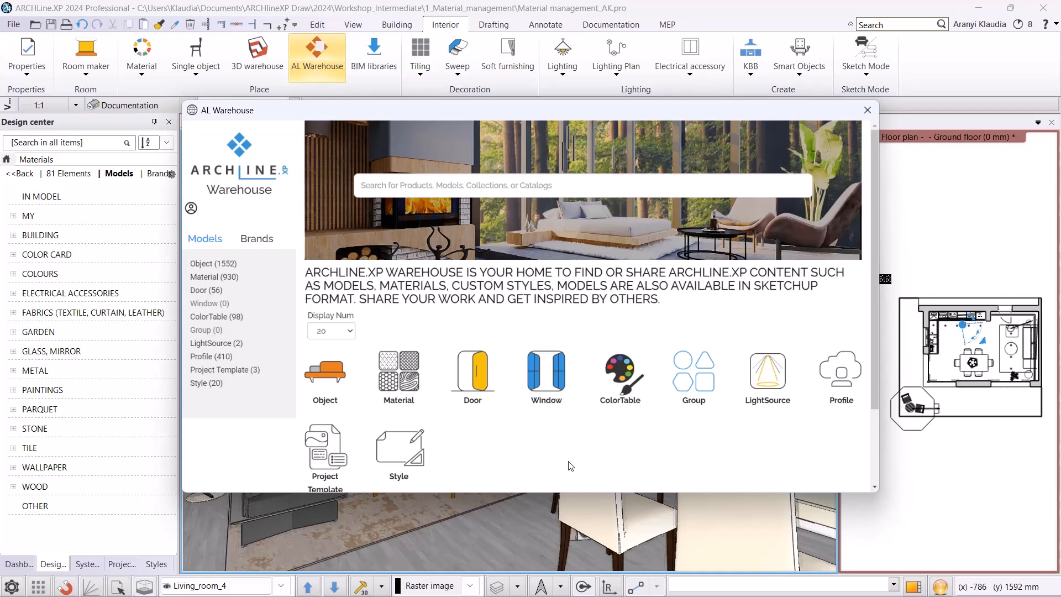
{"action": "left_click", "coordinate": [256, 240]}
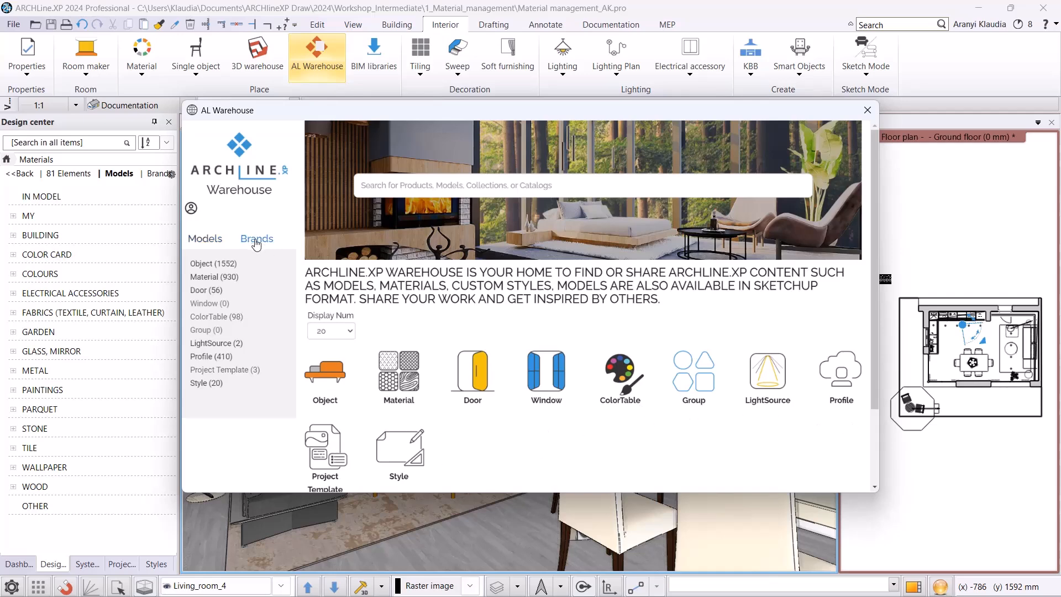
{"action": "left_click", "coordinate": [229, 279]}
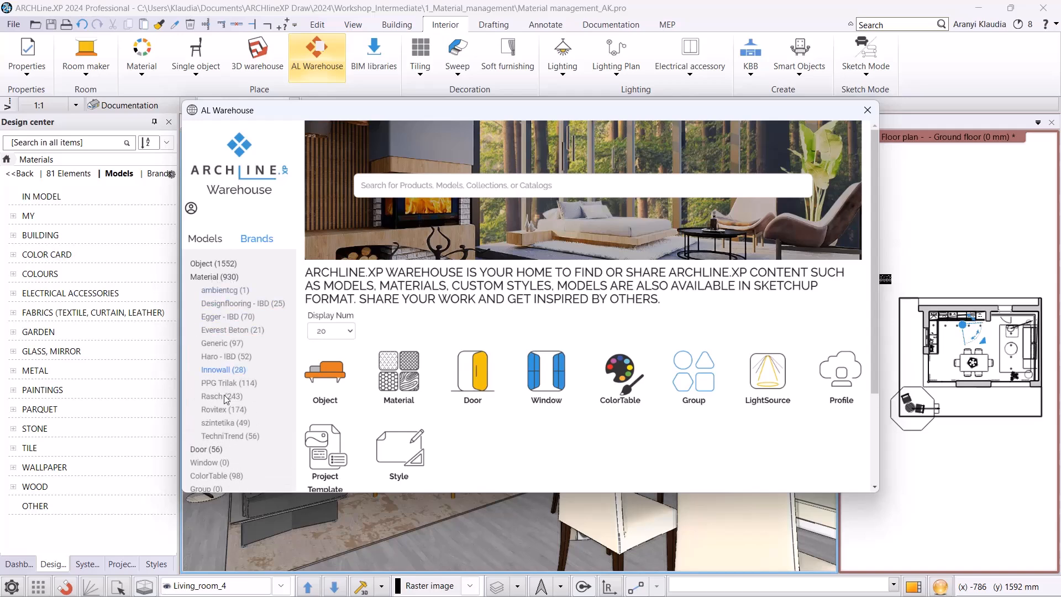
{"action": "left_click", "coordinate": [223, 409]}
{"action": "scroll", "coordinate": [223, 412], "scroll_direction": "down", "scroll_amount": 1}
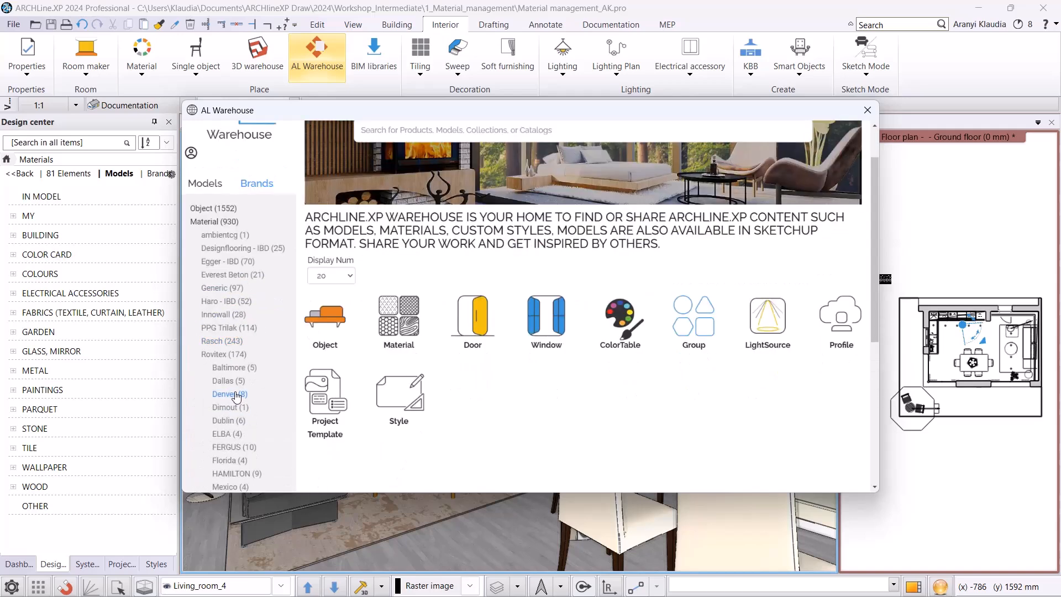
{"action": "left_click", "coordinate": [239, 396]}
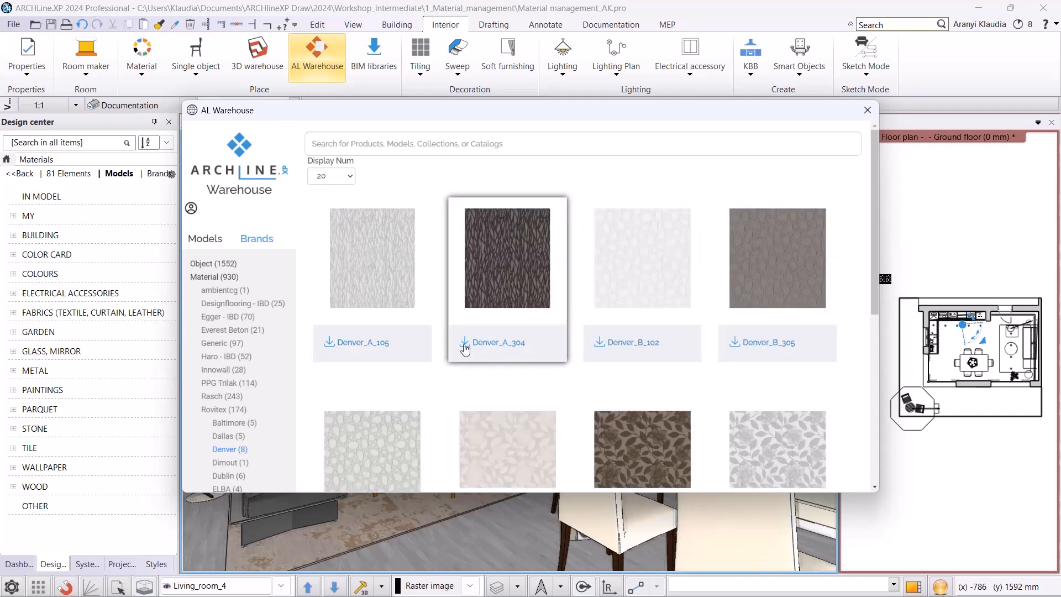
Import the Denver_A_304 material, overwriting the existing item and copying its properties to the project material.
{"action": "left_click", "coordinate": [464, 344]}
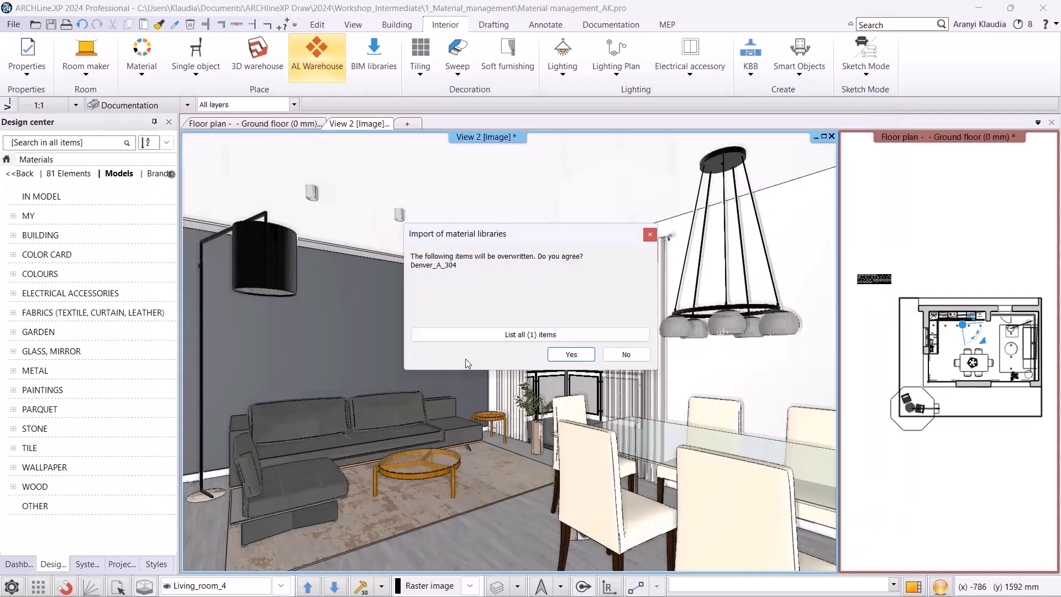
{"action": "left_click", "coordinate": [573, 357]}
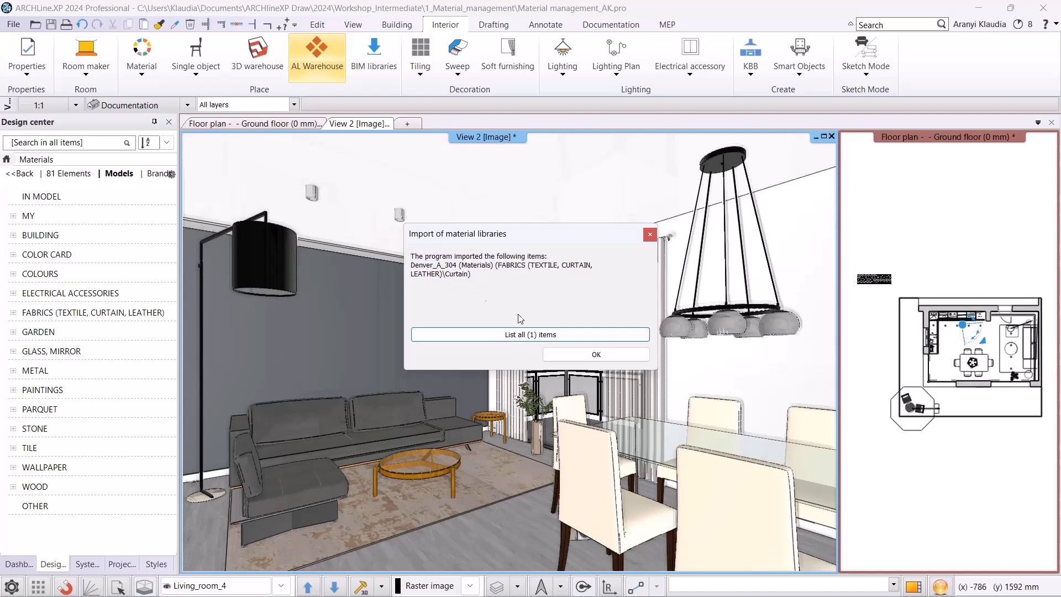
{"action": "left_click", "coordinate": [572, 354]}
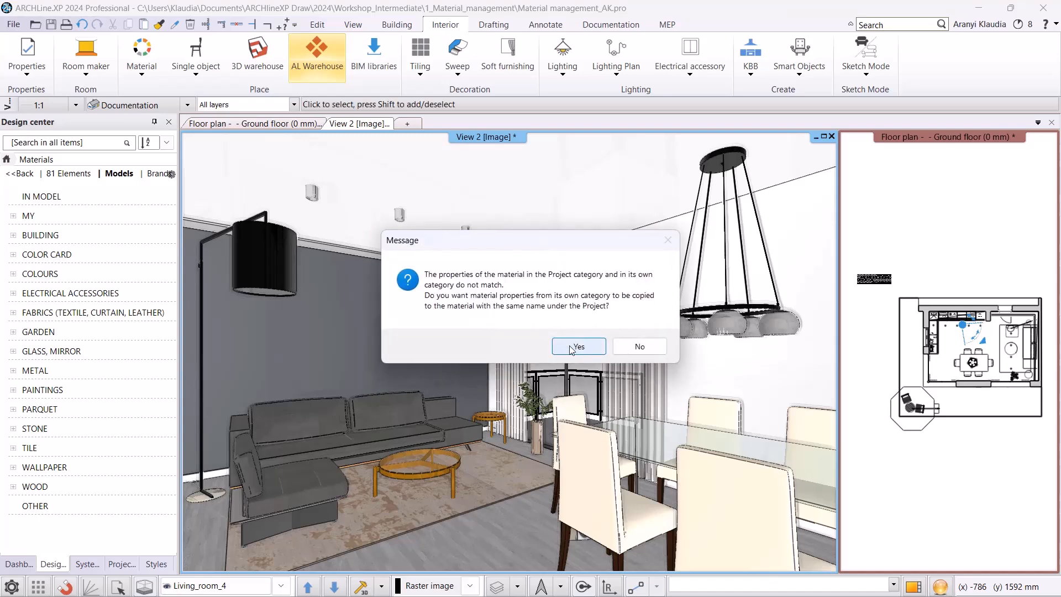
{"action": "left_click", "coordinate": [571, 346]}
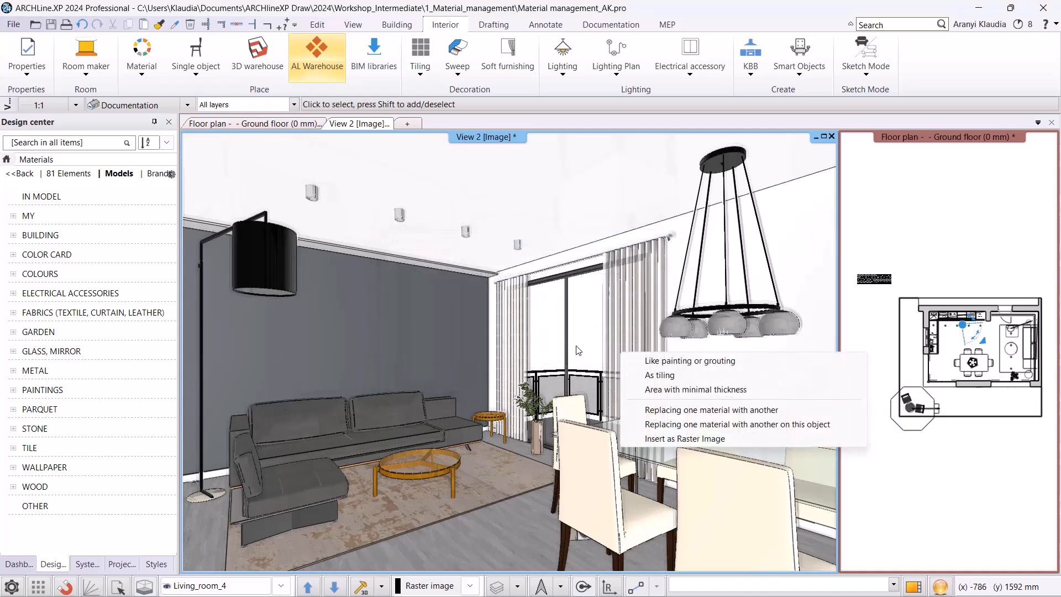
Replace the material of the living room curtains with Denver_A_304 throughout the model.
{"action": "left_click", "coordinate": [688, 412]}
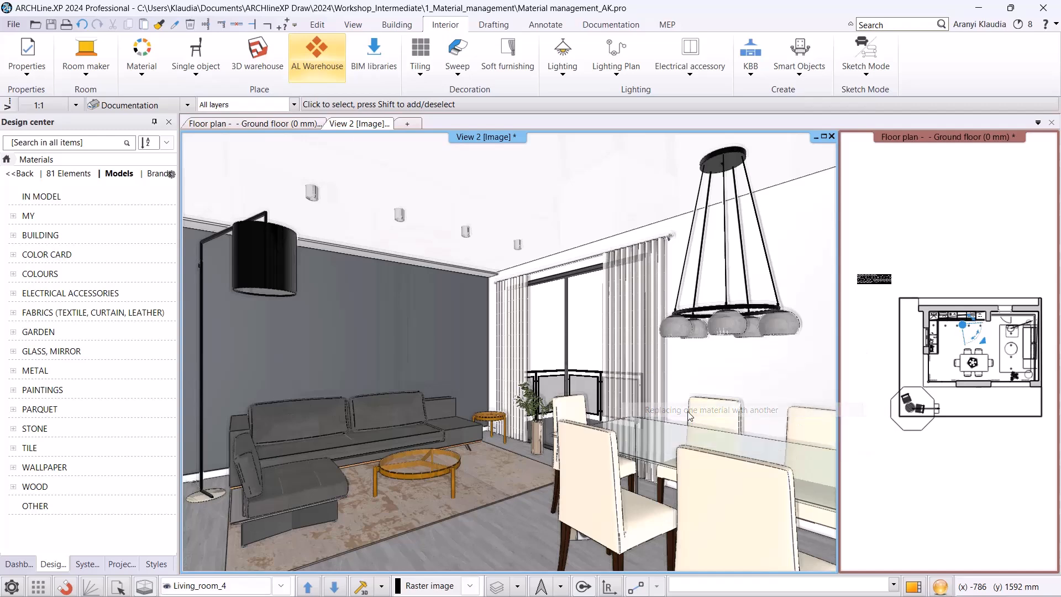
{"action": "left_click", "coordinate": [634, 343]}
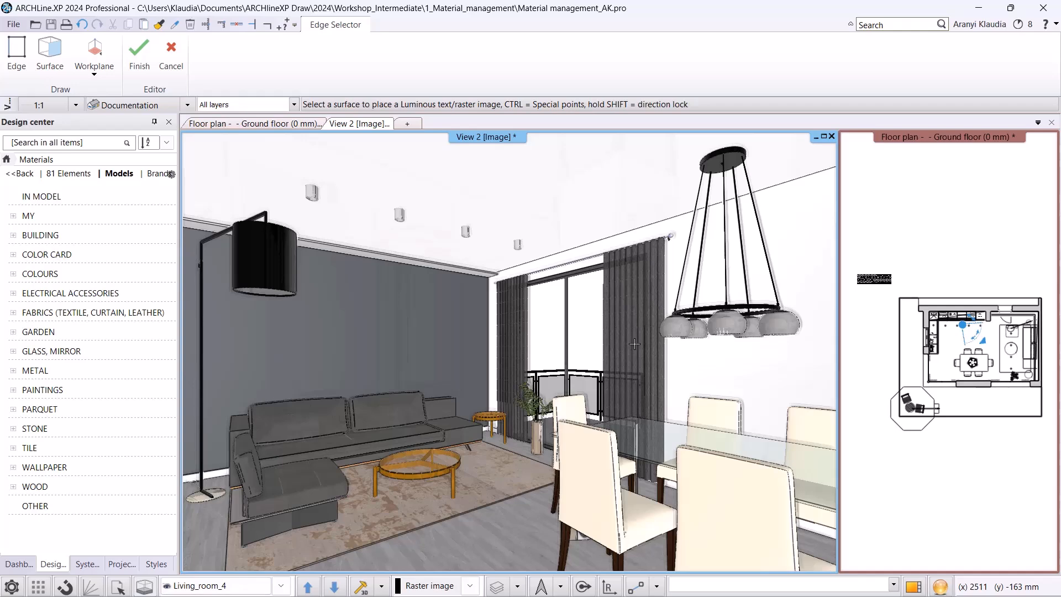
{"action": "key", "text": "Escape"}
Find the curtain's material in the Design Center and set its transparency to 0%.
{"action": "scroll", "coordinate": [638, 341], "scroll_direction": "up", "scroll_amount": 4}
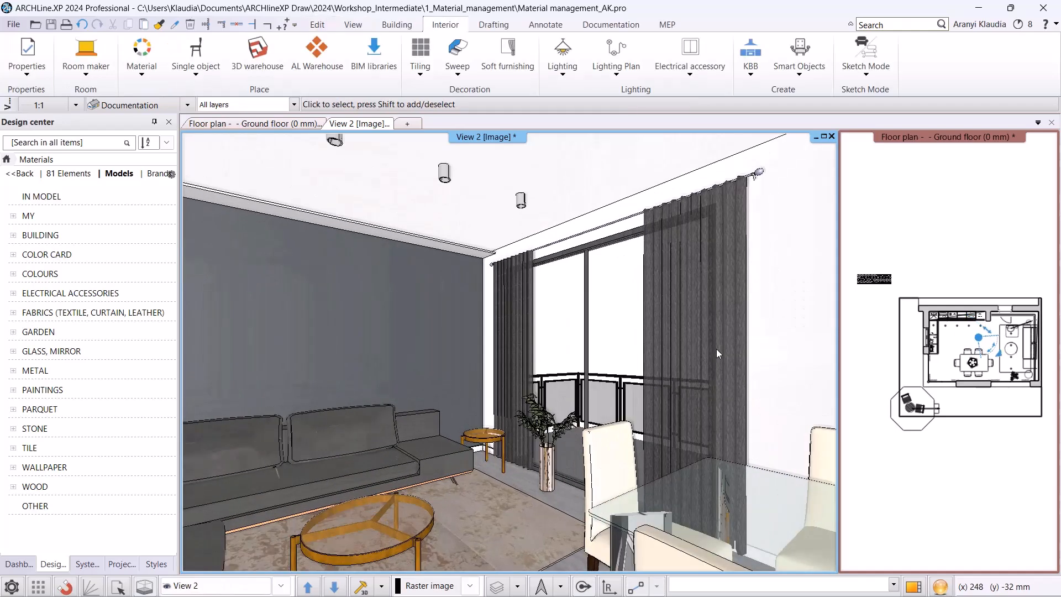
{"action": "right_click", "coordinate": [714, 310]}
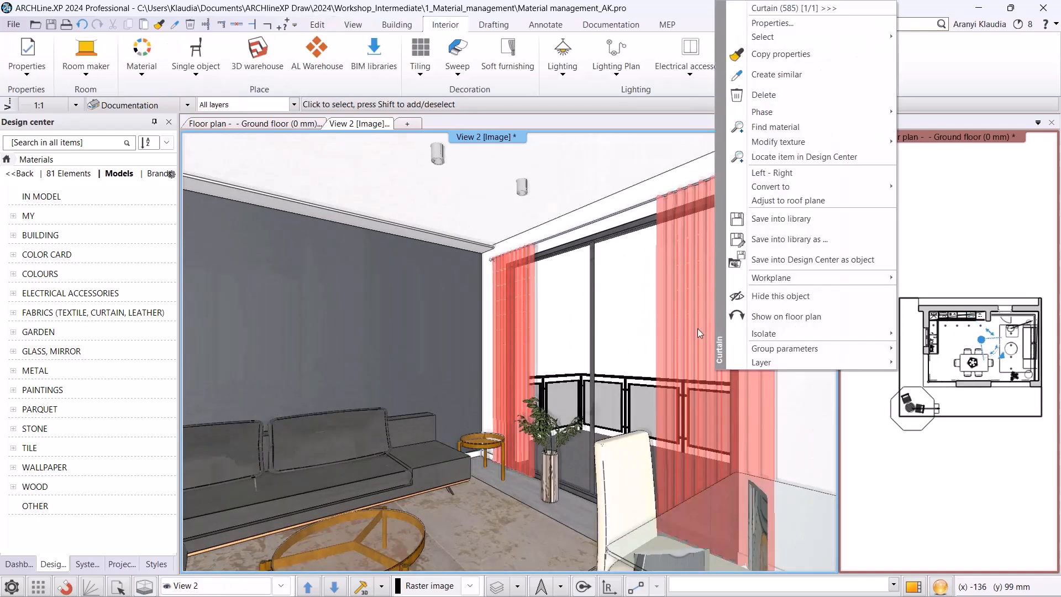
{"action": "left_click", "coordinate": [774, 128]}
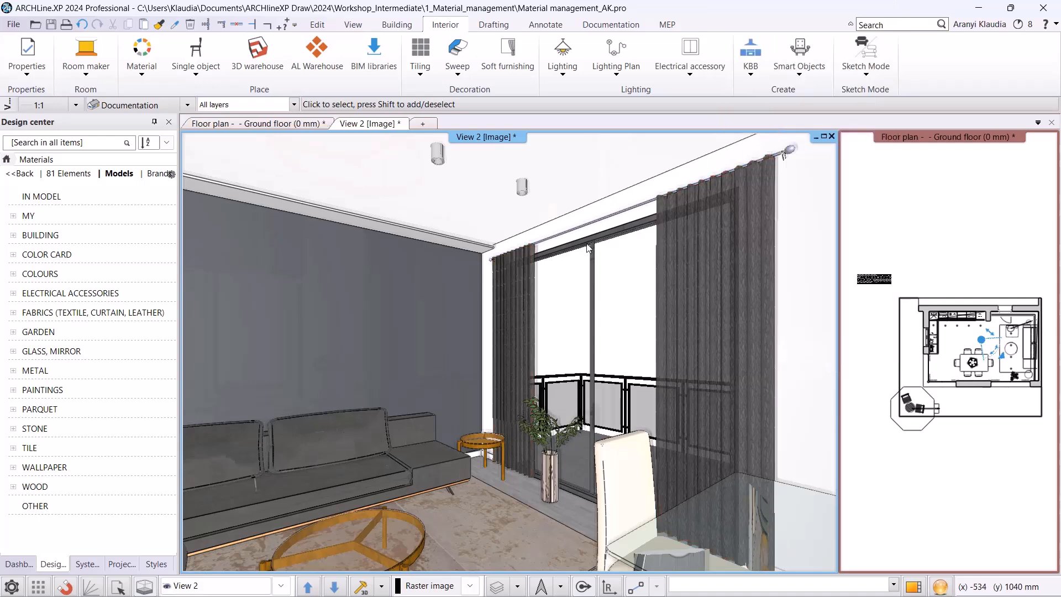
{"action": "scroll", "coordinate": [108, 291], "scroll_direction": "down", "scroll_amount": 5}
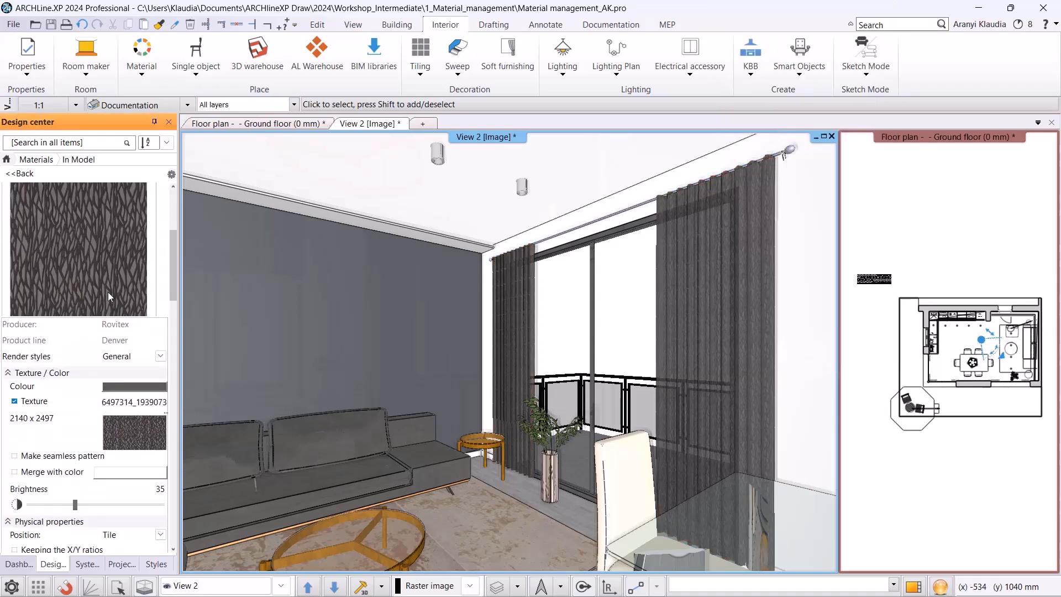
{"action": "scroll", "coordinate": [113, 299], "scroll_direction": "down", "scroll_amount": 4}
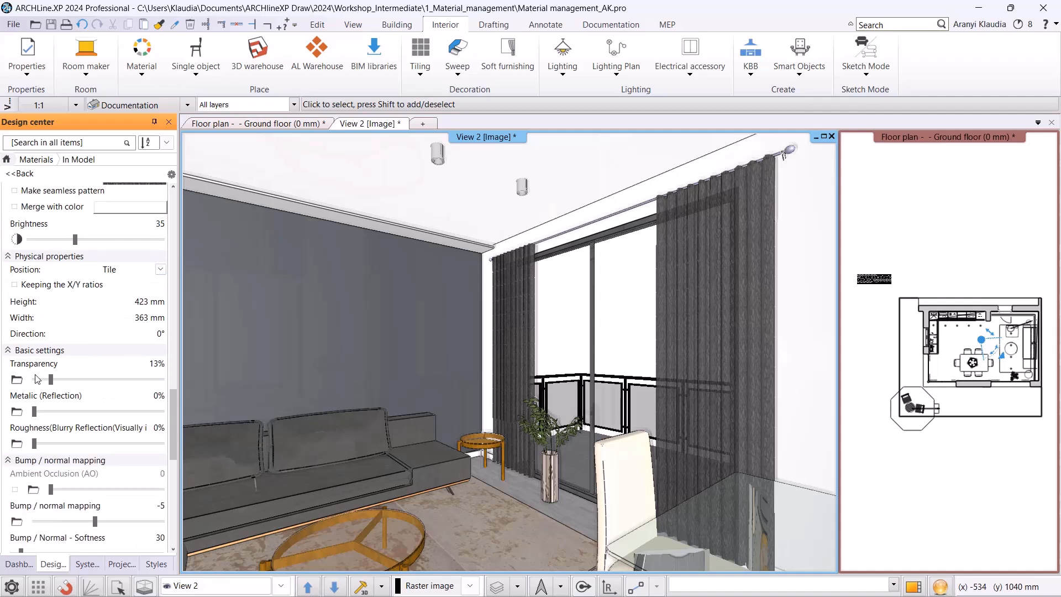
{"action": "left_click_drag", "start_coordinate": [51, 380], "coordinate": [31, 381]}
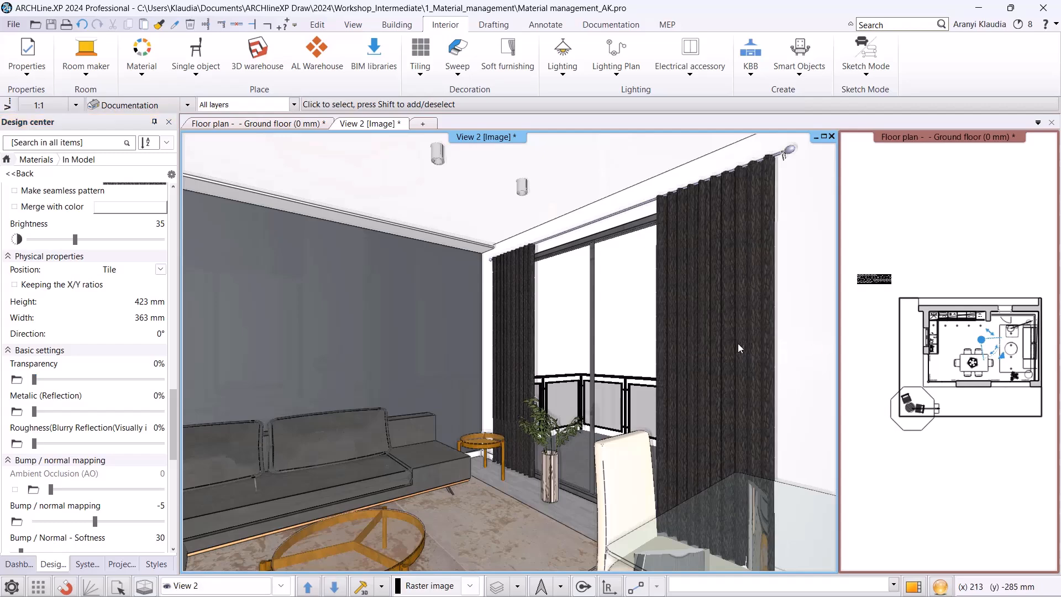
{"action": "scroll", "coordinate": [697, 342], "scroll_direction": "down", "scroll_amount": 4}
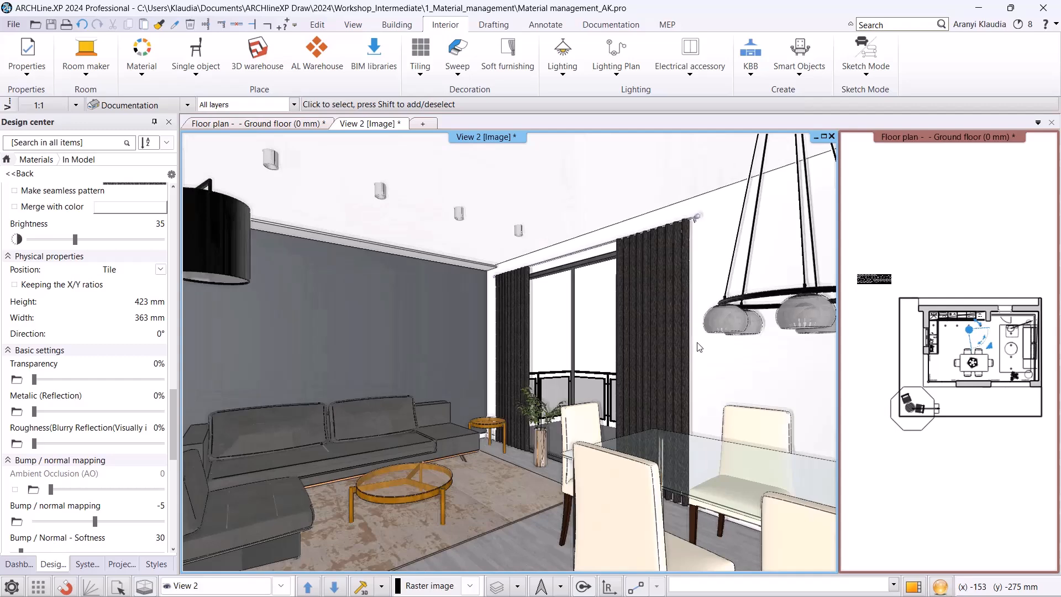
Switch to the web browser and open jab.de in a new tab.
{"action": "left_click", "coordinate": [569, 586]}
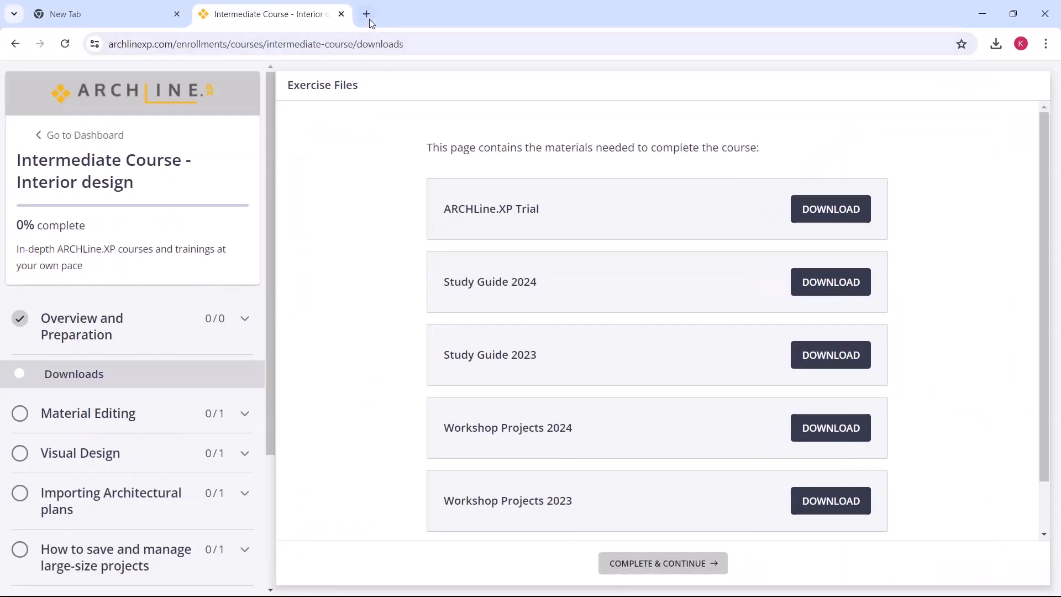
{"action": "left_click", "coordinate": [366, 14]}
{"action": "type", "text": "jab.de"}
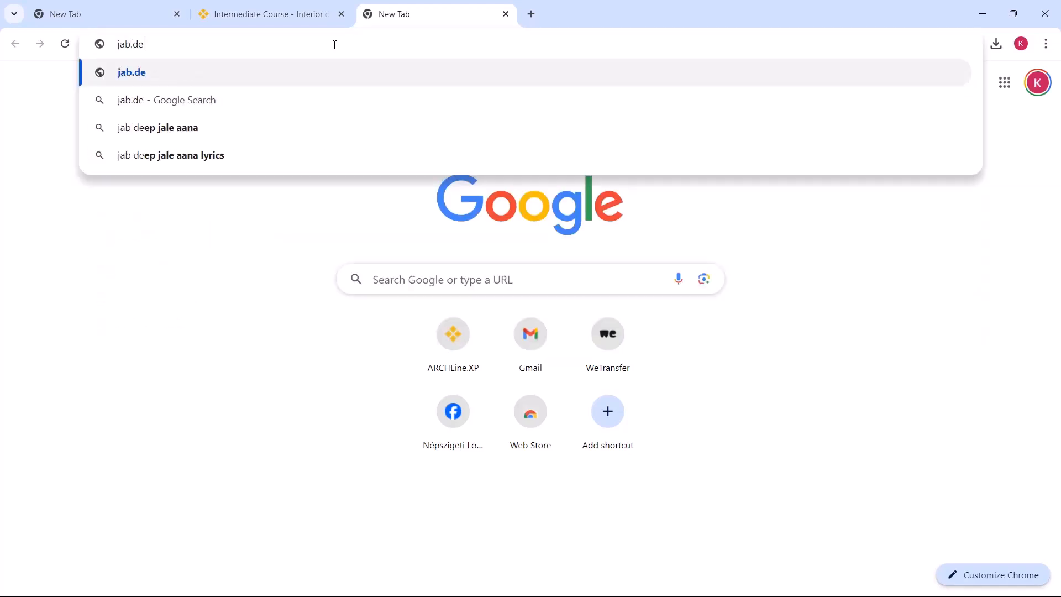
{"action": "key", "text": "Return"}
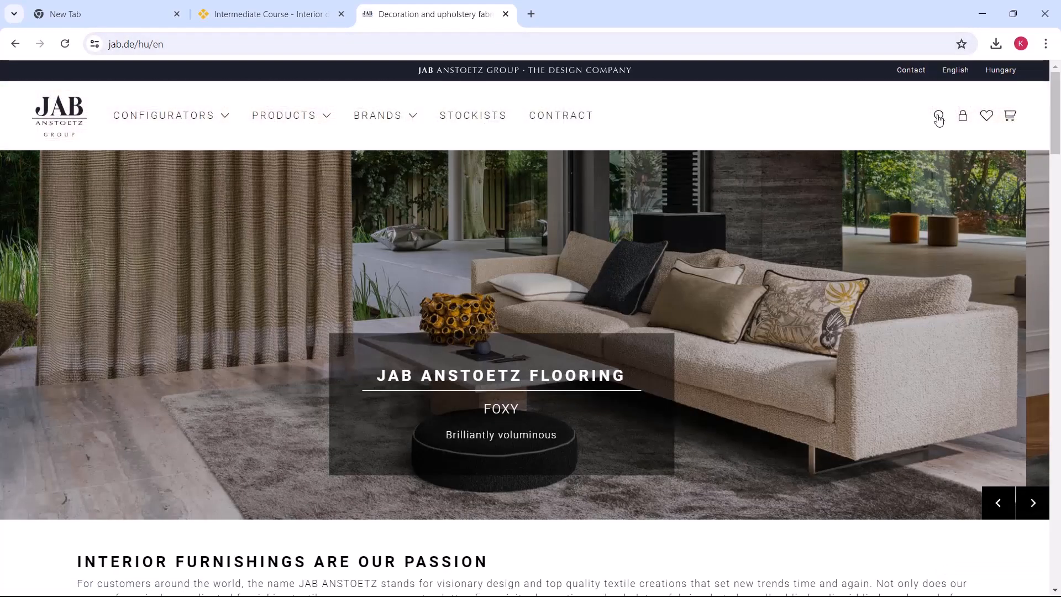
Search the JAB site for "mirage" and open the blue palm-leaf wallcovering CH9116/050.
{"action": "left_click", "coordinate": [938, 118]}
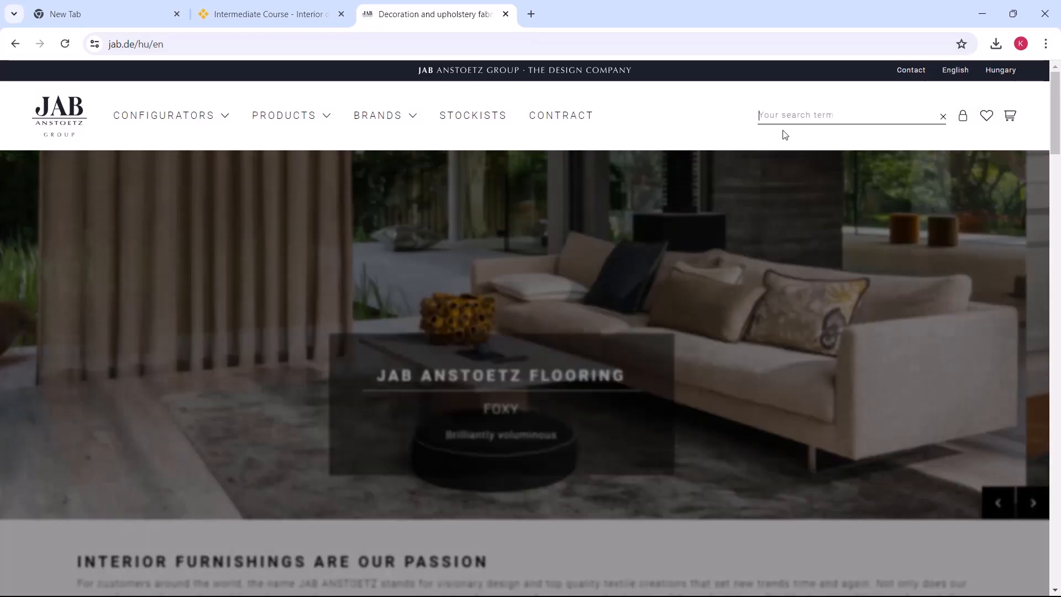
{"action": "type", "text": "mirage"}
{"action": "key", "text": "Return"}
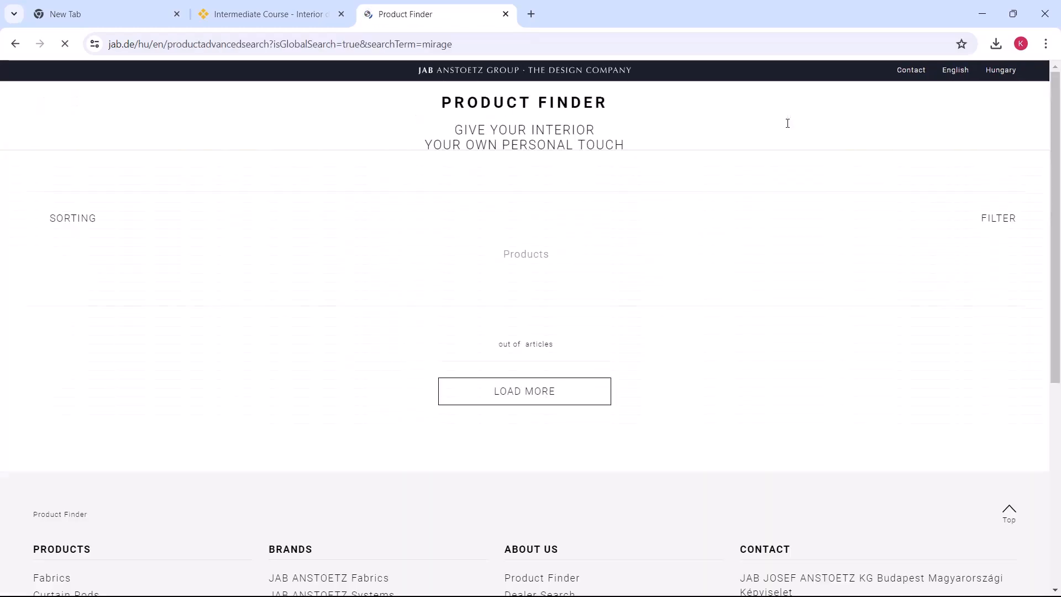
{"action": "left_click", "coordinate": [220, 363]}
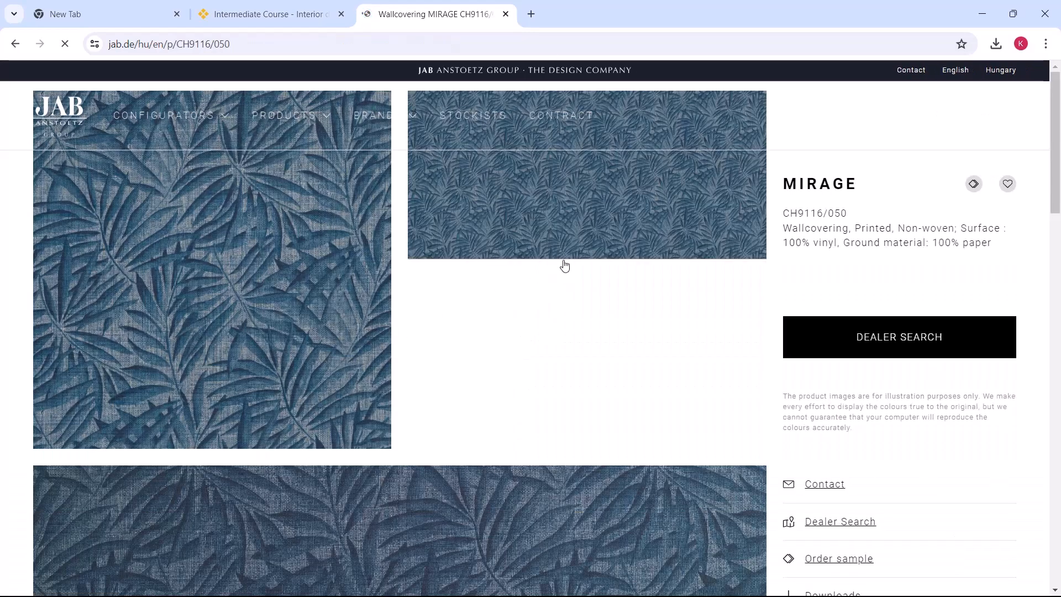
Download the Mirage wallcovering's image of pattern repeat in Office format (900 px).
{"action": "left_click_drag", "start_coordinate": [1054, 199], "coordinate": [1054, 214]}
{"action": "scroll", "coordinate": [308, 151], "scroll_direction": "down", "scroll_amount": 12}
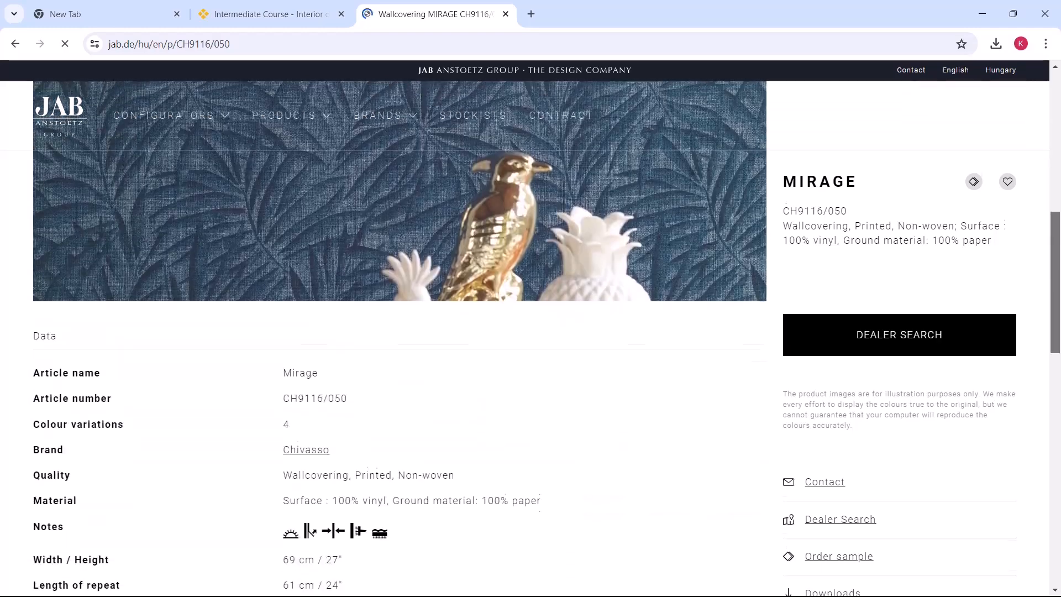
{"action": "scroll", "coordinate": [293, 285], "scroll_direction": "down", "scroll_amount": 3}
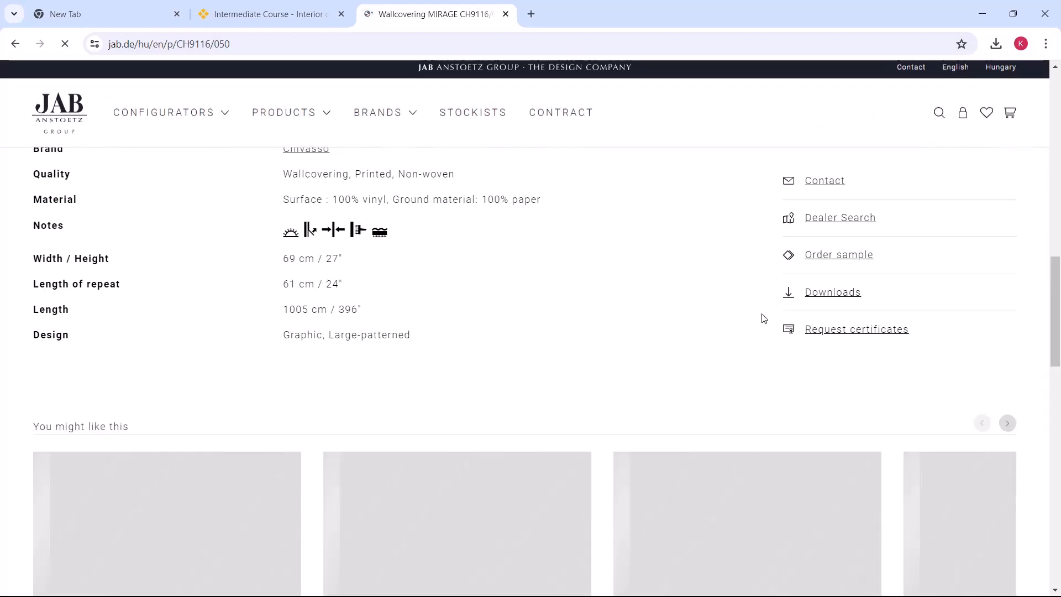
{"action": "left_click", "coordinate": [799, 298]}
{"action": "left_click", "coordinate": [921, 317]}
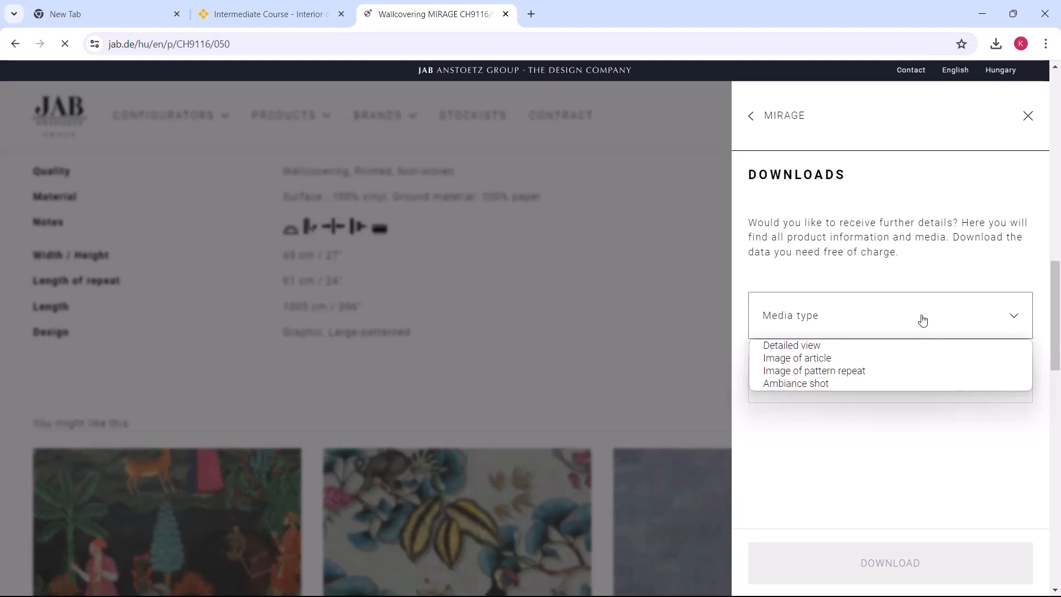
{"action": "left_click", "coordinate": [862, 377]}
{"action": "left_click", "coordinate": [855, 385]}
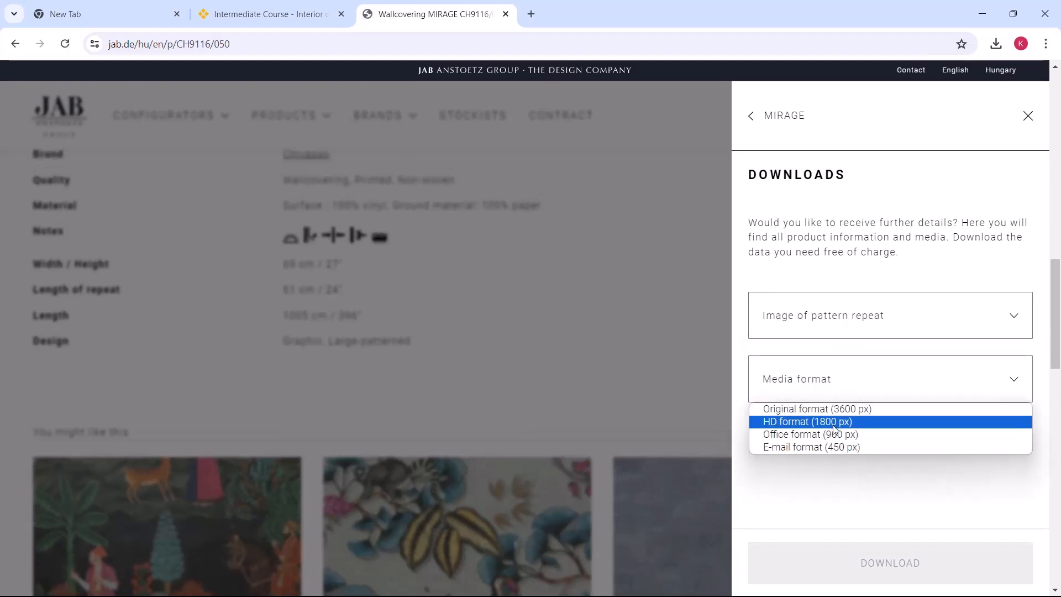
{"action": "left_click", "coordinate": [847, 436]}
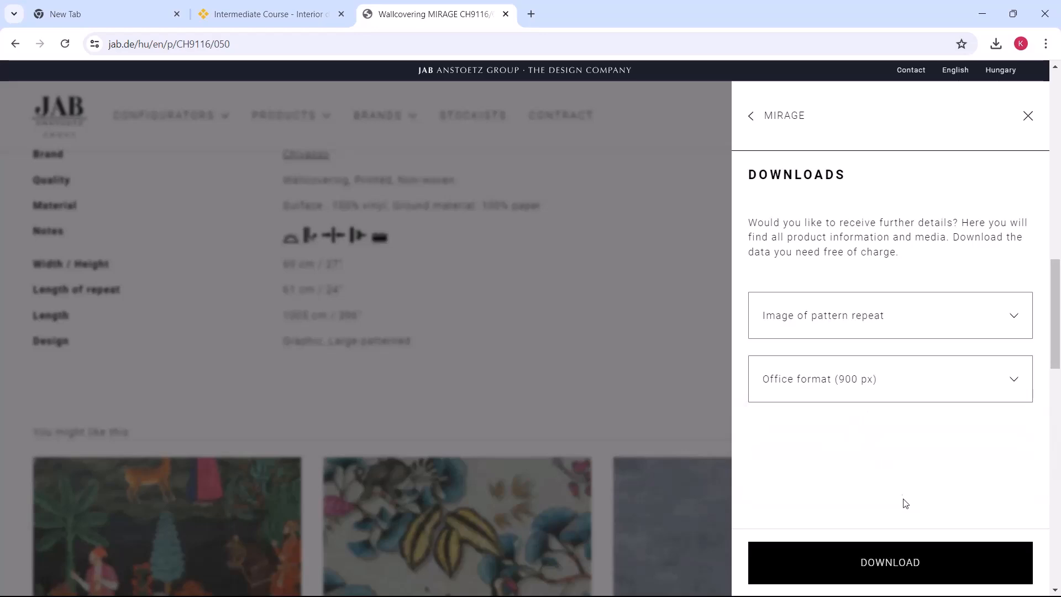
{"action": "left_click", "coordinate": [918, 564]}
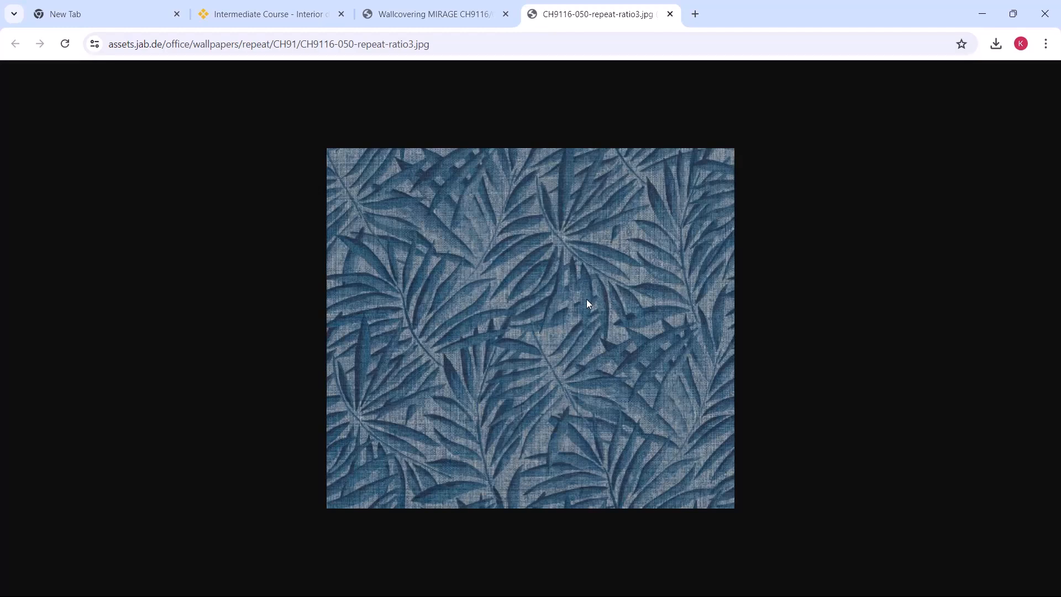
Copy the pattern repeat image, then switch back to ARCHLine.XP and return to the Design Center's start page.
{"action": "right_click", "coordinate": [498, 300]}
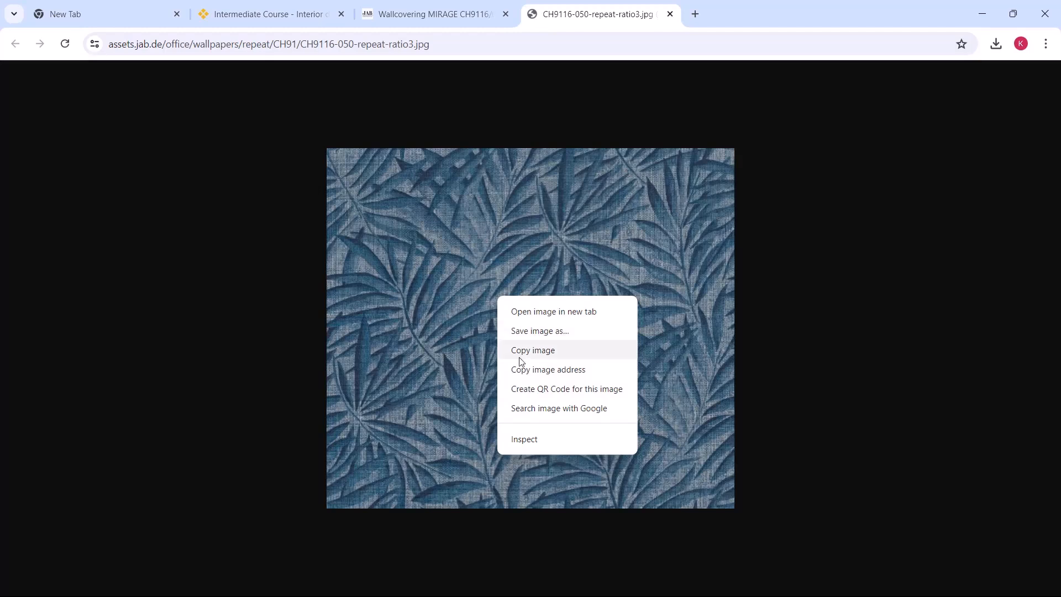
{"action": "left_click", "coordinate": [548, 355]}
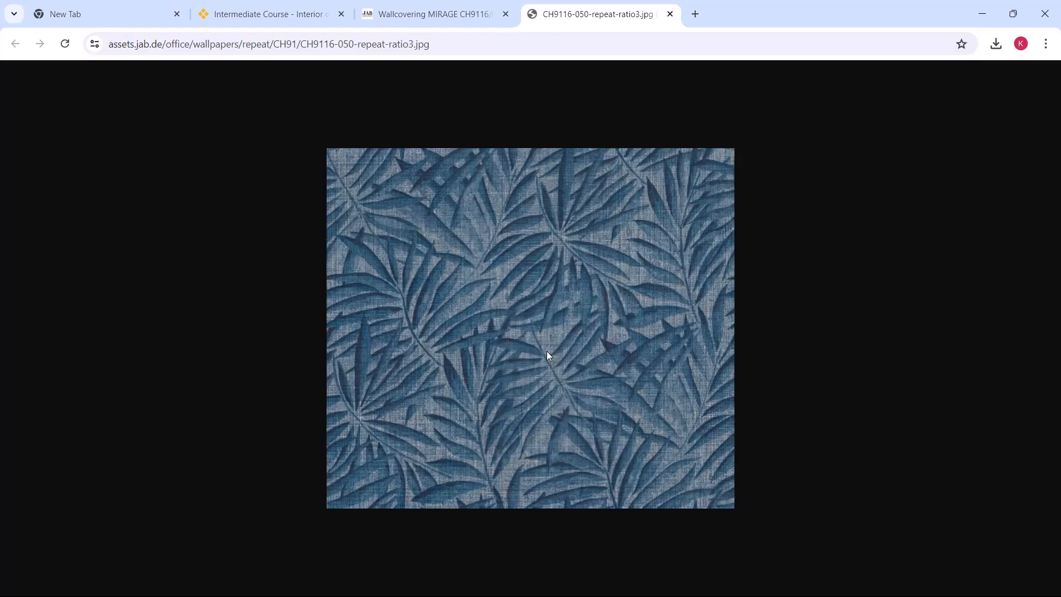
{"action": "left_click", "coordinate": [984, 19]}
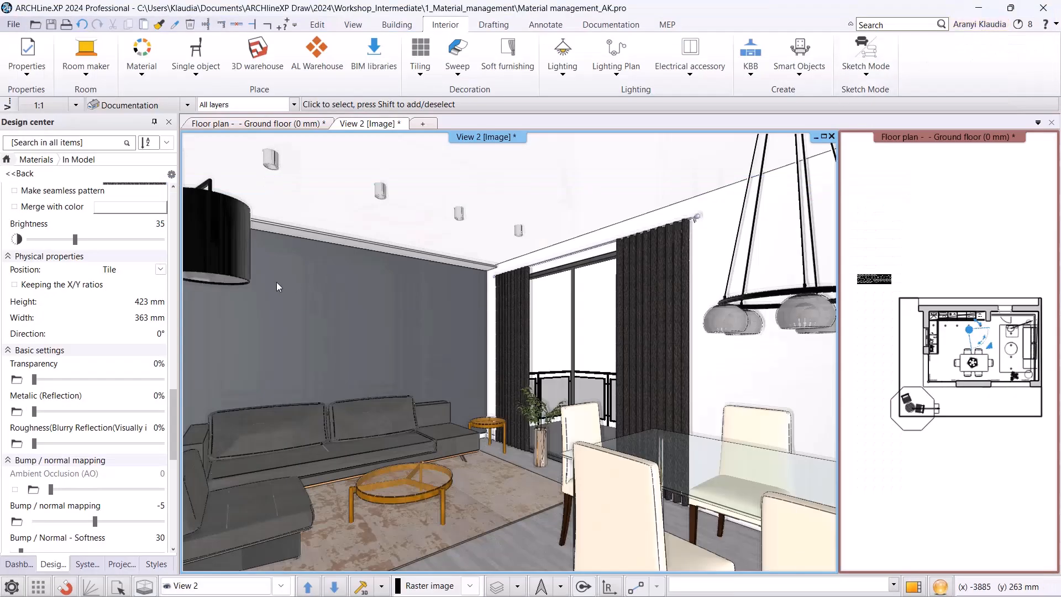
{"action": "left_click", "coordinate": [19, 174]}
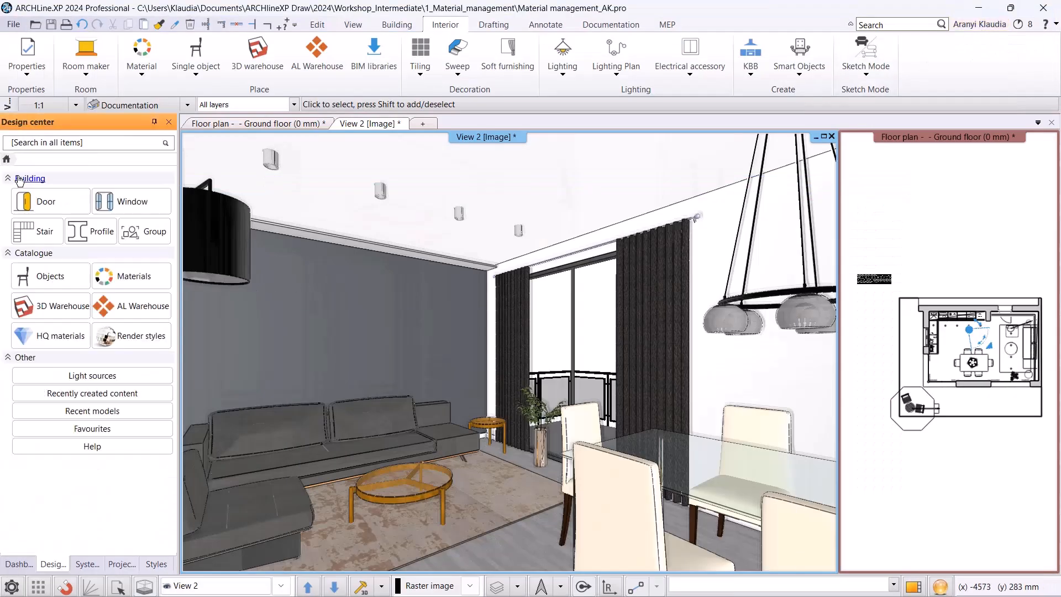
Create a new material in the Materials catalogue and paste the copied palm-leaf image as its texture.
{"action": "left_click", "coordinate": [126, 281]}
{"action": "left_click", "coordinate": [172, 178]}
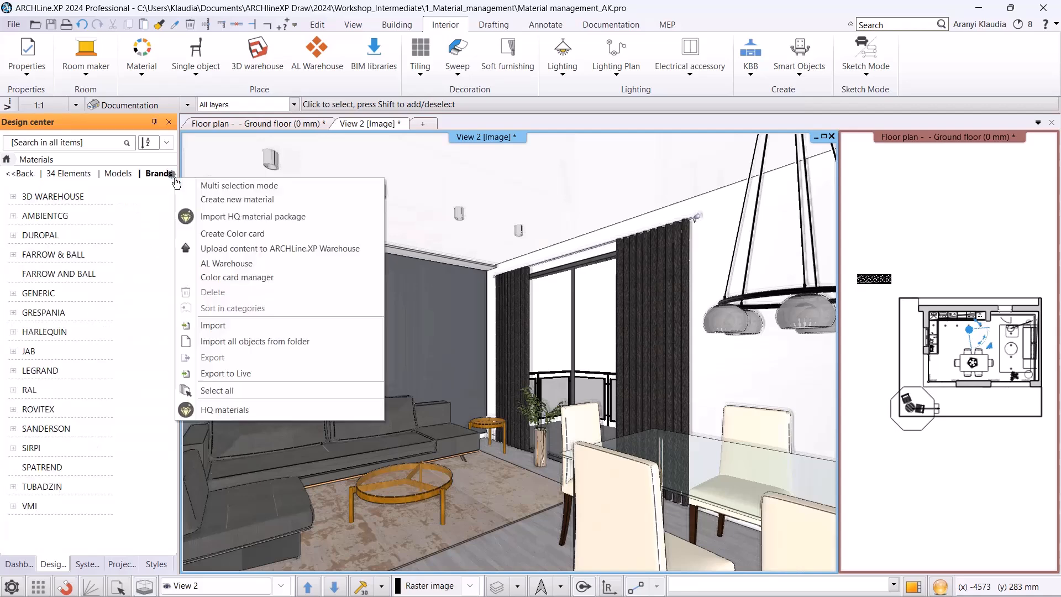
{"action": "left_click", "coordinate": [220, 199]}
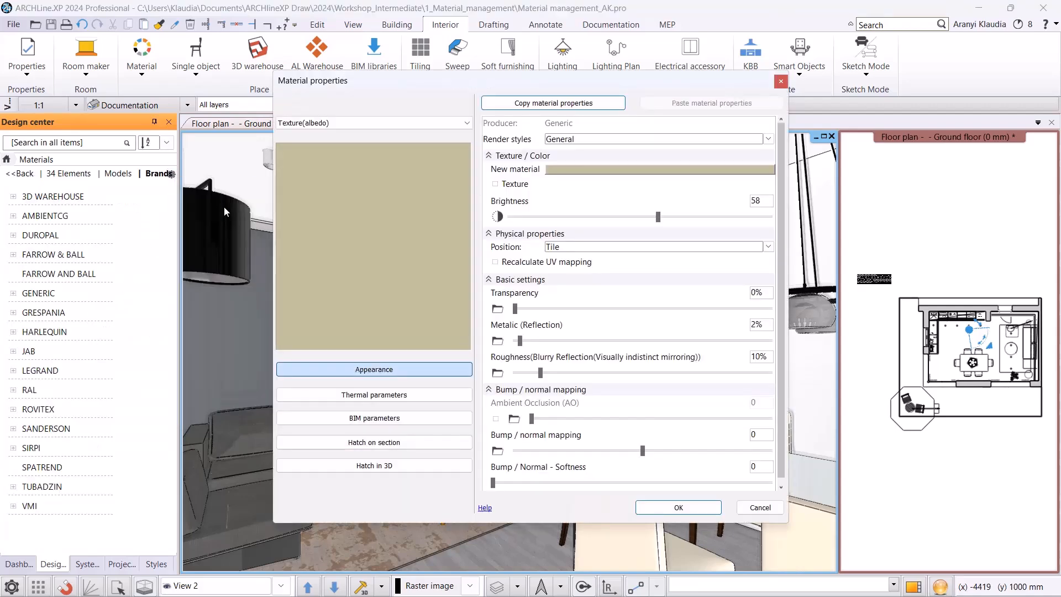
{"action": "right_click", "coordinate": [363, 244]}
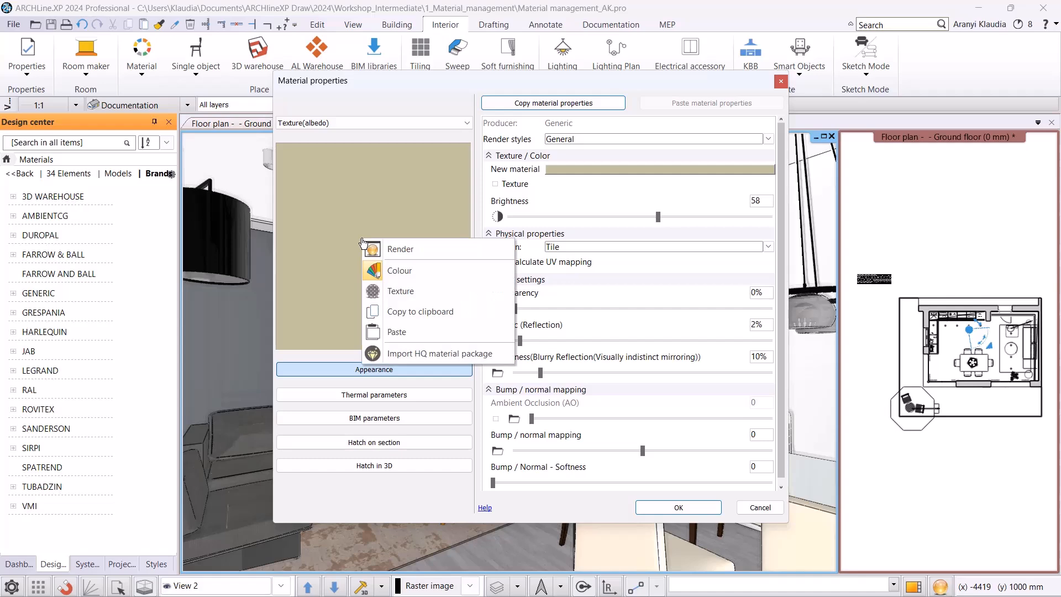
{"action": "left_click", "coordinate": [400, 332]}
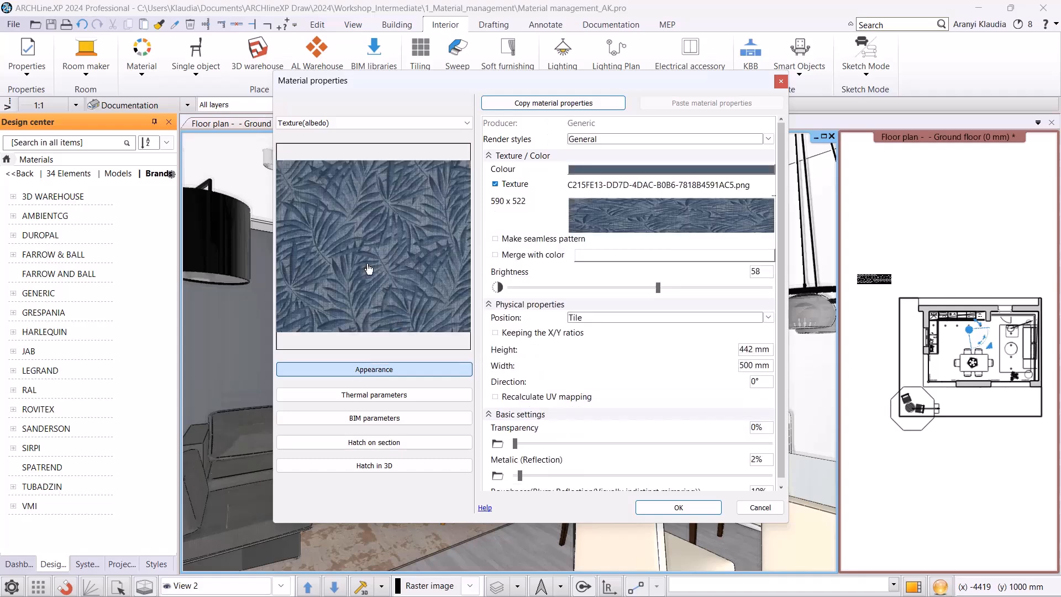
Give the new material the Wall render style, keep its X/Y ratios and set the texture width to 610 mm.
{"action": "left_click", "coordinate": [594, 142]}
{"action": "left_click", "coordinate": [591, 355]}
{"action": "scroll", "coordinate": [609, 205], "scroll_direction": "down", "scroll_amount": 1}
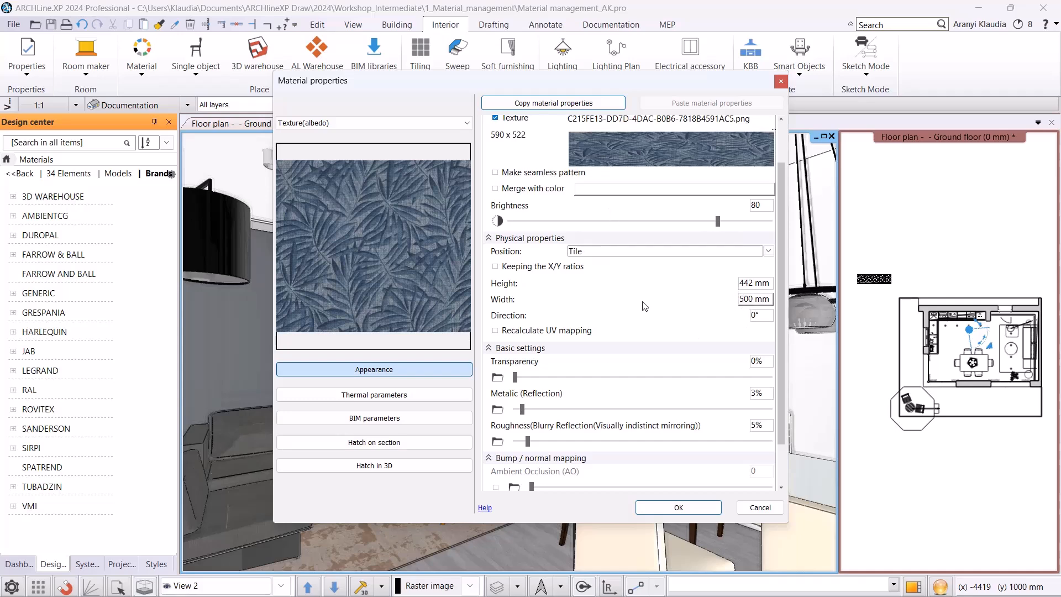
{"action": "left_click", "coordinate": [496, 267]}
{"action": "left_click", "coordinate": [752, 299]}
{"action": "double_click", "coordinate": [752, 299]}
{"action": "type", "text": "610"}
{"action": "key", "text": "Tab"}
{"action": "left_click", "coordinate": [679, 507]}
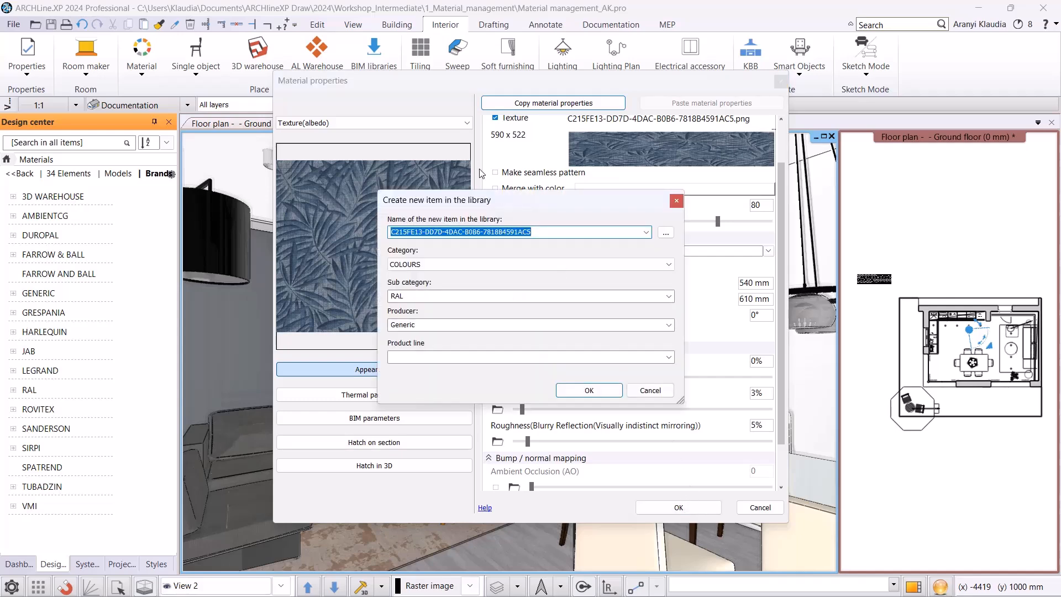
Save the material in the library as JAB_Mirage, category WALLPAPER, sub category Other, producer JAB.
{"action": "type", "text": "JAB_Mirage"}
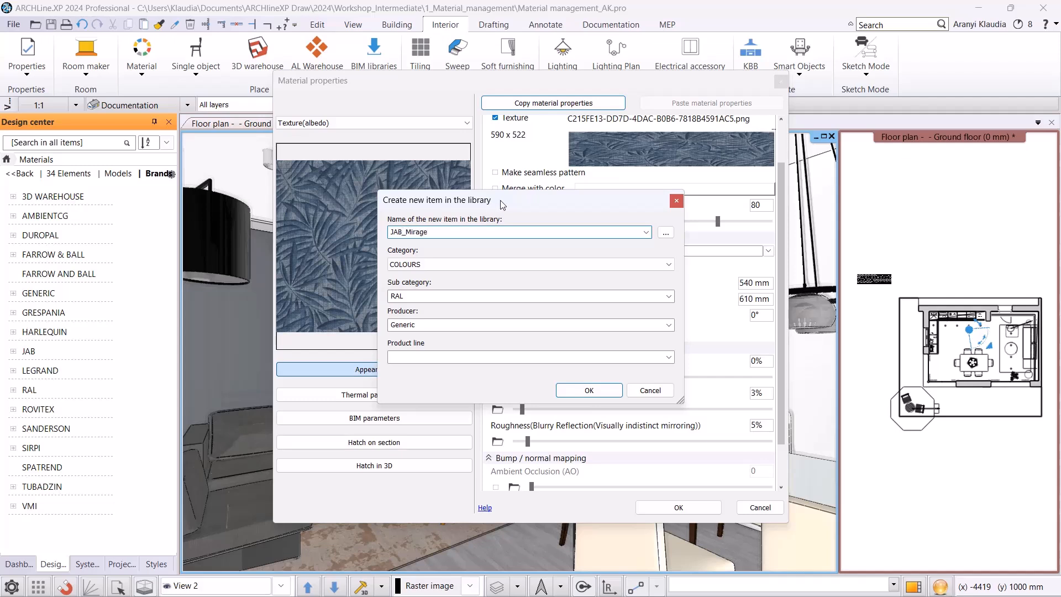
{"action": "left_click", "coordinate": [502, 260]}
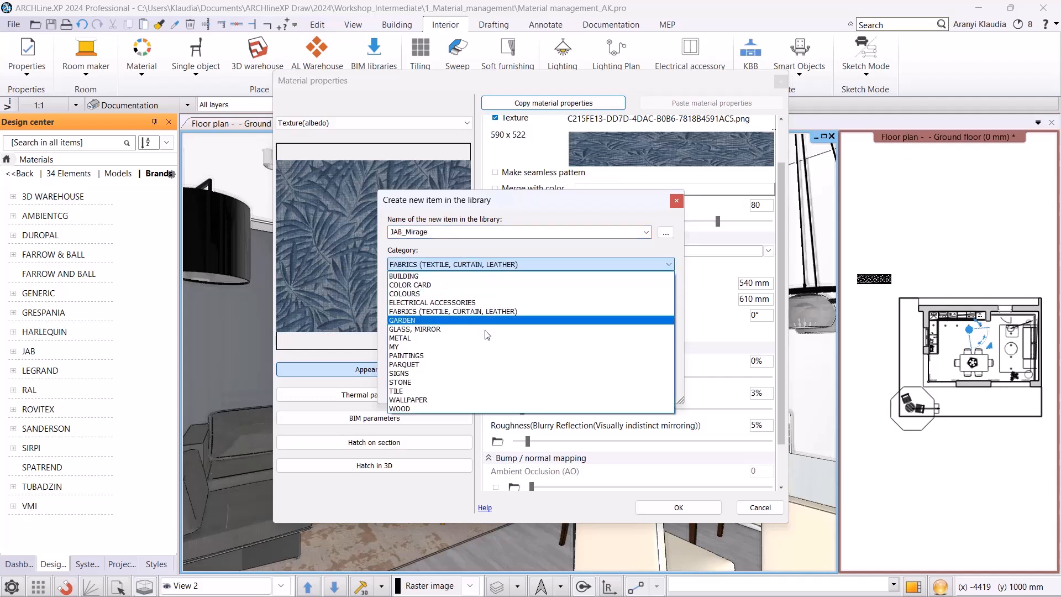
{"action": "left_click", "coordinate": [451, 399]}
{"action": "left_click", "coordinate": [668, 296]}
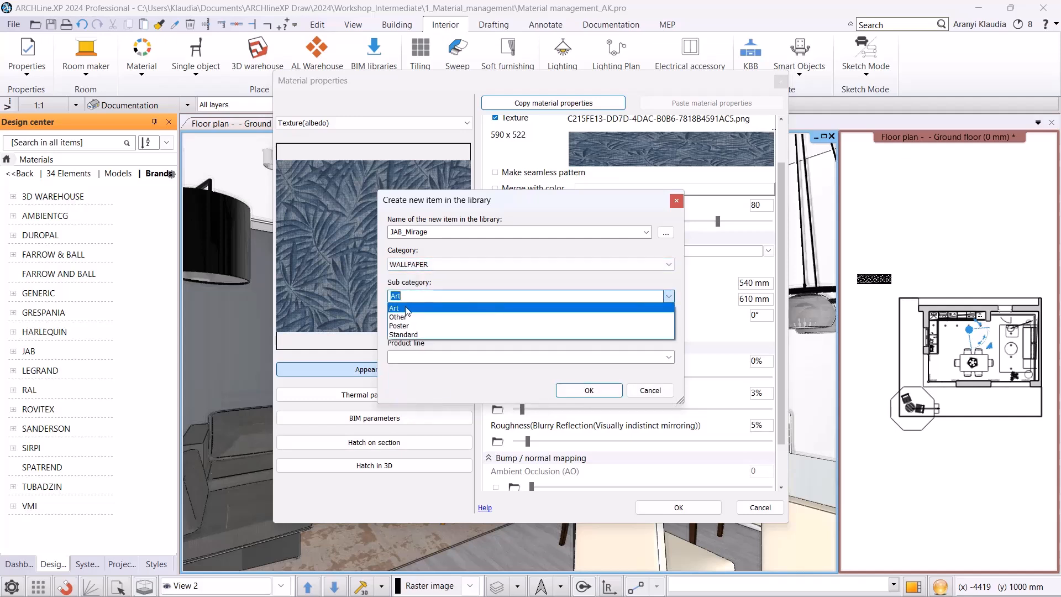
{"action": "left_click", "coordinate": [406, 316]}
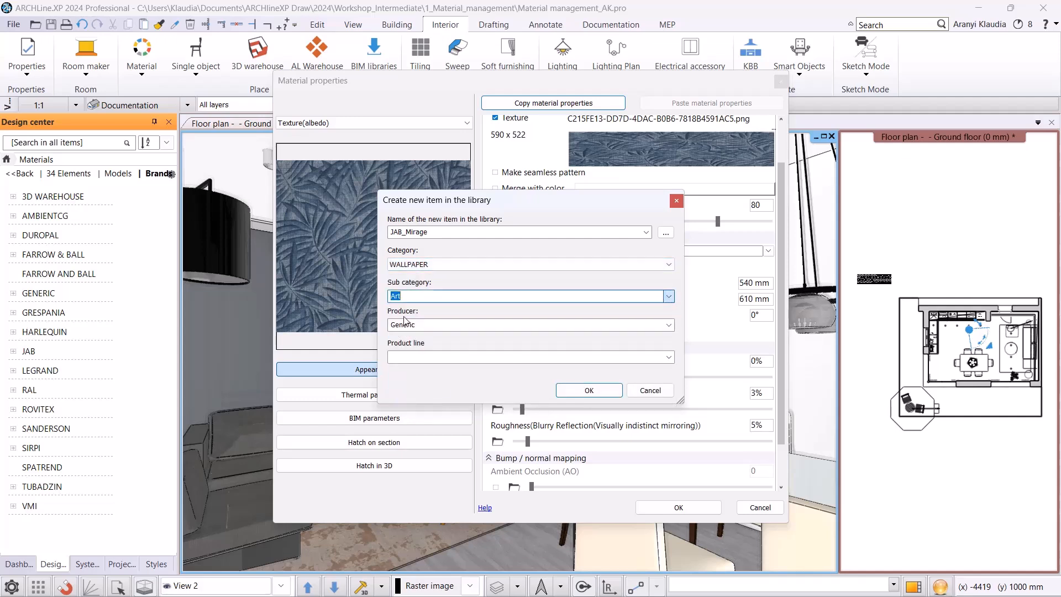
{"action": "left_click", "coordinate": [493, 321]}
{"action": "type", "text": "JAB"}
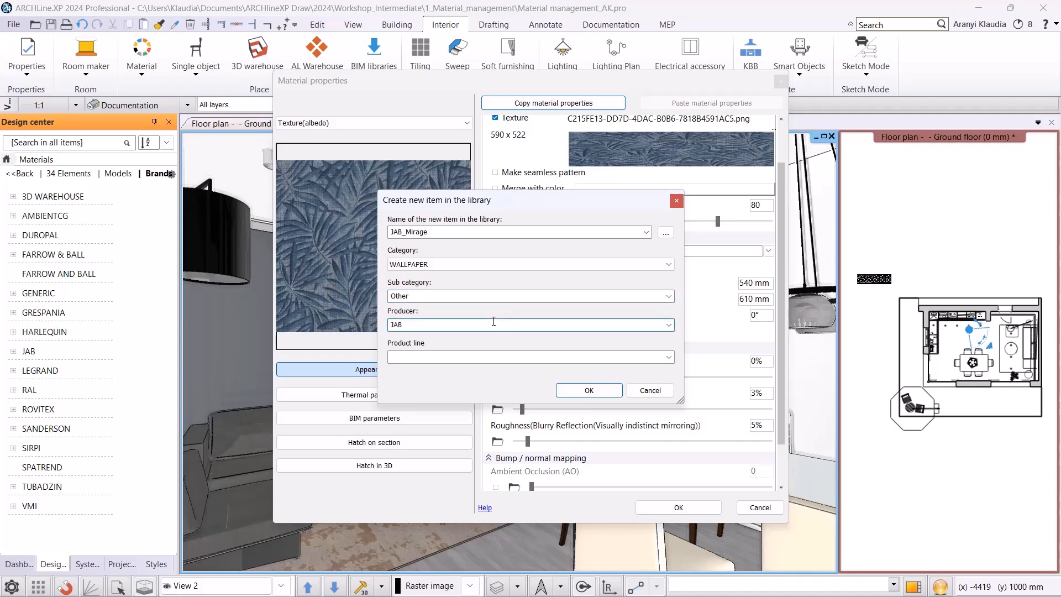
{"action": "left_click", "coordinate": [578, 392]}
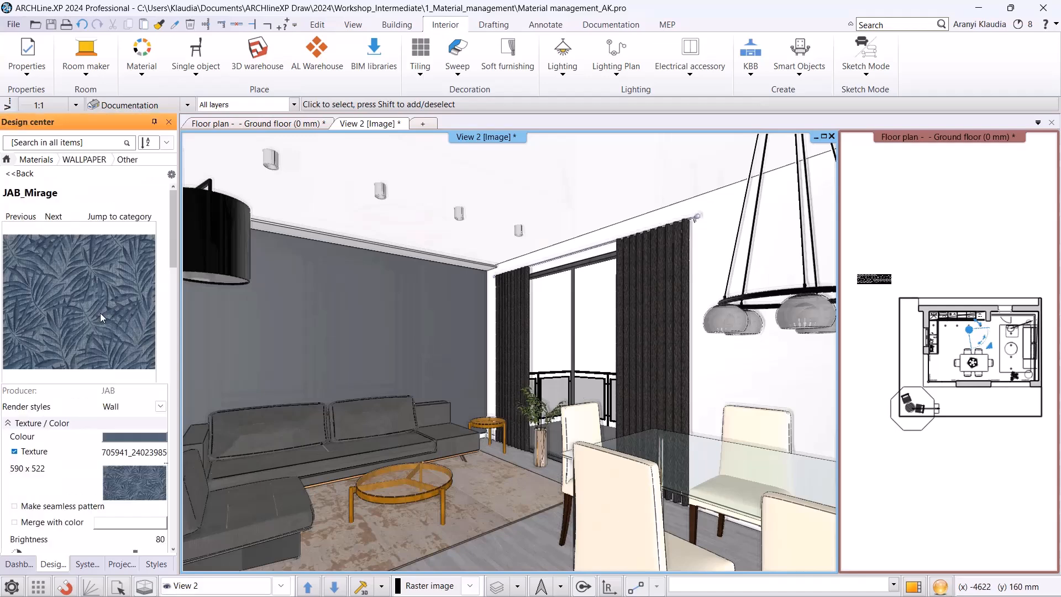
Apply the JAB_Mirage wallpaper to the living room wall behind the sofa.
{"action": "left_click_drag", "start_coordinate": [52, 287], "coordinate": [352, 325]}
{"action": "left_click", "coordinate": [382, 334]}
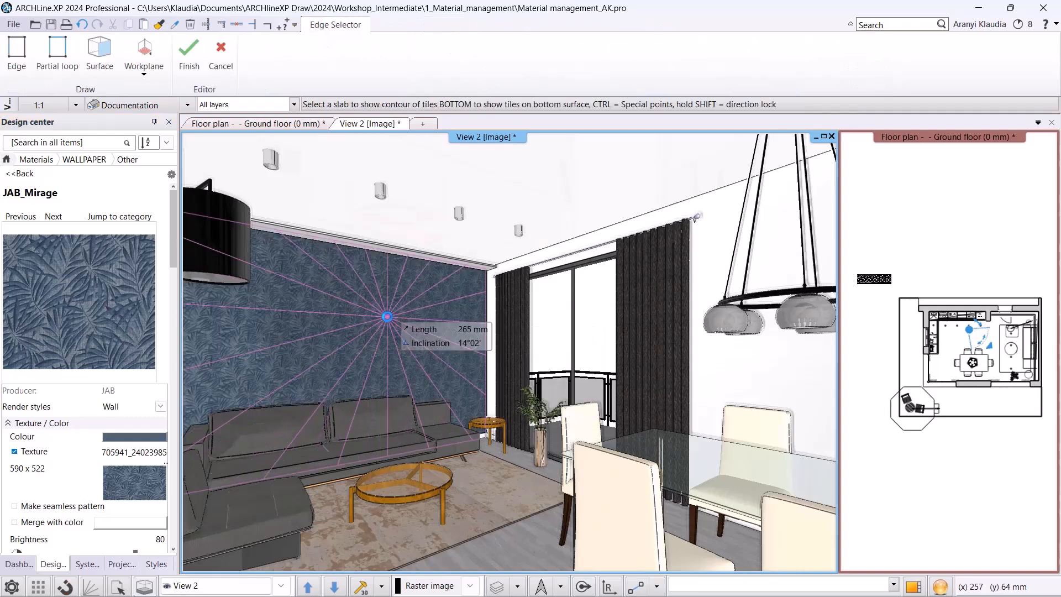
{"action": "key", "text": "Escape"}
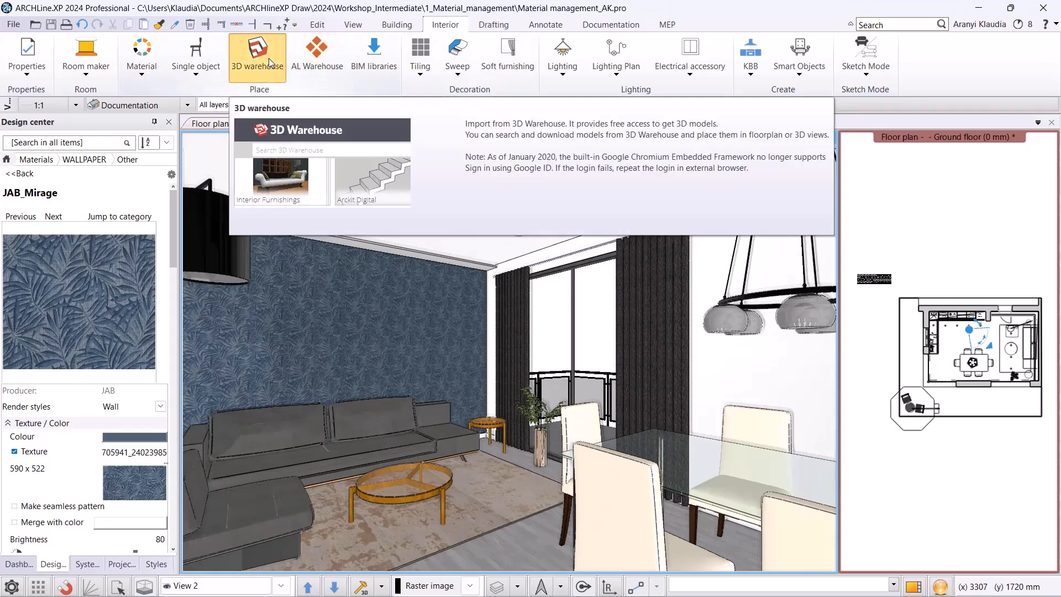
Open 3D Warehouse for direct download and sign in to the account.
{"action": "left_click", "coordinate": [268, 58]}
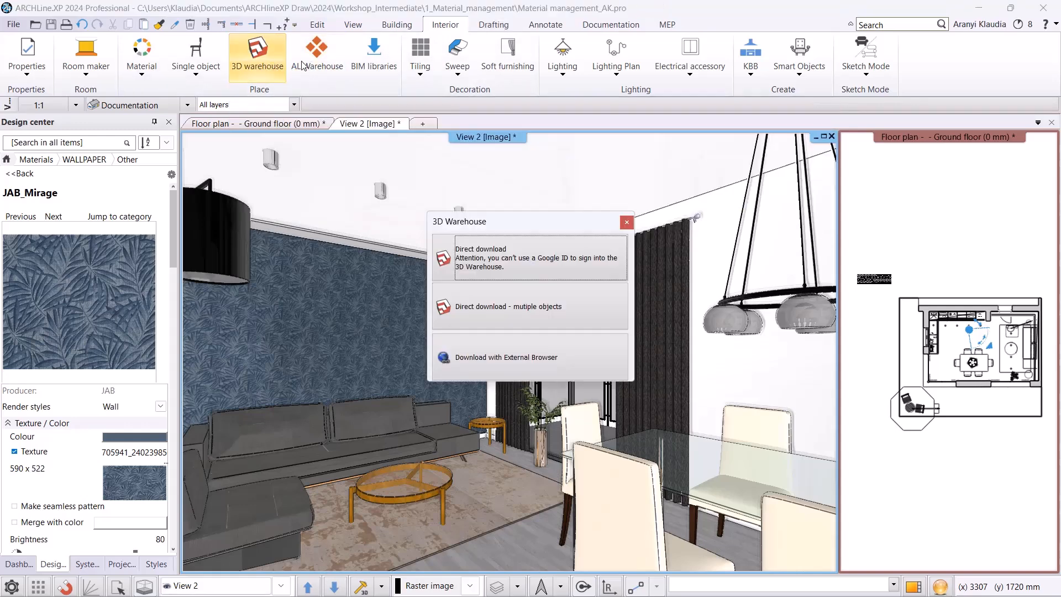
{"action": "left_click", "coordinate": [531, 270]}
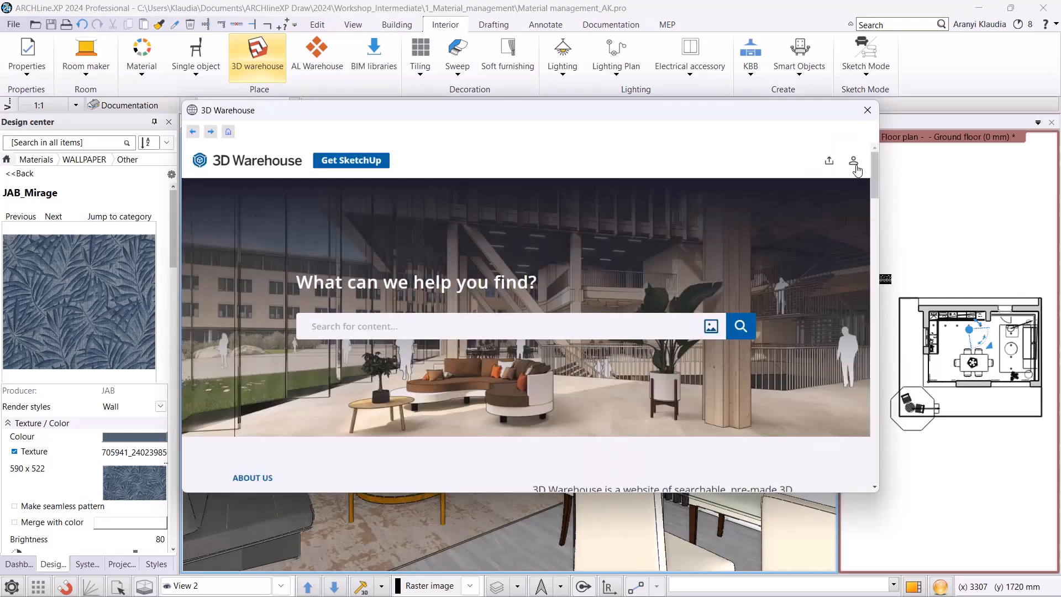
{"action": "left_click", "coordinate": [855, 165]}
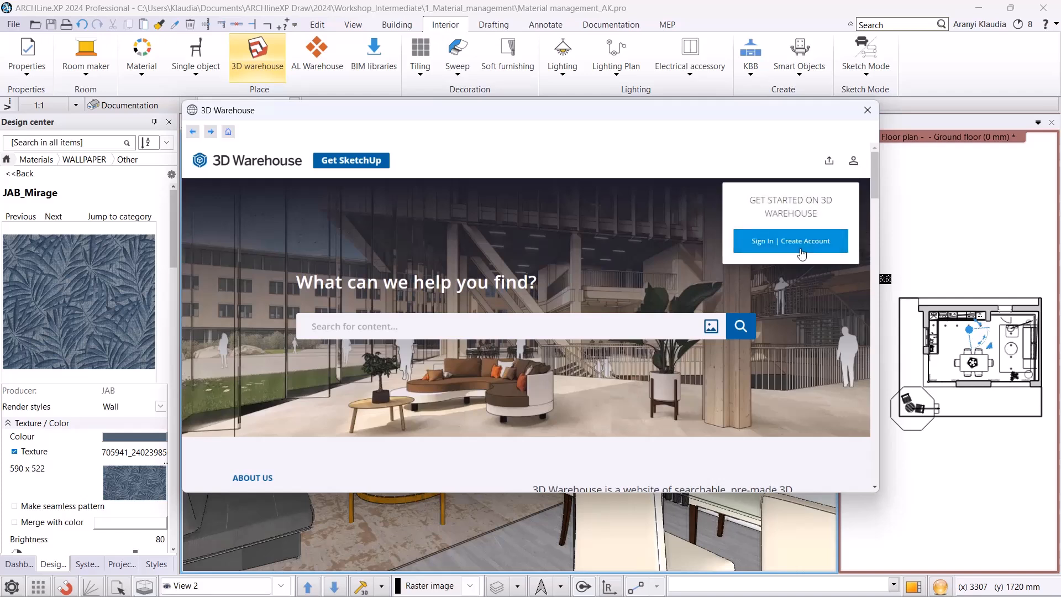
{"action": "left_click", "coordinate": [825, 250]}
Search 3D Warehouse for "wood" among the materials and download the 2000 x 2000 px wood texture of 4.1 MB.
{"action": "left_click", "coordinate": [354, 326]}
{"action": "type", "text": "wood"}
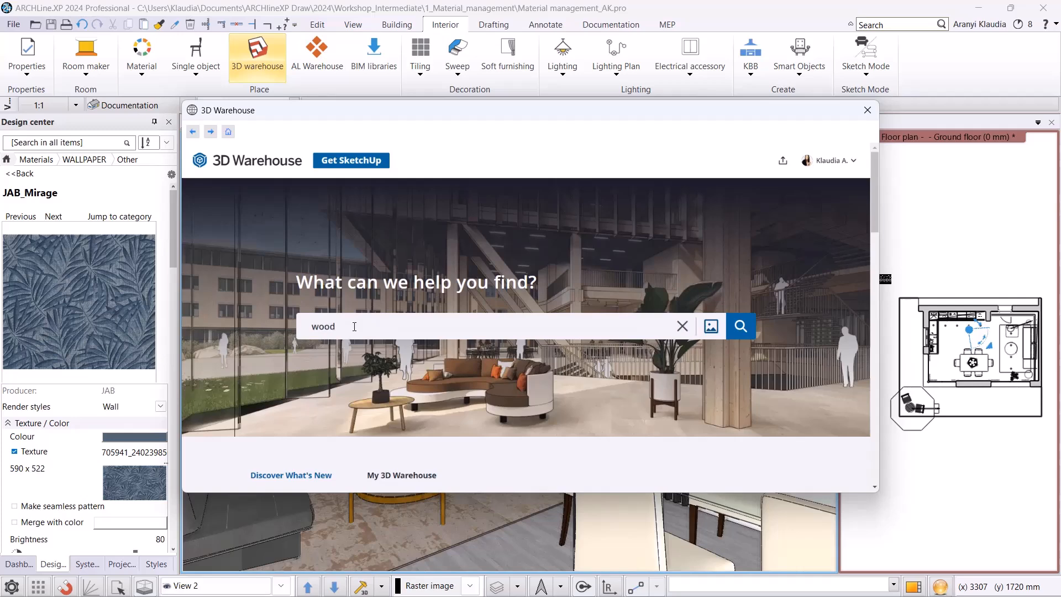
{"action": "key", "text": "Return"}
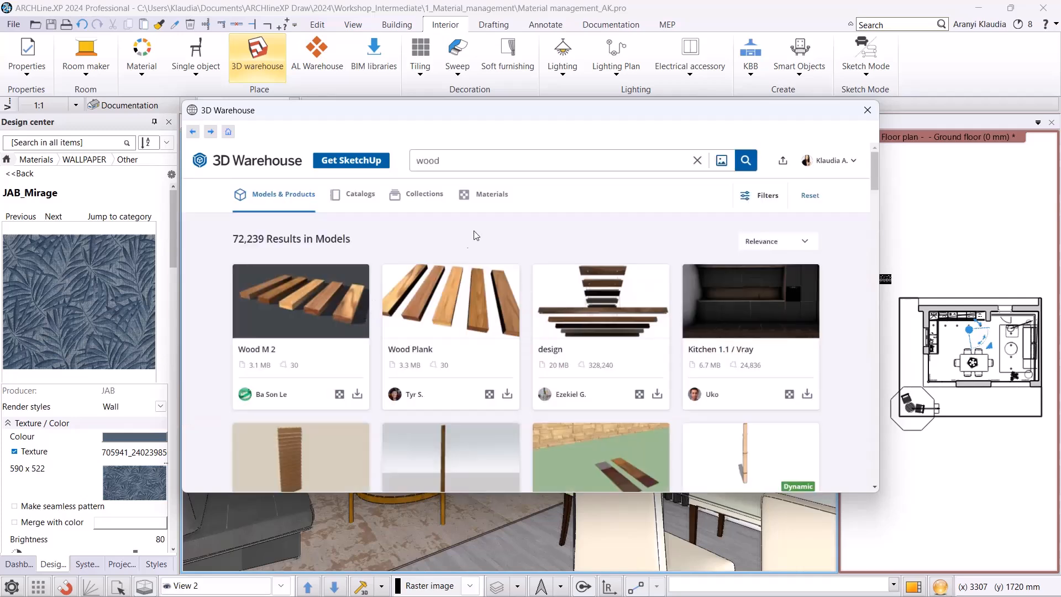
{"action": "left_click", "coordinate": [491, 194]}
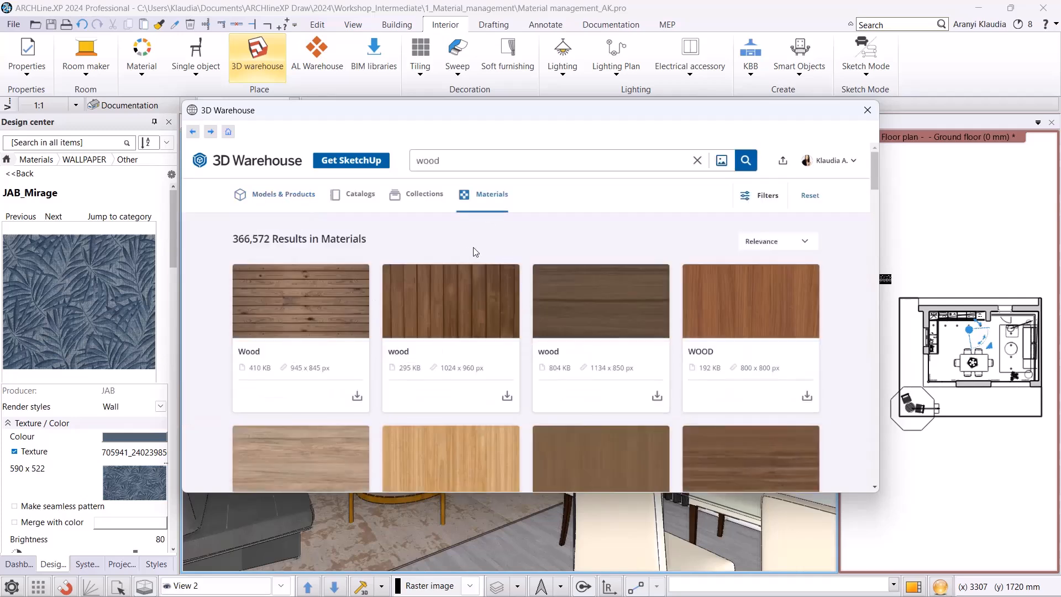
{"action": "scroll", "coordinate": [555, 259], "scroll_direction": "down", "scroll_amount": 1}
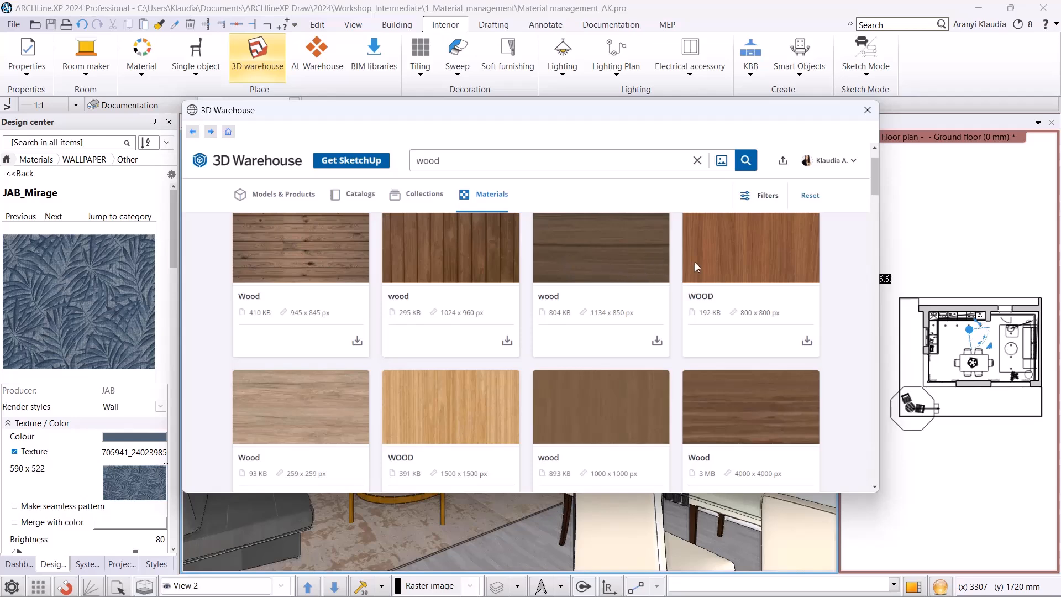
{"action": "scroll", "coordinate": [718, 267], "scroll_direction": "down", "scroll_amount": 4}
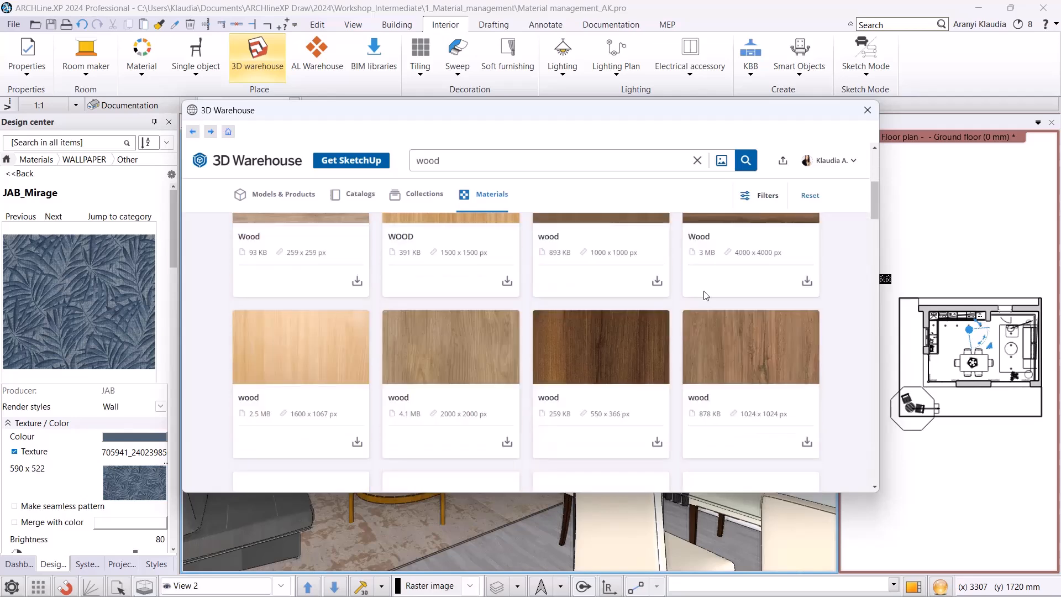
{"action": "left_click", "coordinate": [507, 441]}
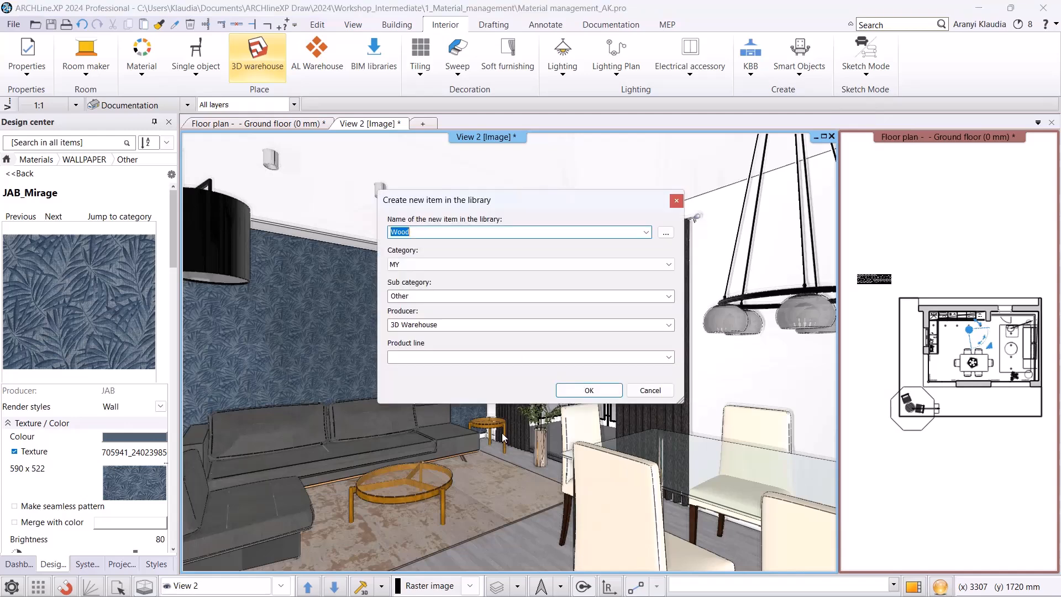
Save the downloaded Wood material in the library under category WOOD, sub category Other, keeping 3D Warehouse as producer.
{"action": "left_click", "coordinate": [432, 263]}
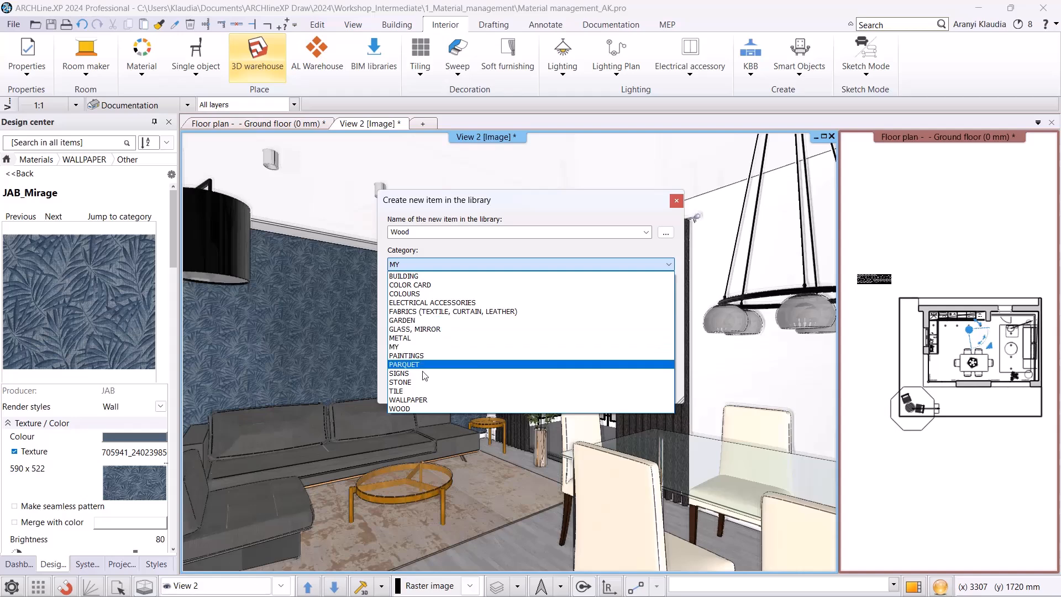
{"action": "left_click", "coordinate": [409, 408]}
{"action": "left_click", "coordinate": [669, 296]}
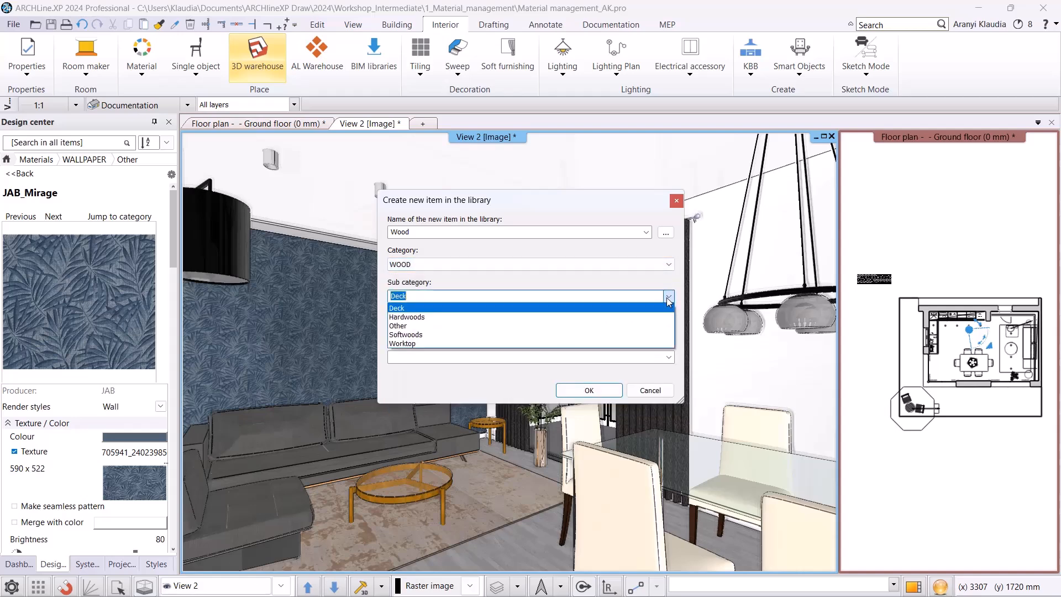
{"action": "left_click", "coordinate": [630, 325]}
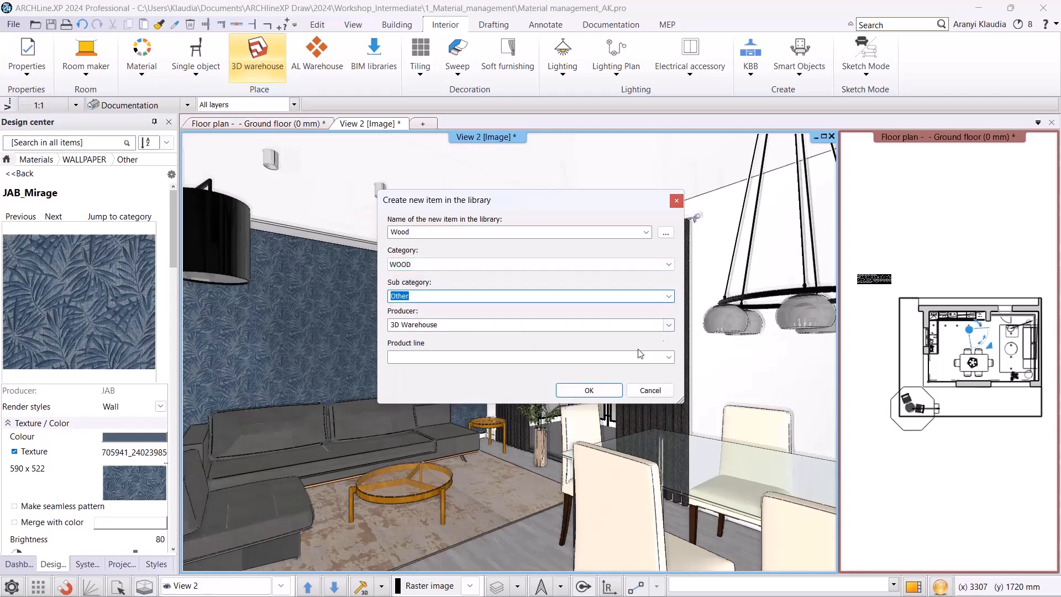
{"action": "left_click", "coordinate": [588, 389]}
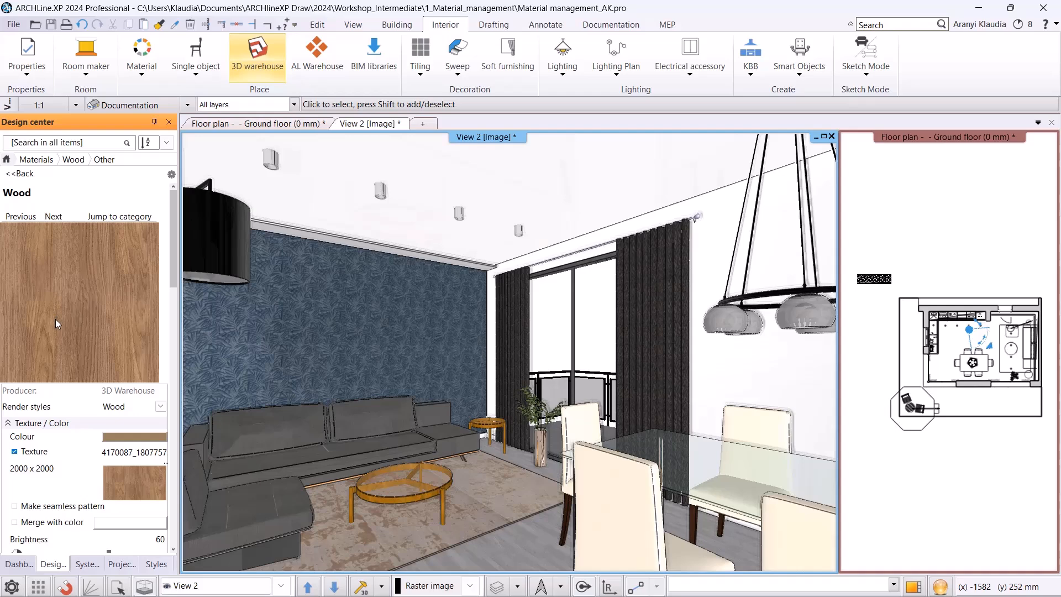
Switch to the Kitchen_2 view and replace the grey material of the kitchen cabinet fronts with the downloaded Wood material.
{"action": "left_click", "coordinate": [282, 590]}
{"action": "left_click", "coordinate": [227, 492]}
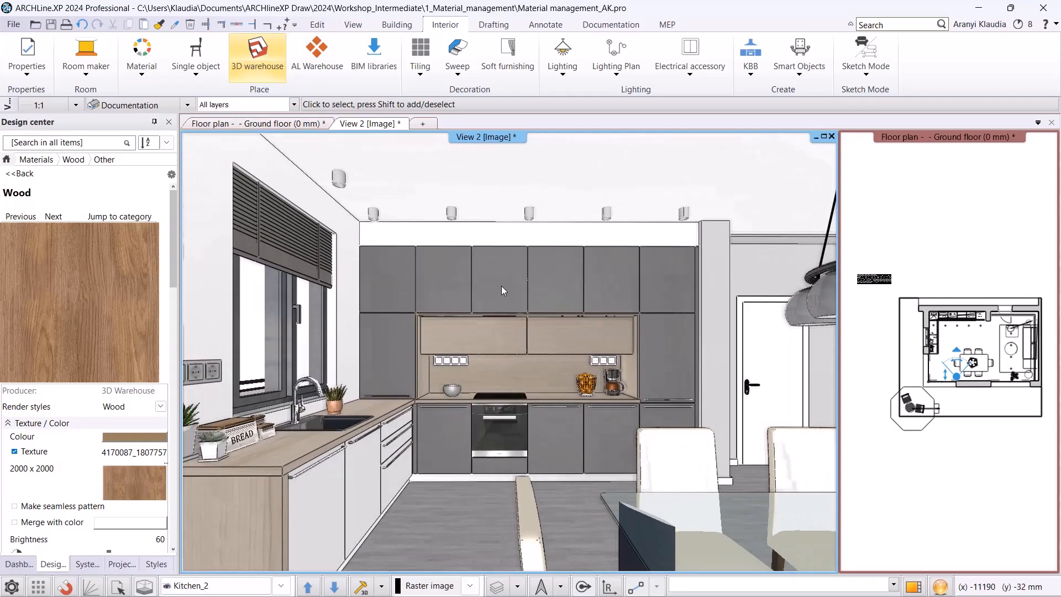
{"action": "left_click_drag", "start_coordinate": [84, 287], "coordinate": [433, 430]}
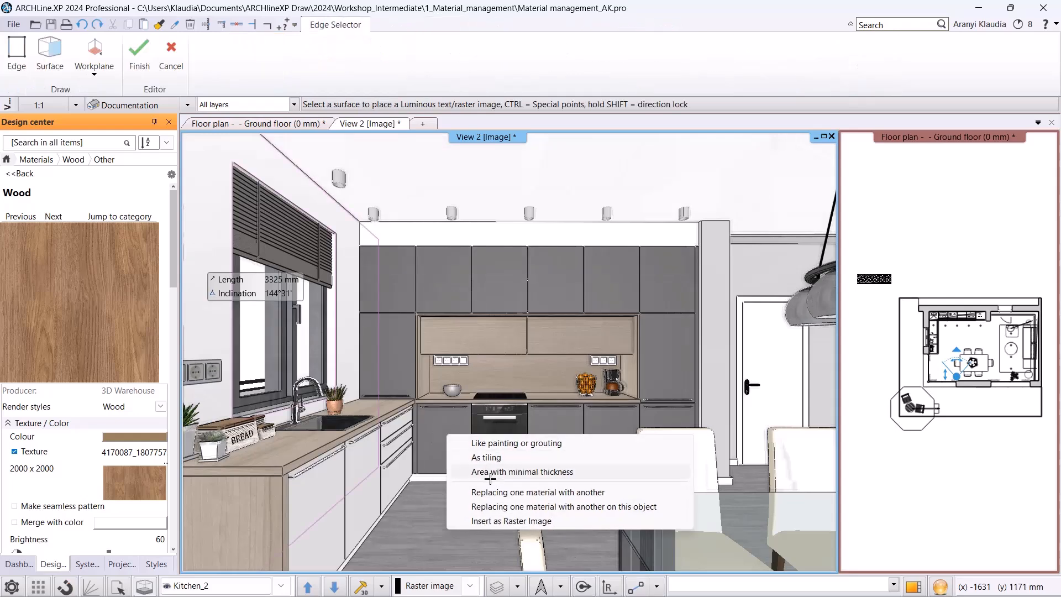
{"action": "left_click", "coordinate": [524, 492]}
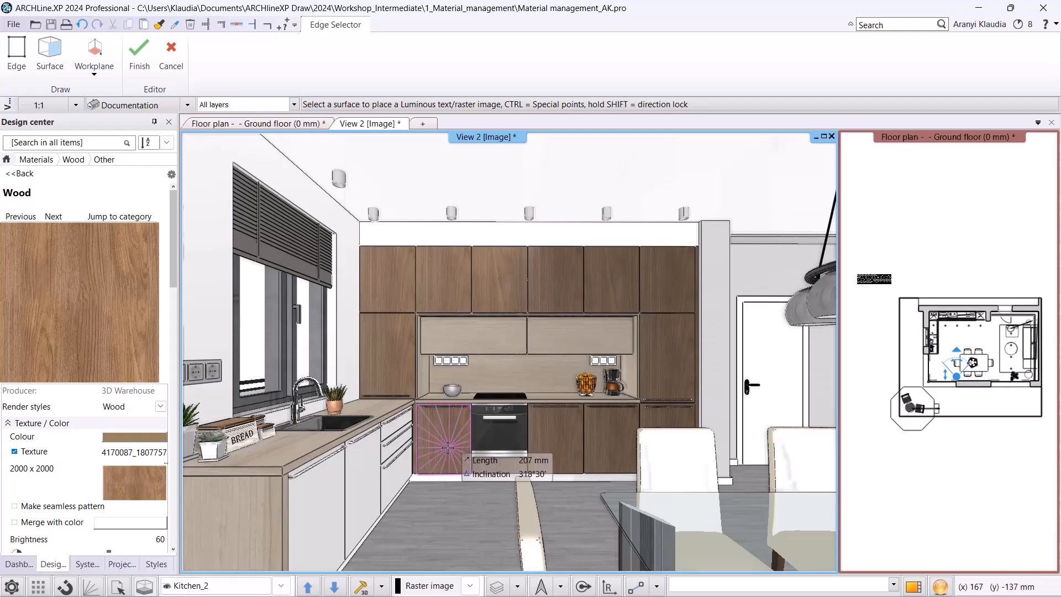
{"action": "left_click", "coordinate": [441, 450]}
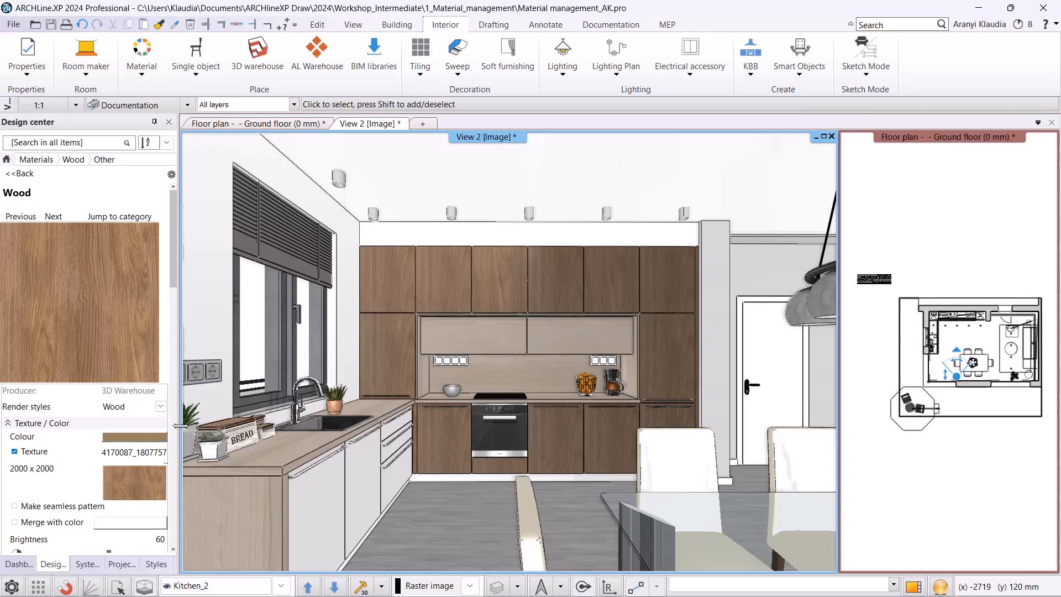
Switch to the Living_room_5 view and apply the Matte render style to the dining table's glass top.
{"action": "left_click", "coordinate": [117, 454]}
{"action": "left_click", "coordinate": [246, 585]}
{"action": "left_click", "coordinate": [241, 548]}
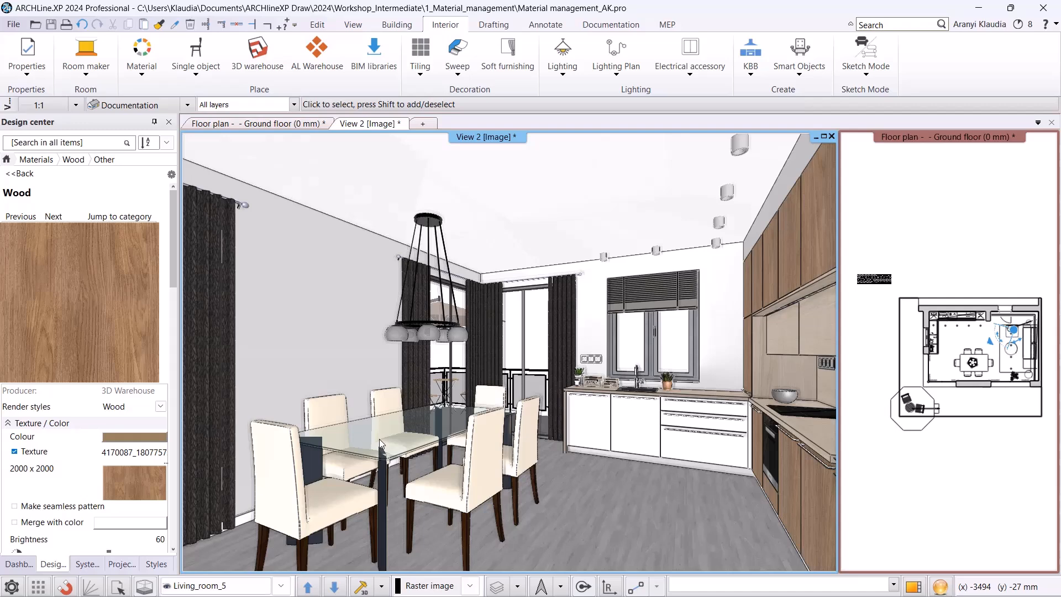
{"action": "left_click", "coordinate": [7, 159]}
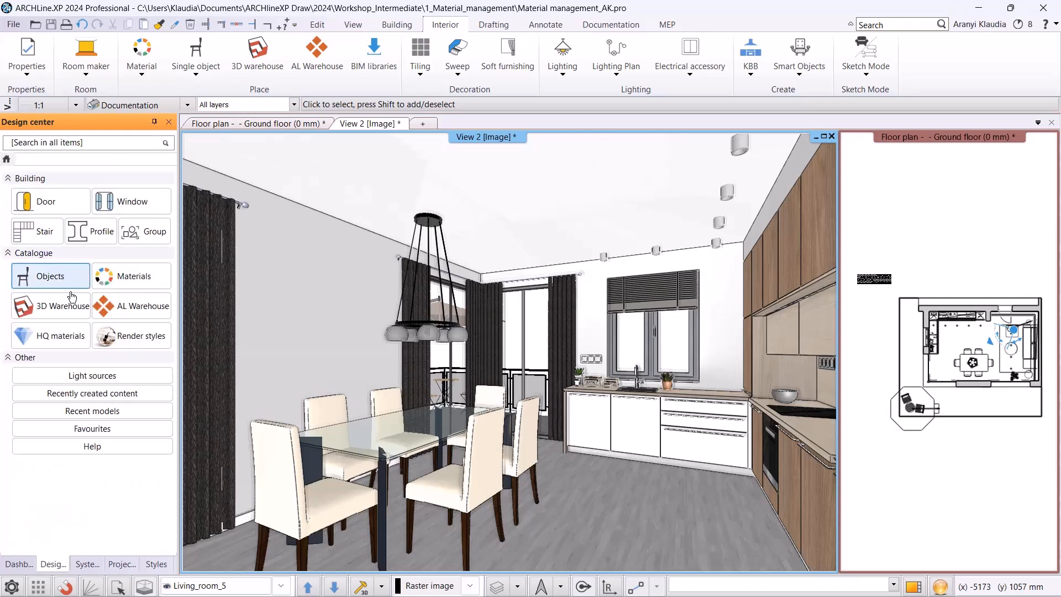
{"action": "left_click", "coordinate": [109, 337]}
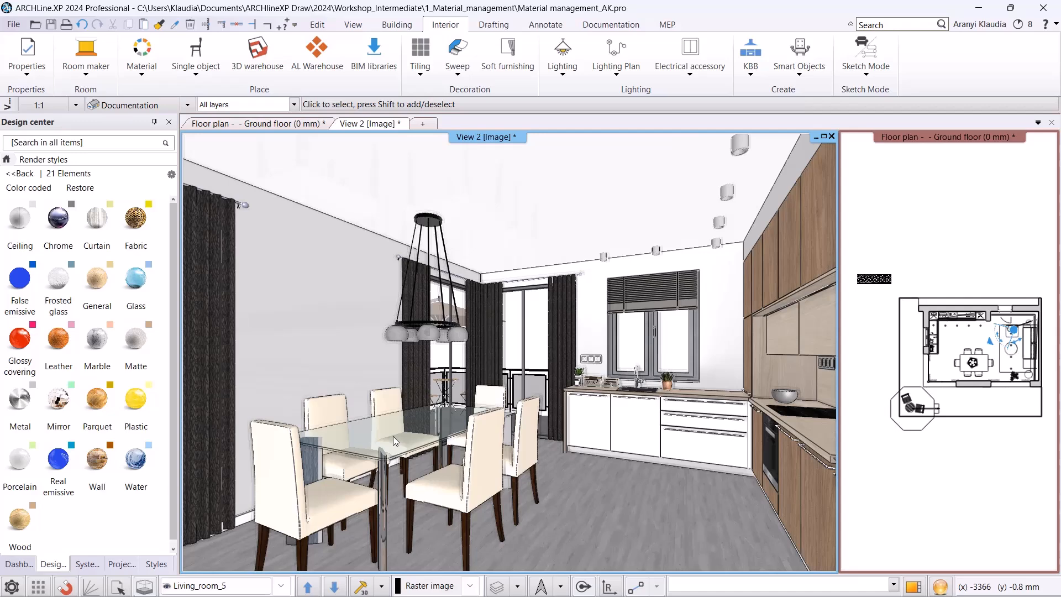
{"action": "left_click_drag", "start_coordinate": [135, 339], "coordinate": [388, 430]}
{"action": "left_click", "coordinate": [409, 435]}
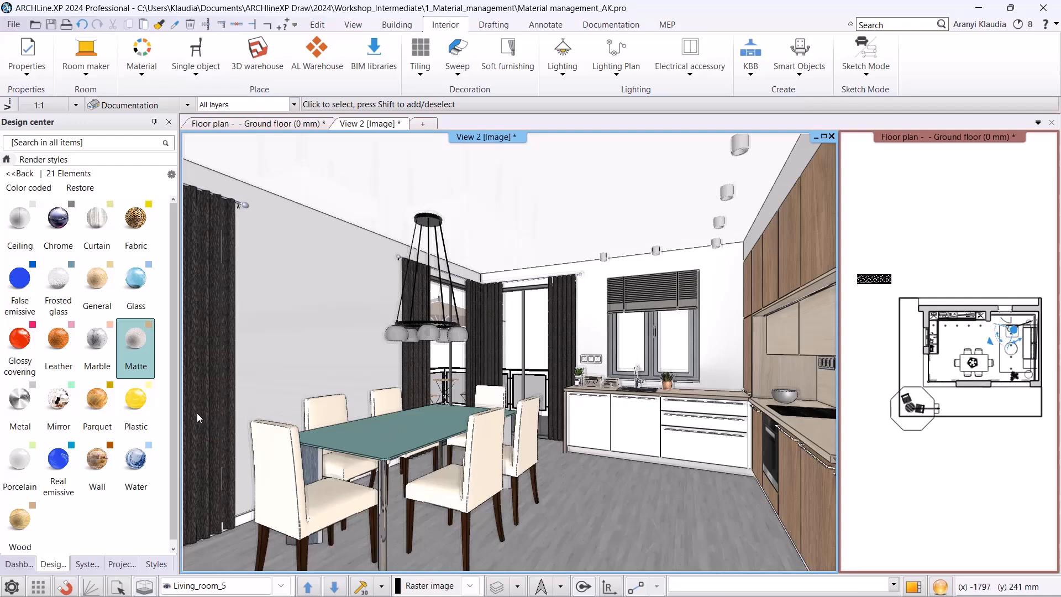
Apply the Mirror render style to the dining table's top and replace it with the Glass render style.
{"action": "left_click_drag", "start_coordinate": [58, 398], "coordinate": [376, 440]}
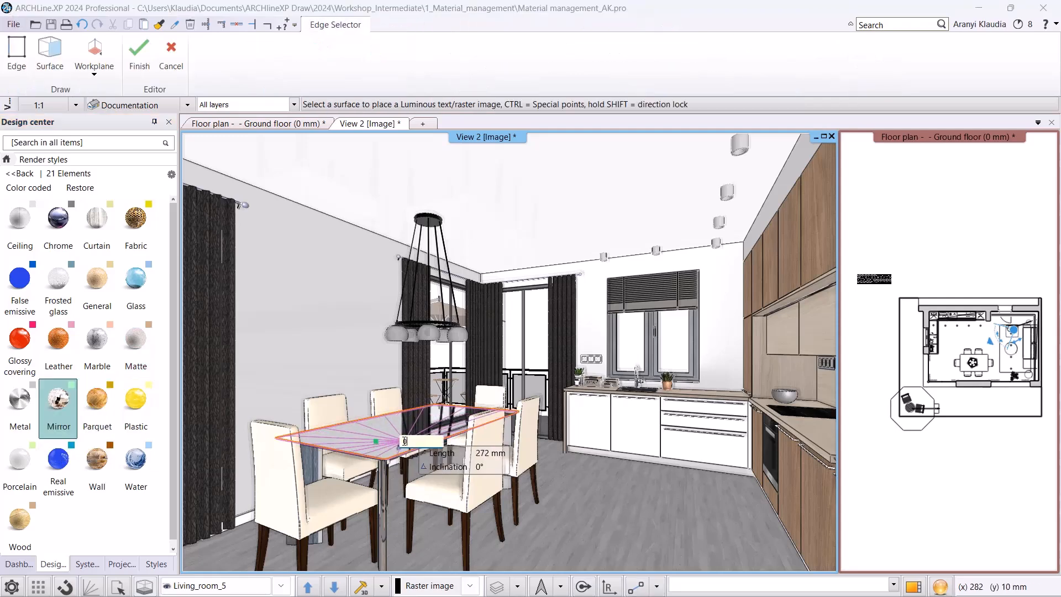
{"action": "left_click", "coordinate": [405, 441]}
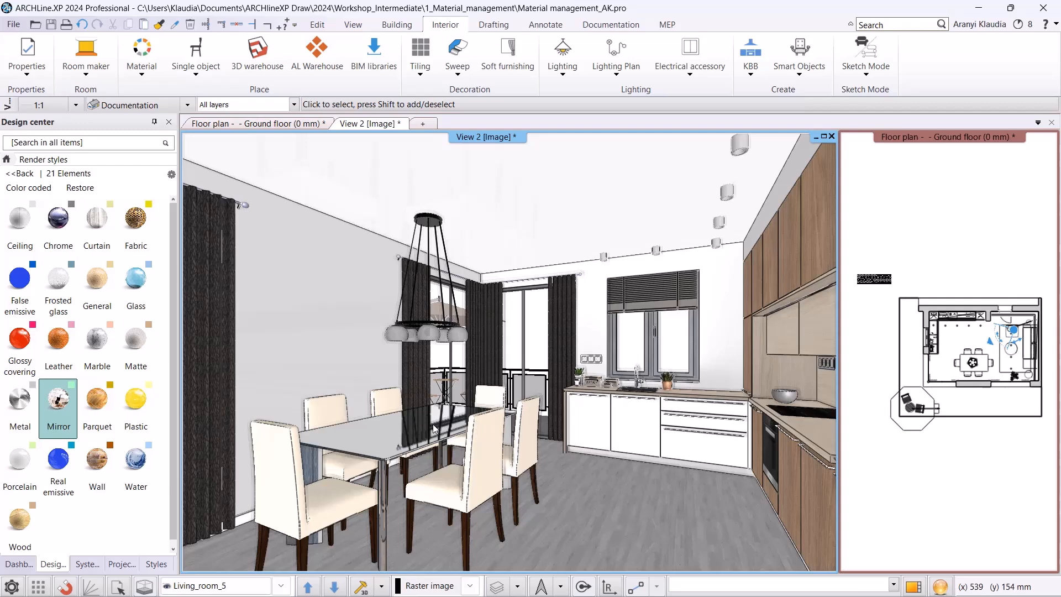
{"action": "mouse_move", "coordinate": [50, 483]}
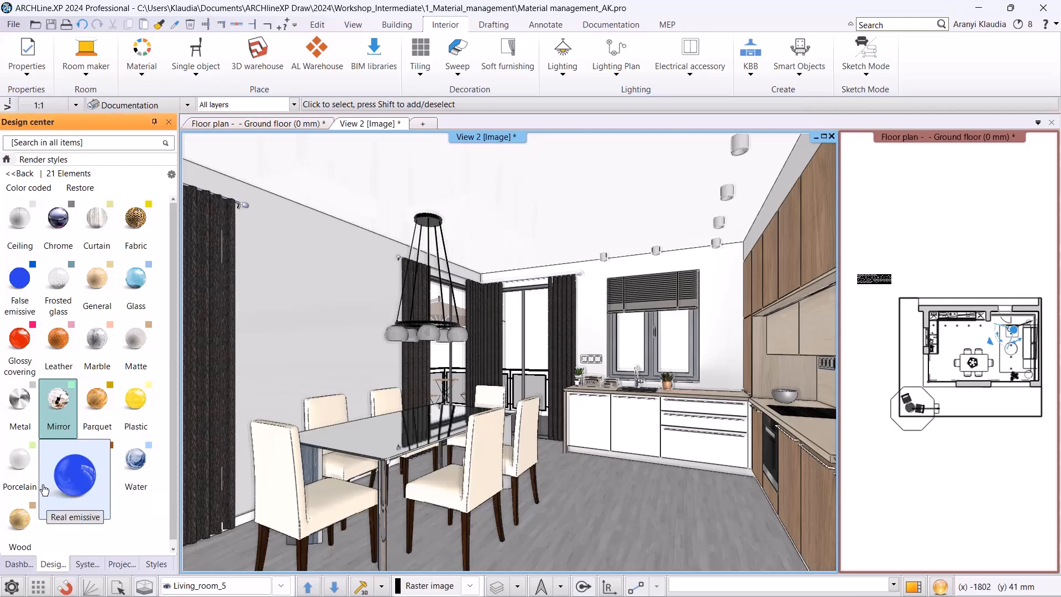
{"action": "left_click_drag", "start_coordinate": [136, 281], "coordinate": [386, 442]}
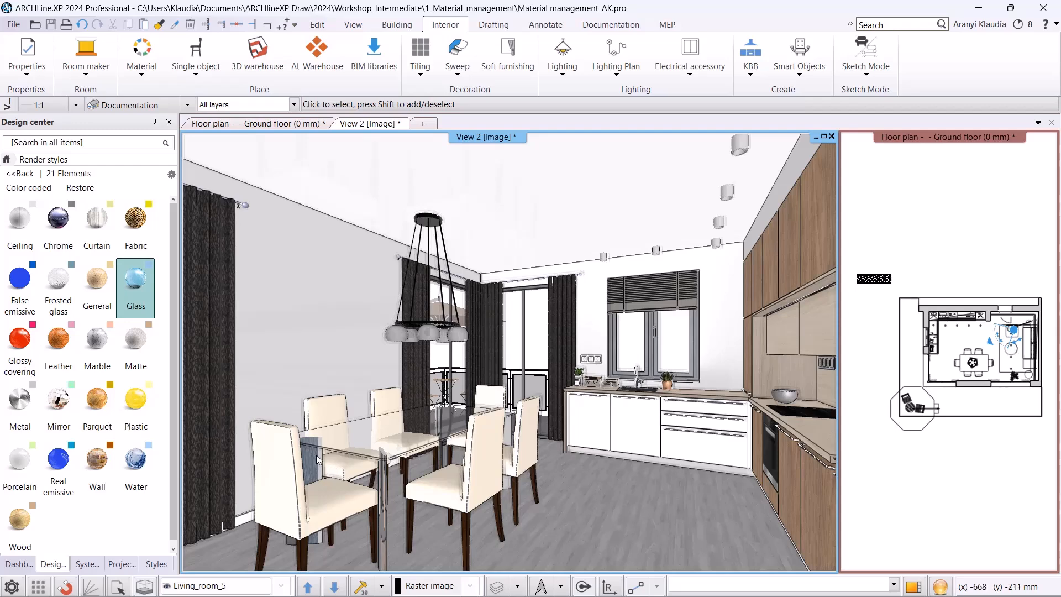
Import Dandelion_Original.jpg from the Textures folder as a new material, keeping the X/Y ratios and setting the width to 610 mm.
{"action": "left_click", "coordinate": [978, 8]}
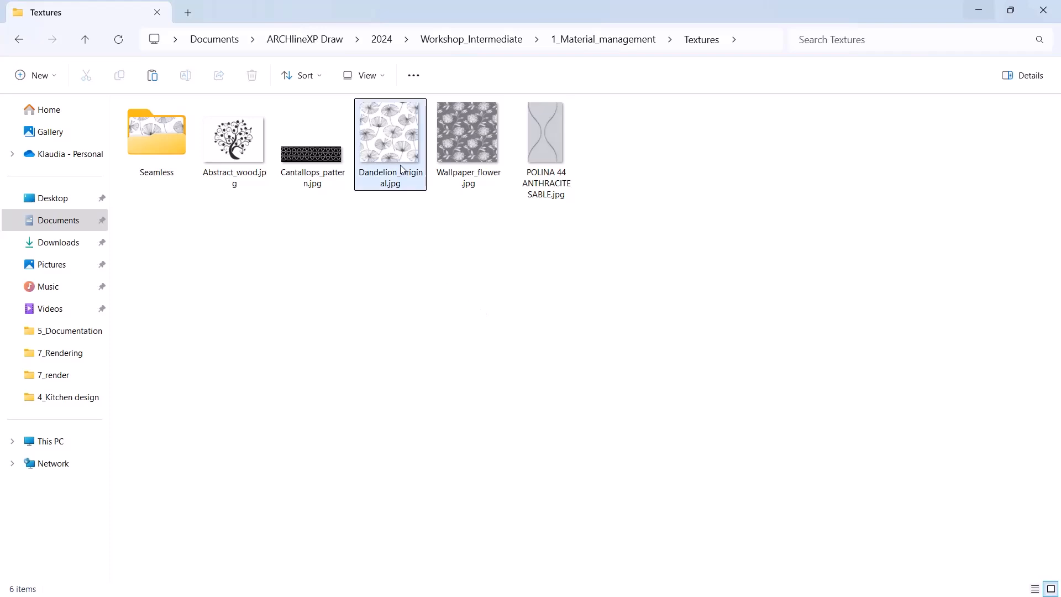
{"action": "left_click_drag", "start_coordinate": [403, 169], "coordinate": [113, 338]}
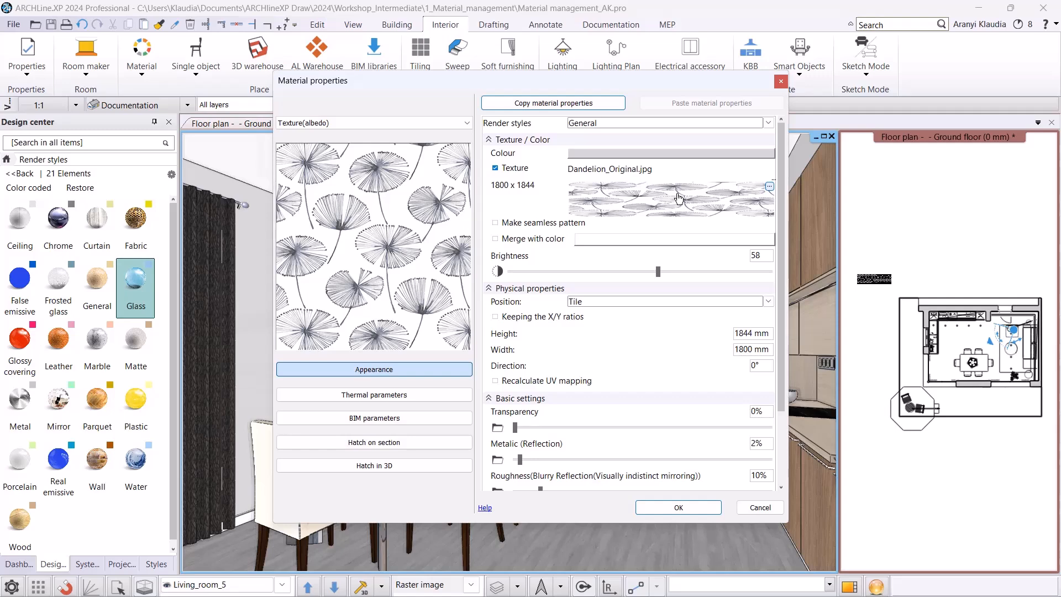
{"action": "left_click", "coordinate": [513, 322]}
{"action": "left_click", "coordinate": [751, 349]}
{"action": "left_click", "coordinate": [754, 350]}
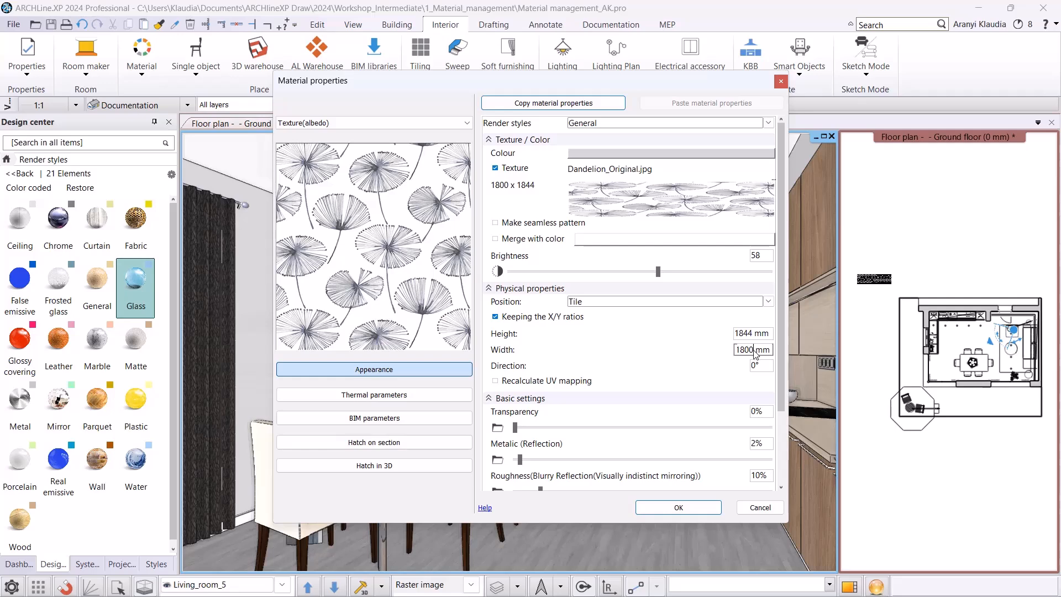
{"action": "double_click", "coordinate": [746, 350]}
{"action": "type", "text": "610"}
{"action": "key", "text": "Return"}
{"action": "left_click", "coordinate": [681, 507]}
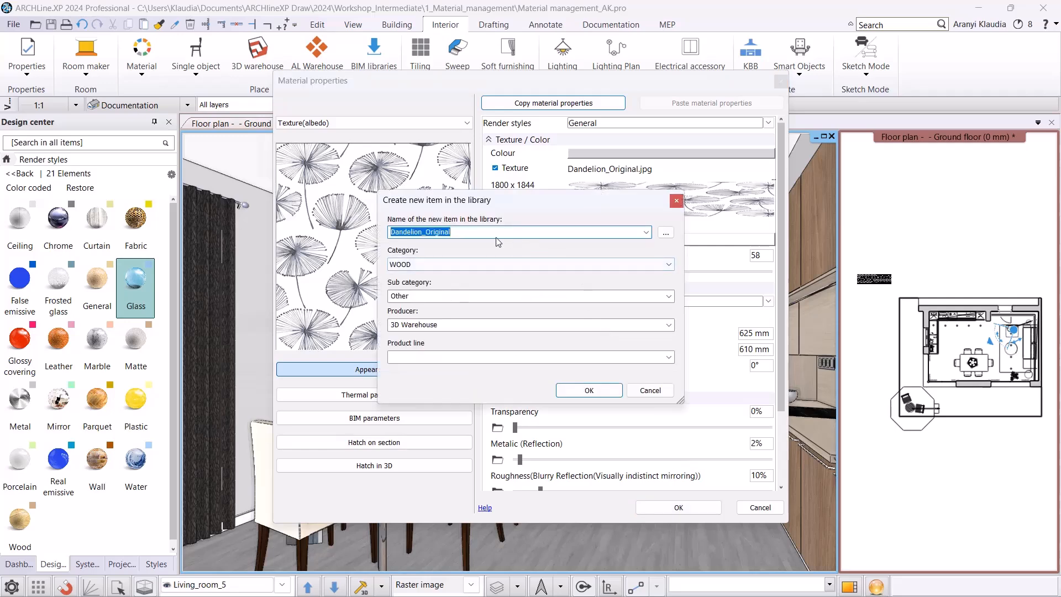
Save Dandelion_Original in the library under category WALLPAPER, sub category Other, keeping 3D Warehouse as producer.
{"action": "left_click", "coordinate": [469, 264]}
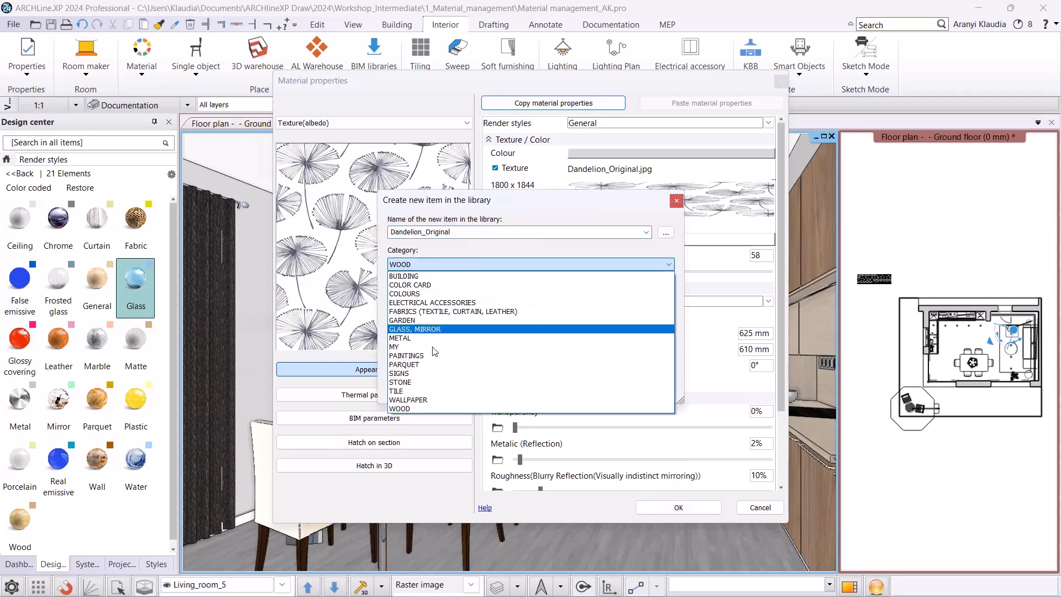
{"action": "left_click", "coordinate": [419, 409]}
{"action": "left_click", "coordinate": [668, 295]}
{"action": "left_click", "coordinate": [429, 333]}
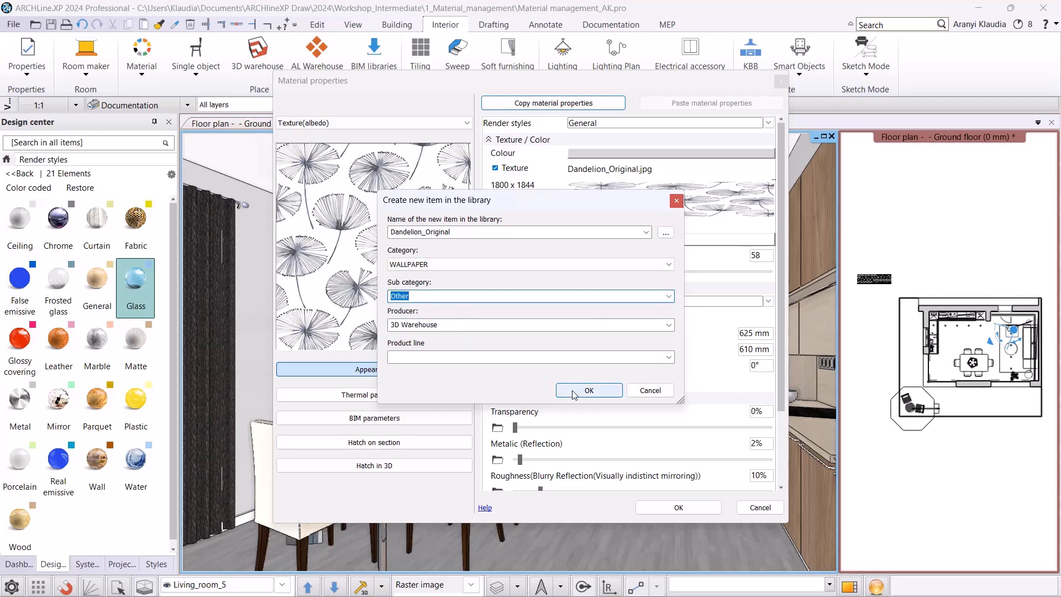
{"action": "left_click", "coordinate": [589, 390]}
Open the Dandelion_Original material from the Other wallpapers in the materials catalogue.
{"action": "left_click", "coordinate": [7, 159]}
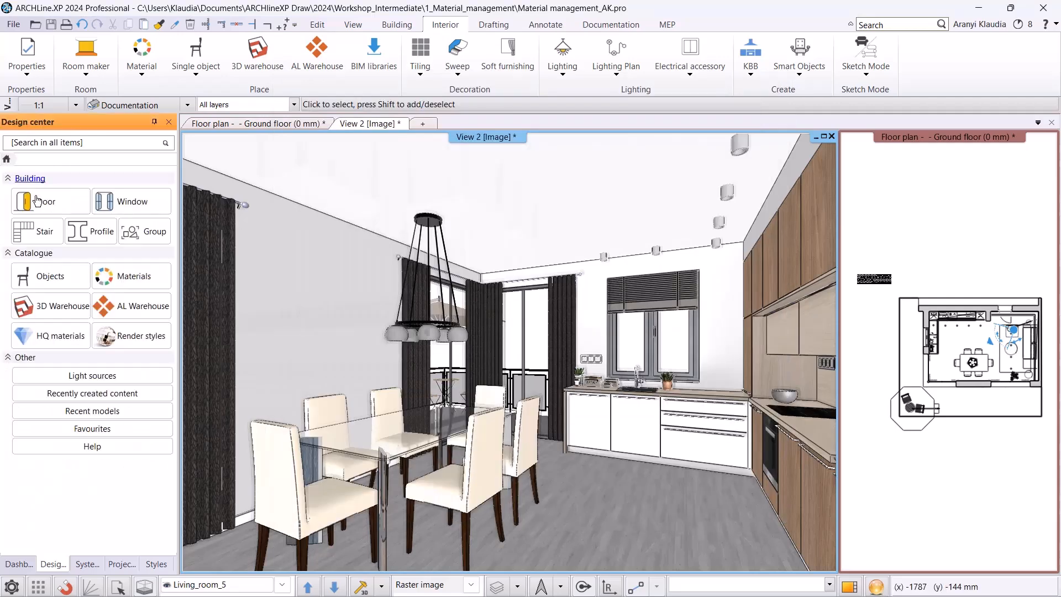
{"action": "left_click", "coordinate": [147, 266]}
{"action": "left_click", "coordinate": [44, 467]}
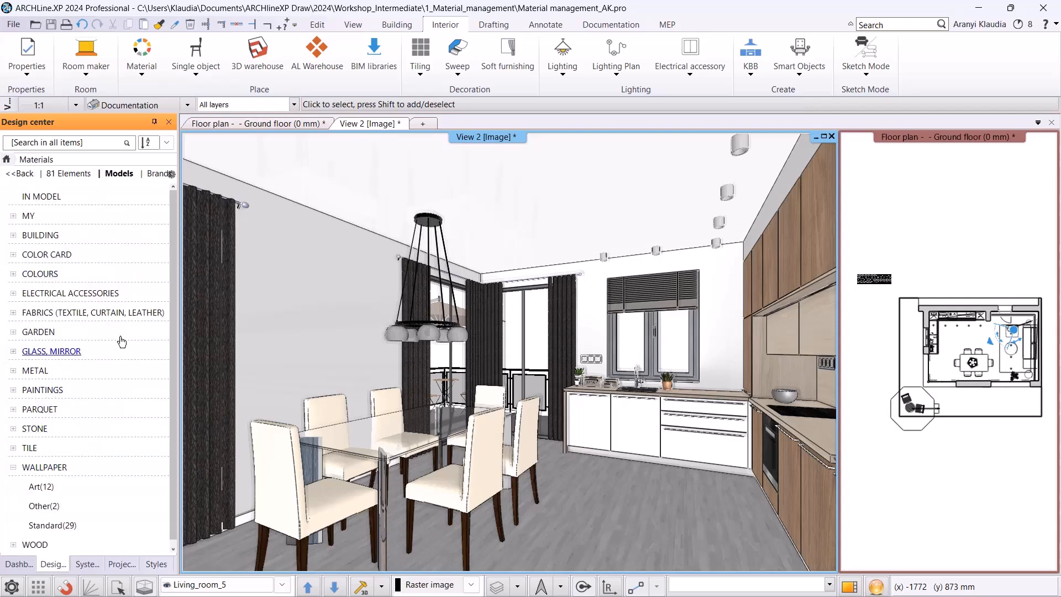
{"action": "left_click", "coordinate": [44, 505]}
{"action": "double_click", "coordinate": [130, 210]}
Switch to the Living_room_3 view and apply the dandelion wallpaper to the wall behind the sofa.
{"action": "left_click", "coordinate": [221, 584]}
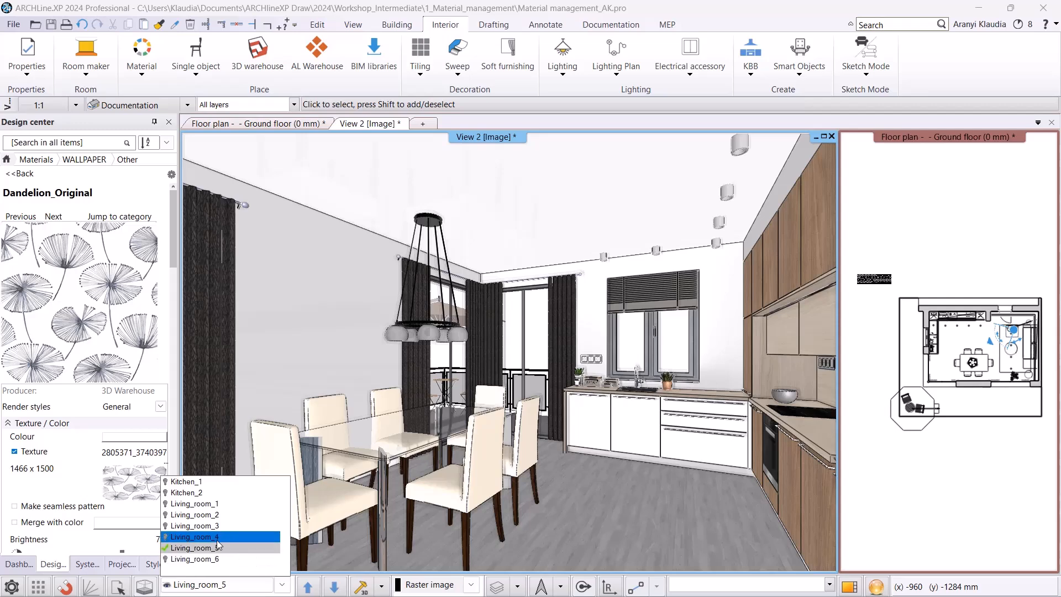
{"action": "left_click", "coordinate": [212, 527]}
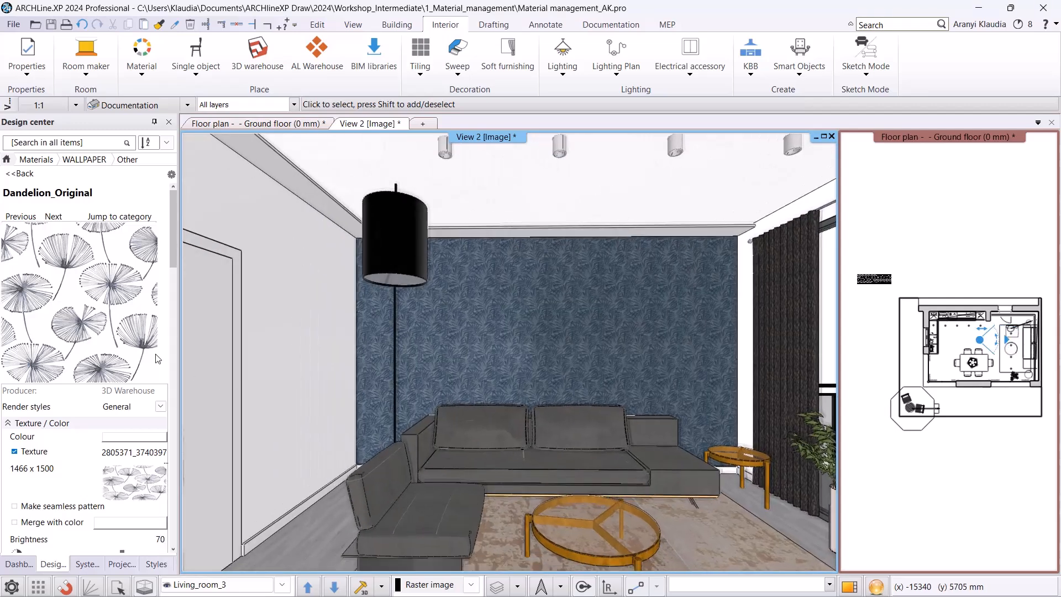
{"action": "left_click_drag", "start_coordinate": [103, 333], "coordinate": [542, 330]}
{"action": "left_click", "coordinate": [590, 340]}
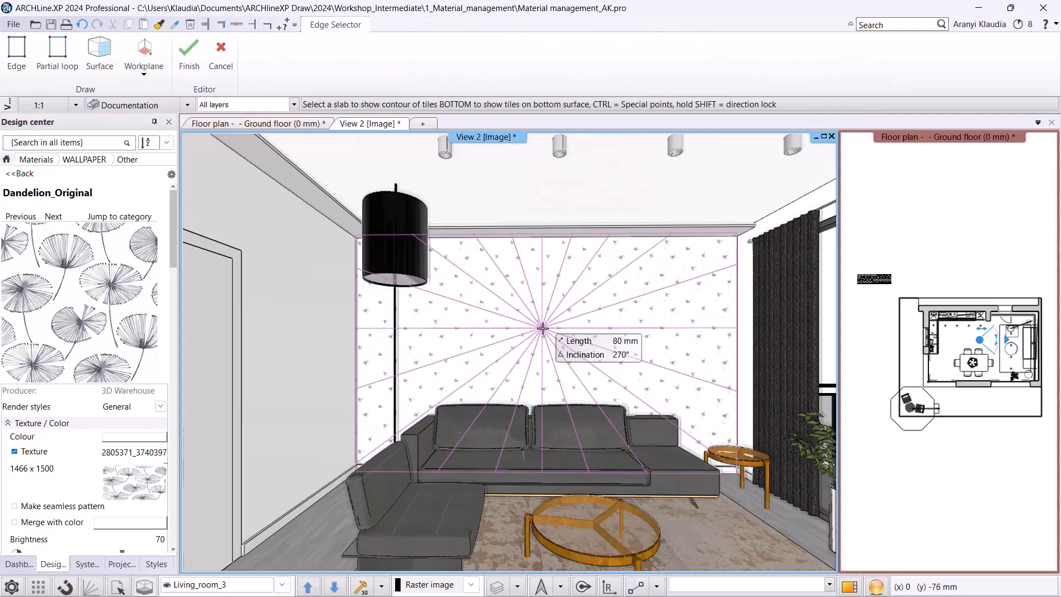
{"action": "key", "text": "Escape"}
{"action": "left_click", "coordinate": [53, 563]}
{"action": "left_click", "coordinate": [19, 563]}
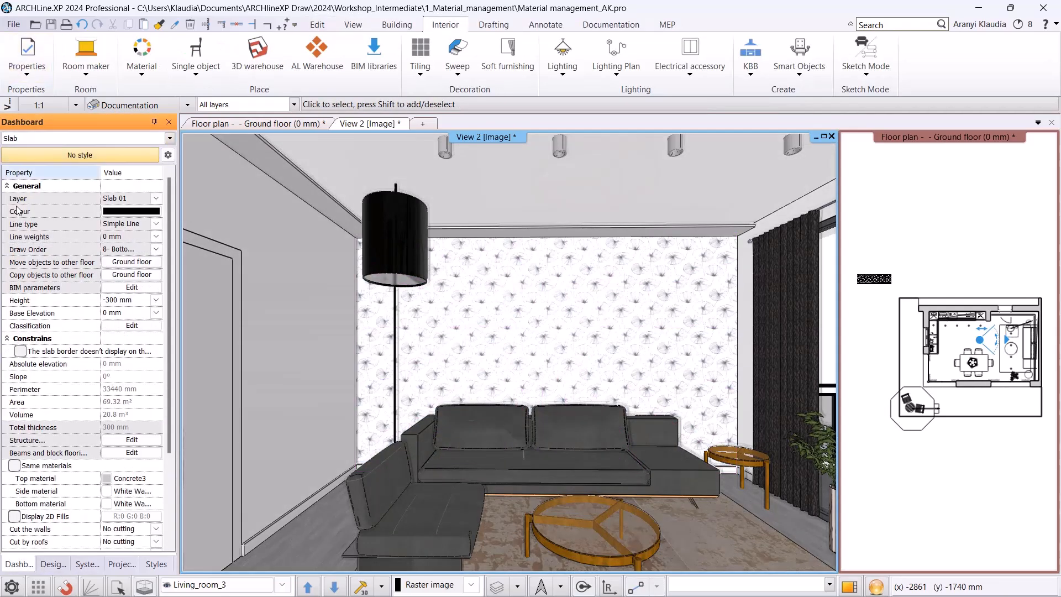
{"action": "left_click", "coordinate": [359, 398]}
{"action": "key", "text": "Escape"}
{"action": "left_click", "coordinate": [25, 274]}
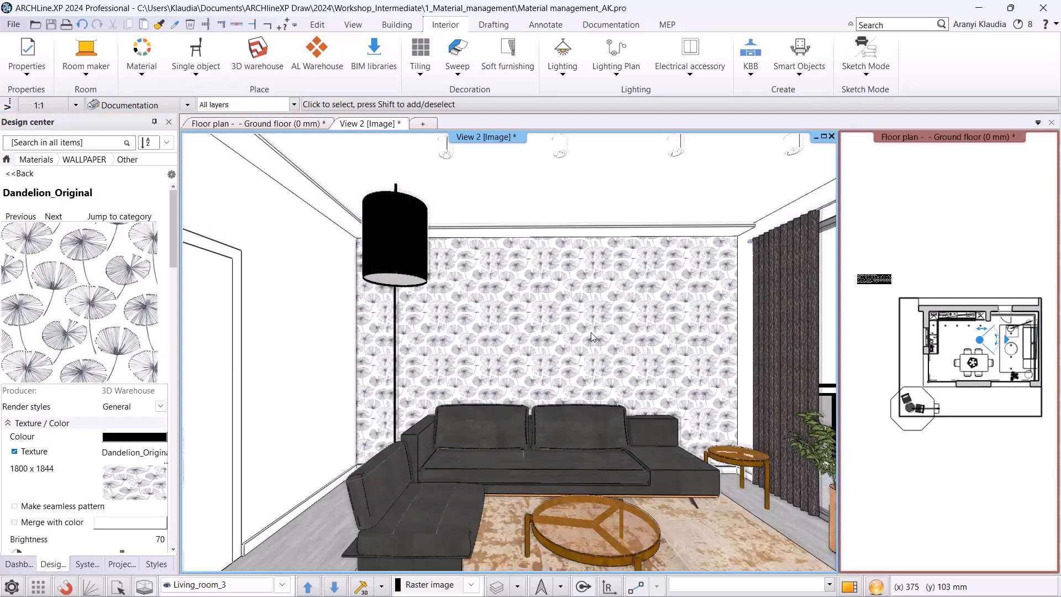
Insert Dandelion_Original as a raster image, about 909 by 930 mm, in the empty area beside the room on the ground floor plan.
{"action": "scroll", "coordinate": [591, 330], "scroll_direction": "up", "scroll_amount": 4}
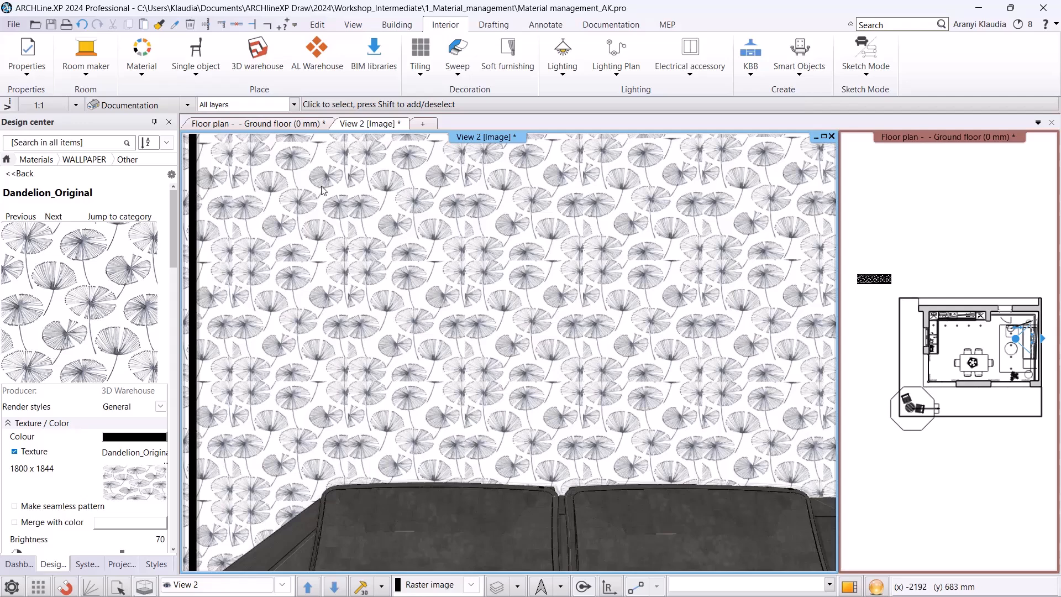
{"action": "left_click", "coordinate": [284, 125]}
{"action": "middle_click_drag", "start_coordinate": [651, 323], "coordinate": [399, 326]}
{"action": "middle_click_drag", "start_coordinate": [596, 372], "coordinate": [472, 362]}
{"action": "scroll", "coordinate": [472, 362], "scroll_direction": "up", "scroll_amount": 1}
{"action": "left_click_drag", "start_coordinate": [123, 313], "coordinate": [463, 331]}
{"action": "left_click_drag", "start_coordinate": [482, 330], "coordinate": [482, 332]}
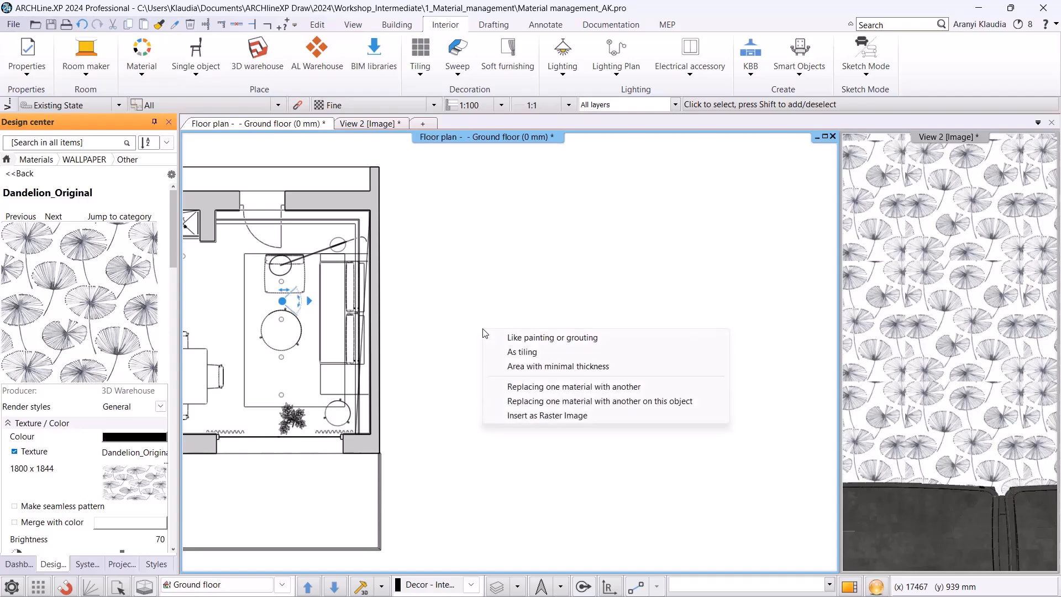
{"action": "left_click", "coordinate": [531, 416]}
{"action": "left_click", "coordinate": [509, 352]}
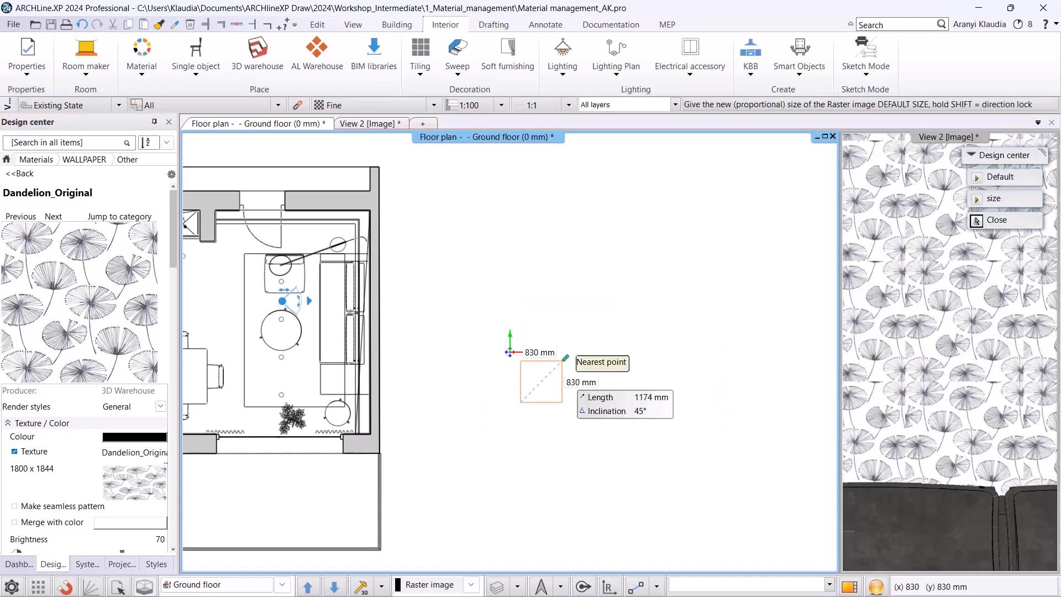
{"action": "left_click", "coordinate": [976, 221]}
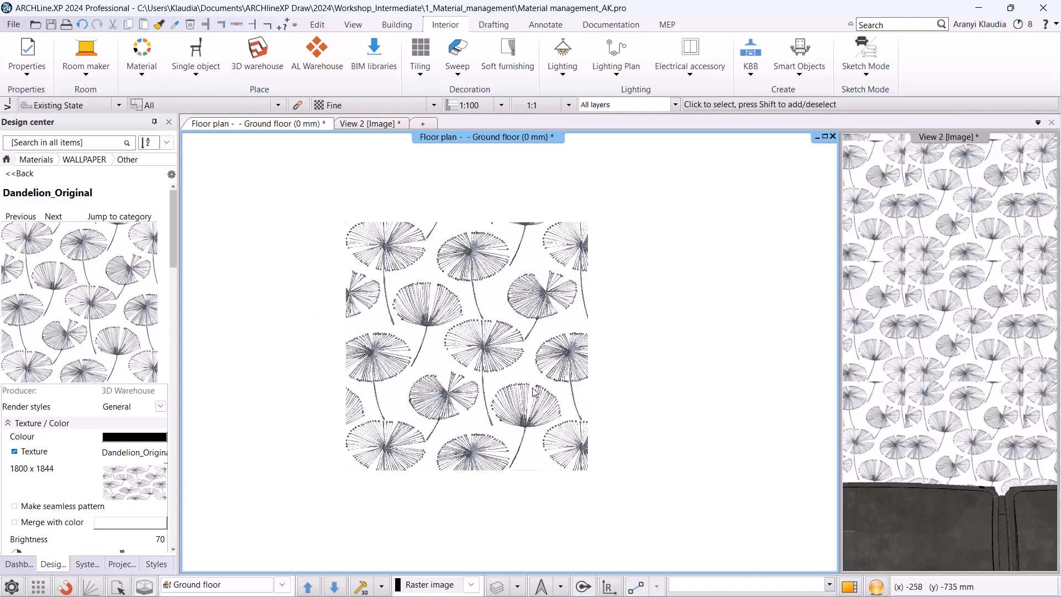
Start Make seamless pattern on the inserted dandelion image and move its right edge inward about 200 mm, where the flowers line up.
{"action": "left_click", "coordinate": [545, 417]}
{"action": "left_click", "coordinate": [556, 489]}
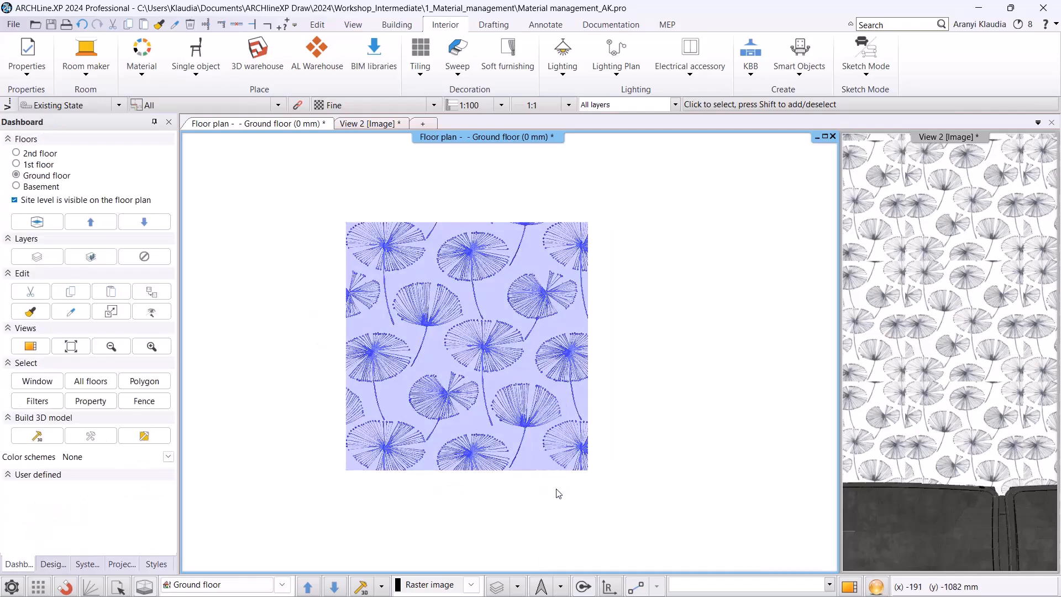
{"action": "mouse_move", "coordinate": [623, 360]}
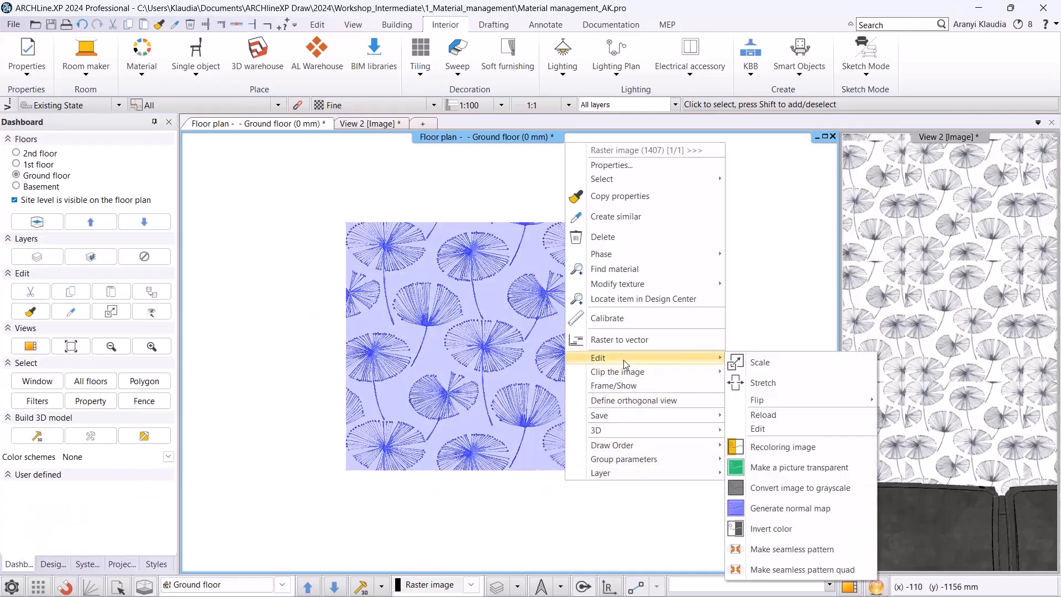
{"action": "left_click", "coordinate": [785, 550]}
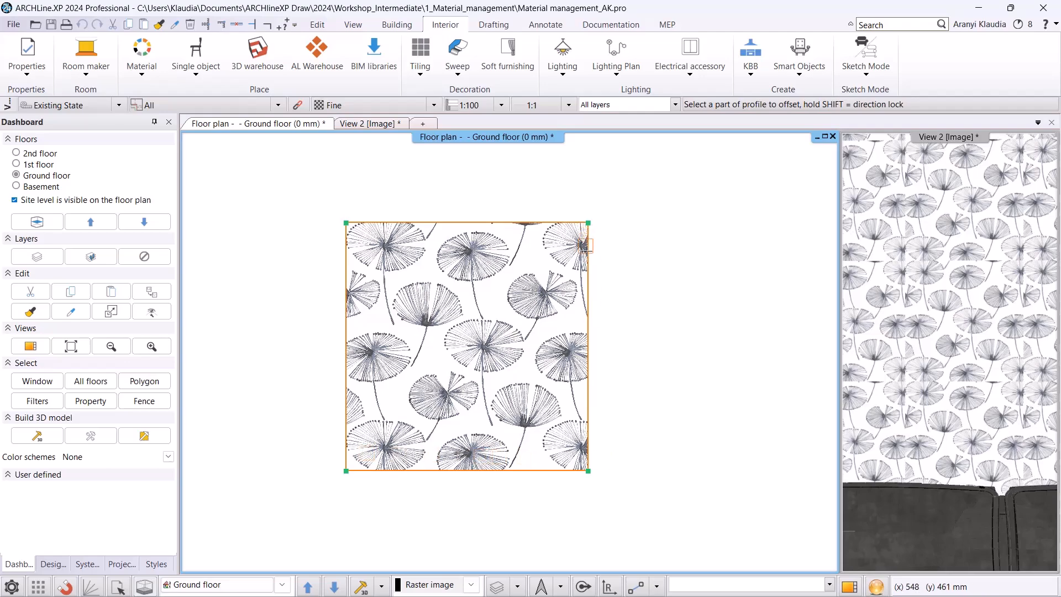
{"action": "left_click", "coordinate": [586, 273]}
{"action": "scroll", "coordinate": [590, 285], "scroll_direction": "up", "scroll_amount": 4}
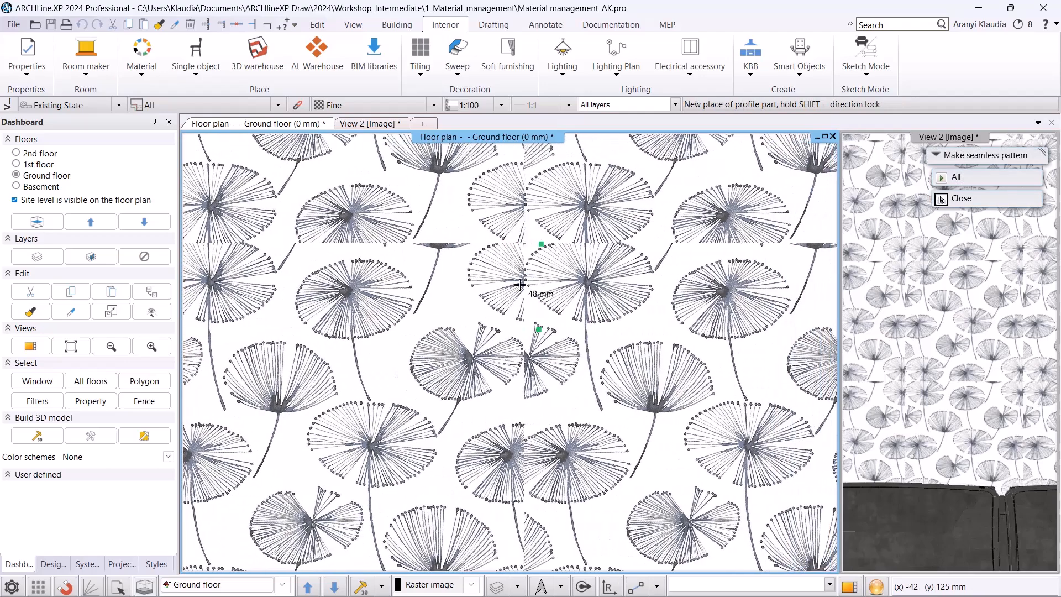
{"action": "scroll", "coordinate": [500, 288], "scroll_direction": "up", "scroll_amount": 3}
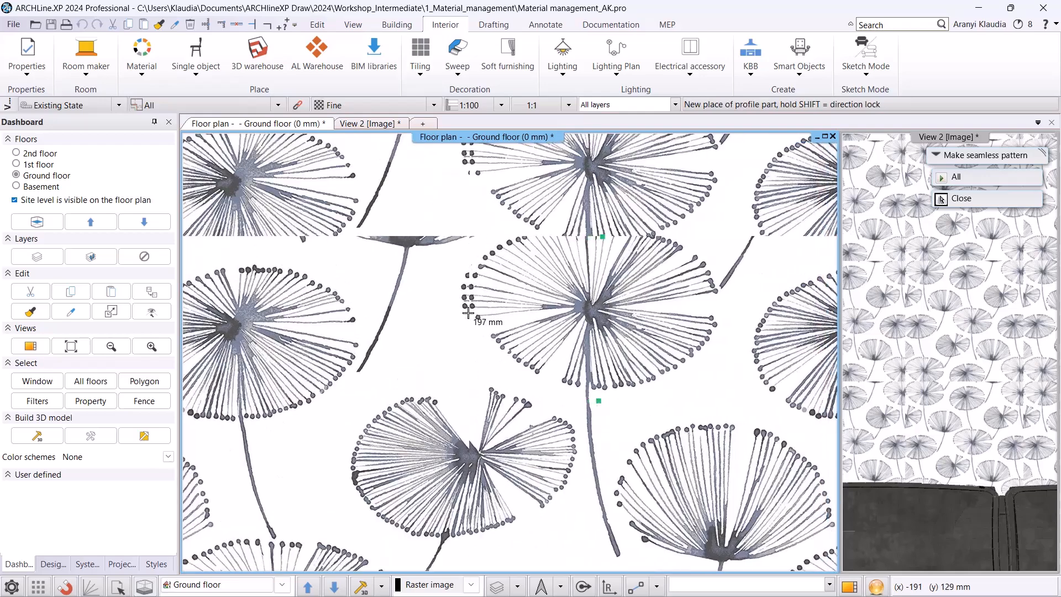
{"action": "left_click", "coordinate": [464, 313]}
{"action": "scroll", "coordinate": [553, 249], "scroll_direction": "down", "scroll_amount": 3}
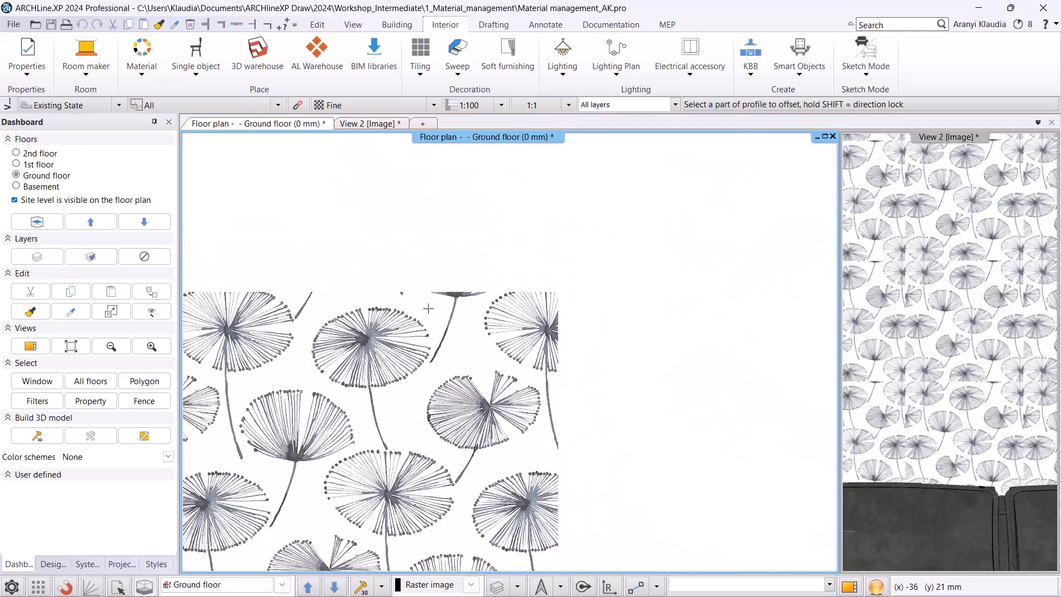
Move the image's top edge down about 220 mm to align the flowers vertically, and finish the seamless pattern.
{"action": "left_click", "coordinate": [506, 264]}
{"action": "scroll", "coordinate": [511, 343], "scroll_direction": "up", "scroll_amount": 3}
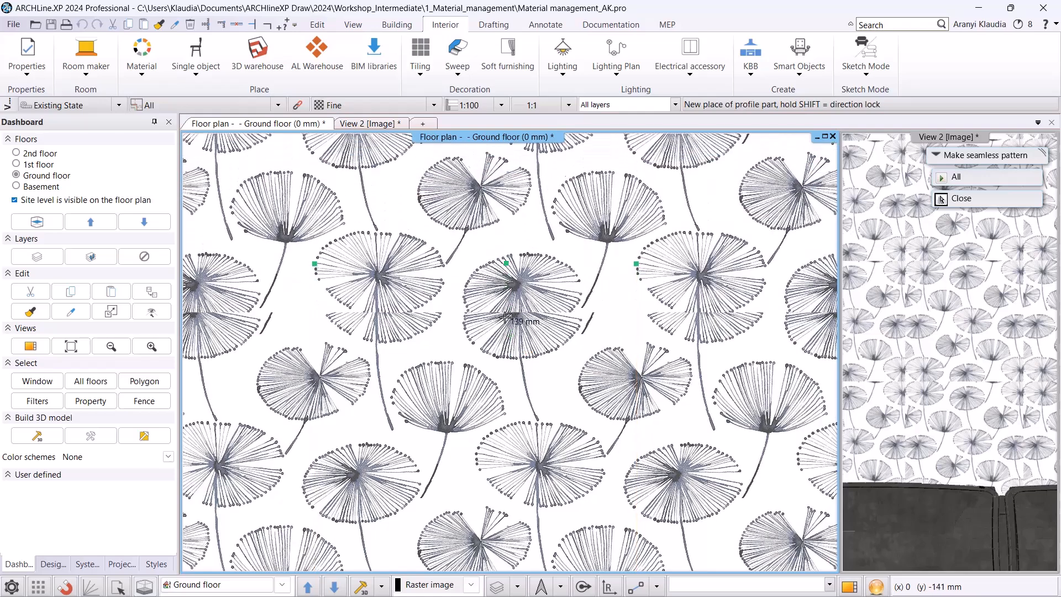
{"action": "scroll", "coordinate": [516, 362], "scroll_direction": "up", "scroll_amount": 3}
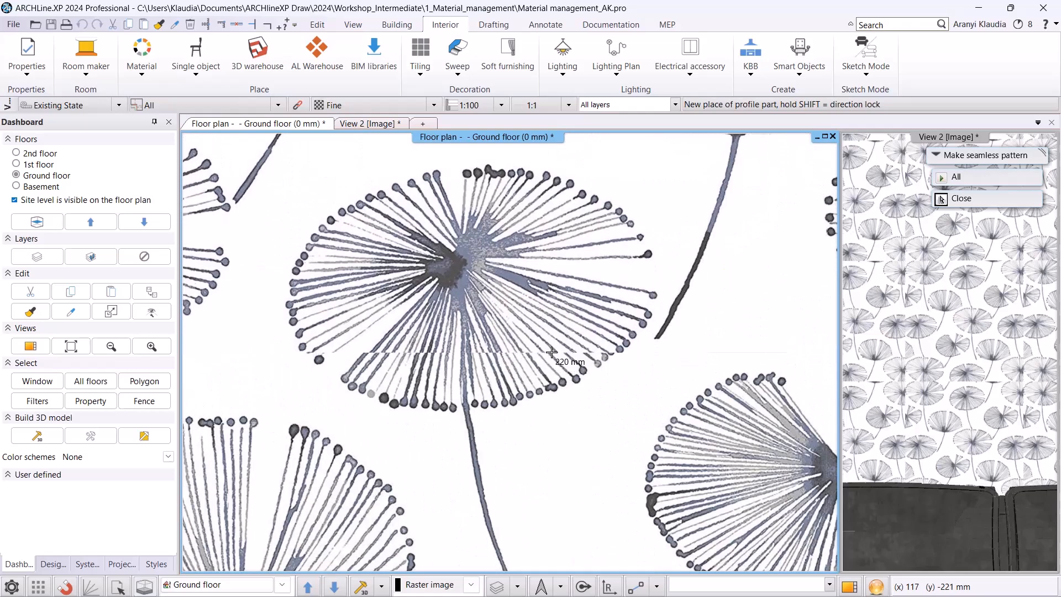
{"action": "left_click", "coordinate": [553, 339]}
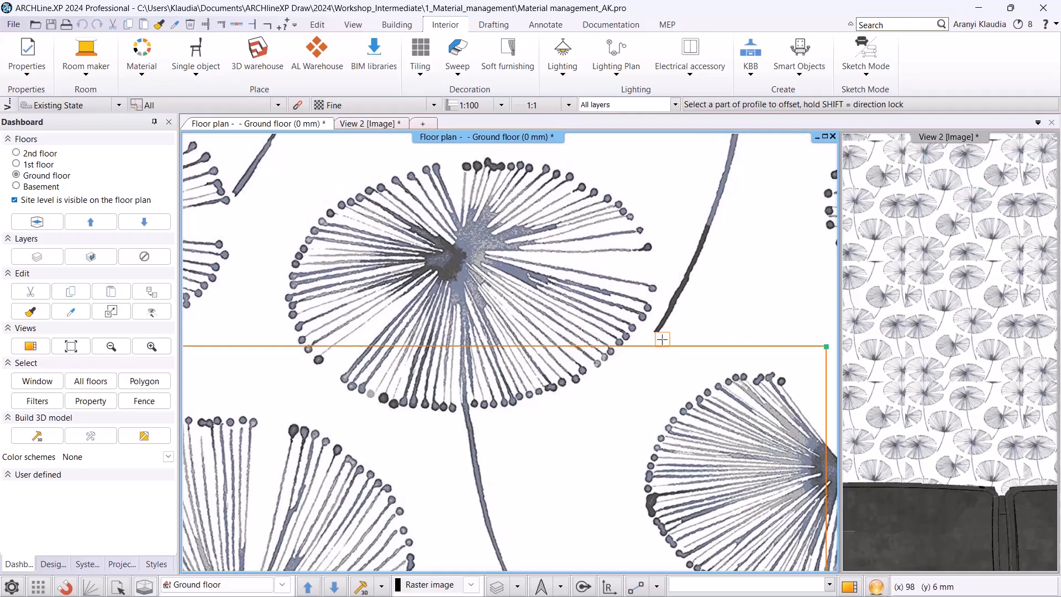
{"action": "scroll", "coordinate": [656, 323], "scroll_direction": "down", "scroll_amount": 5}
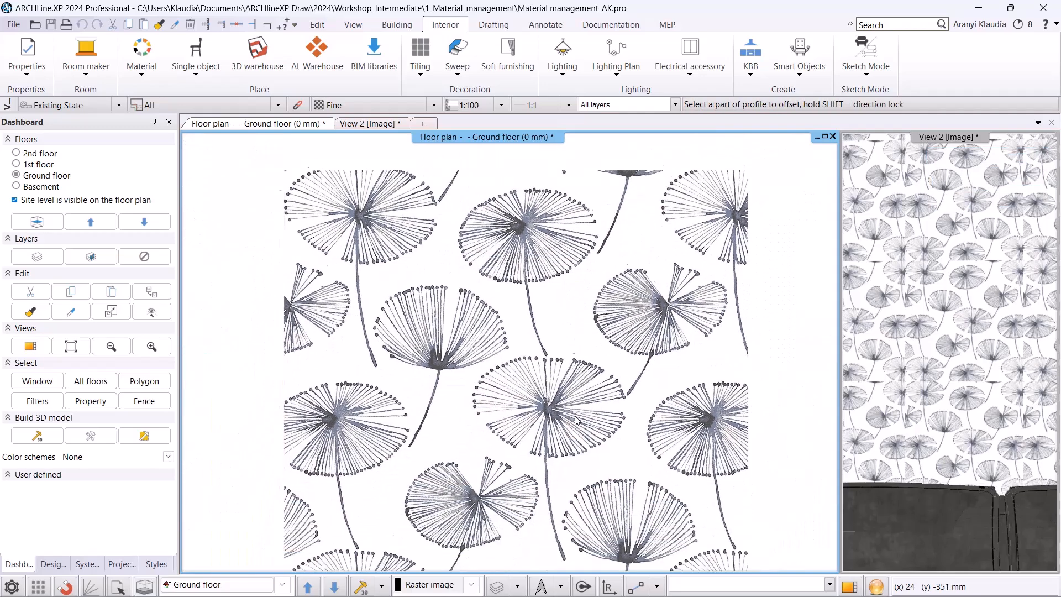
{"action": "scroll", "coordinate": [580, 376], "scroll_direction": "up", "scroll_amount": 2}
{"action": "key", "text": "Return"}
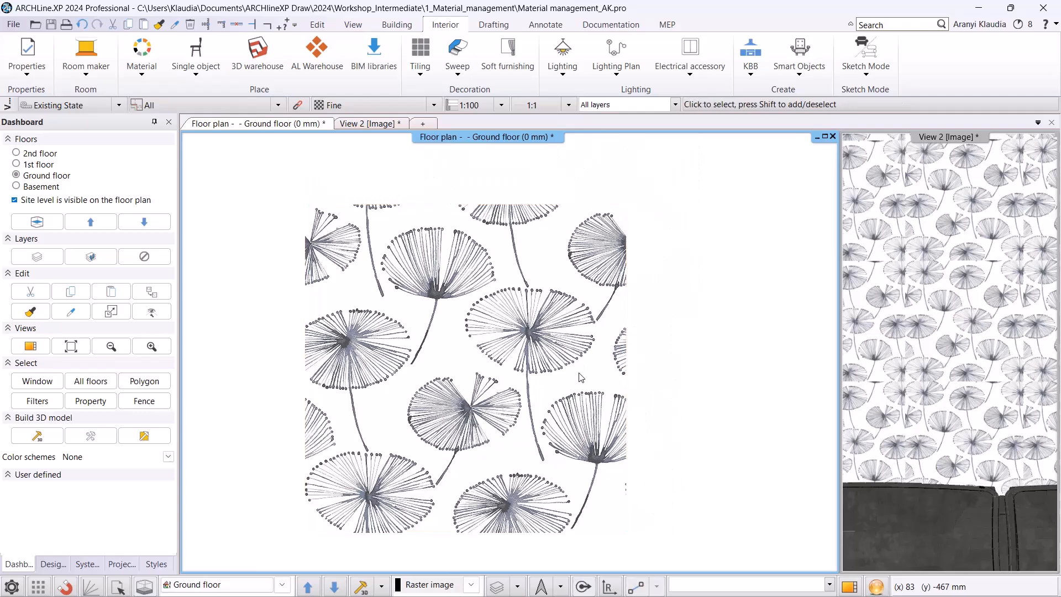
Resave the material from the seamless dandelion image.
{"action": "left_click", "coordinate": [533, 387]}
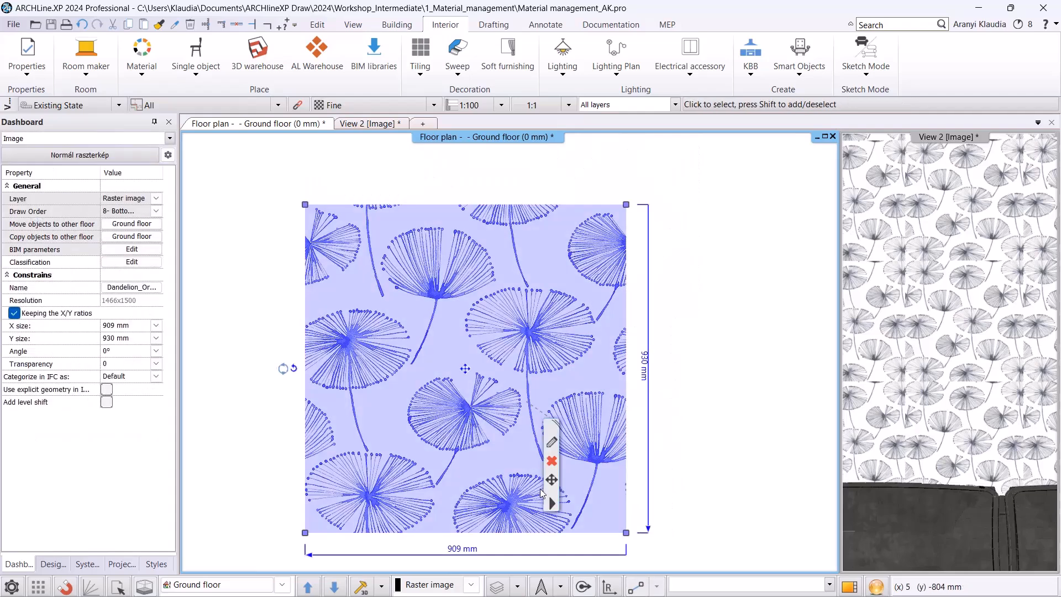
{"action": "right_click", "coordinate": [554, 500]}
{"action": "mouse_move", "coordinate": [691, 429]}
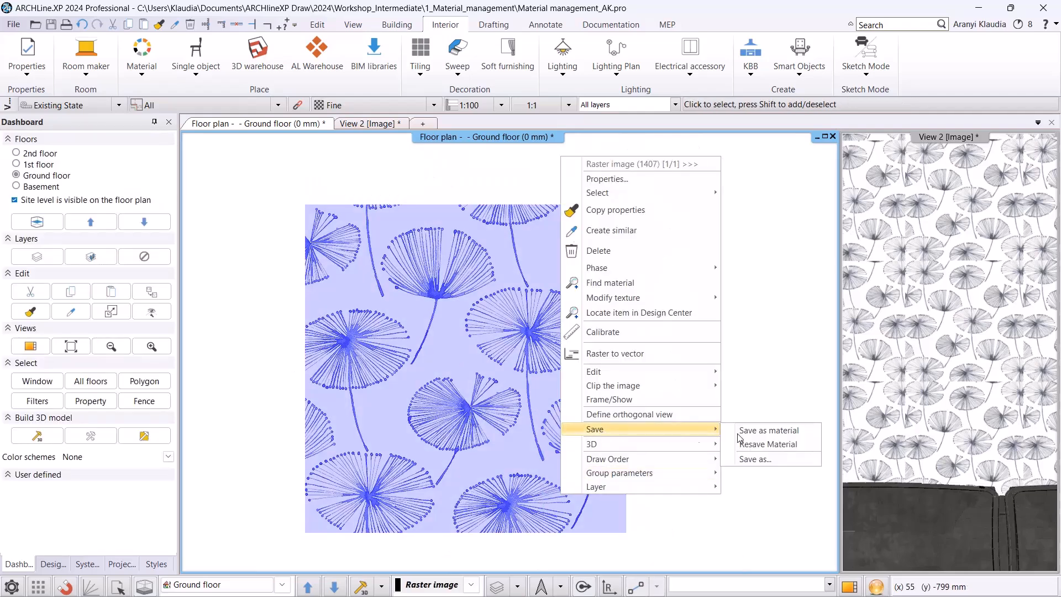
{"action": "left_click", "coordinate": [768, 444]}
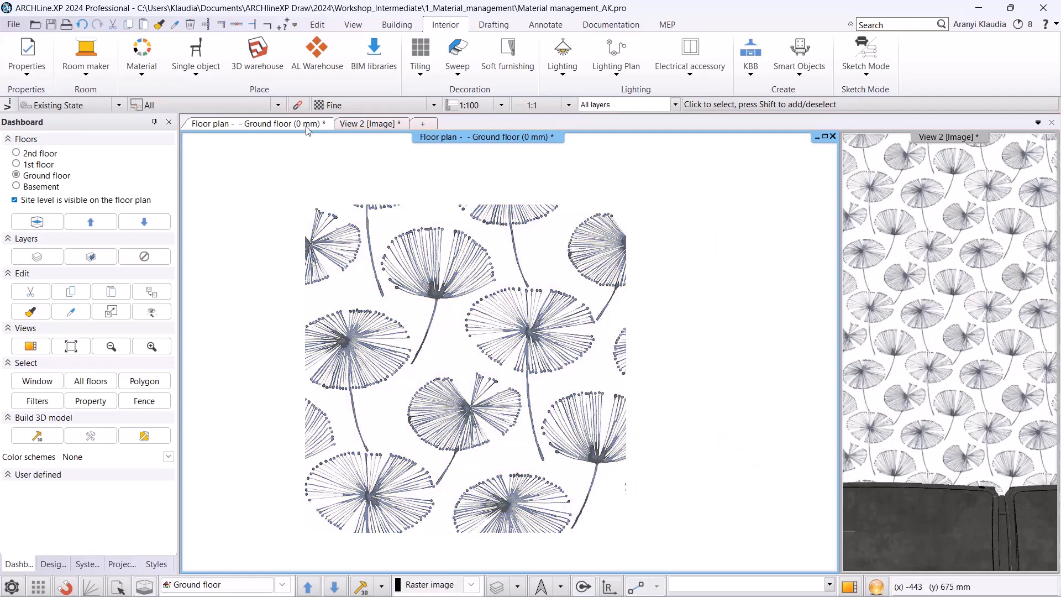
Open the seamless Dandelion_Original(1) from the in-model materials in View 2 and copy it to its library category.
{"action": "left_click", "coordinate": [365, 123]}
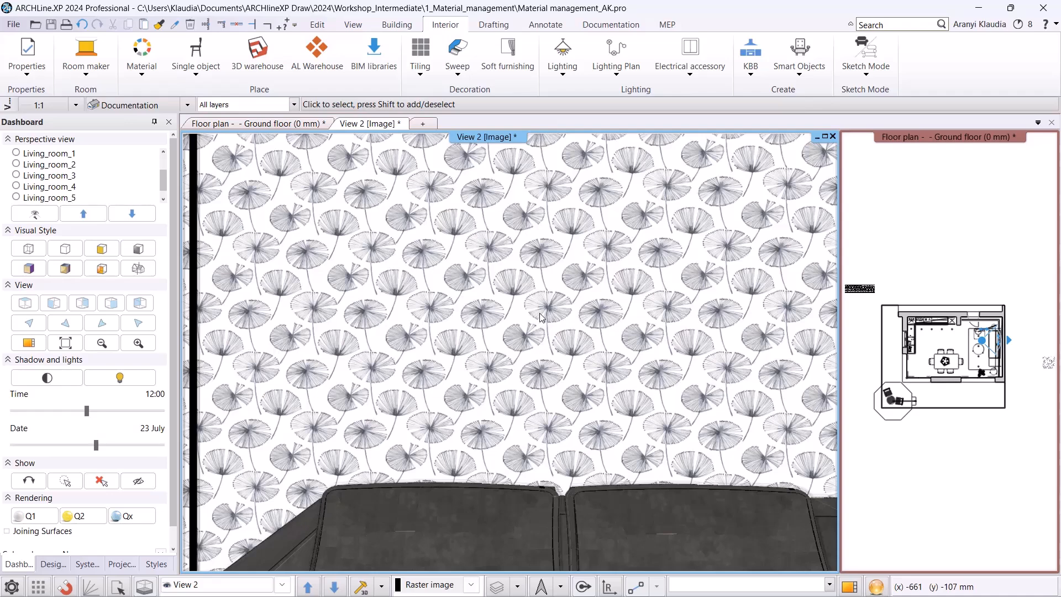
{"action": "left_click", "coordinate": [53, 564]}
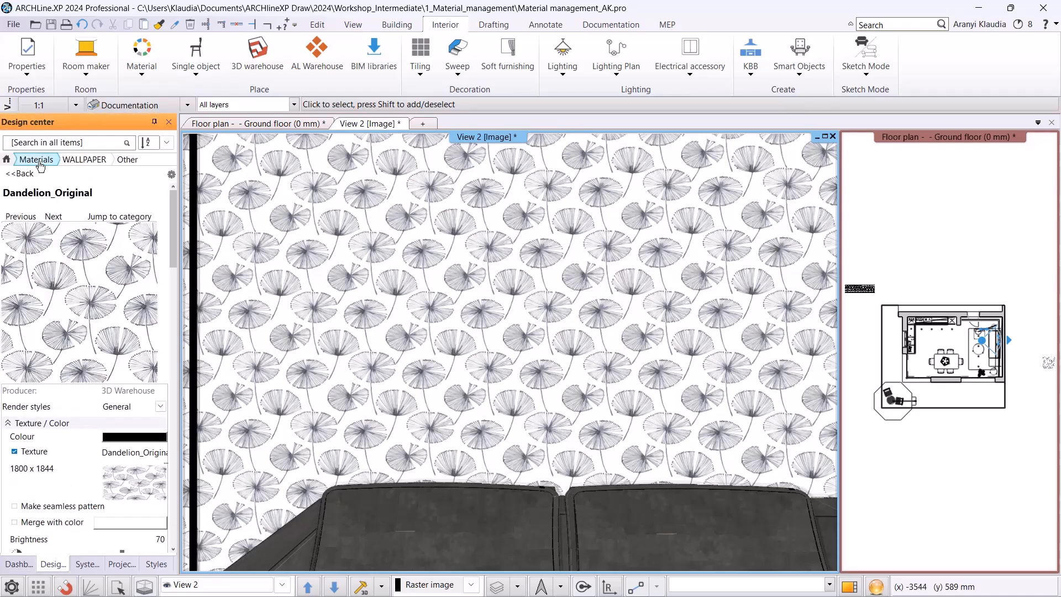
{"action": "left_click", "coordinate": [18, 165]}
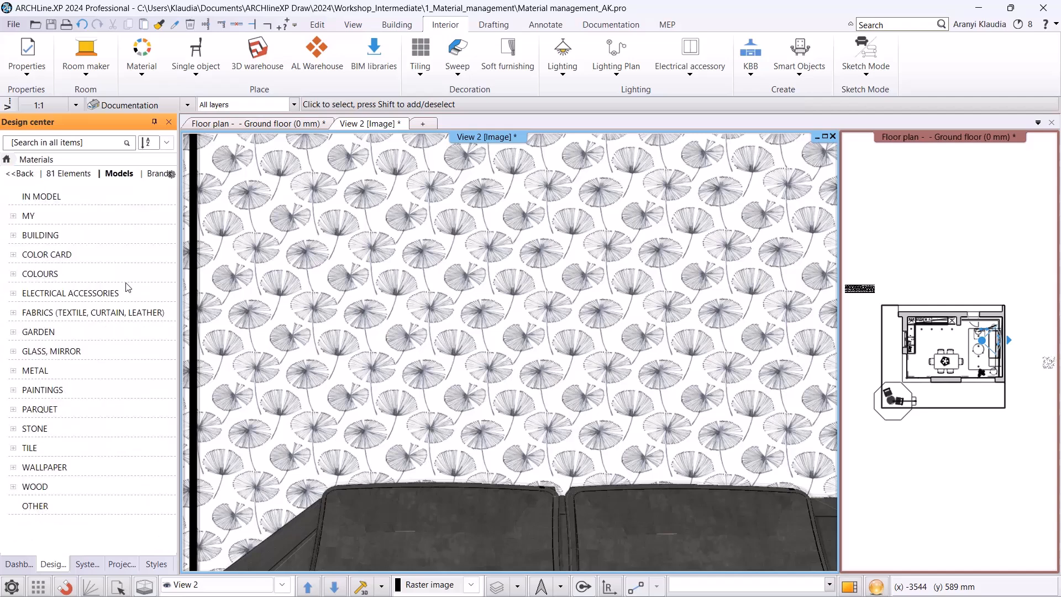
{"action": "left_click", "coordinate": [49, 200]}
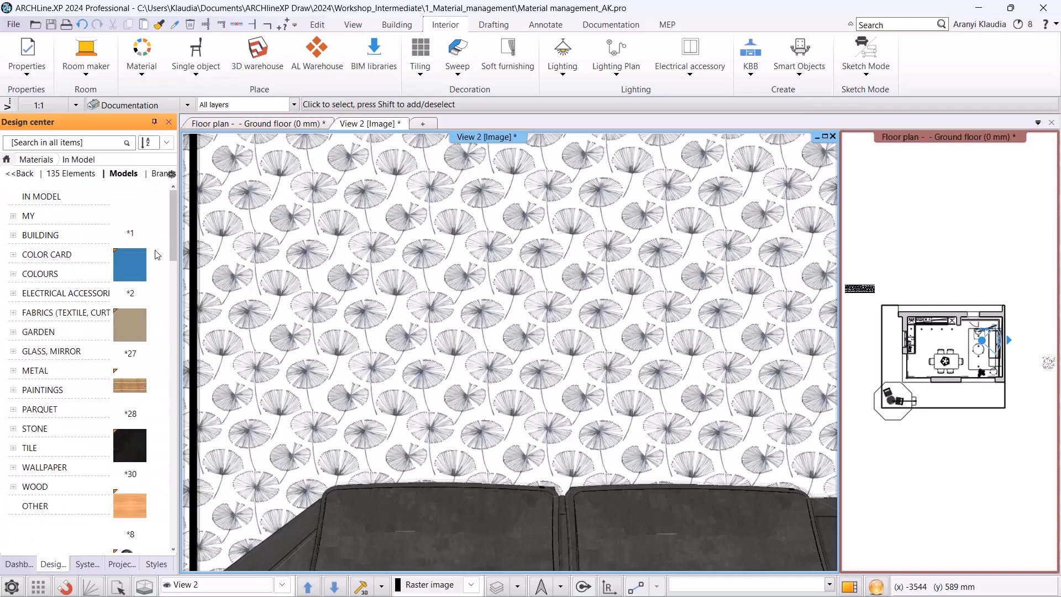
{"action": "left_click_drag", "start_coordinate": [173, 258], "coordinate": [171, 382]}
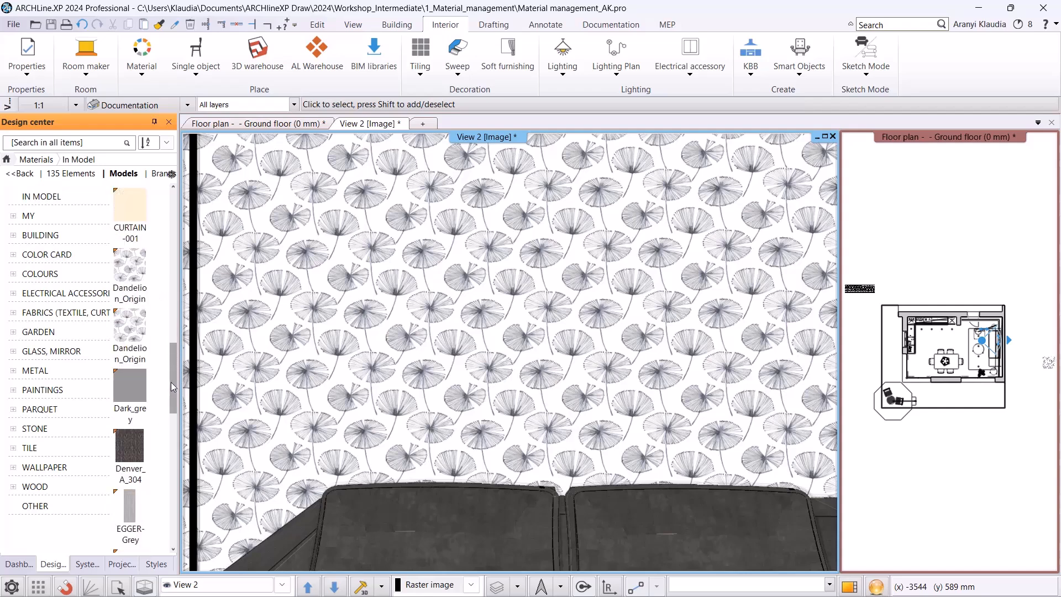
{"action": "left_click", "coordinate": [137, 339]}
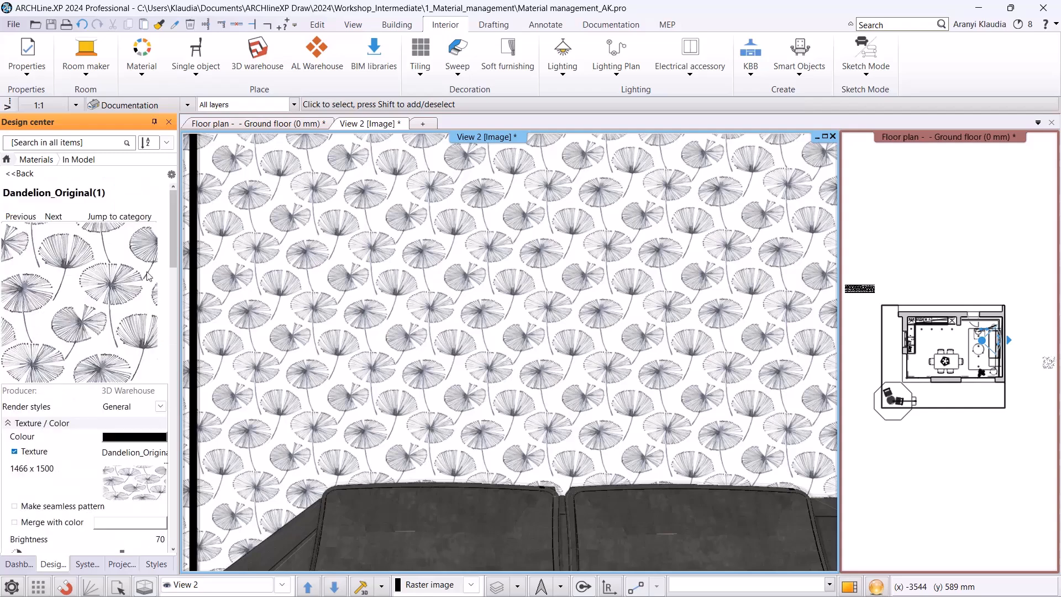
{"action": "left_click", "coordinate": [171, 176]}
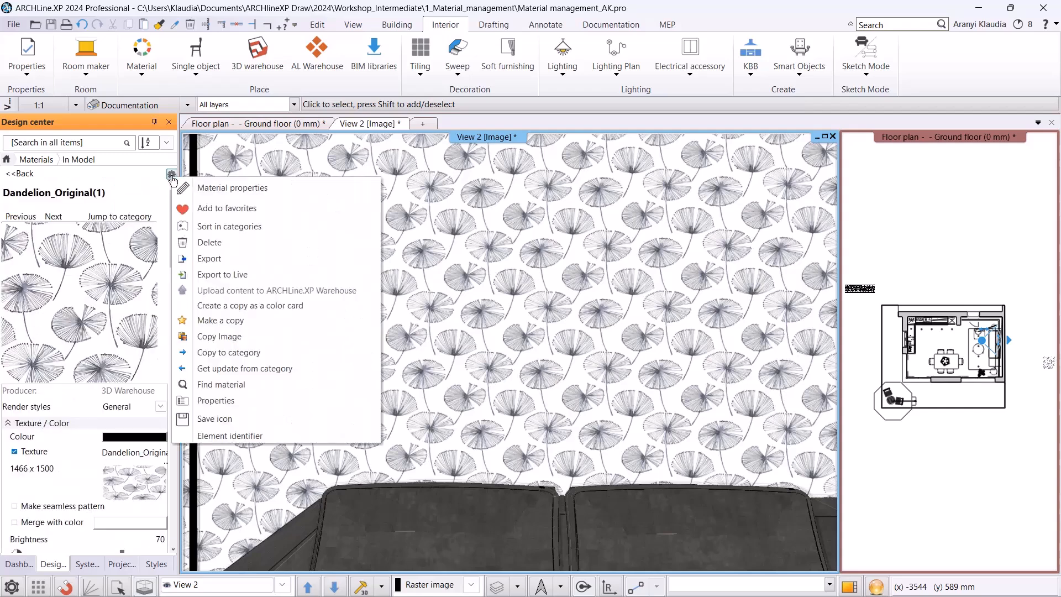
{"action": "left_click", "coordinate": [282, 354]}
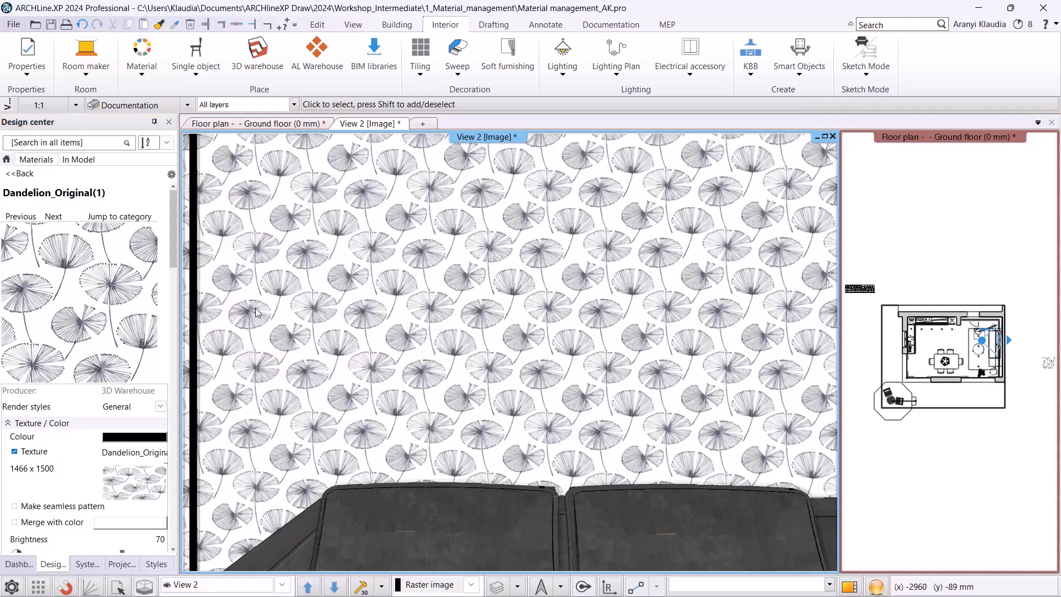
{"action": "scroll", "coordinate": [399, 319], "scroll_direction": "down", "scroll_amount": 5}
{"action": "scroll", "coordinate": [399, 318], "scroll_direction": "down", "scroll_amount": 2}
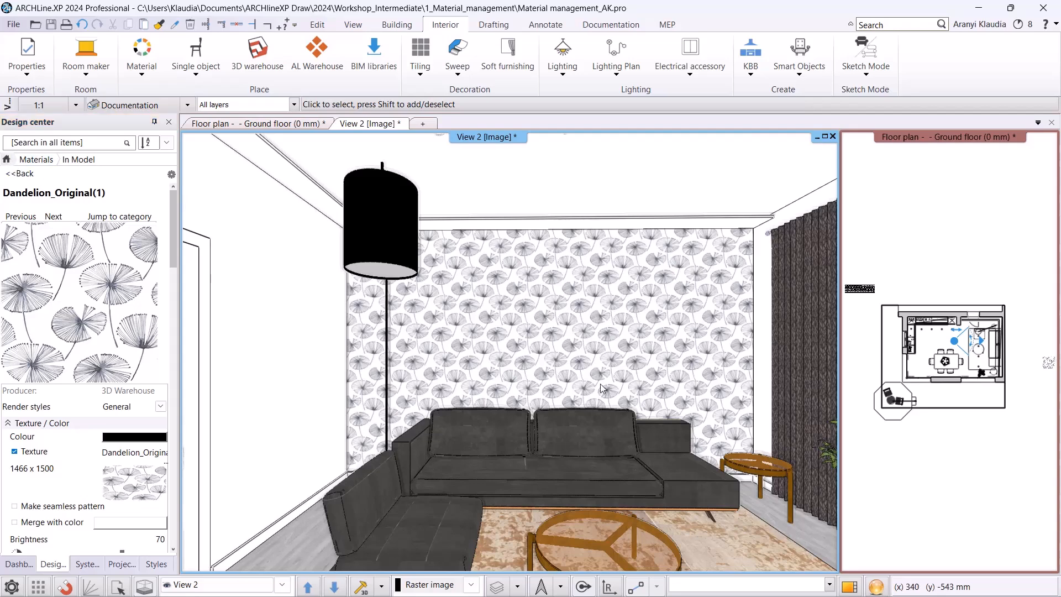
Insert the abstract branch pattern as a raster image, about 1049 by 684 mm, beside the dandelion image on the ground floor plan.
{"action": "left_click", "coordinate": [221, 126]}
{"action": "middle_click_drag", "start_coordinate": [768, 425], "coordinate": [461, 377]}
{"action": "scroll", "coordinate": [461, 376], "scroll_direction": "up", "scroll_amount": 1}
{"action": "left_click", "coordinate": [593, 580]}
{"action": "left_click_drag", "start_coordinate": [623, 141], "coordinate": [511, 379]}
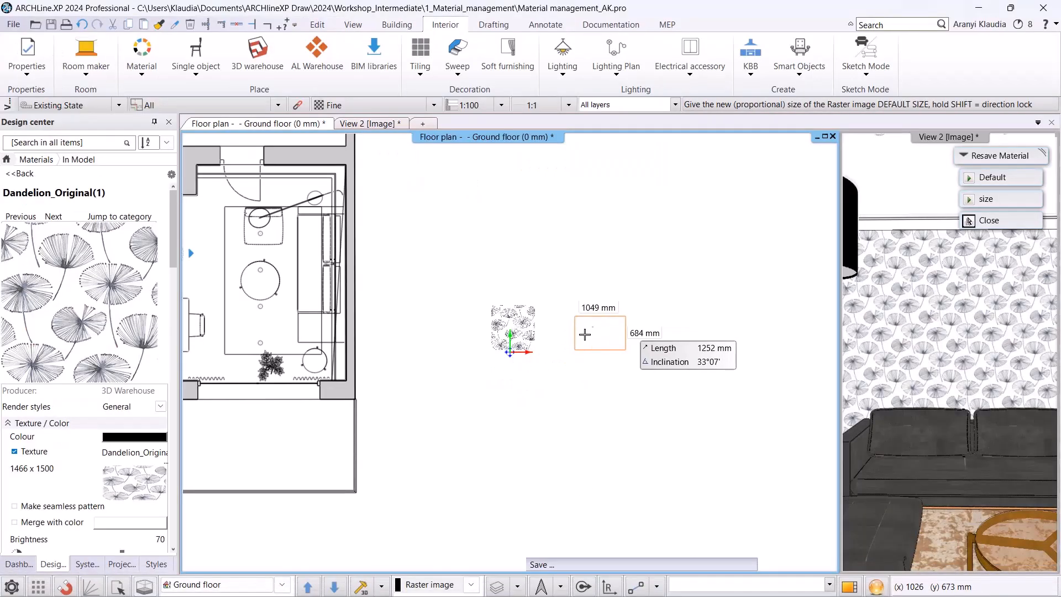
{"action": "left_click", "coordinate": [624, 316]}
{"action": "scroll", "coordinate": [635, 318], "scroll_direction": "up", "scroll_amount": 2}
{"action": "scroll", "coordinate": [559, 358], "scroll_direction": "up", "scroll_amount": 3}
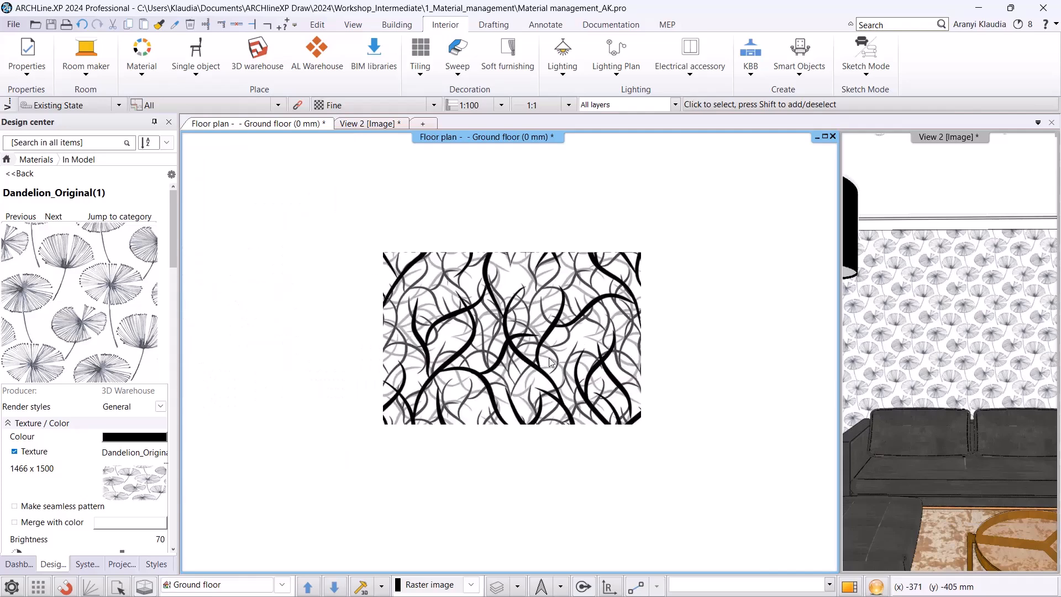
Turn the branch pattern image into a mirrored repeat with Make seamless pattern quad.
{"action": "left_click", "coordinate": [543, 380]}
{"action": "right_click", "coordinate": [572, 454]}
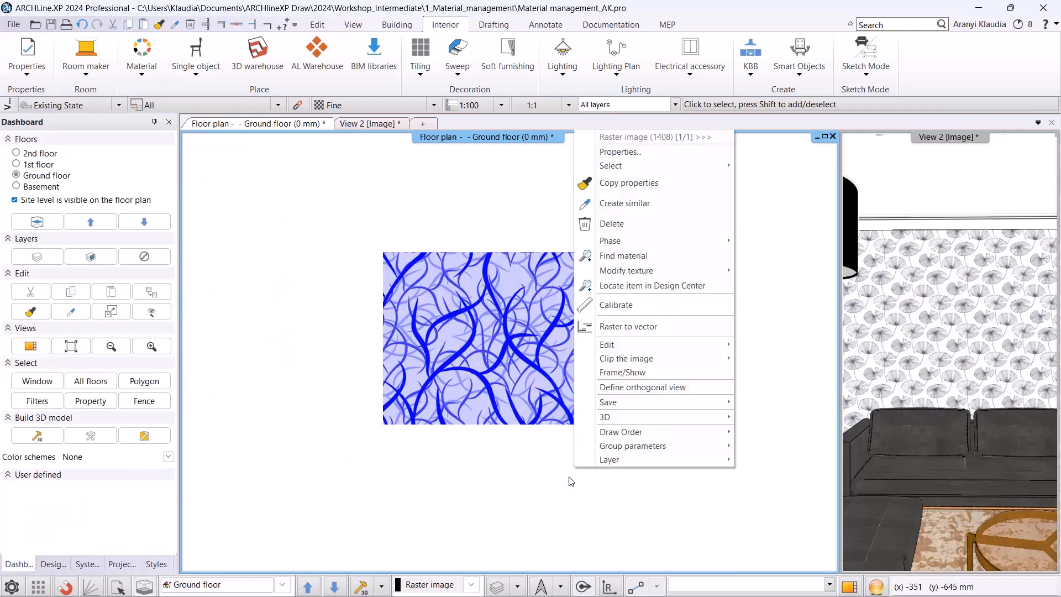
{"action": "mouse_move", "coordinate": [628, 345]}
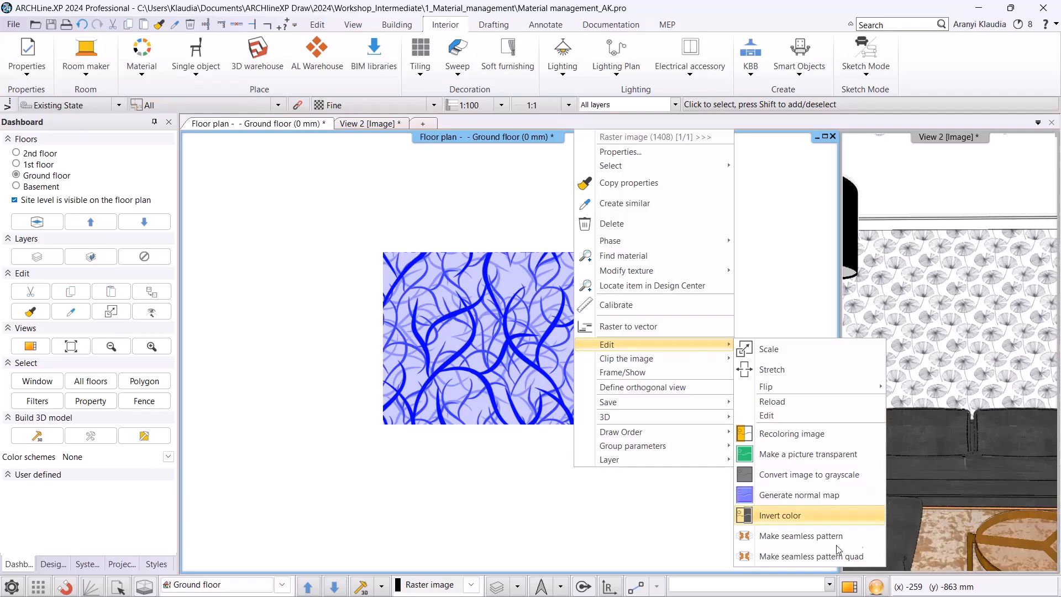
{"action": "left_click", "coordinate": [808, 556]}
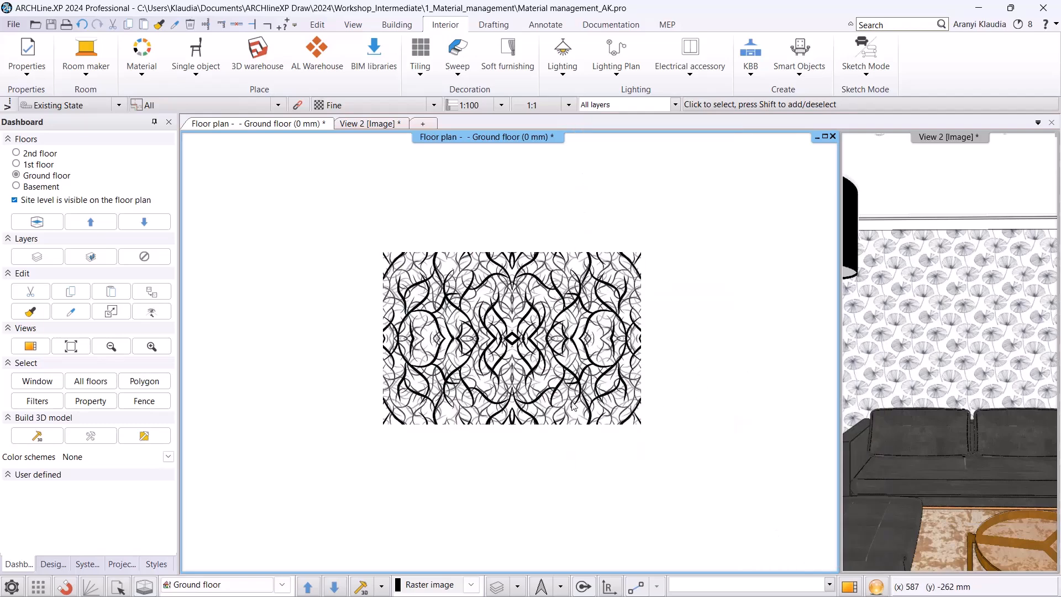
Save the mirrored branch pattern image as a material, accepting its material properties.
{"action": "left_click", "coordinate": [603, 385]}
{"action": "right_click", "coordinate": [637, 467]}
{"action": "mouse_move", "coordinate": [718, 407]}
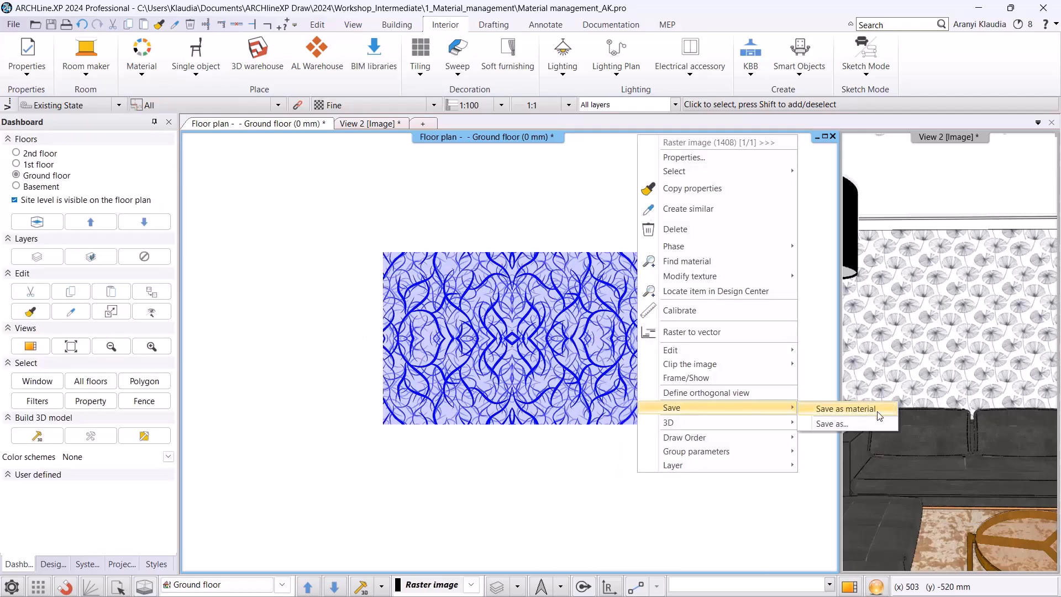
{"action": "left_click", "coordinate": [881, 412]}
{"action": "left_click", "coordinate": [612, 393]}
{"action": "scroll", "coordinate": [610, 442], "scroll_direction": "down", "scroll_amount": 10}
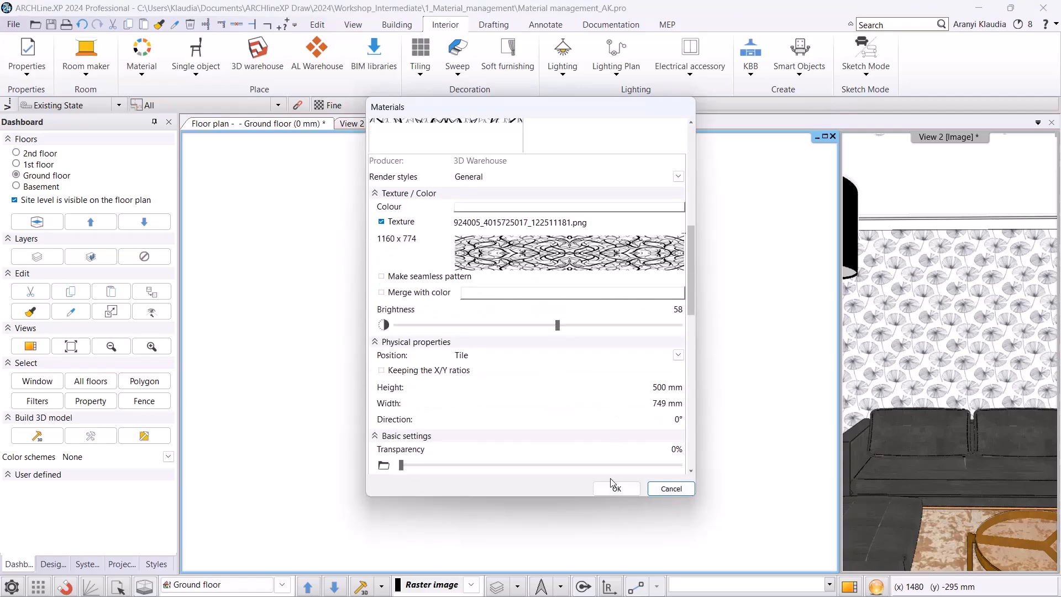
{"action": "left_click", "coordinate": [611, 484]}
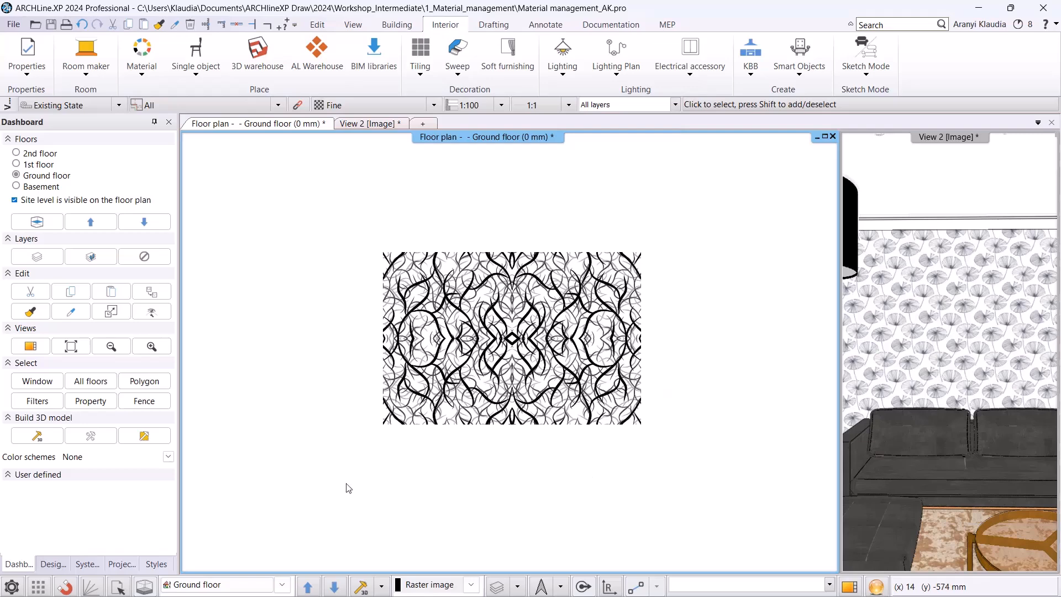
Apply the Abstract2(1) material from the Wallpaper Other category to the wall behind the sofa in View 2.
{"action": "left_click", "coordinate": [50, 565]}
{"action": "left_click", "coordinate": [19, 172]}
{"action": "left_click", "coordinate": [18, 172]}
{"action": "left_click", "coordinate": [125, 287]}
{"action": "left_click", "coordinate": [55, 467]}
{"action": "left_click", "coordinate": [44, 506]}
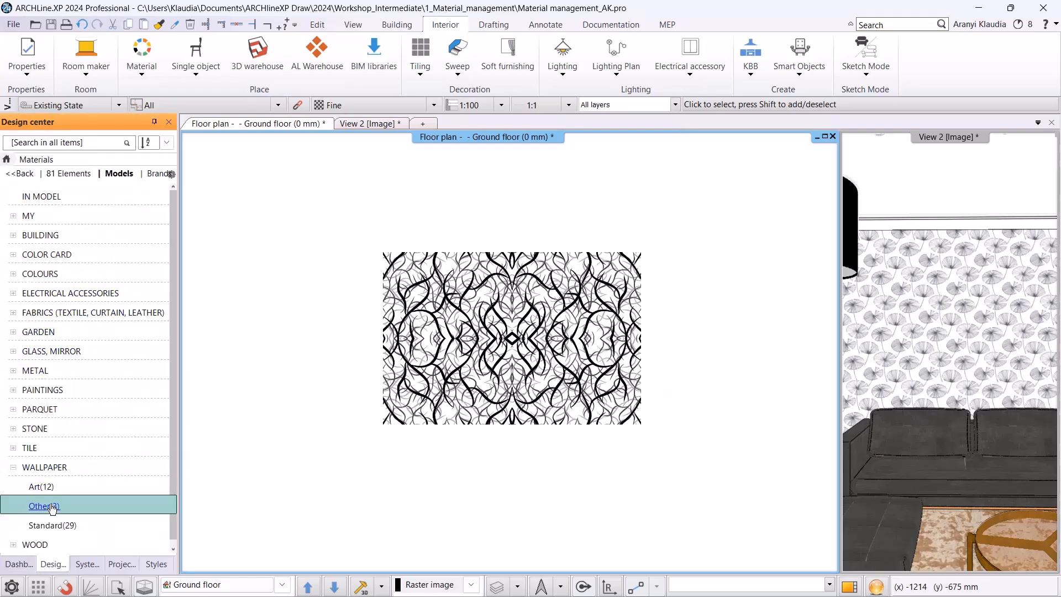
{"action": "left_click", "coordinate": [368, 123]}
{"action": "left_click_drag", "start_coordinate": [130, 205], "coordinate": [563, 315]}
{"action": "left_click", "coordinate": [658, 334]}
{"action": "key", "text": "Escape"}
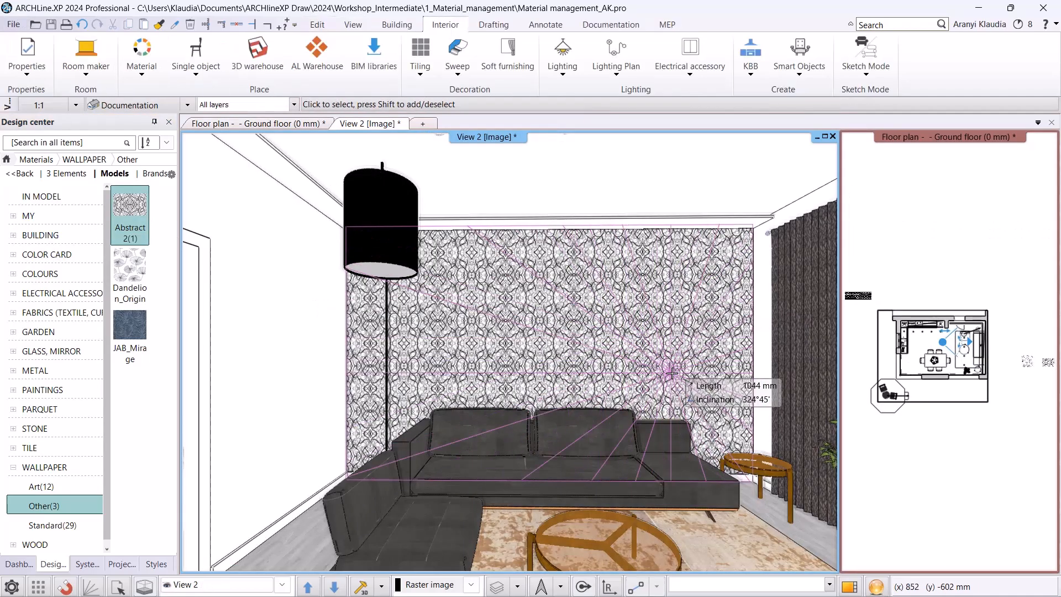
{"action": "scroll", "coordinate": [672, 345], "scroll_direction": "up", "scroll_amount": 3}
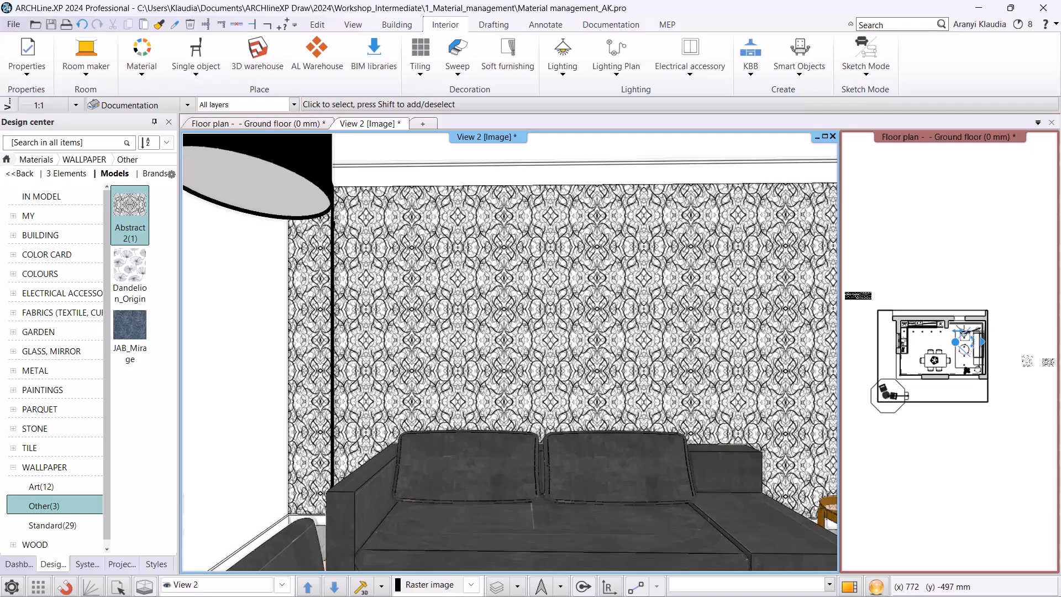
{"action": "scroll", "coordinate": [685, 345], "scroll_direction": "down", "scroll_amount": 3}
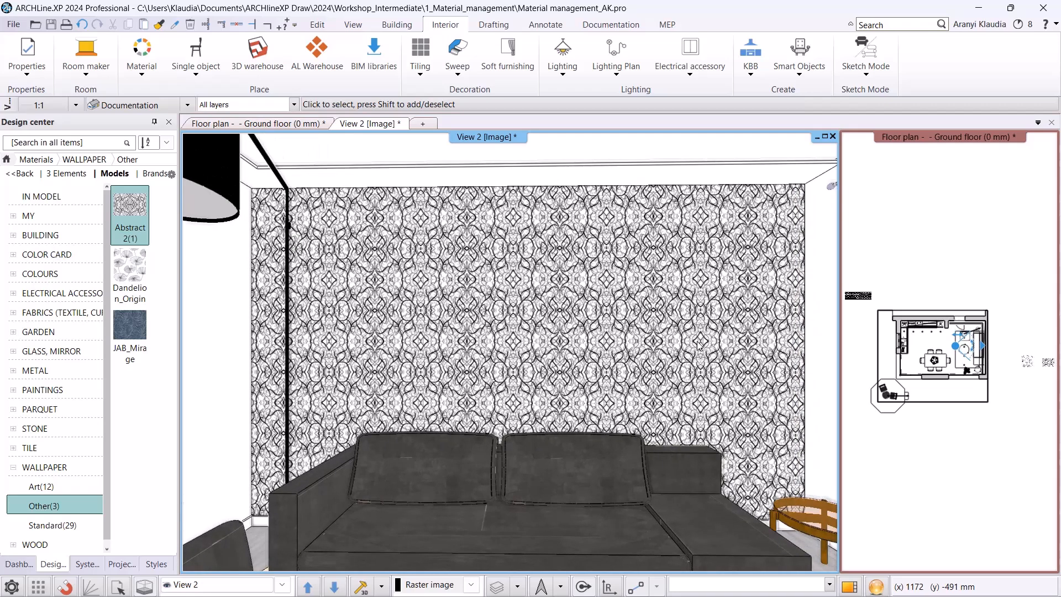
Apply the seamless dandelion wallpaper like painting to the wall behind the sofa, and show the Living_room_3 view.
{"action": "left_click_drag", "start_coordinate": [130, 265], "coordinate": [513, 316]}
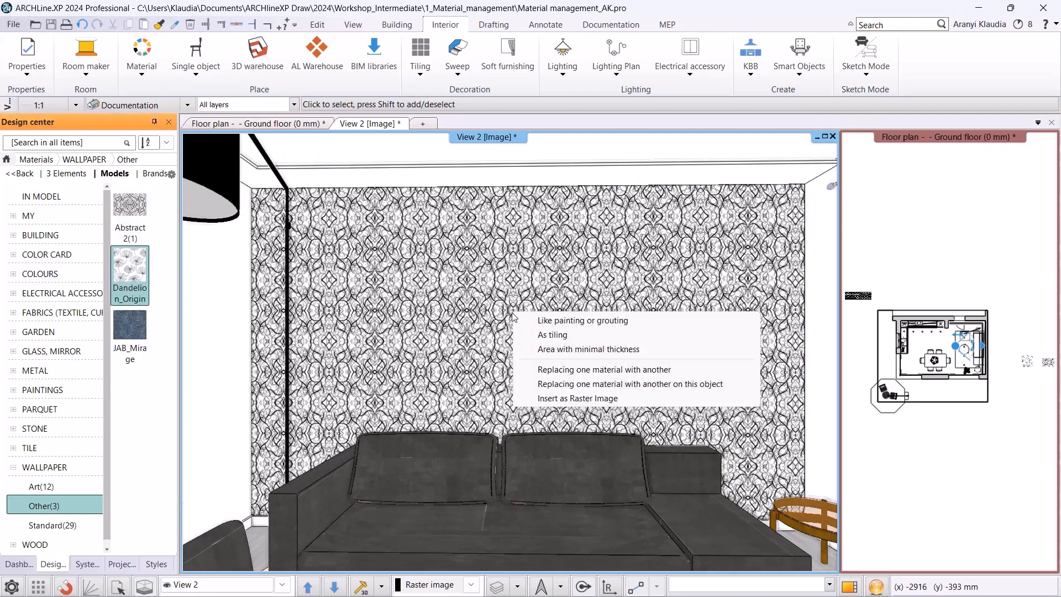
{"action": "left_click", "coordinate": [569, 321]}
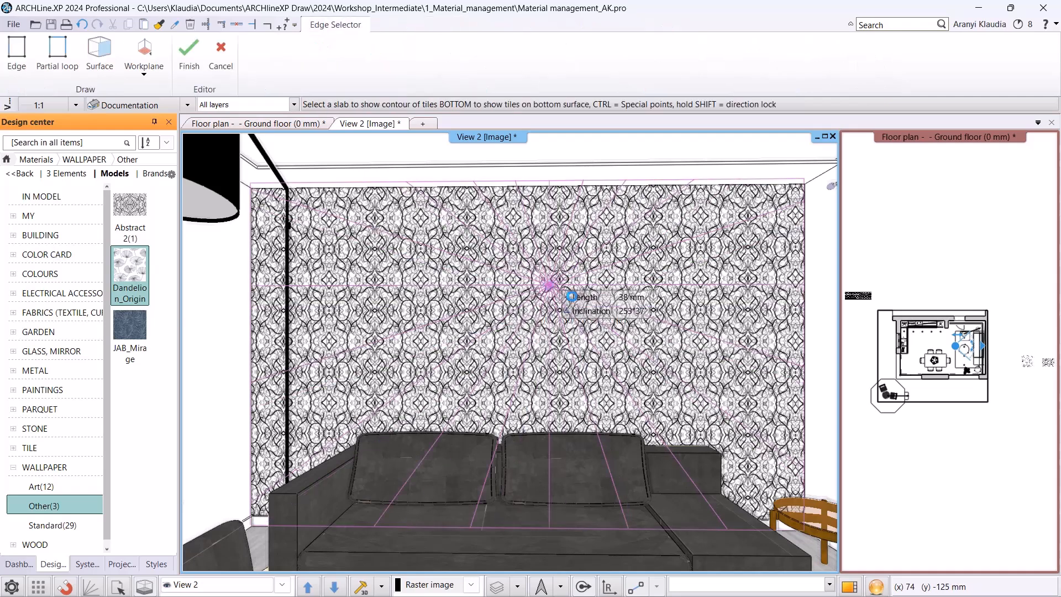
{"action": "left_click", "coordinate": [548, 284]}
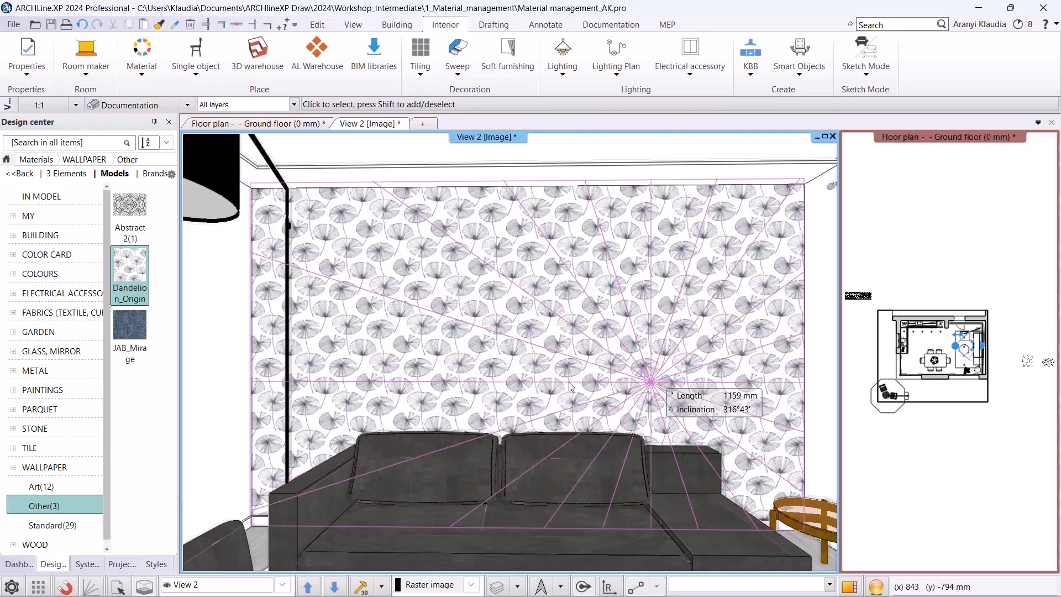
{"action": "left_click", "coordinate": [652, 383]}
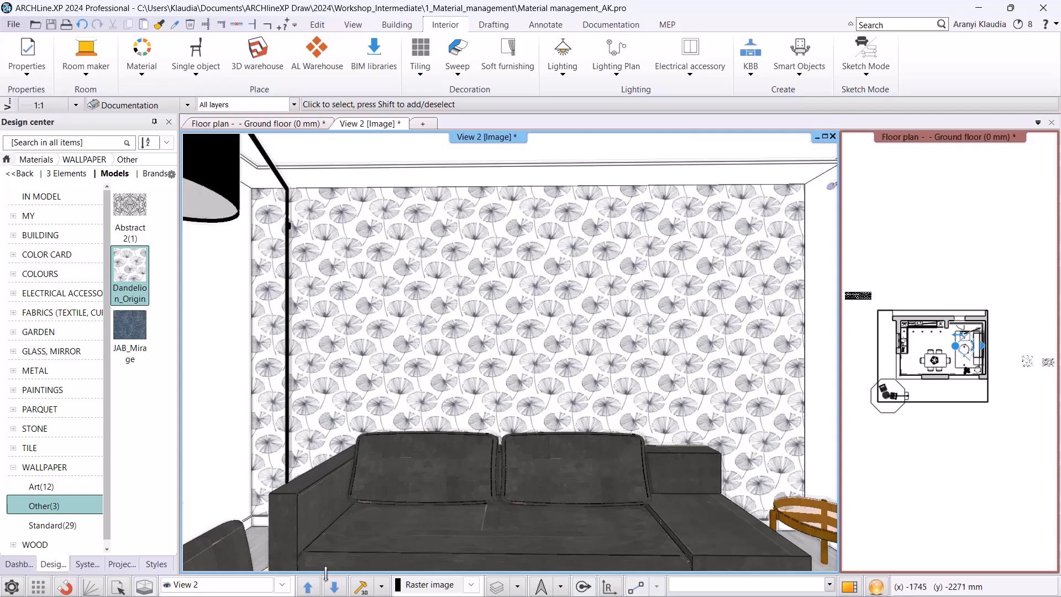
{"action": "left_click", "coordinate": [282, 584]}
{"action": "left_click", "coordinate": [260, 525]}
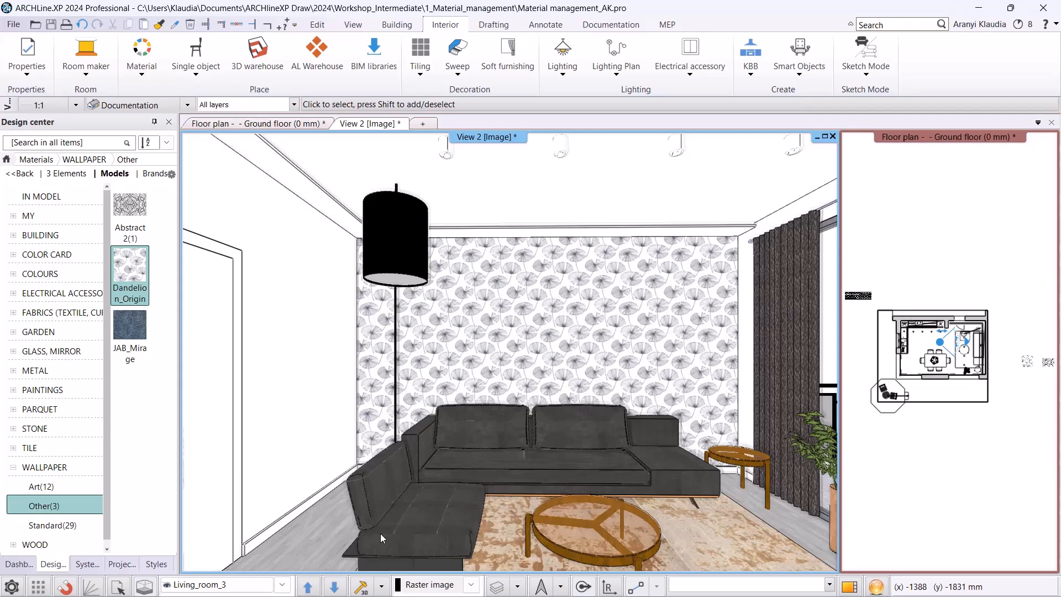
In the Kitchen_2 view, find the light-wood cabinet's material, 95_walnut light wood fine, and replace the darker cabinet wood with it on every cabinet.
{"action": "left_click", "coordinate": [282, 583]}
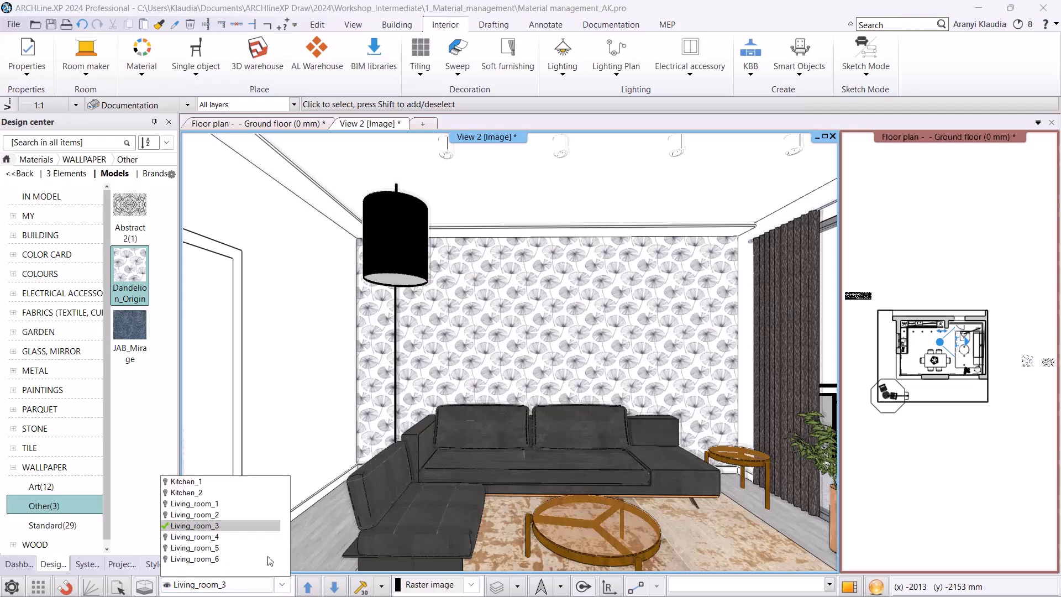
{"action": "left_click", "coordinate": [227, 484]}
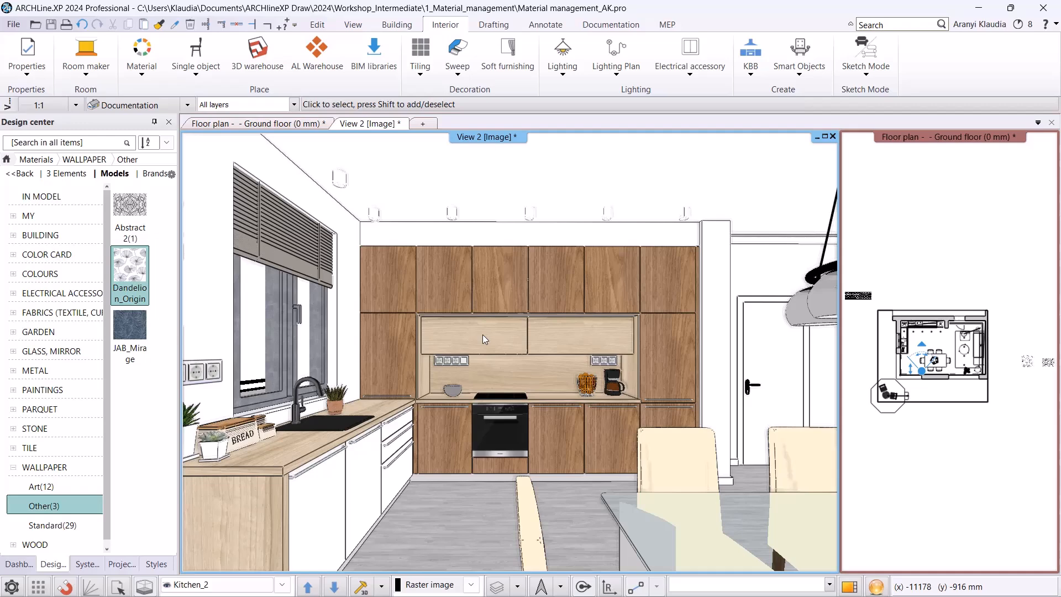
{"action": "right_click", "coordinate": [482, 333]}
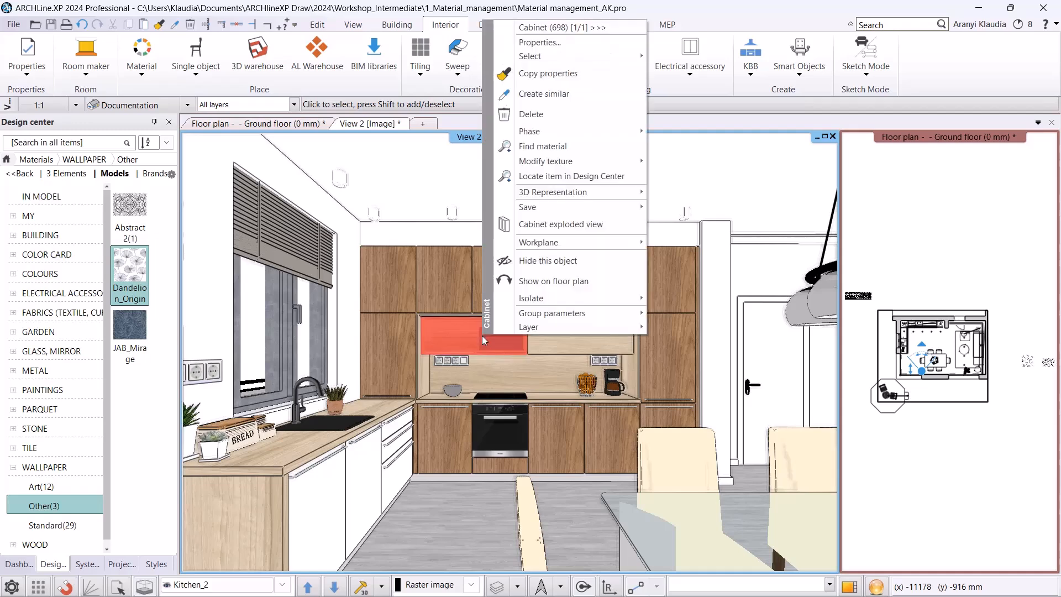
{"action": "left_click", "coordinate": [546, 146]}
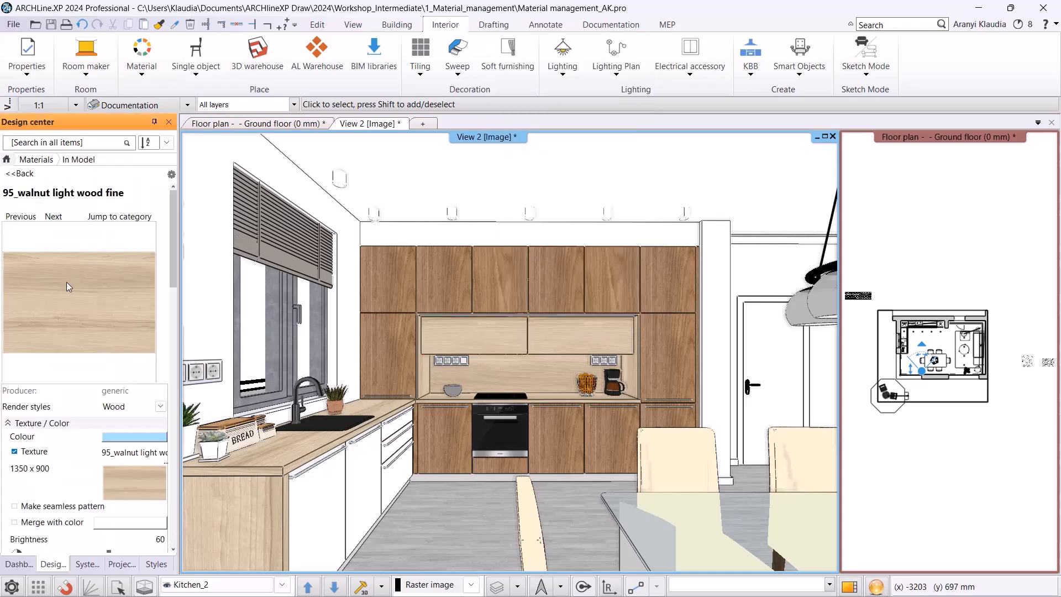
{"action": "left_click_drag", "start_coordinate": [66, 285], "coordinate": [437, 270]}
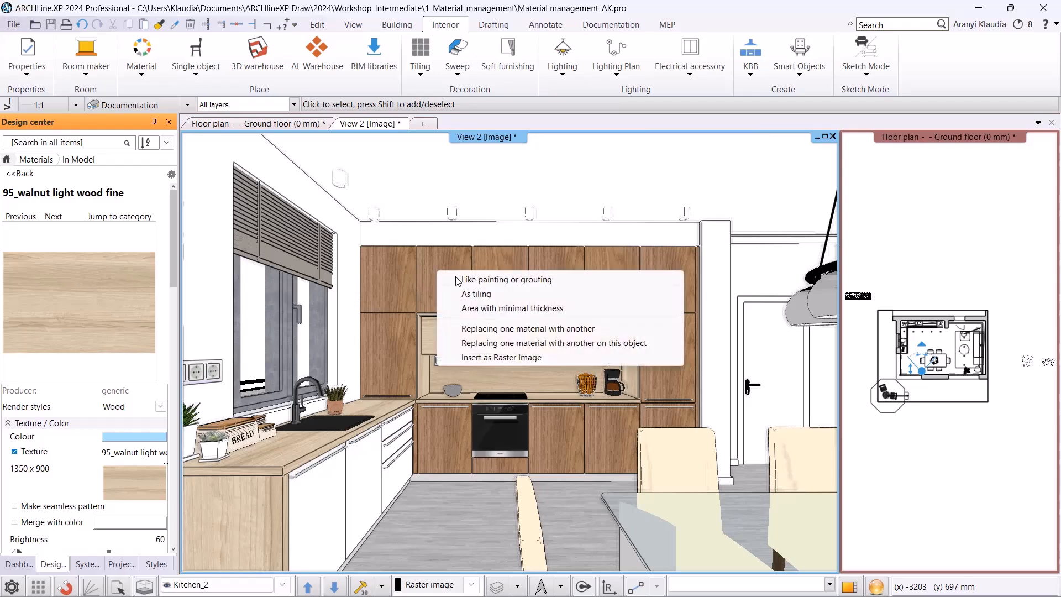
{"action": "left_click", "coordinate": [498, 329]}
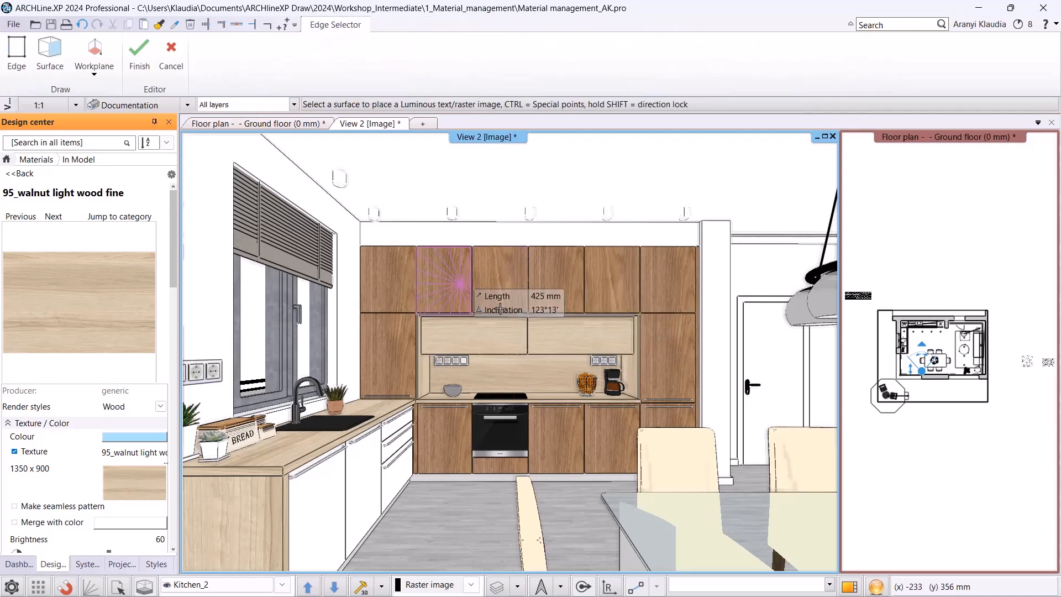
{"action": "left_click", "coordinate": [500, 308]}
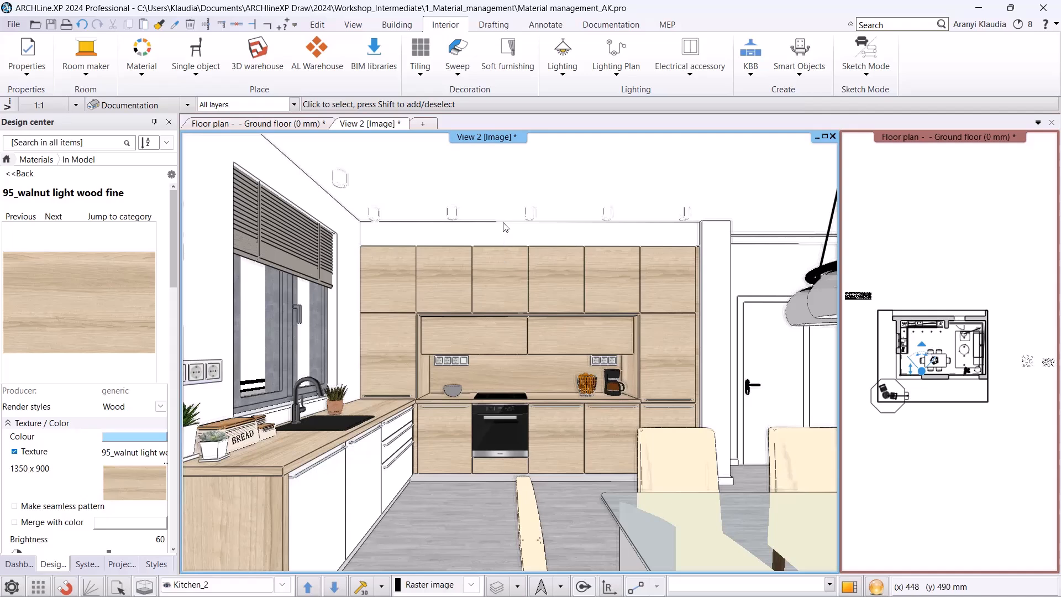
Scale the wood texture on the second upper cabinet by lowering the top edge of its texture frame, accepting the global mapping.
{"action": "left_click", "coordinate": [142, 65]}
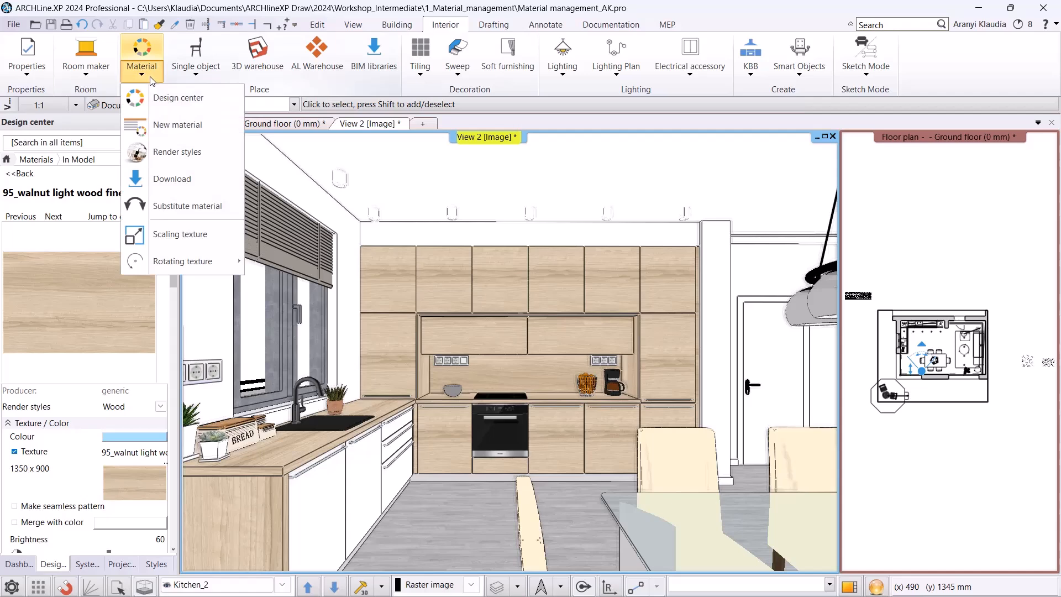
{"action": "left_click", "coordinate": [195, 244]}
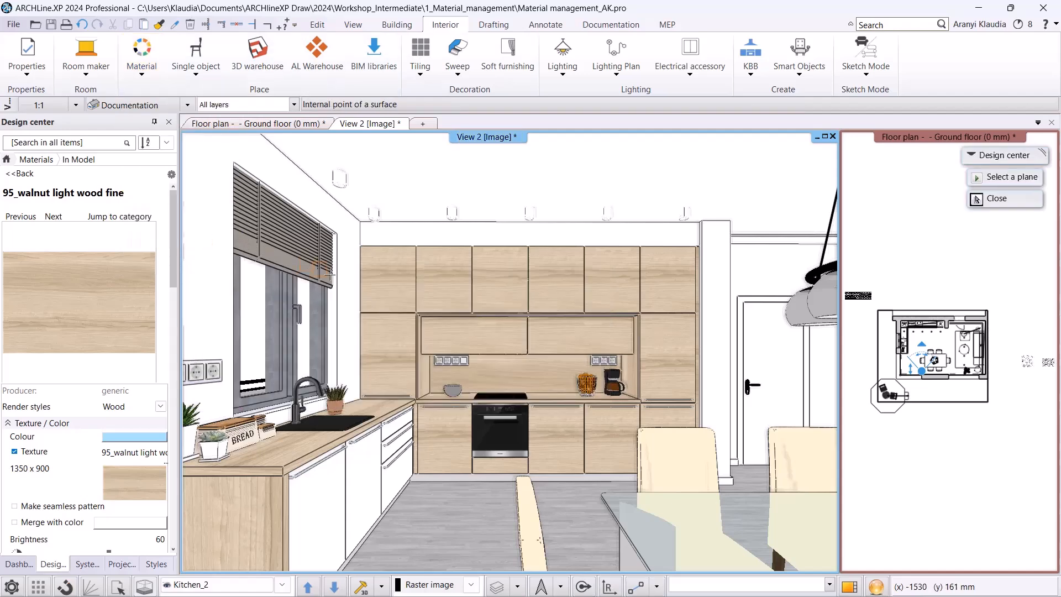
{"action": "left_click", "coordinate": [451, 284]}
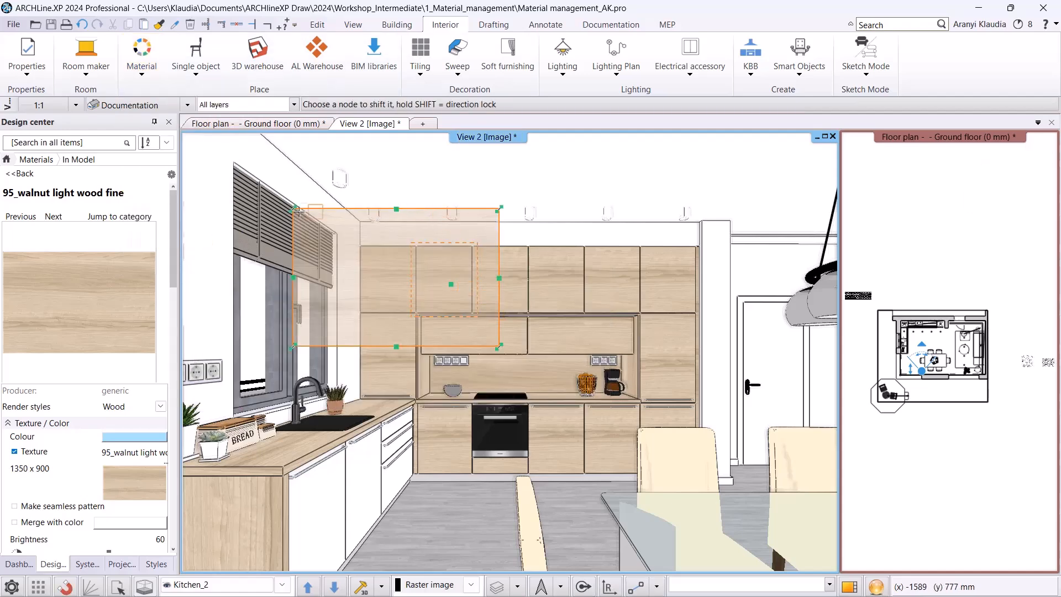
{"action": "left_click", "coordinate": [429, 208]}
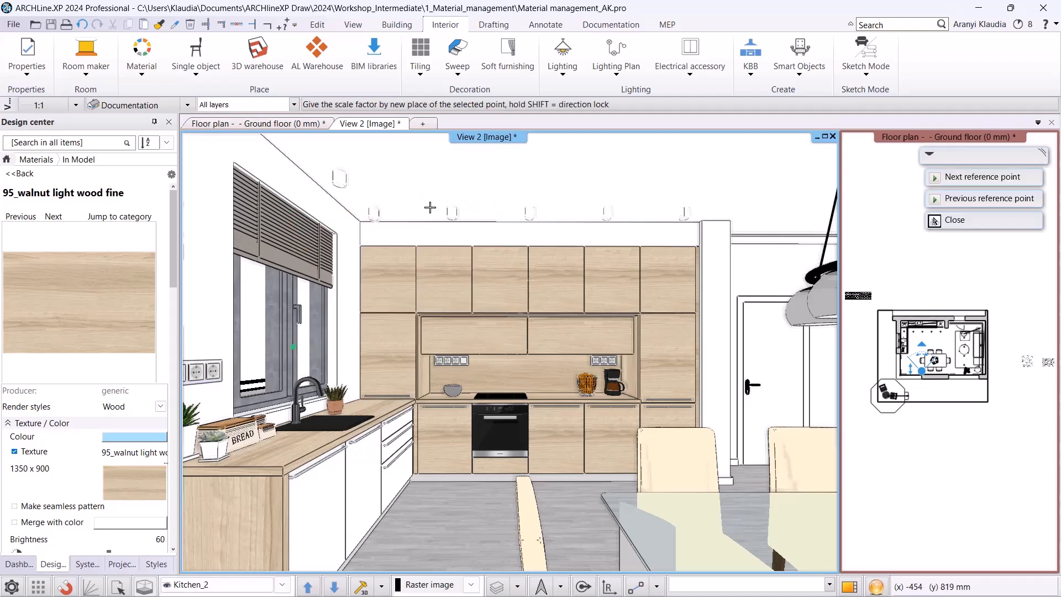
{"action": "left_click", "coordinate": [449, 255]}
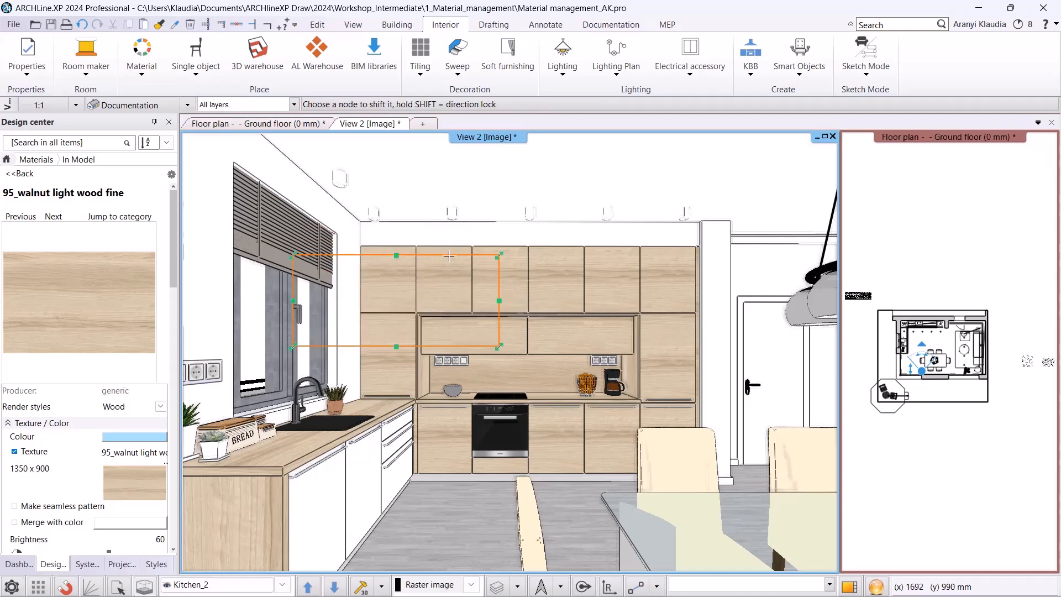
{"action": "left_click", "coordinate": [572, 289]}
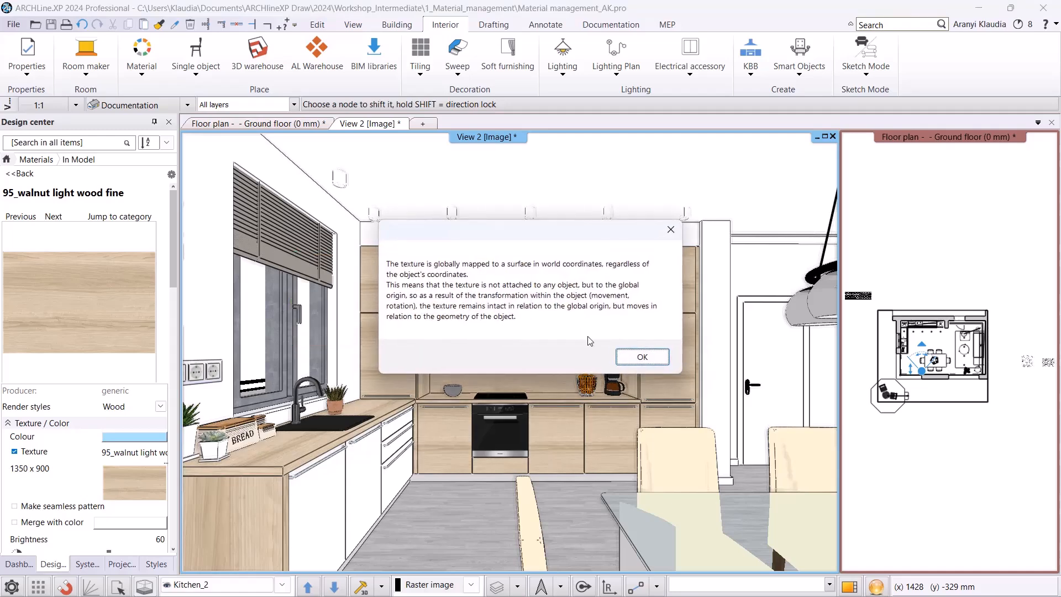
{"action": "left_click", "coordinate": [628, 358]}
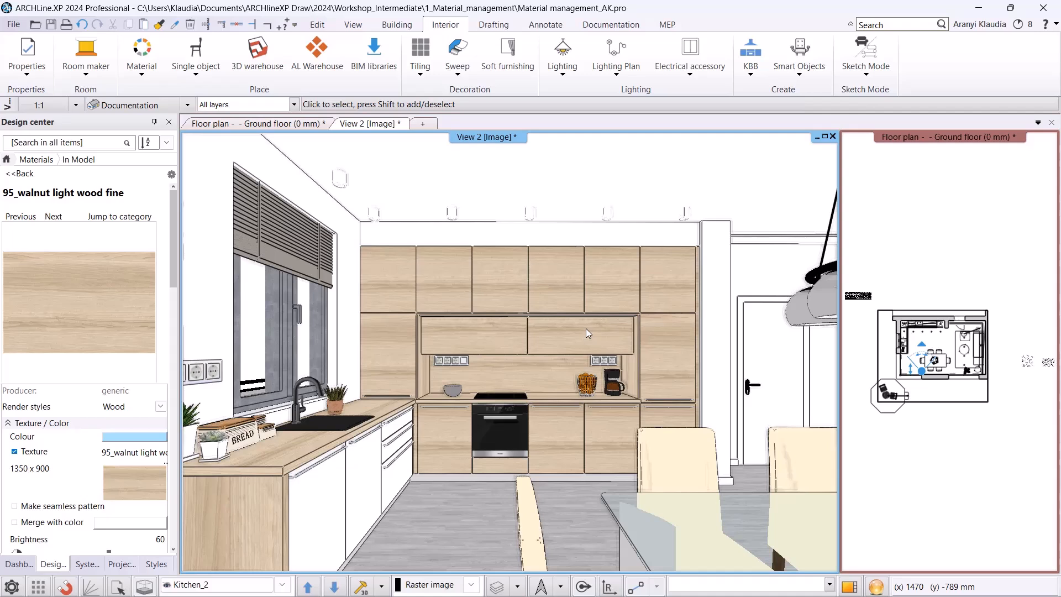
Rotate the cabinet wood texture 90 degrees clockwise.
{"action": "right_click", "coordinate": [438, 276]}
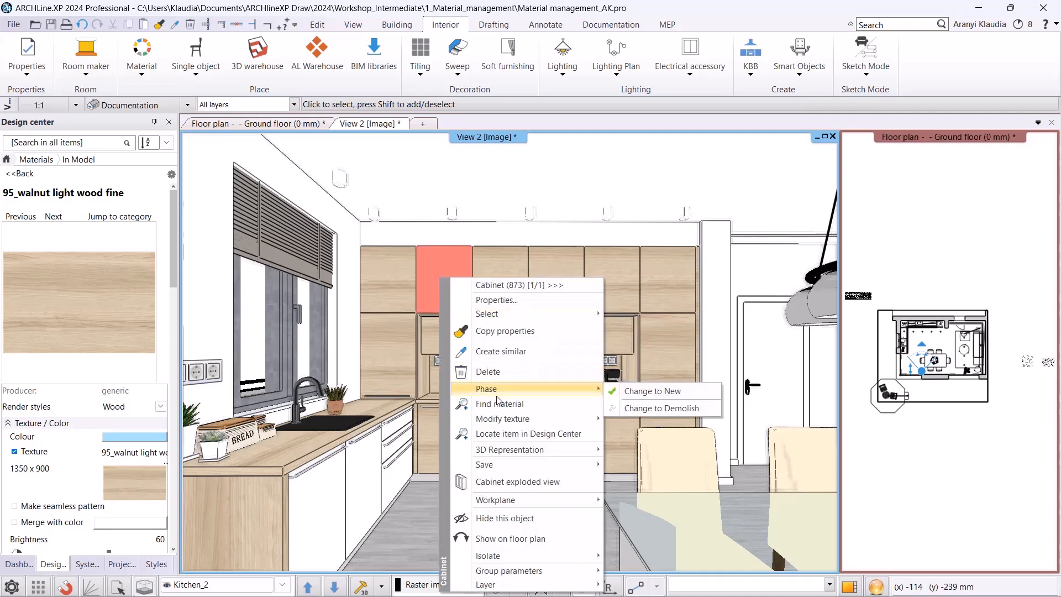
{"action": "mouse_move", "coordinate": [539, 418]}
{"action": "mouse_move", "coordinate": [652, 436]}
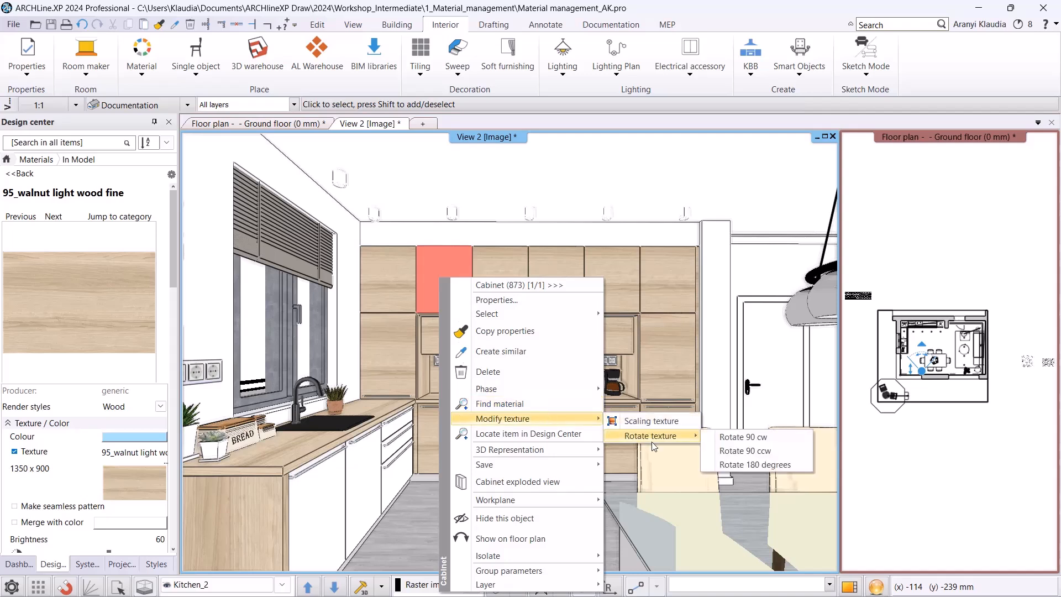
{"action": "left_click", "coordinate": [749, 436]}
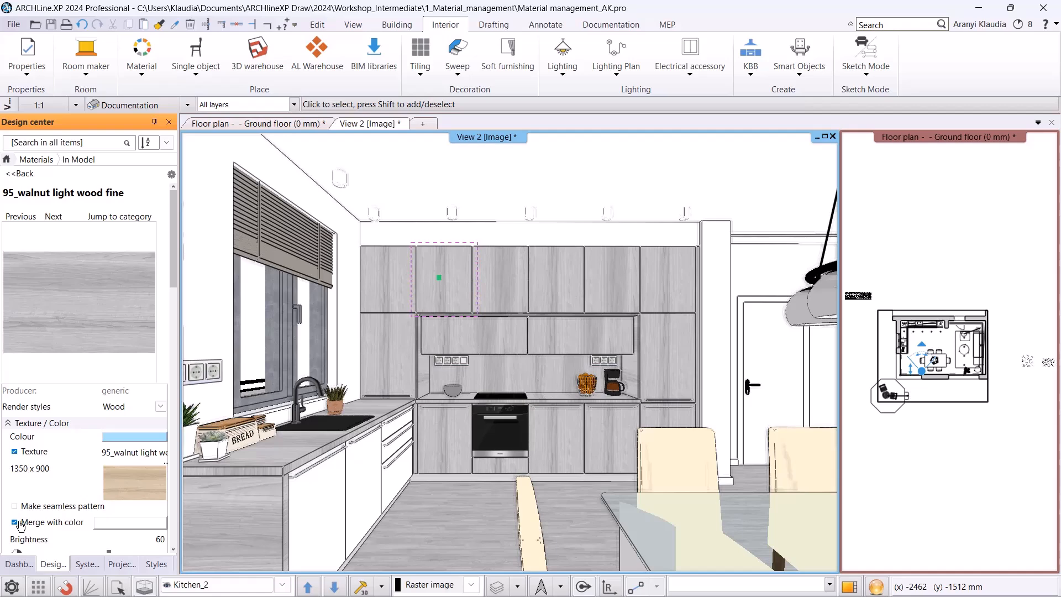
Try merging the 95_walnut light wood fine texture with brown RGB 126, 99, 89, and turn the colour merge off again.
{"action": "left_click", "coordinate": [120, 523]}
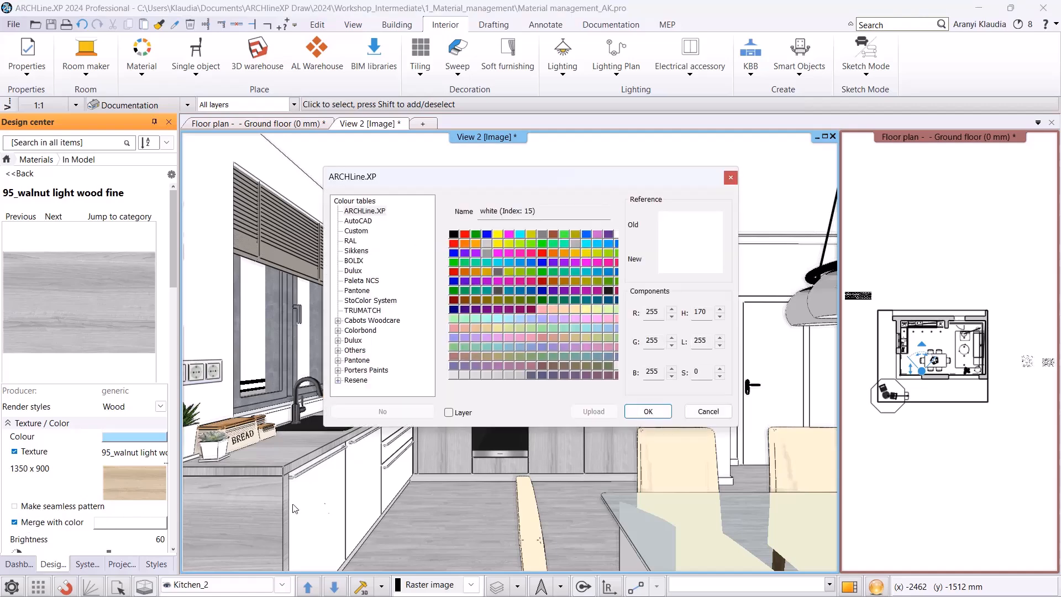
{"action": "left_click", "coordinate": [552, 365]}
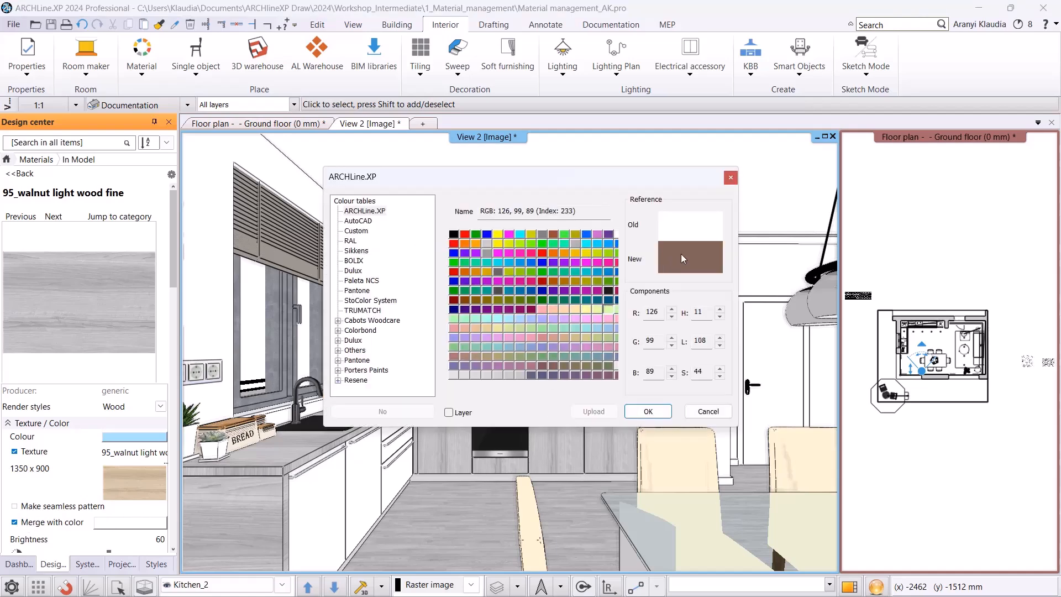
{"action": "left_click", "coordinate": [647, 411]}
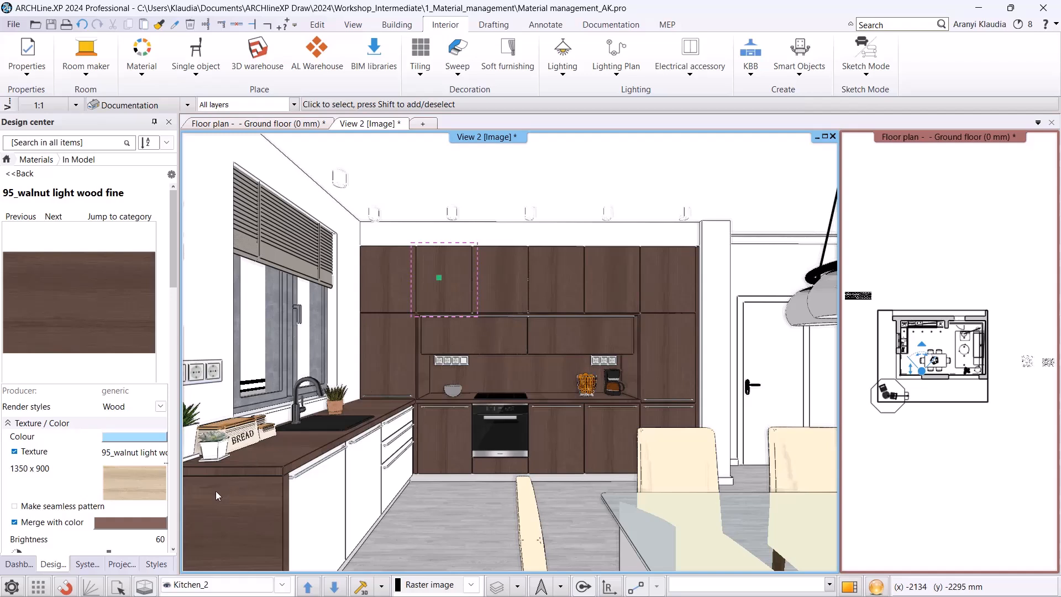
{"action": "left_click", "coordinate": [15, 522]}
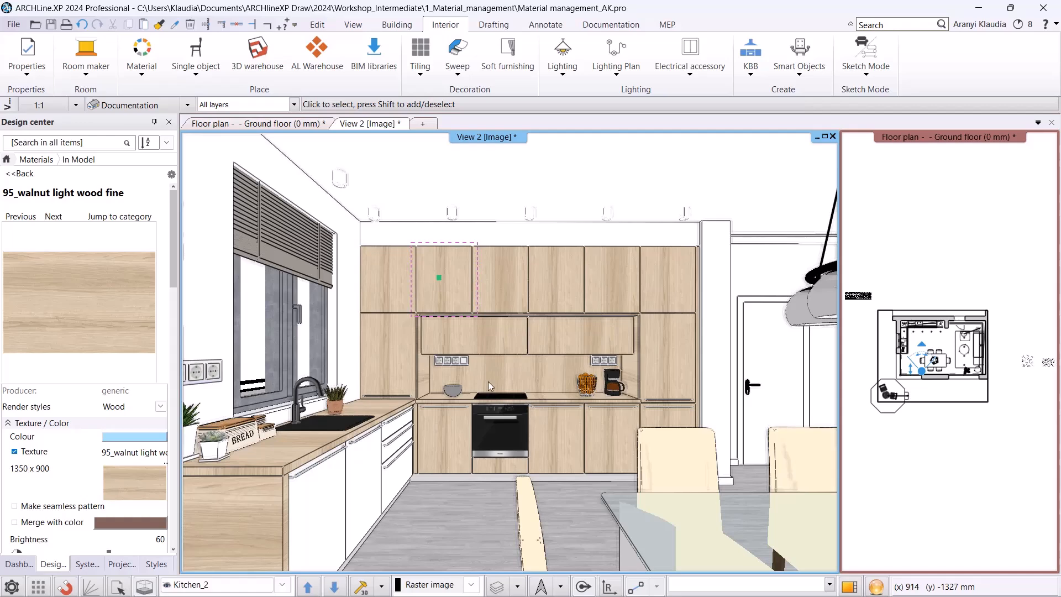
On the ground floor plan, place three copies of the dandelion image in a row below the original.
{"action": "left_click", "coordinate": [303, 125]}
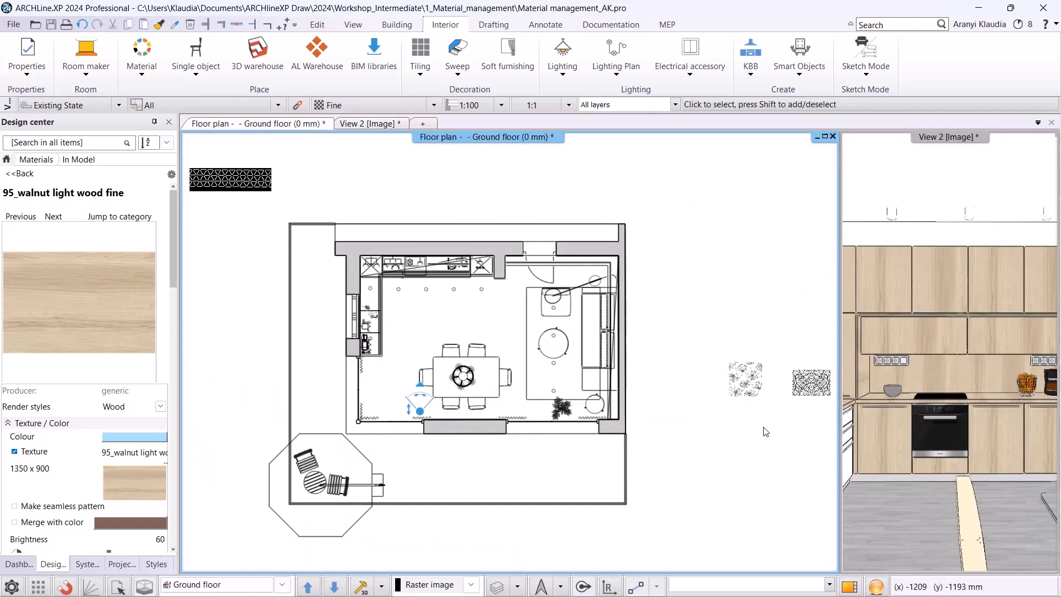
{"action": "scroll", "coordinate": [509, 397], "scroll_direction": "up", "scroll_amount": 5}
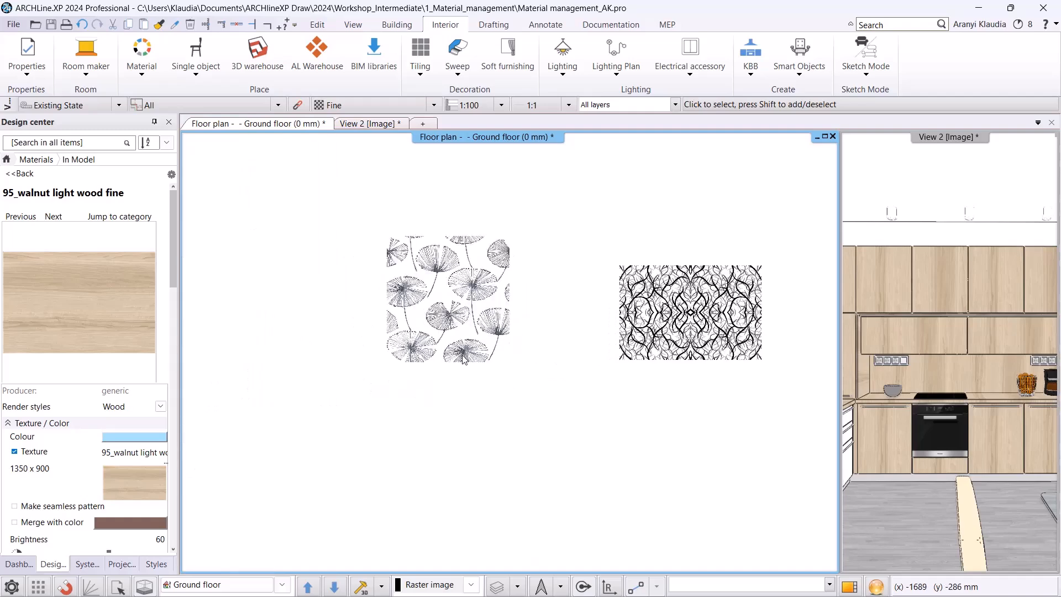
{"action": "left_click", "coordinate": [448, 301]}
{"action": "mouse_move", "coordinate": [448, 299]}
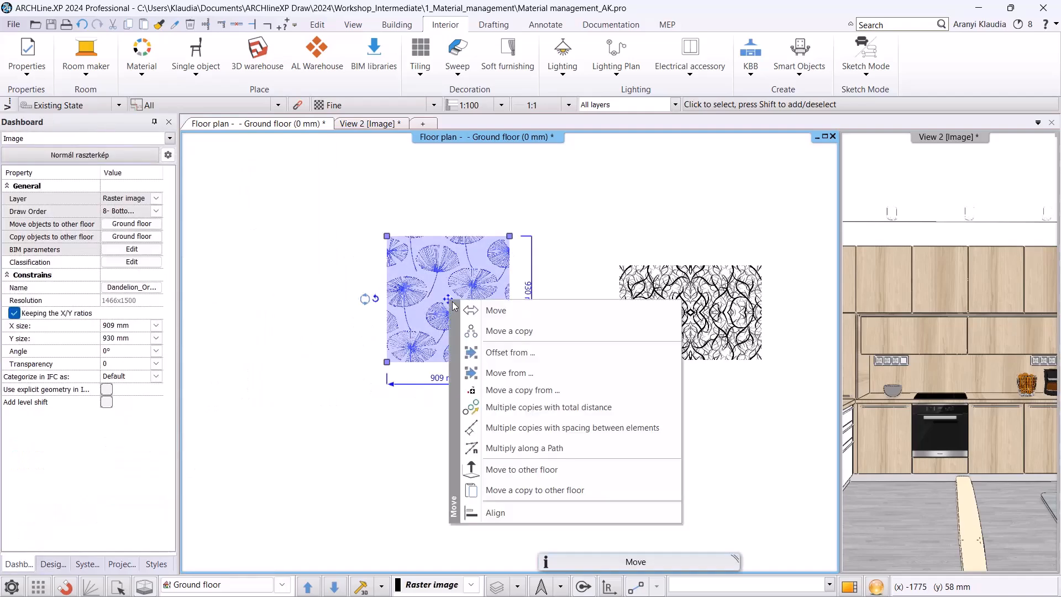
{"action": "left_click", "coordinate": [500, 331]}
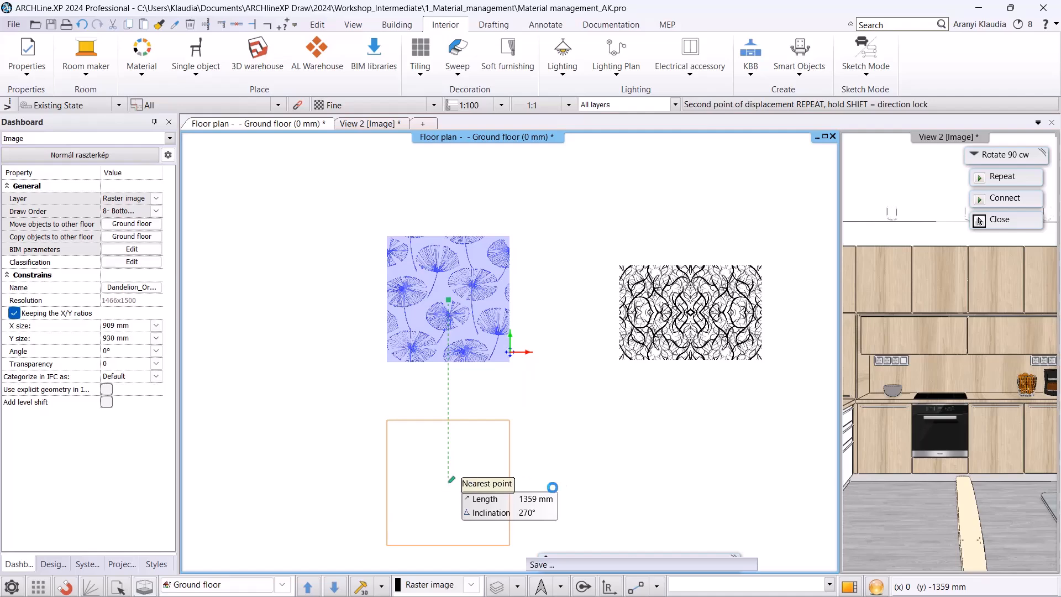
{"action": "left_click", "coordinate": [449, 482]}
{"action": "left_click", "coordinate": [583, 482]}
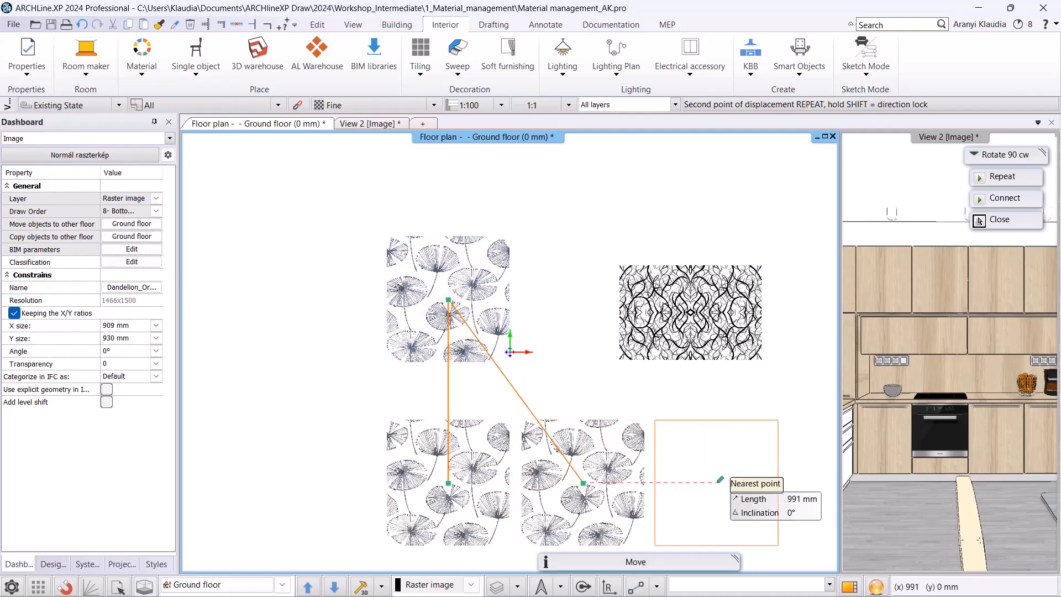
{"action": "left_click", "coordinate": [720, 481]}
{"action": "middle_click_drag", "start_coordinate": [694, 466], "coordinate": [635, 377]}
{"action": "key", "text": "Escape"}
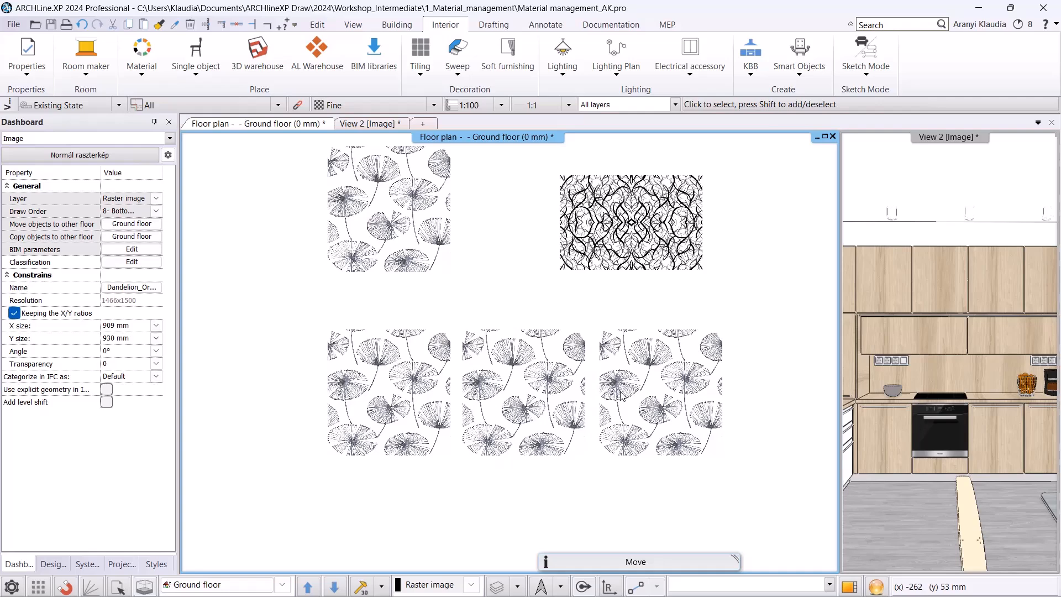
Recolour the first dandelion copy with dark yellow (Index: 11).
{"action": "left_click", "coordinate": [383, 421]}
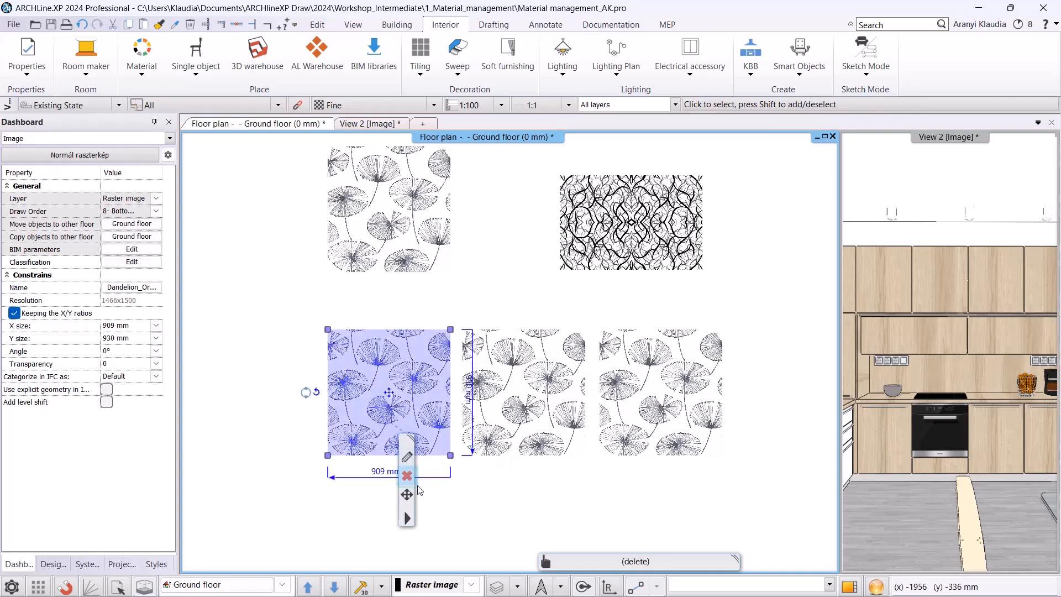
{"action": "right_click", "coordinate": [417, 486]}
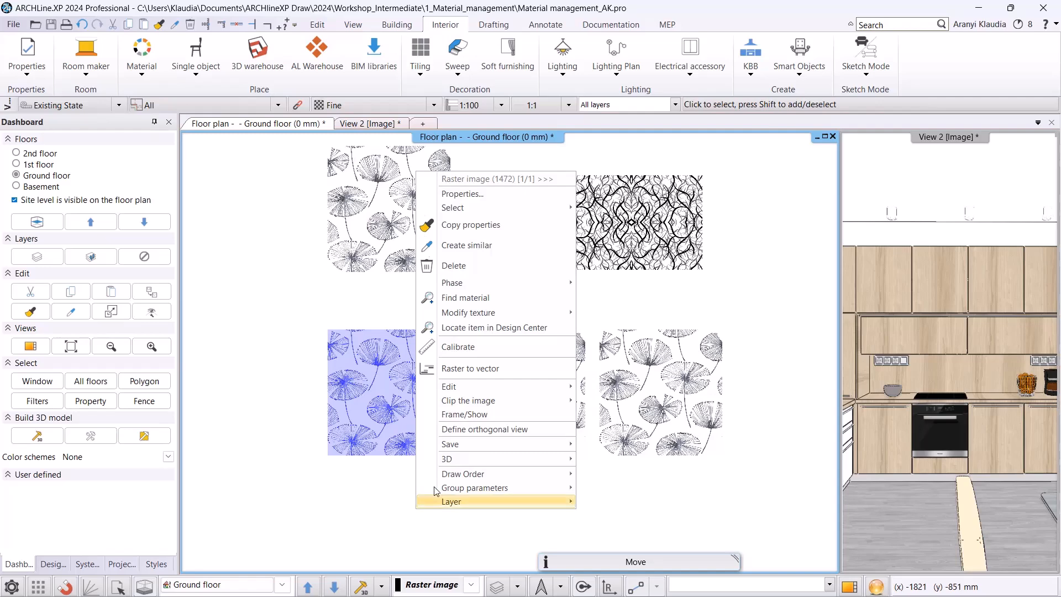
{"action": "mouse_move", "coordinate": [478, 388]}
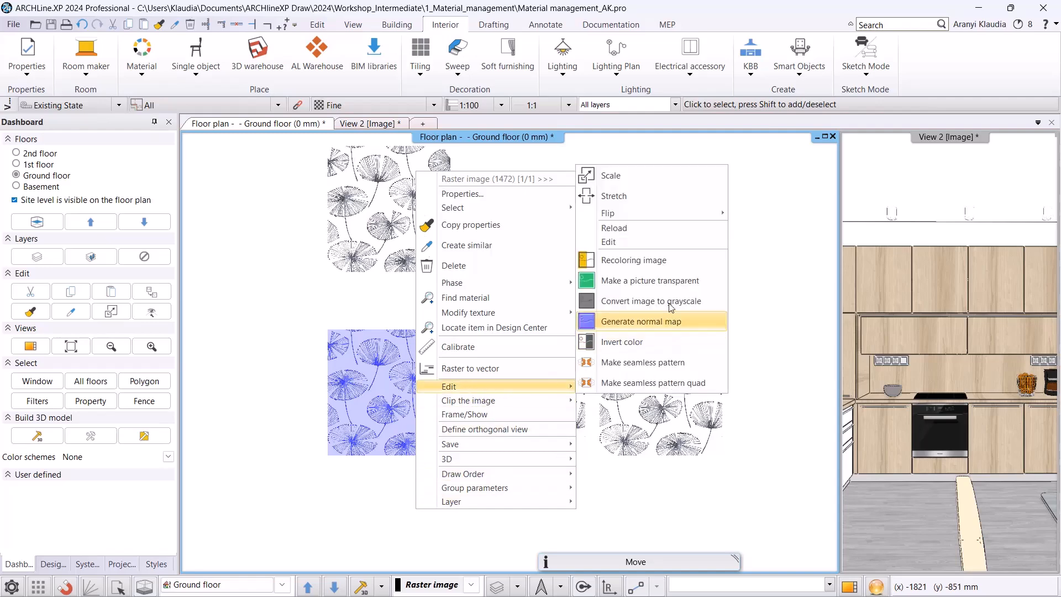
{"action": "left_click", "coordinate": [634, 260]}
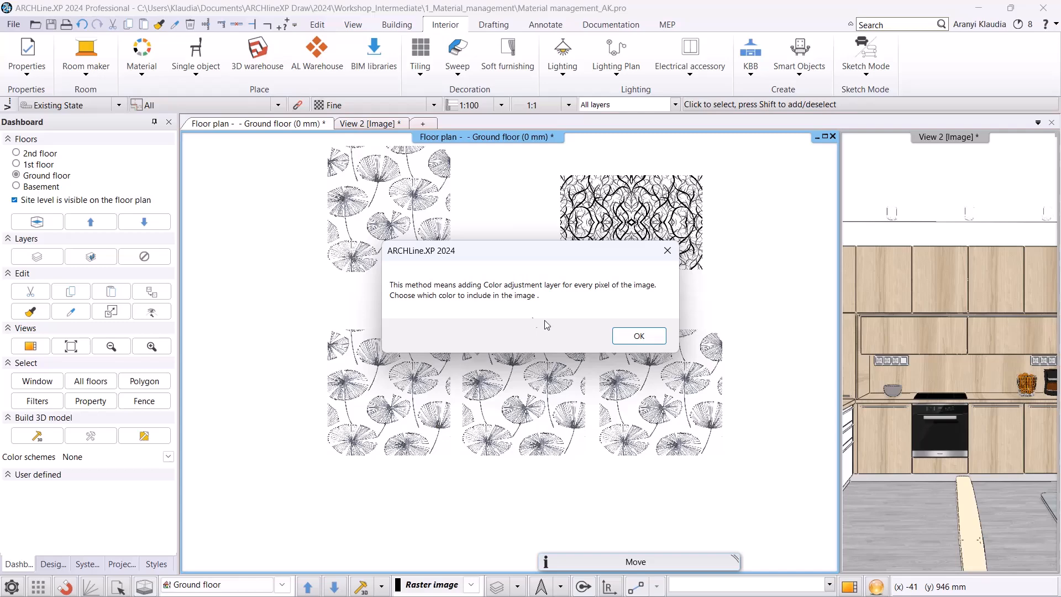
{"action": "left_click", "coordinate": [660, 337]}
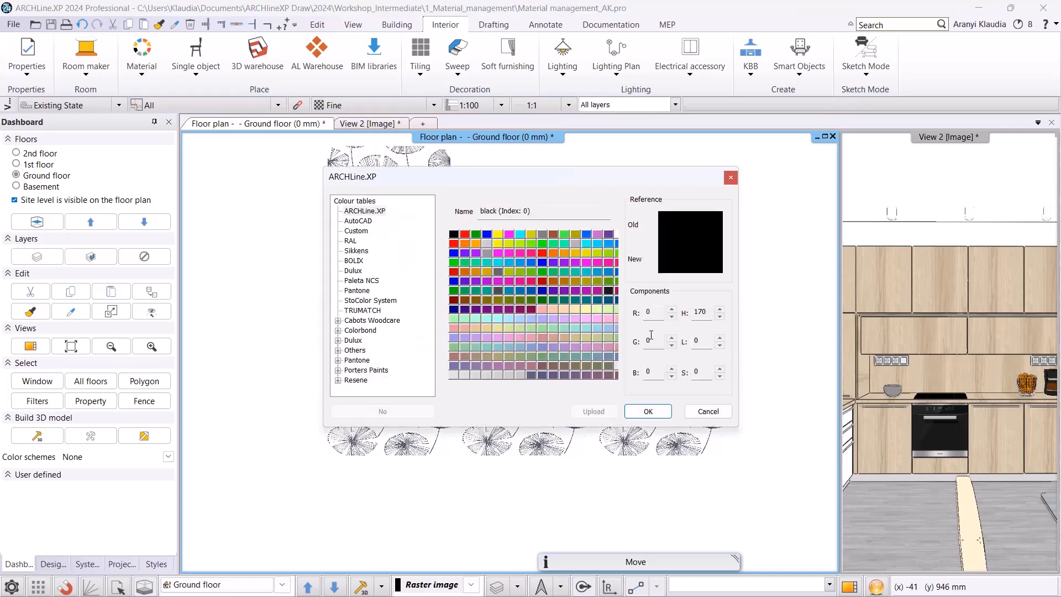
{"action": "left_click", "coordinate": [576, 236]}
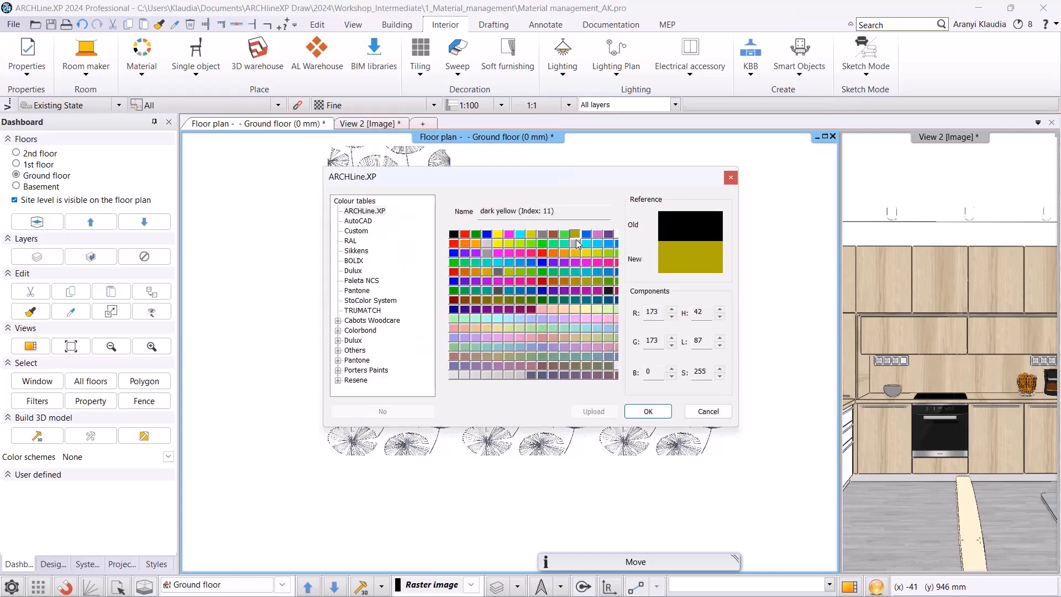
{"action": "left_click", "coordinate": [651, 414]}
Recolour the middle dandelion copy with dark red.
{"action": "left_click", "coordinate": [583, 389]}
{"action": "left_click", "coordinate": [597, 514]}
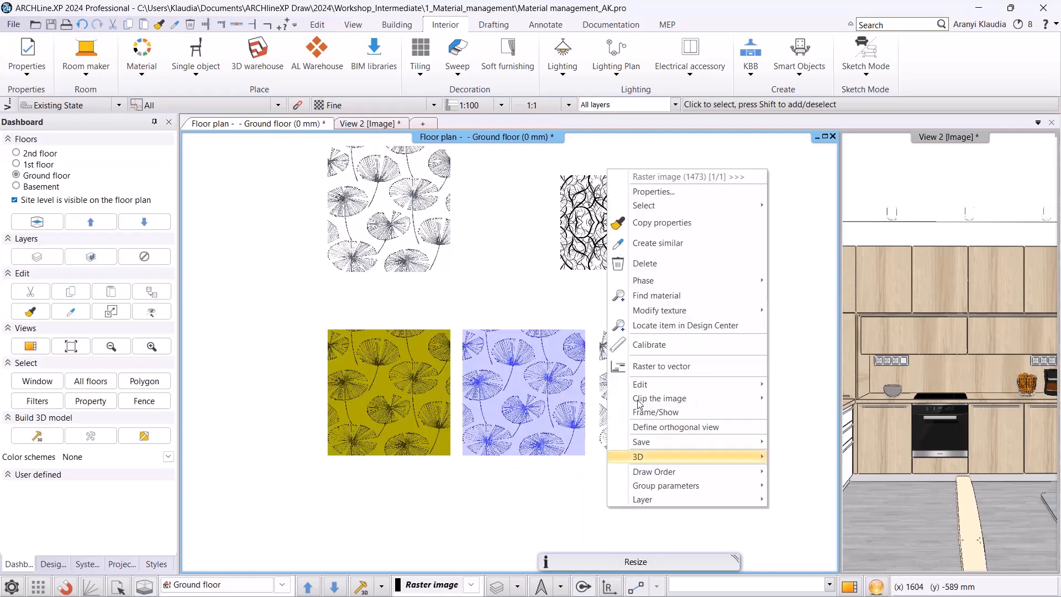
{"action": "mouse_move", "coordinate": [641, 384]}
{"action": "left_click", "coordinate": [818, 273]}
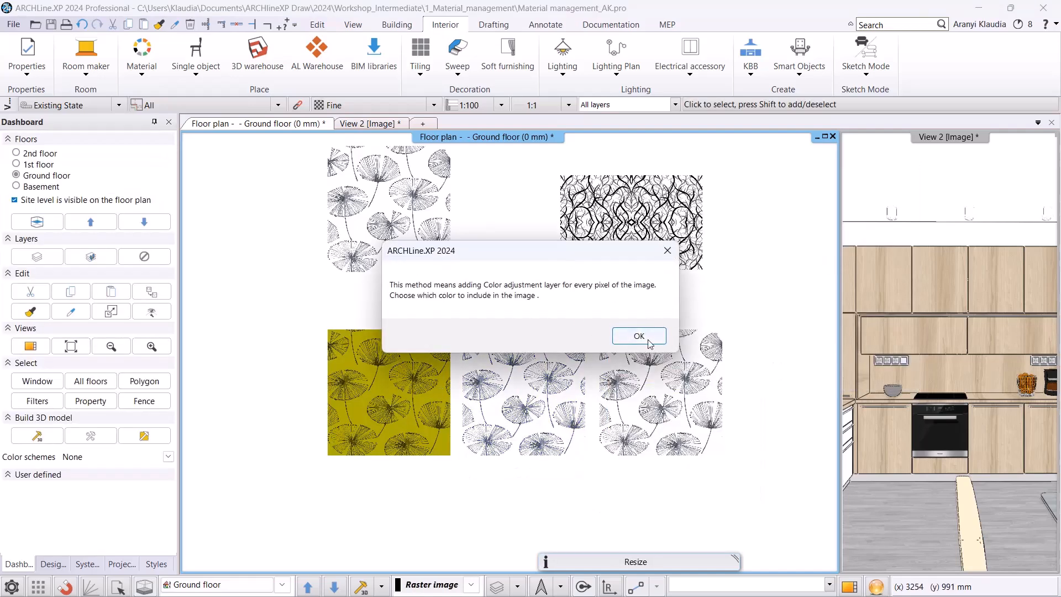
{"action": "left_click", "coordinate": [639, 336]}
{"action": "left_click", "coordinate": [453, 299]}
{"action": "left_click", "coordinate": [648, 411]}
Recolour the third dandelion copy with olive green RGB 89, 126, 0 (Index: 118).
{"action": "left_click", "coordinate": [684, 436]}
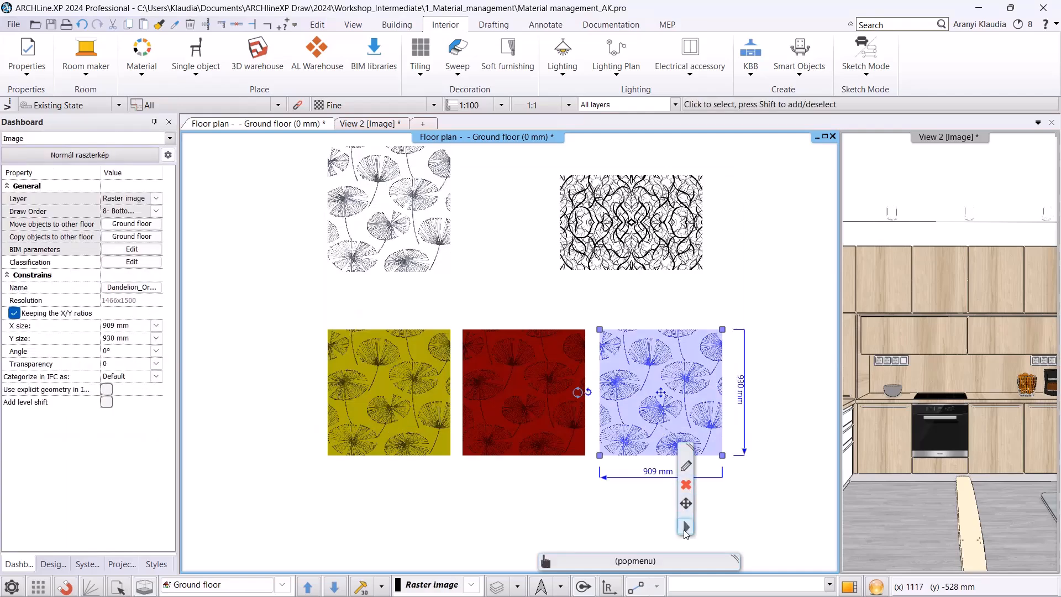
{"action": "left_click", "coordinate": [685, 528]}
{"action": "mouse_move", "coordinate": [748, 395]}
{"action": "left_click", "coordinate": [904, 269]}
{"action": "left_click", "coordinate": [639, 334]}
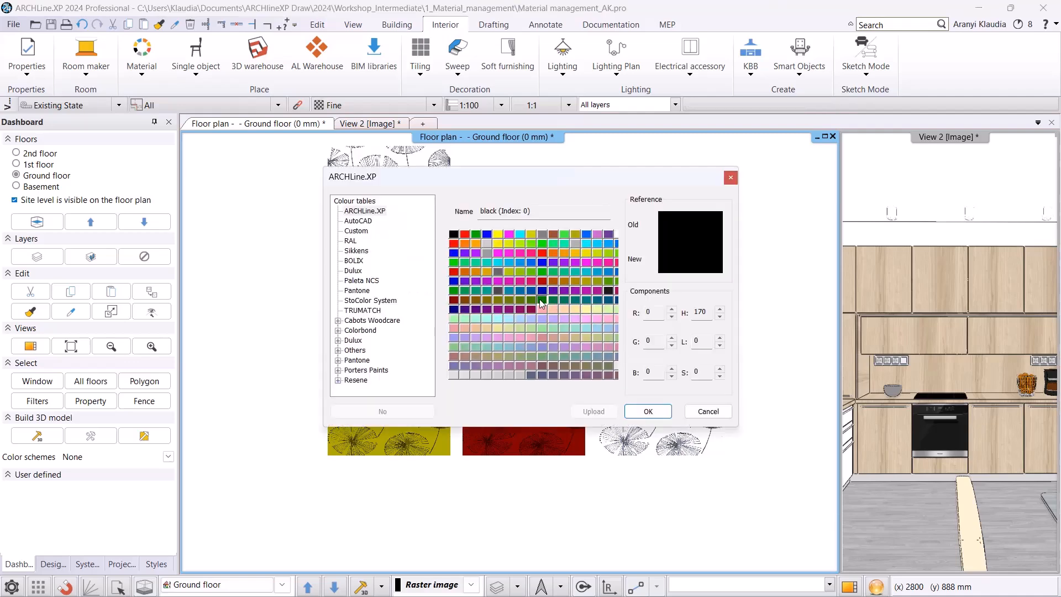
{"action": "left_click", "coordinate": [518, 300]}
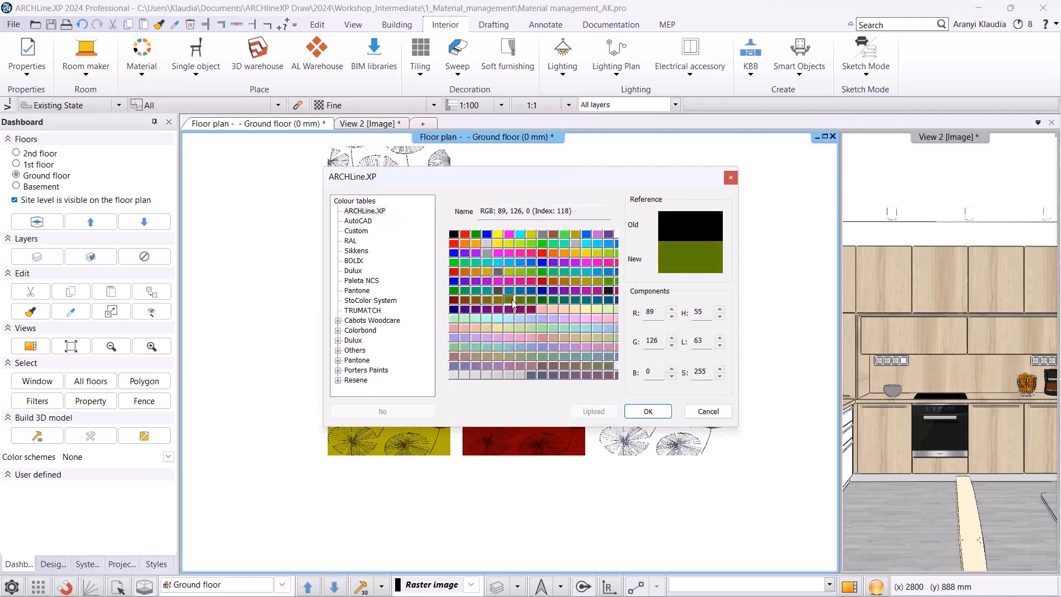
{"action": "left_click", "coordinate": [648, 411]}
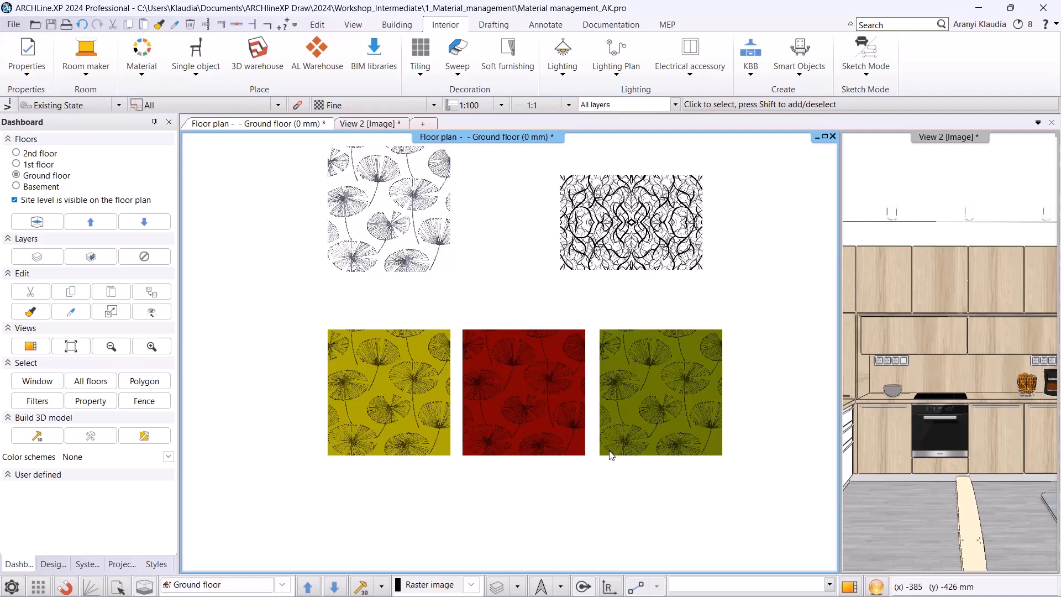
Save the yellow dandelion image as a new library material named Dandelion_yellow in the WALLPAPER category, keeping the default material settings.
{"action": "left_click", "coordinate": [422, 425]}
{"action": "left_click", "coordinate": [449, 527]}
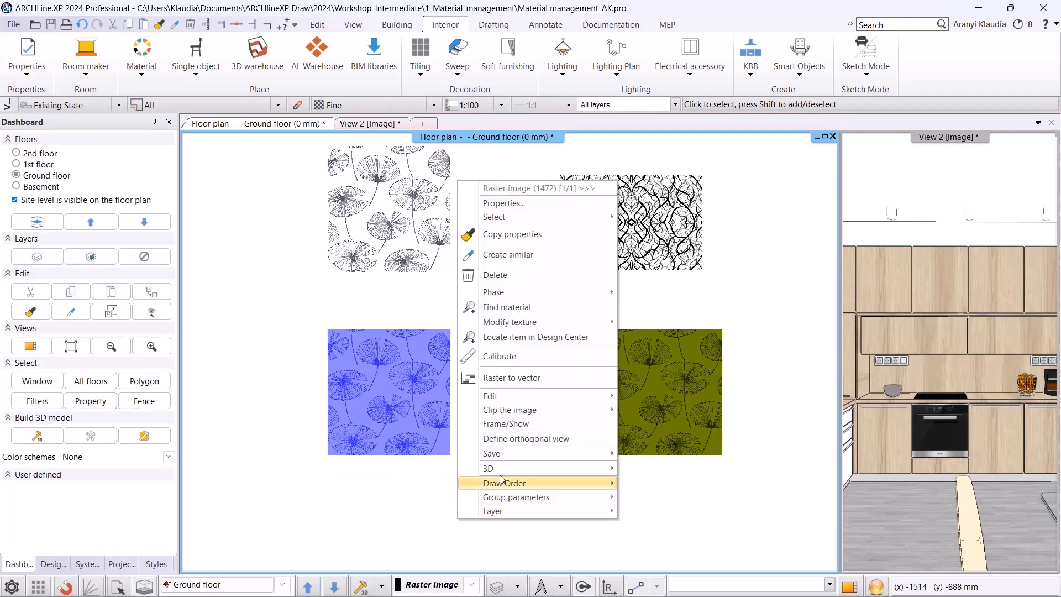
{"action": "left_click", "coordinate": [684, 460]}
{"action": "left_click_drag", "start_coordinate": [460, 232], "coordinate": [423, 241]}
{"action": "type", "text": "yellow"}
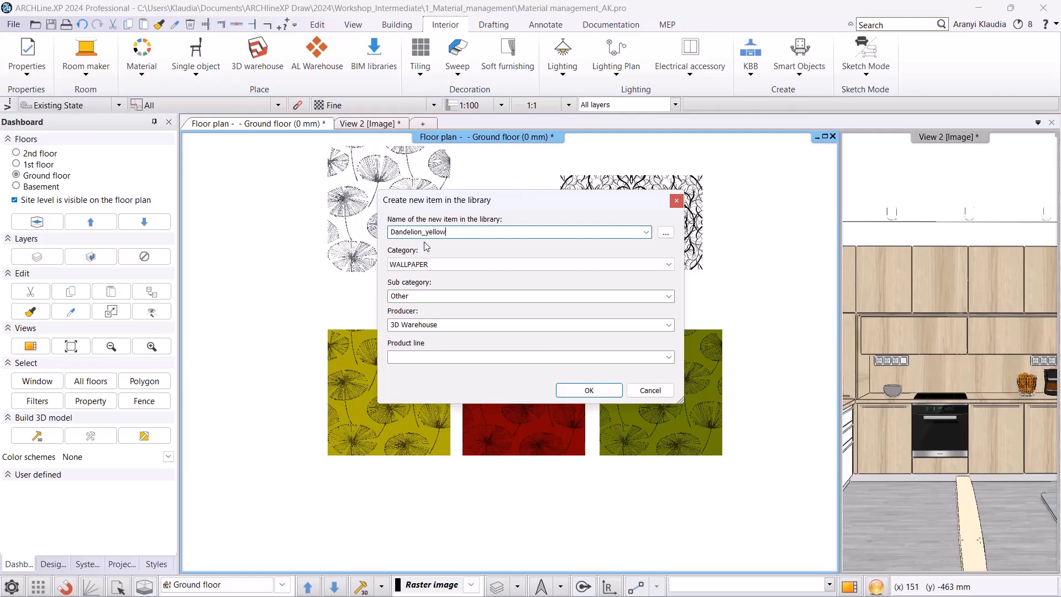
{"action": "left_click", "coordinate": [578, 392]}
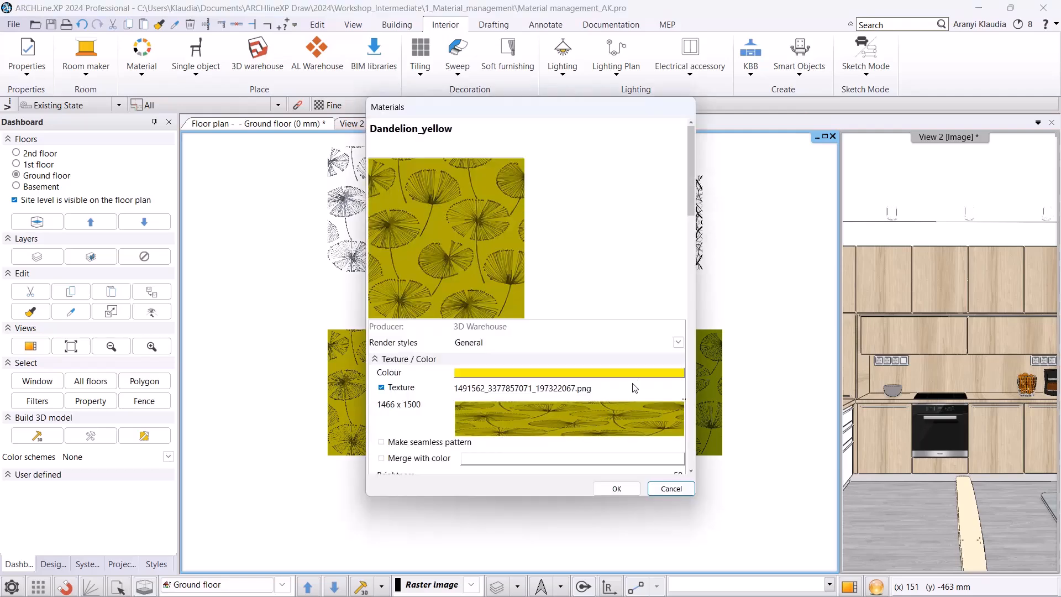
{"action": "scroll", "coordinate": [649, 372], "scroll_direction": "down", "scroll_amount": 3}
{"action": "scroll", "coordinate": [661, 366], "scroll_direction": "down", "scroll_amount": 2}
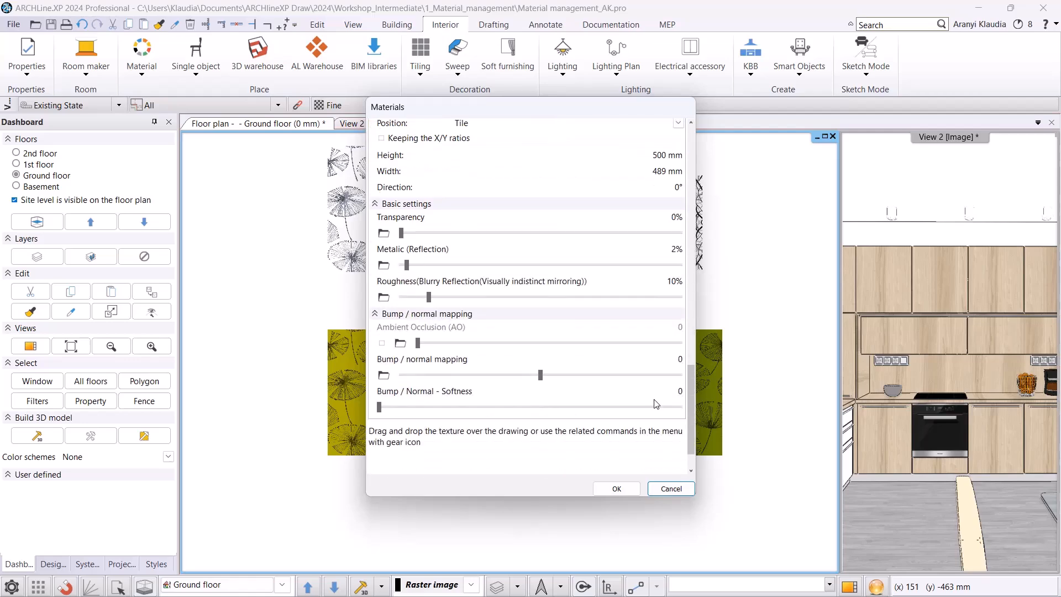
{"action": "left_click", "coordinate": [617, 488]}
Save the red dandelion image as a new WALLPAPER library material named Dandelion_red.
{"action": "left_click", "coordinate": [563, 437]}
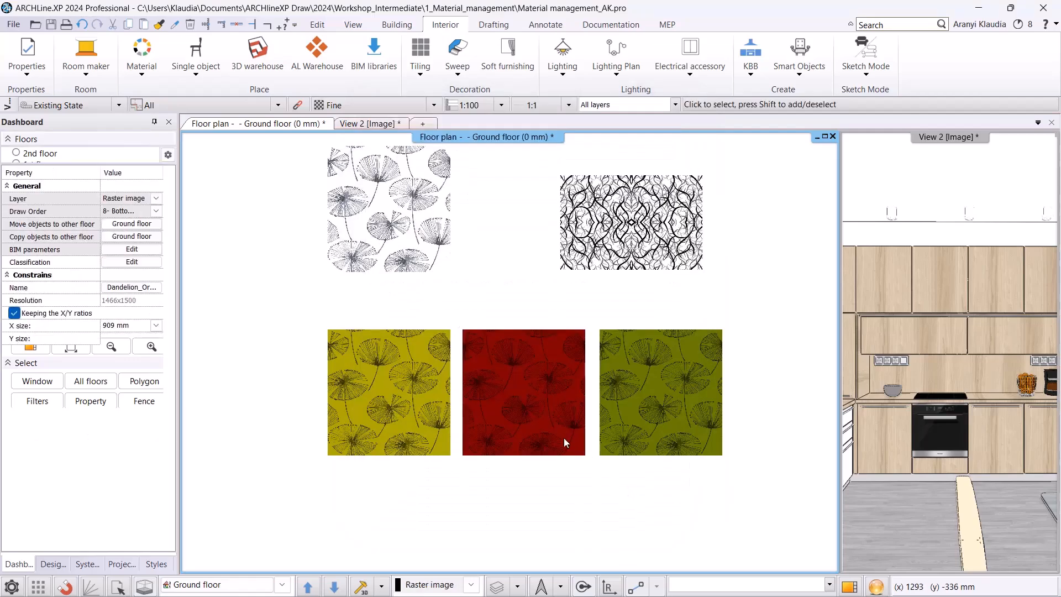
{"action": "right_click", "coordinate": [597, 527]}
{"action": "mouse_move", "coordinate": [662, 465]}
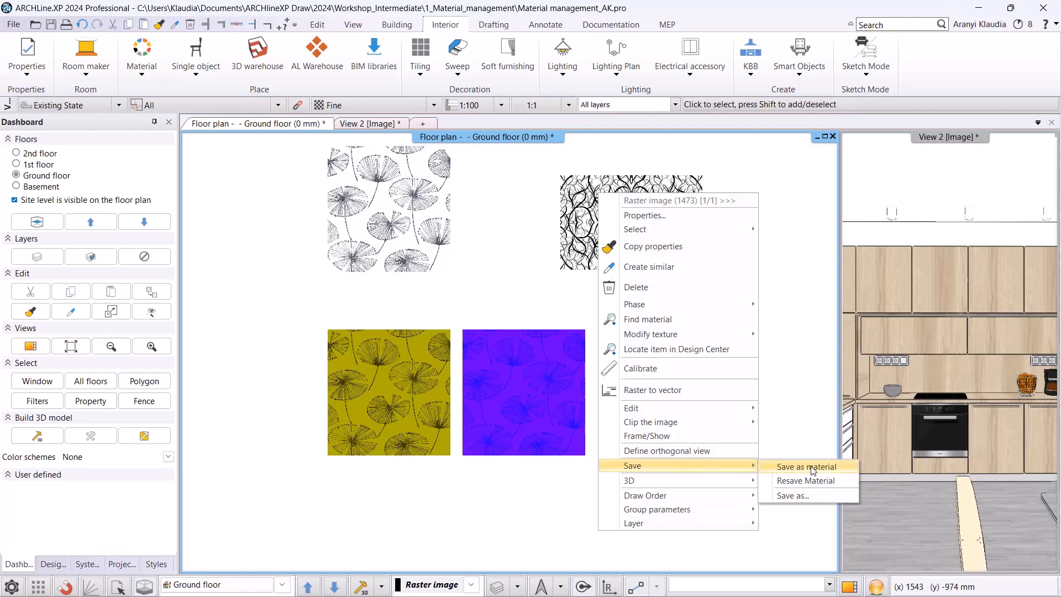
{"action": "left_click", "coordinate": [806, 467]}
{"action": "left_click_drag", "start_coordinate": [464, 233], "coordinate": [426, 236]}
{"action": "type", "text": "elion_red"}
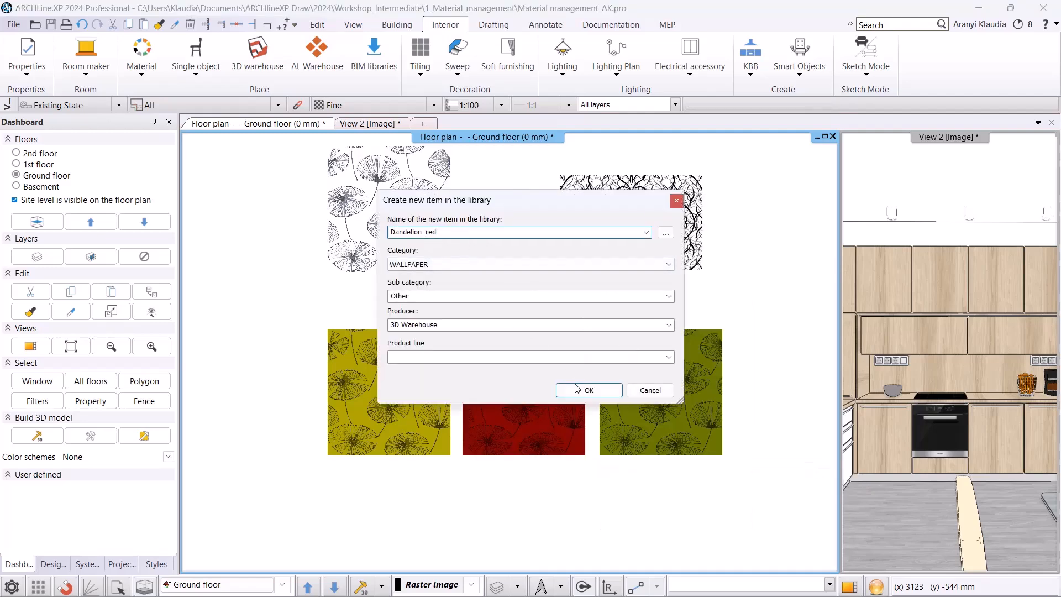
{"action": "left_click", "coordinate": [577, 389]}
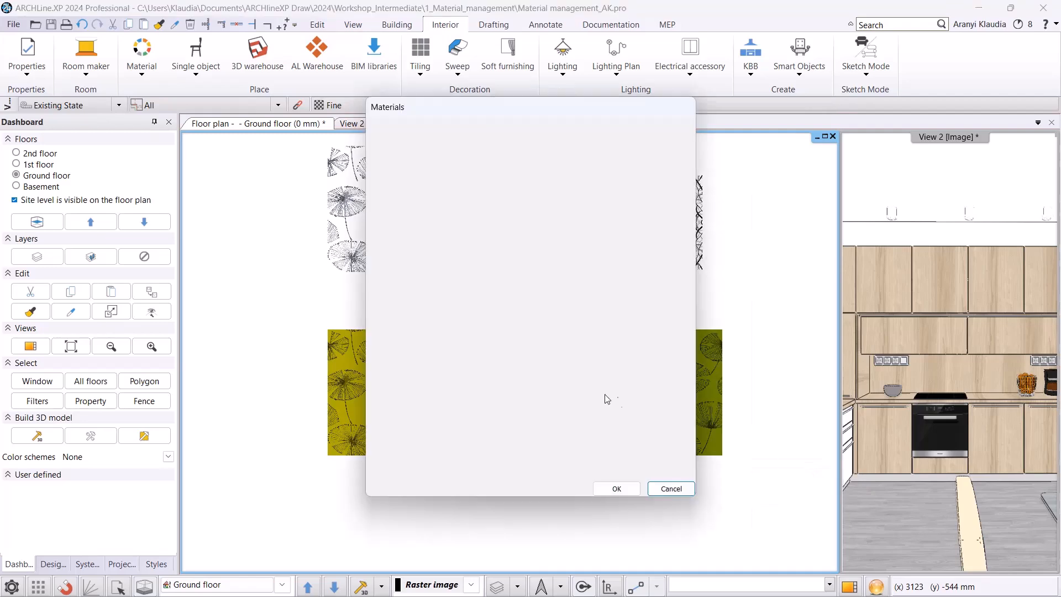
{"action": "left_click", "coordinate": [616, 488]}
Save the olive green dandelion image as a new library material named Dandelion_green.
{"action": "left_click", "coordinate": [707, 512]}
{"action": "right_click", "coordinate": [708, 507]}
{"action": "mouse_move", "coordinate": [737, 439]}
{"action": "left_click", "coordinate": [917, 441]}
{"action": "left_click_drag", "start_coordinate": [460, 232], "coordinate": [430, 232]}
{"action": "type", "text": "green"}
{"action": "left_click", "coordinate": [589, 390]}
{"action": "scroll", "coordinate": [645, 352], "scroll_direction": "down", "scroll_amount": 5}
{"action": "left_click", "coordinate": [630, 490]}
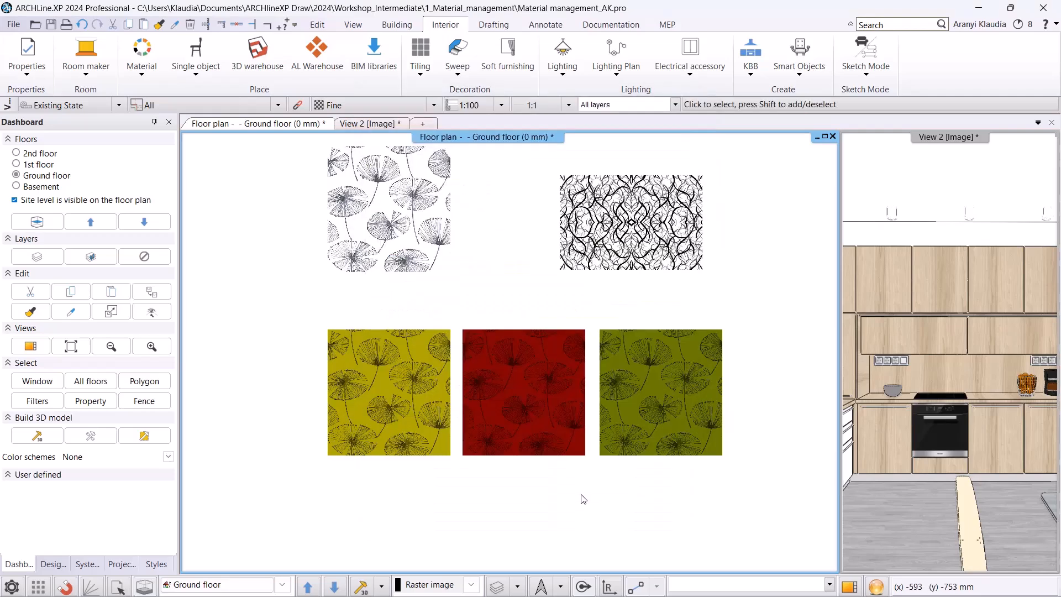
Switch to the 3D view and display the saved Living_room_3 perspective.
{"action": "left_click", "coordinate": [376, 124]}
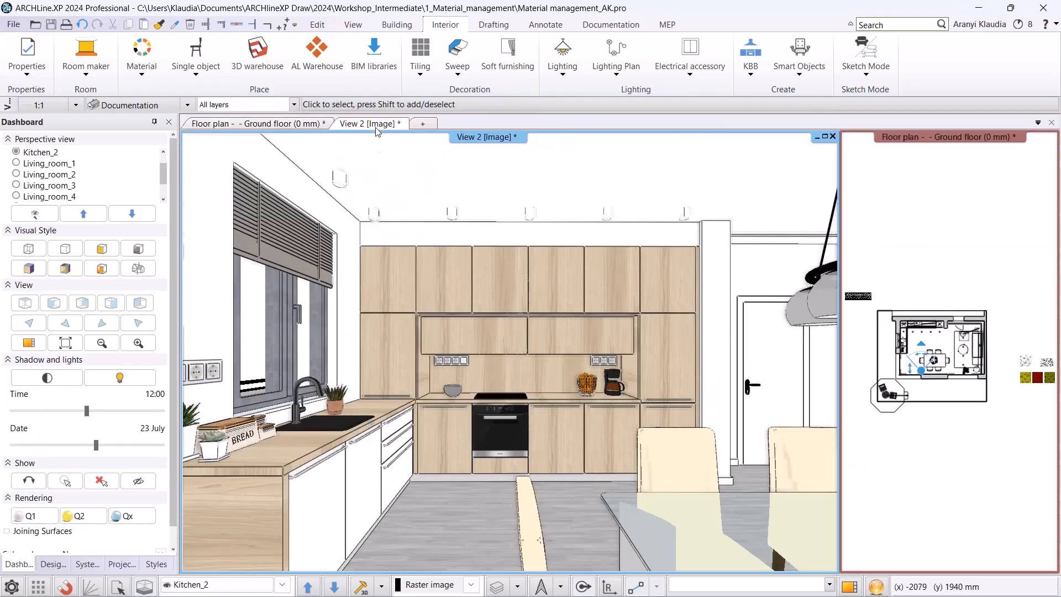
{"action": "left_click", "coordinate": [238, 584]}
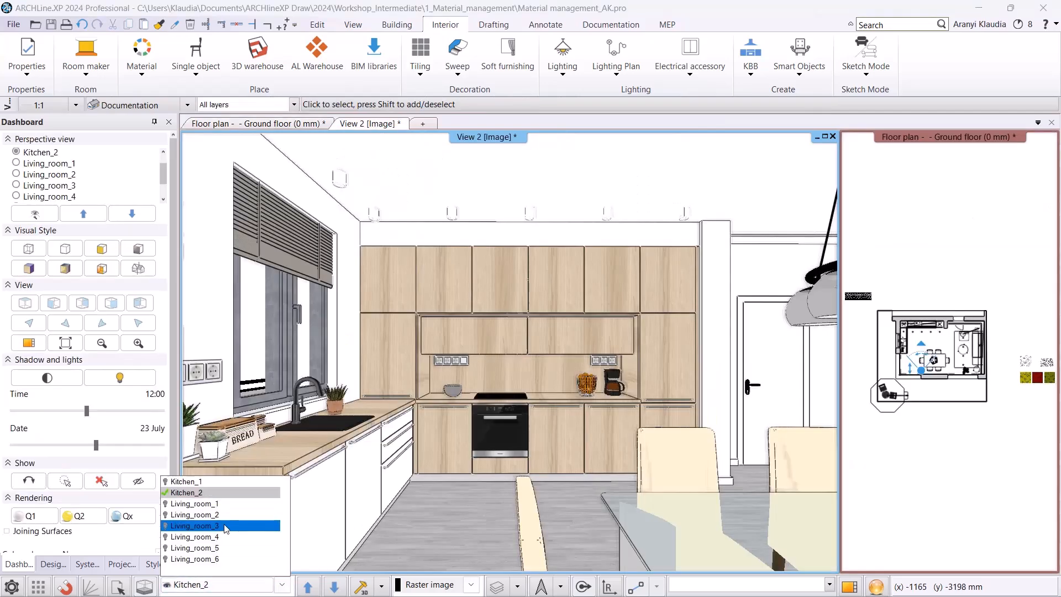
{"action": "left_click", "coordinate": [236, 527]}
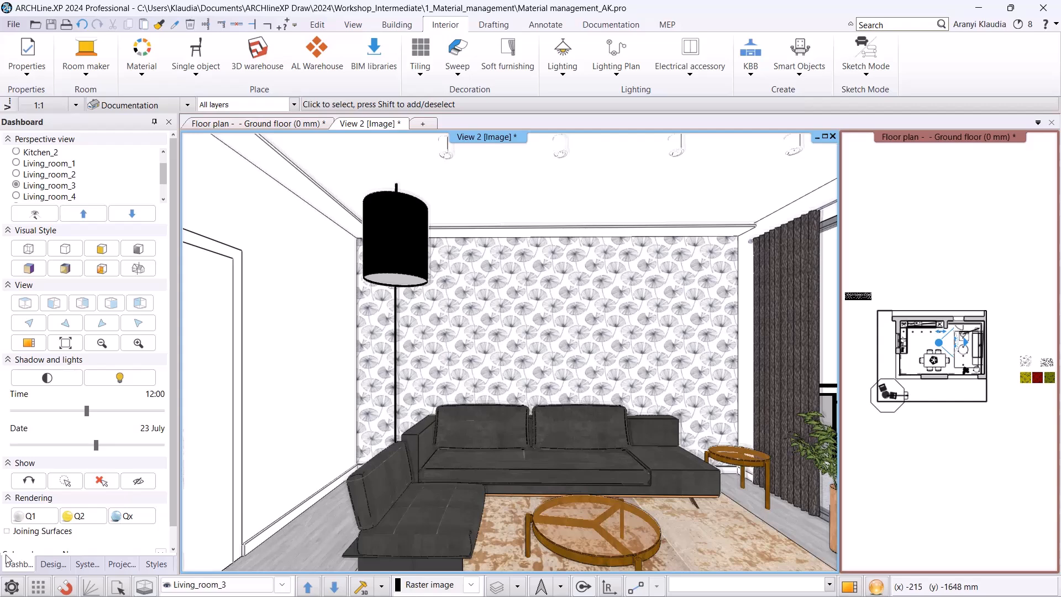
Browse the Design Center's material library to the Other subcategory of wallpapers.
{"action": "left_click", "coordinate": [60, 565]}
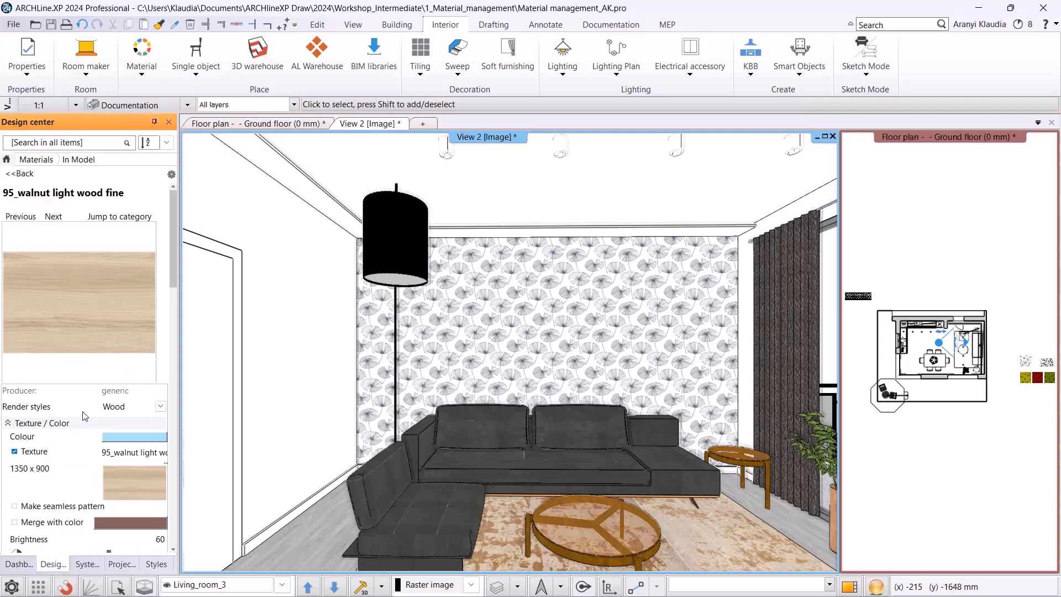
{"action": "left_click", "coordinate": [6, 159]}
{"action": "left_click", "coordinate": [126, 282]}
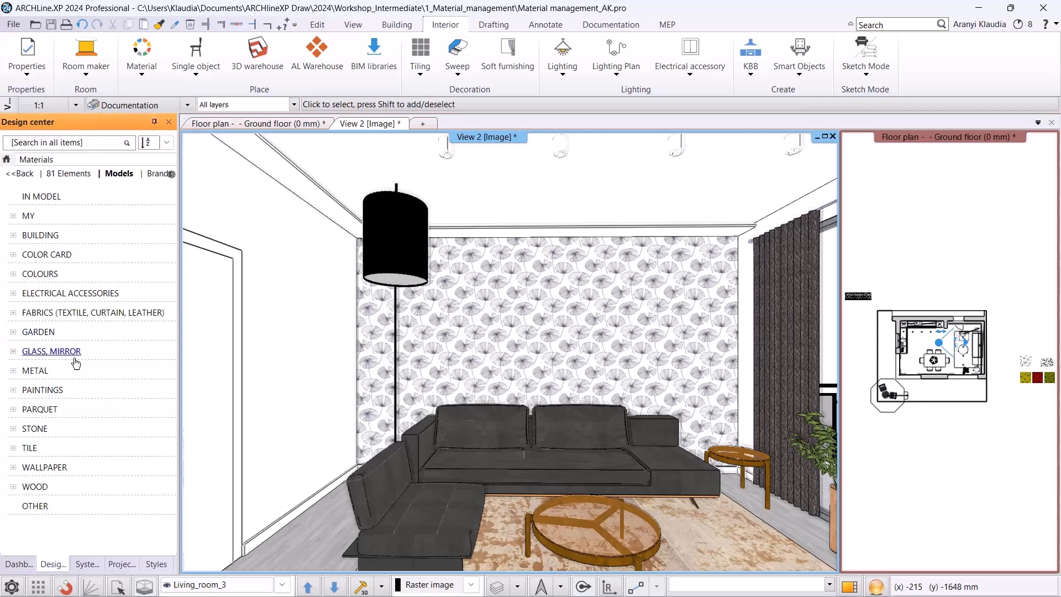
{"action": "left_click", "coordinate": [49, 467]}
{"action": "scroll", "coordinate": [116, 391], "scroll_direction": "down", "scroll_amount": 1}
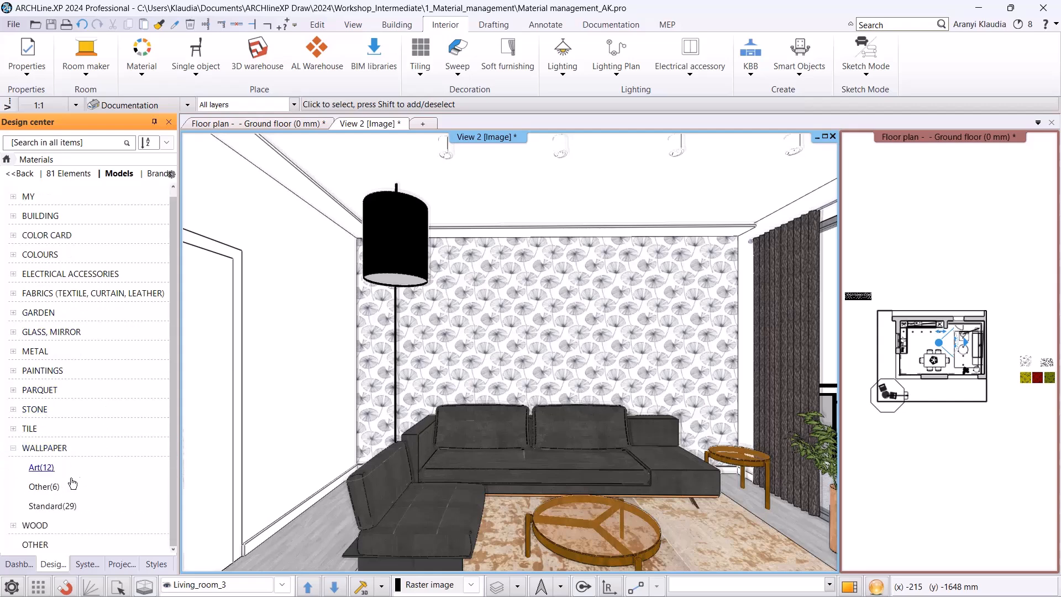
{"action": "left_click", "coordinate": [44, 486]}
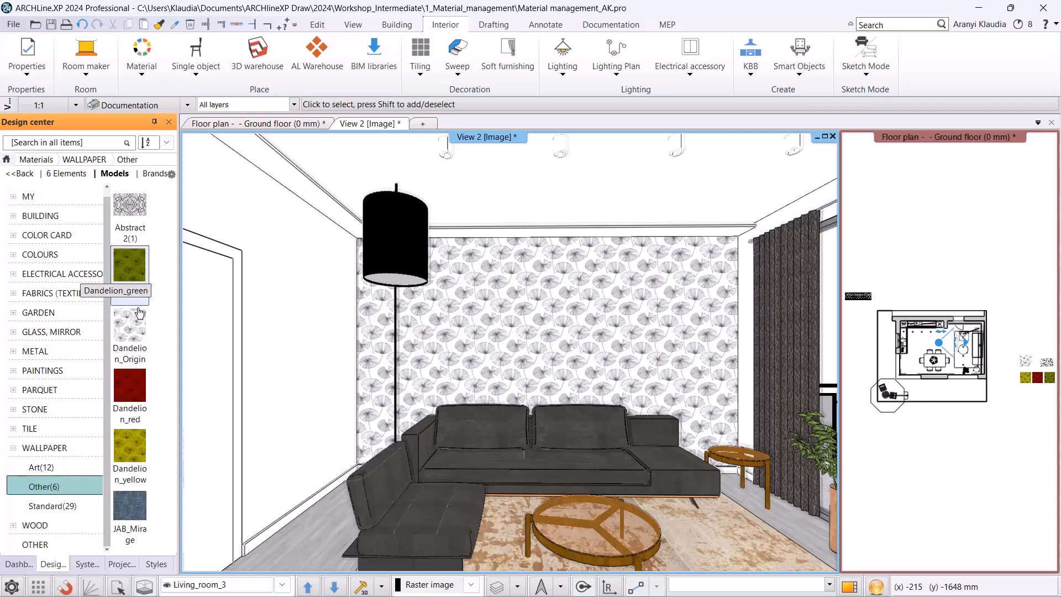
Try the Dandelion_yellow, Dandelion_green and Dandelion_red wallpapers in turn on the wall behind the sofa.
{"action": "left_click_drag", "start_coordinate": [136, 445], "coordinate": [580, 331]}
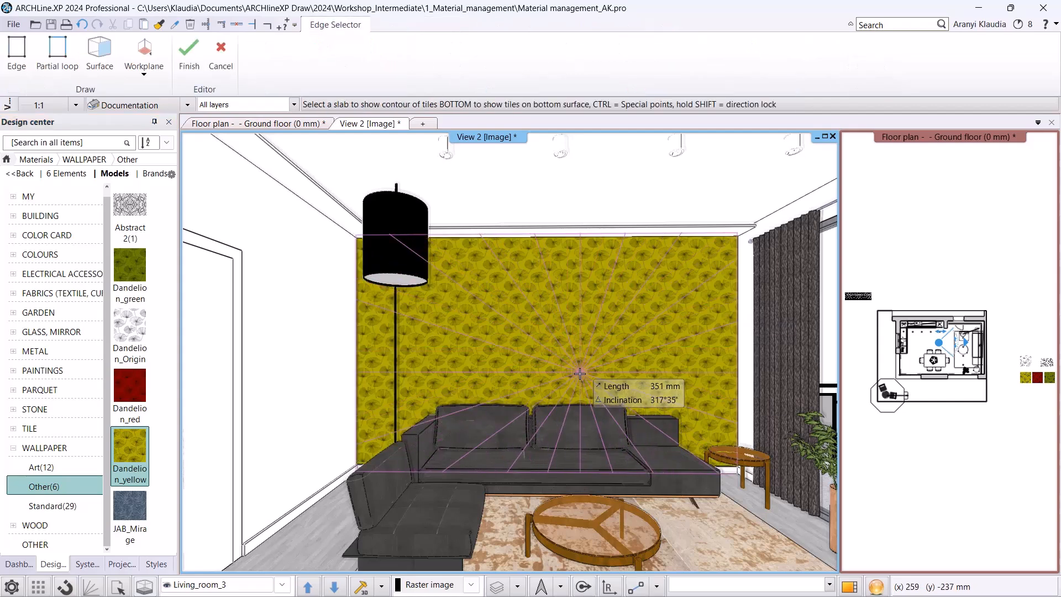
{"action": "mouse_move", "coordinate": [130, 264]}
{"action": "left_mouse_down"}
{"action": "mouse_move", "coordinate": [499, 347]}
{"action": "mouse_move", "coordinate": [540, 334]}
{"action": "left_mouse_up"}
{"action": "left_click", "coordinate": [571, 344]}
{"action": "mouse_move", "coordinate": [130, 386]}
{"action": "left_mouse_down"}
{"action": "mouse_move", "coordinate": [290, 391]}
{"action": "mouse_move", "coordinate": [584, 322]}
{"action": "left_mouse_up"}
{"action": "left_click", "coordinate": [608, 326]}
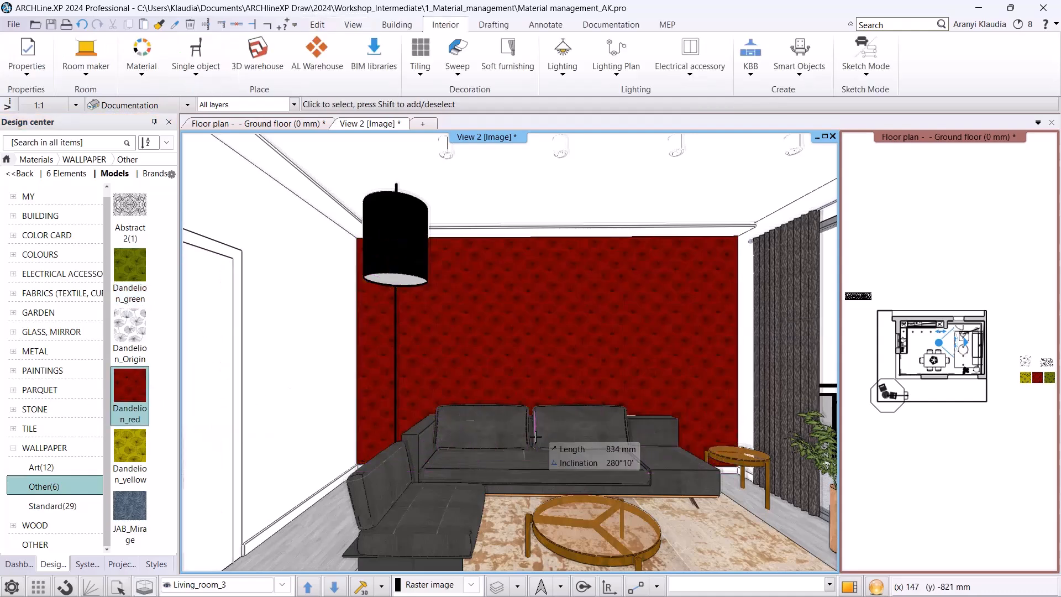
Apply the Dandelion_Origin wallpaper to the wall behind the sofa and show the Living_room_4 perspective.
{"action": "left_click_drag", "start_coordinate": [130, 336], "coordinate": [550, 325]}
{"action": "key", "text": "Escape"}
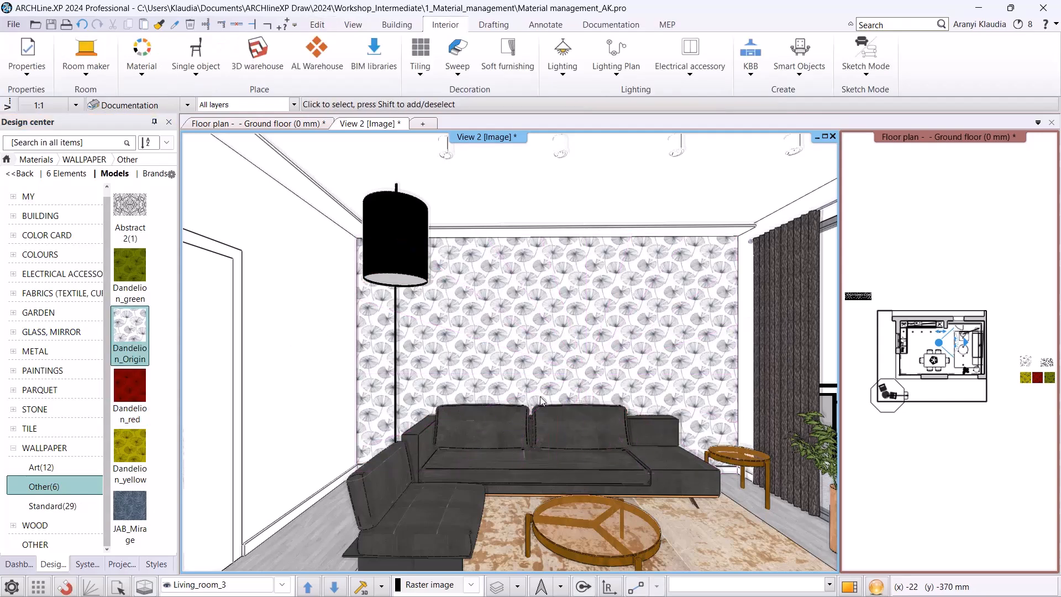
{"action": "left_click", "coordinate": [282, 584]}
{"action": "left_click", "coordinate": [205, 538]}
{"action": "key", "text": "Down"}
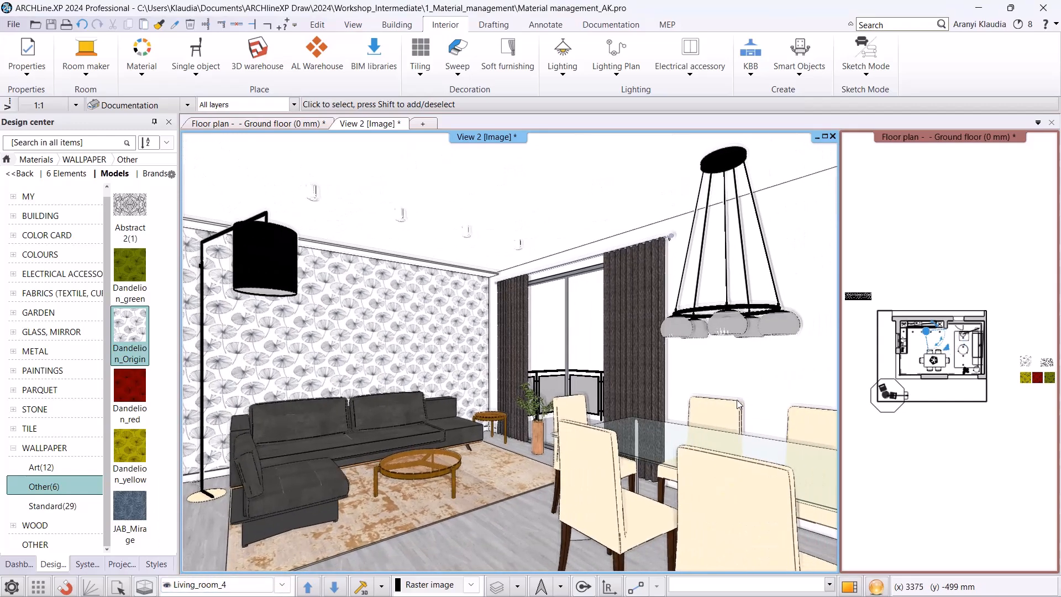
Insert POLINA 44 ANTHRACITE SABLE.jpg as a raster image about 440 × 771 mm below the yellow swatch on the ground floor plan.
{"action": "left_click", "coordinate": [237, 124]}
{"action": "mouse_move", "coordinate": [534, 586]}
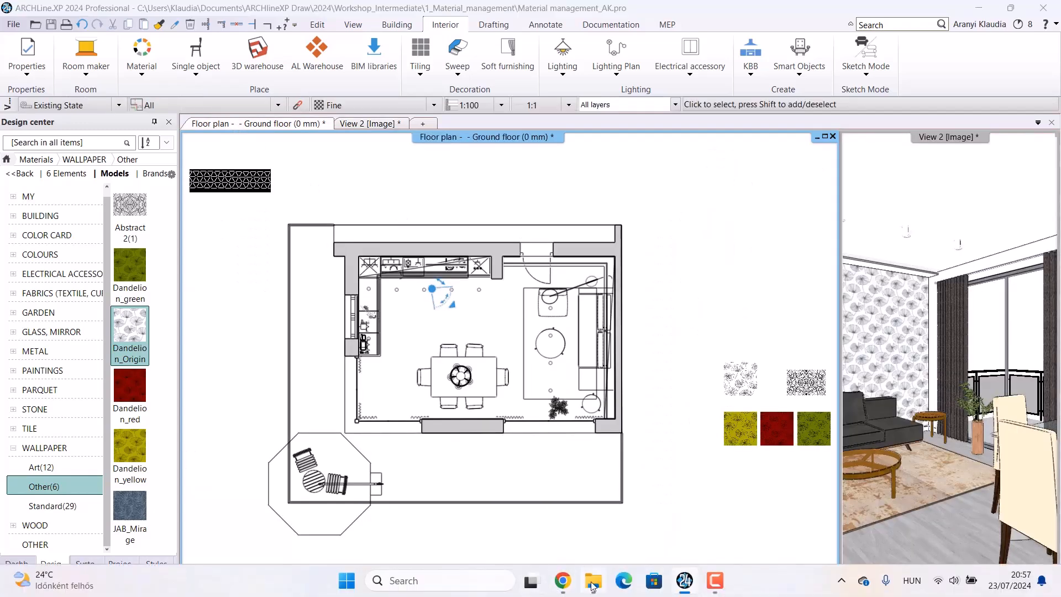
{"action": "left_click", "coordinate": [592, 585]}
{"action": "left_click_drag", "start_coordinate": [469, 165], "coordinate": [722, 481]}
{"action": "scroll", "coordinate": [728, 476], "scroll_direction": "up", "scroll_amount": 3}
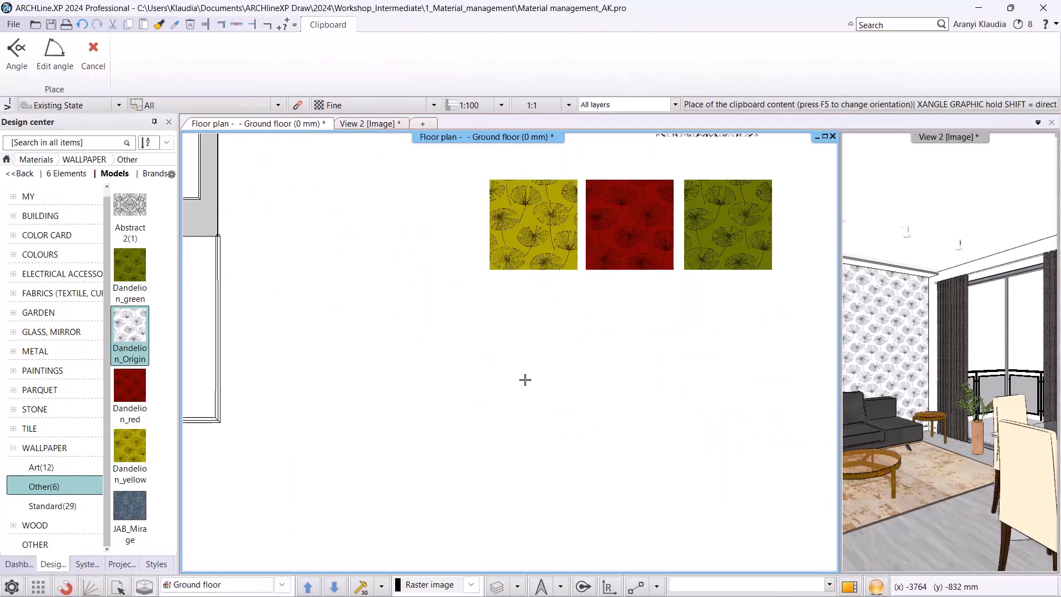
{"action": "left_click", "coordinate": [496, 372]}
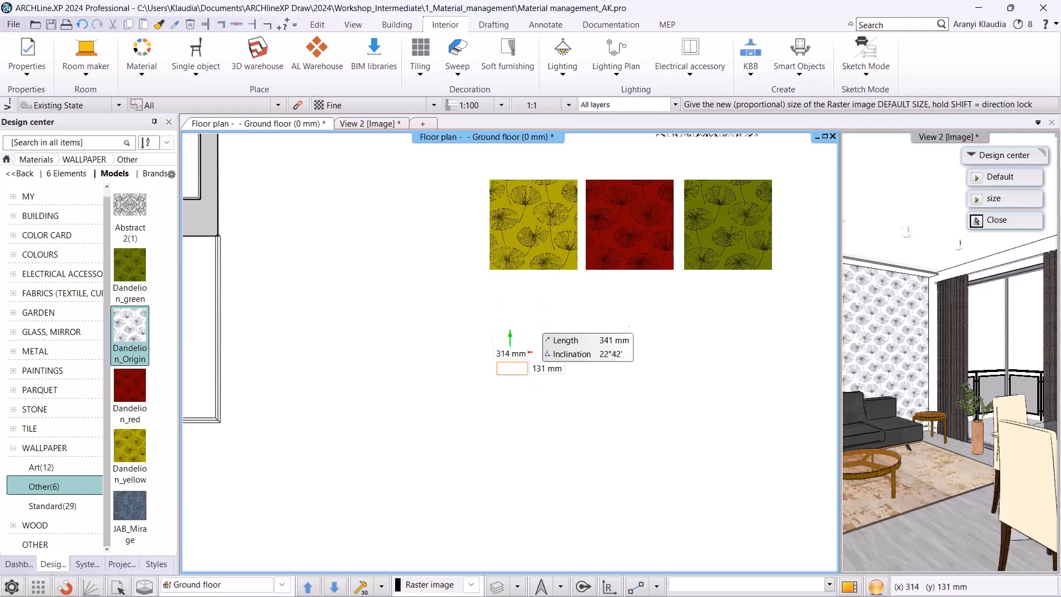
{"action": "left_click", "coordinate": [529, 347]}
{"action": "scroll", "coordinate": [526, 348], "scroll_direction": "up", "scroll_amount": 2}
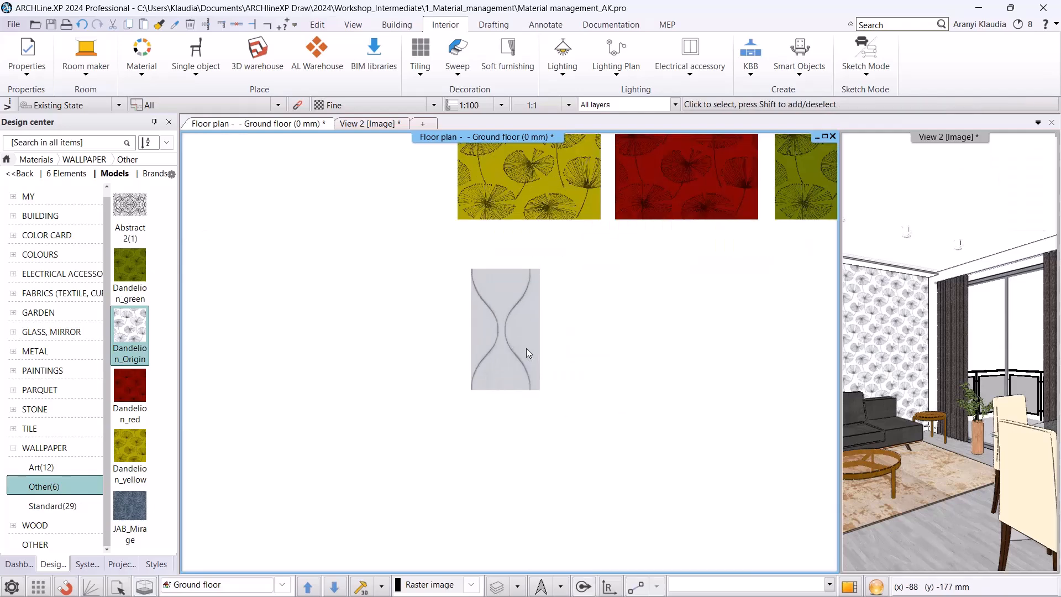
{"action": "scroll", "coordinate": [526, 348], "scroll_direction": "up", "scroll_amount": 2}
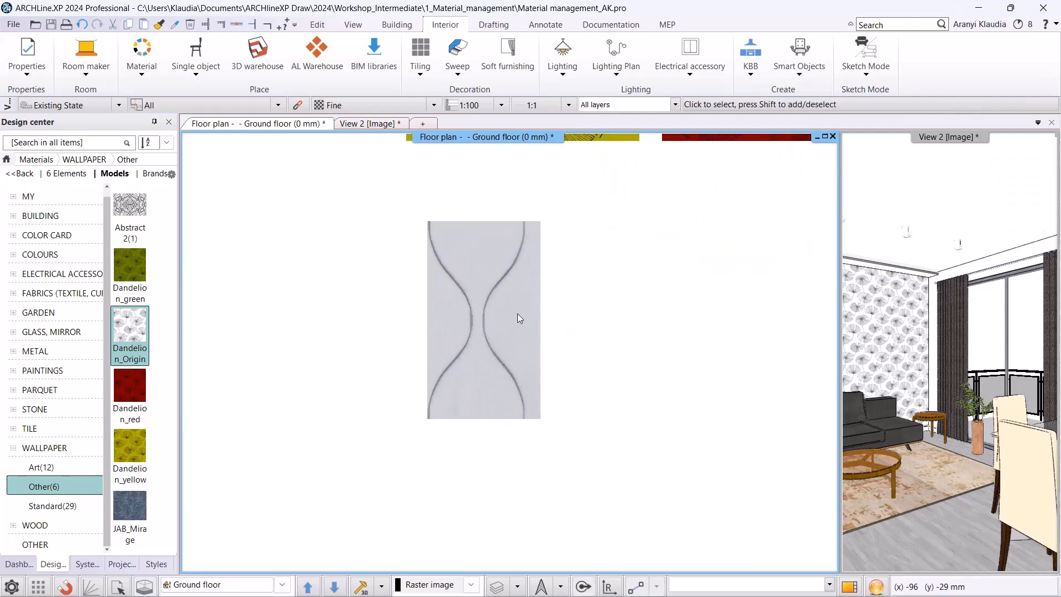
Make the grey background of the curtain fabric image transparent with a transparency level of 180.
{"action": "left_click", "coordinate": [525, 343]}
{"action": "right_click", "coordinate": [554, 451]}
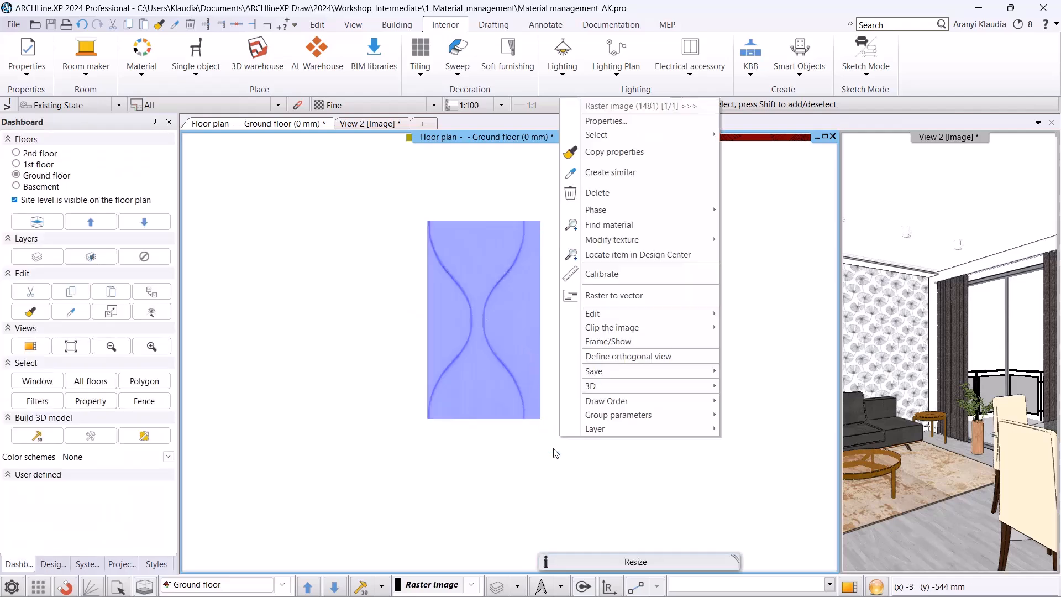
{"action": "mouse_move", "coordinate": [639, 316]}
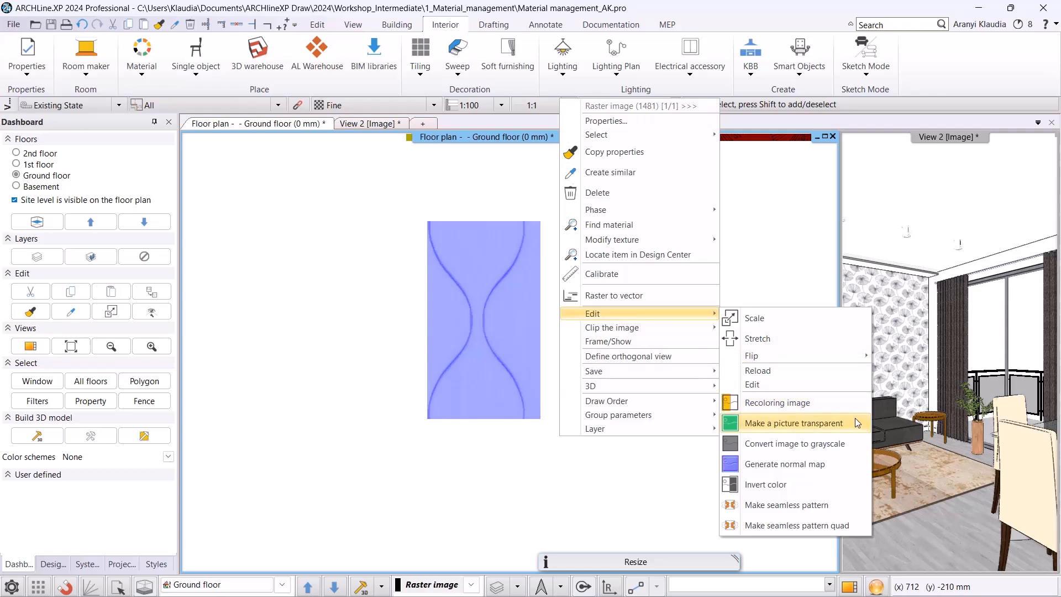
{"action": "left_click", "coordinate": [840, 423]}
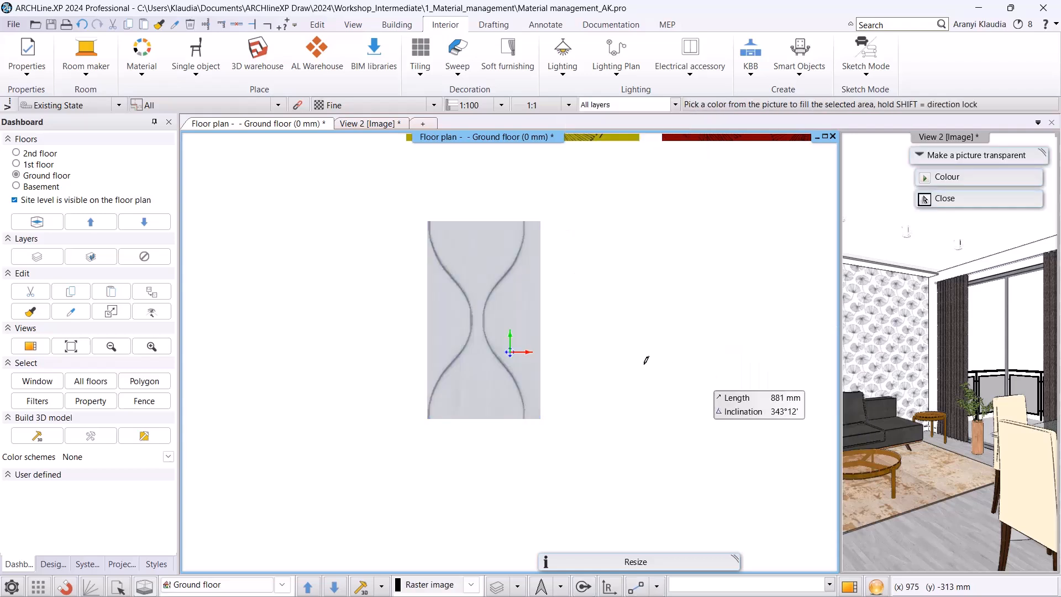
{"action": "left_click", "coordinate": [509, 295]}
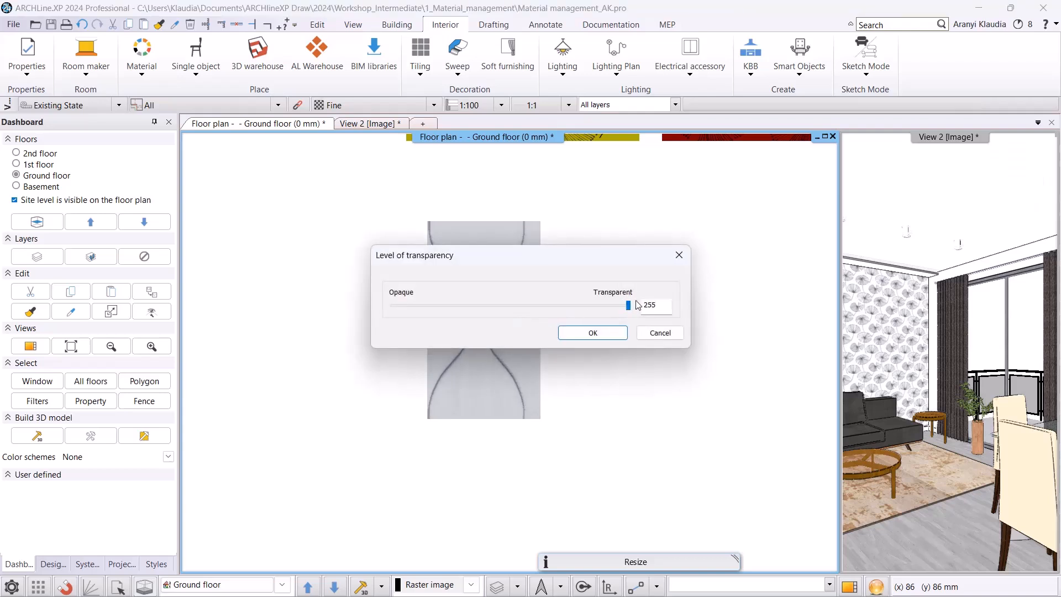
{"action": "double_click", "coordinate": [666, 308]}
{"action": "type", "text": "180"}
{"action": "left_click", "coordinate": [622, 332]}
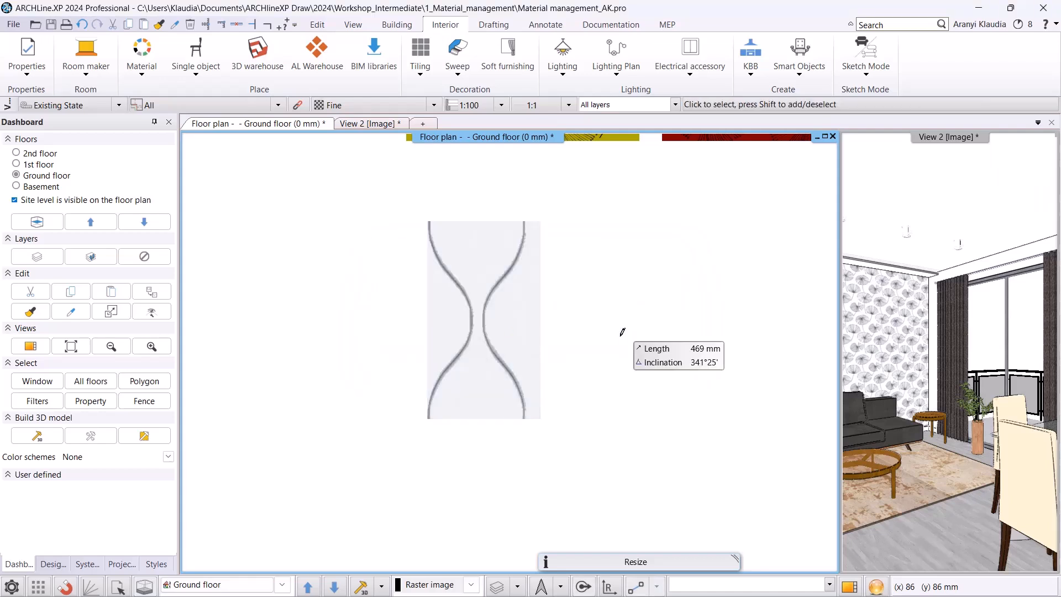
Start saving the fabric image to the library as POLINA 44 ANTHRACITE SABLE in the category FABRICS (TEXTILE, CURTAIN, LEATHER).
{"action": "left_click", "coordinate": [475, 340]}
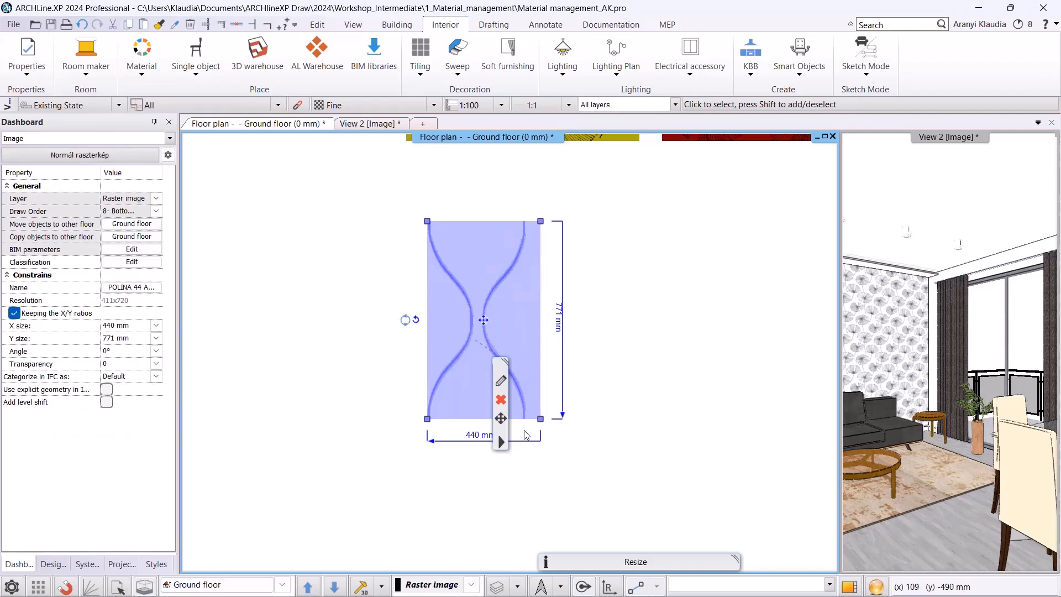
{"action": "left_click", "coordinate": [502, 442]}
{"action": "mouse_move", "coordinate": [611, 367]}
{"action": "left_click", "coordinate": [729, 368]}
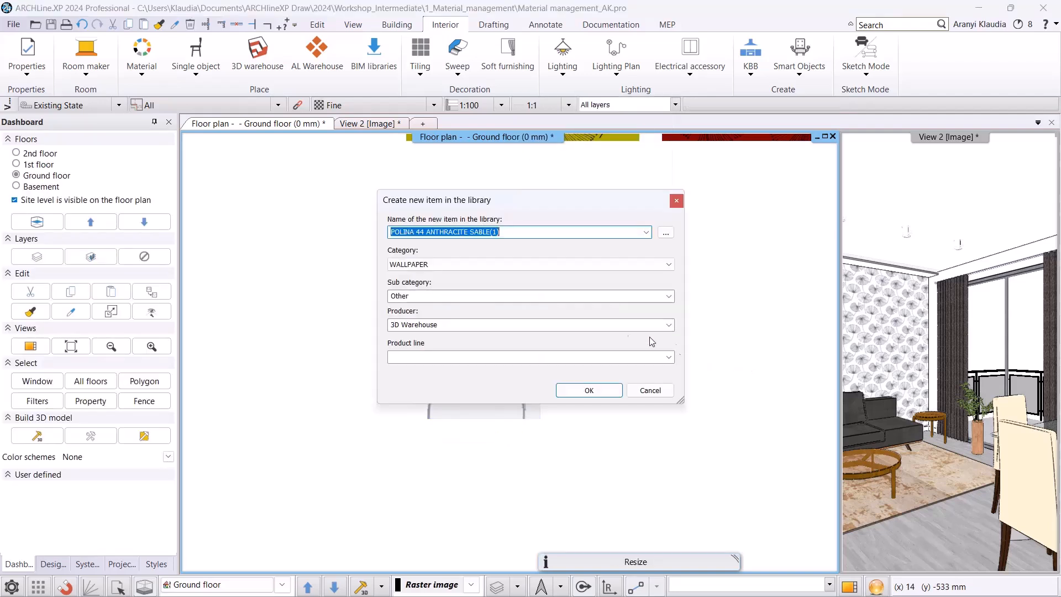
{"action": "left_click", "coordinate": [495, 232]}
{"action": "left_click", "coordinate": [471, 264]}
{"action": "left_click", "coordinate": [464, 355]}
Create the library item with subcategory Curtain, producer Szintetika and product line Polina.
{"action": "left_click", "coordinate": [461, 296]}
{"action": "type", "text": "Curtain"}
{"action": "left_click", "coordinate": [480, 324]}
{"action": "type", "text": "Szintetika"}
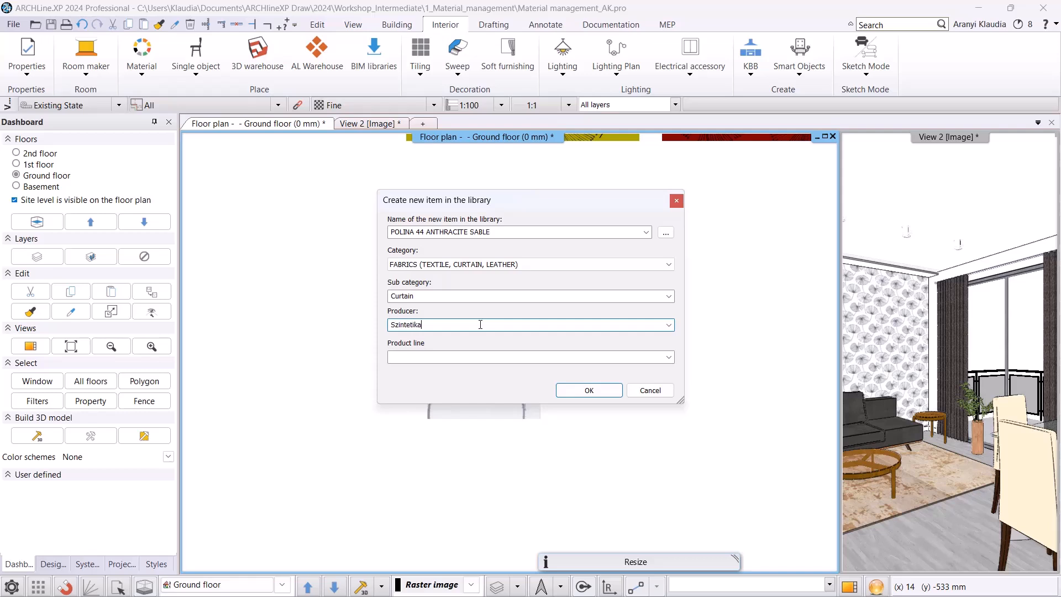
{"action": "left_click", "coordinate": [425, 357]}
{"action": "type", "text": "Polina"}
{"action": "left_click", "coordinate": [561, 390]}
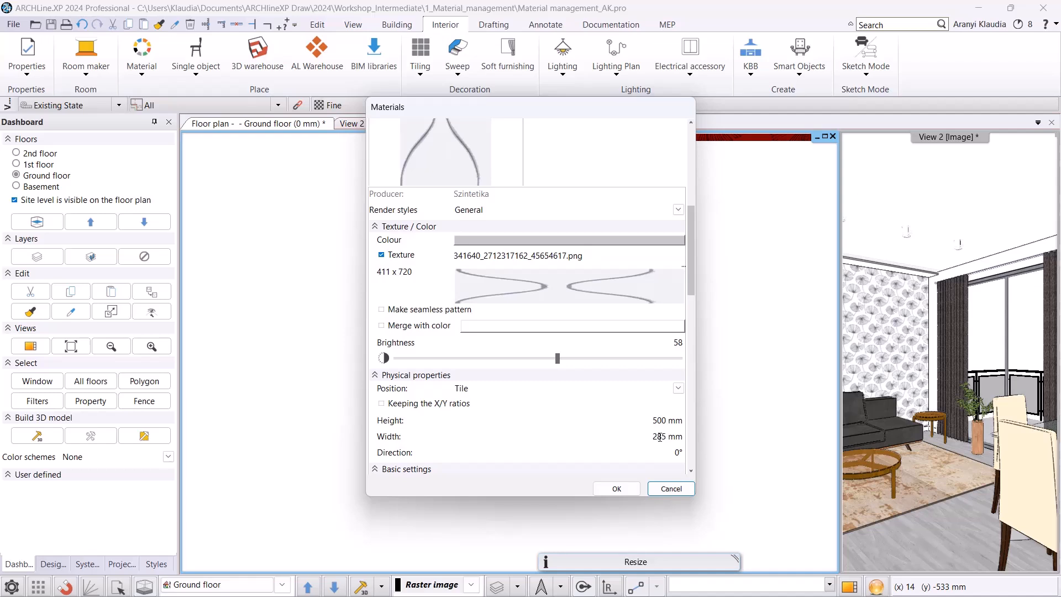
Set the new material's texture width to 200 mm and height to 350 mm, and save the material.
{"action": "left_click", "coordinate": [663, 436]}
{"action": "type", "text": "200"}
{"action": "key", "text": "Return"}
{"action": "left_click", "coordinate": [667, 422]}
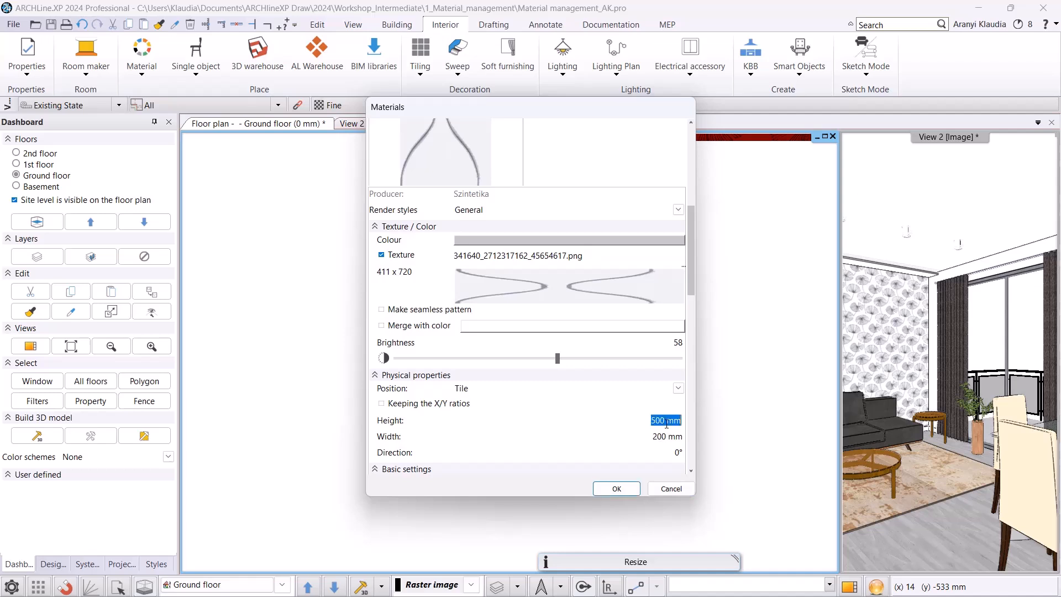
{"action": "type", "text": "350"}
{"action": "key", "text": "Return"}
{"action": "left_click", "coordinate": [617, 488]}
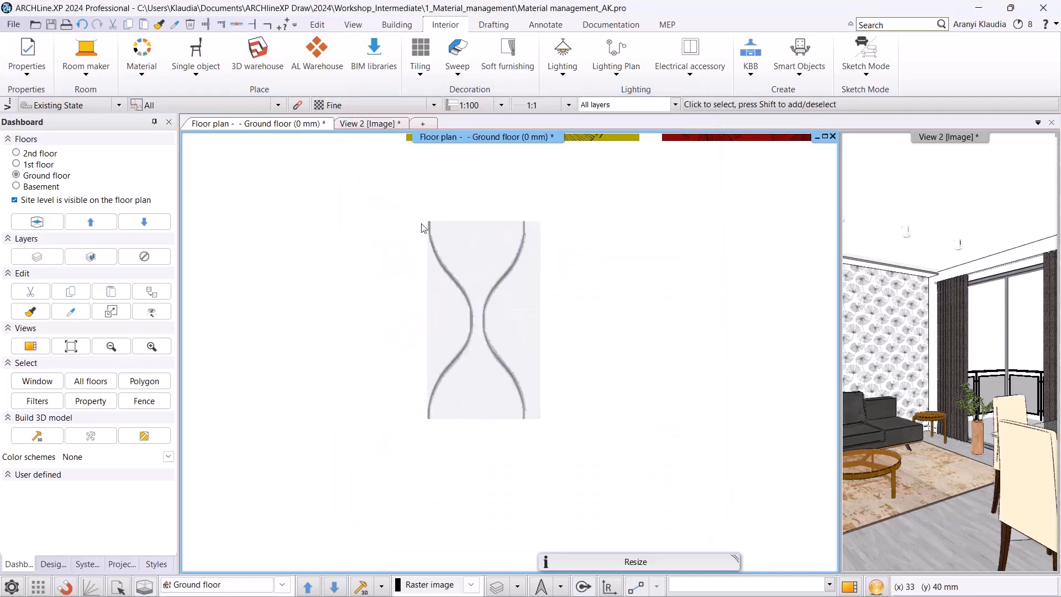
Return to the 3D view and open the POLINA 44 ANTHRACITE SABLE material from the Curtain fabrics library.
{"action": "left_click", "coordinate": [369, 124]}
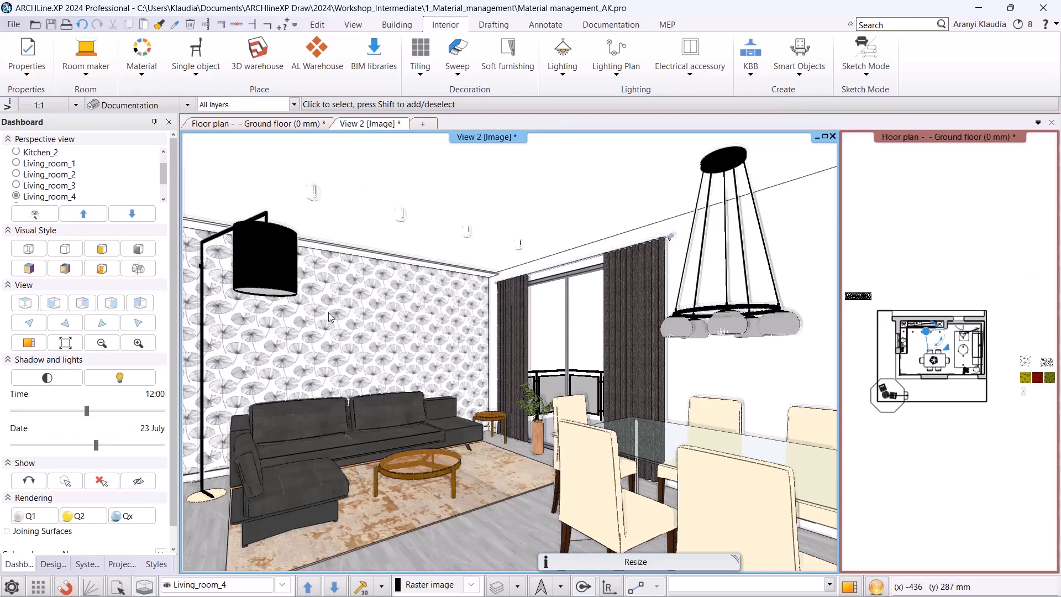
{"action": "scroll", "coordinate": [724, 348], "scroll_direction": "up", "scroll_amount": 3}
{"action": "left_click", "coordinate": [51, 564]}
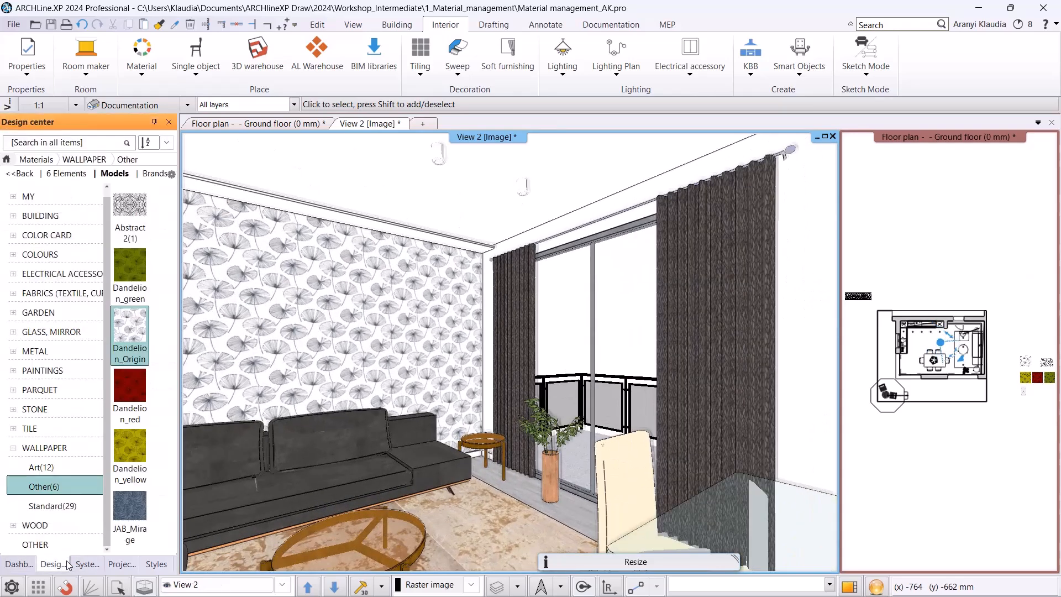
{"action": "left_click", "coordinate": [60, 294]}
{"action": "left_click", "coordinate": [61, 331]}
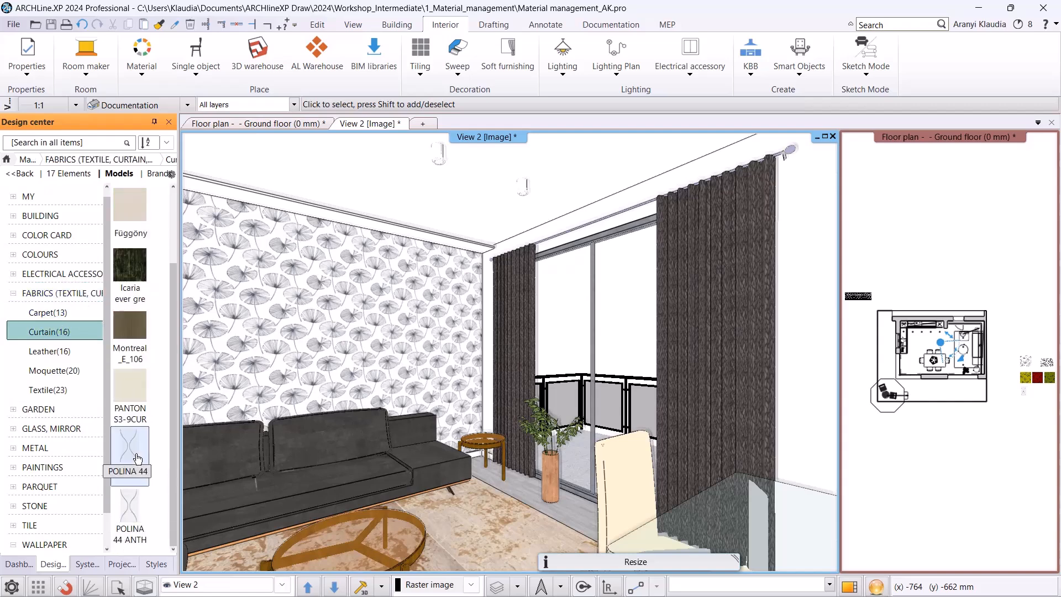
{"action": "double_click", "coordinate": [135, 456]}
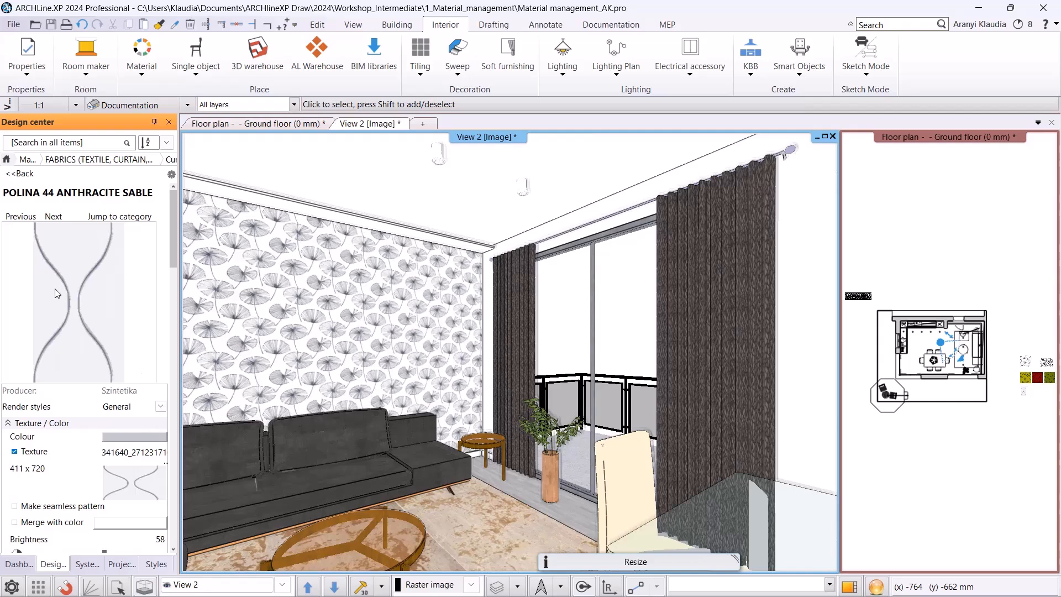
Replace the material of the dark curtains at the living room's balcony door with POLINA 44 ANTHRACITE SABLE.
{"action": "left_click_drag", "start_coordinate": [57, 293], "coordinate": [708, 304]}
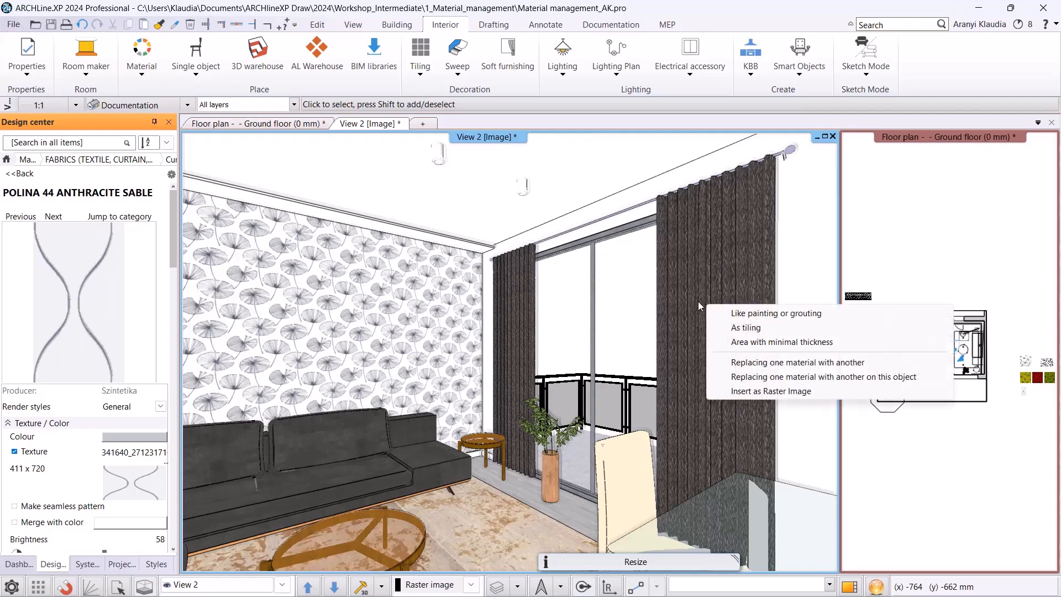
{"action": "left_click", "coordinate": [746, 390]}
{"action": "left_click", "coordinate": [706, 330]}
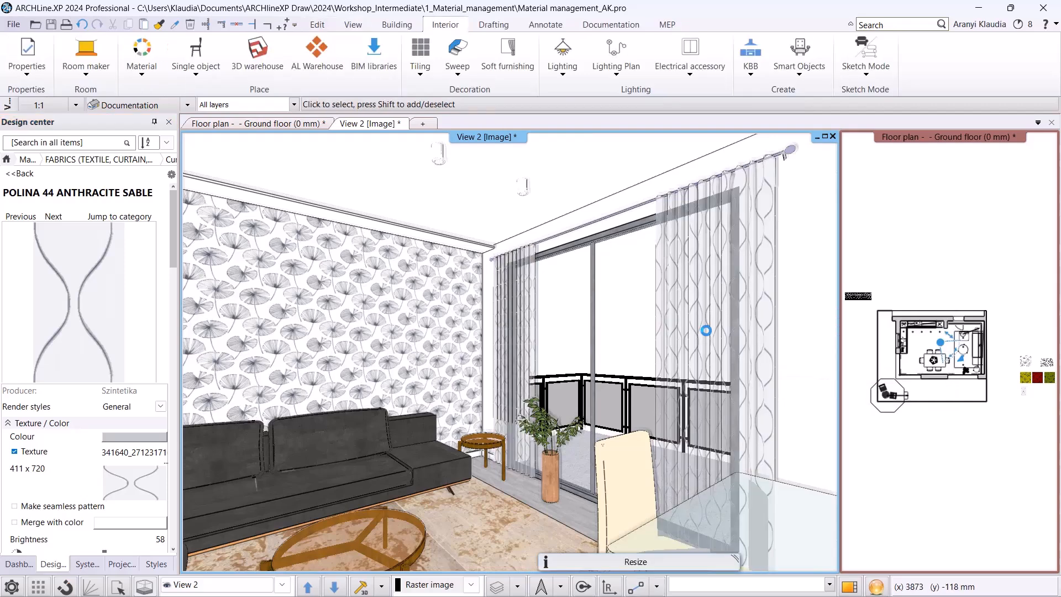
{"action": "left_click", "coordinate": [282, 583]}
{"action": "left_click", "coordinate": [226, 546]}
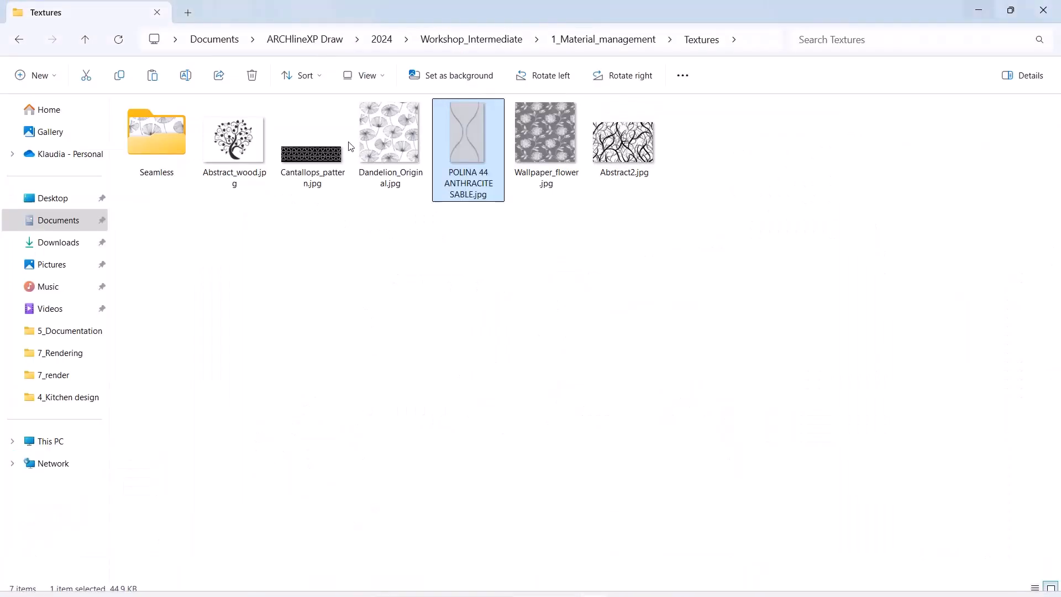
Insert Abstract_wood.jpg from the Textures folder as a raster image beside the curtain fabric image on the floor plan.
{"action": "left_click_drag", "start_coordinate": [235, 138], "coordinate": [751, 484]}
{"action": "scroll", "coordinate": [750, 484], "scroll_direction": "up", "scroll_amount": 2}
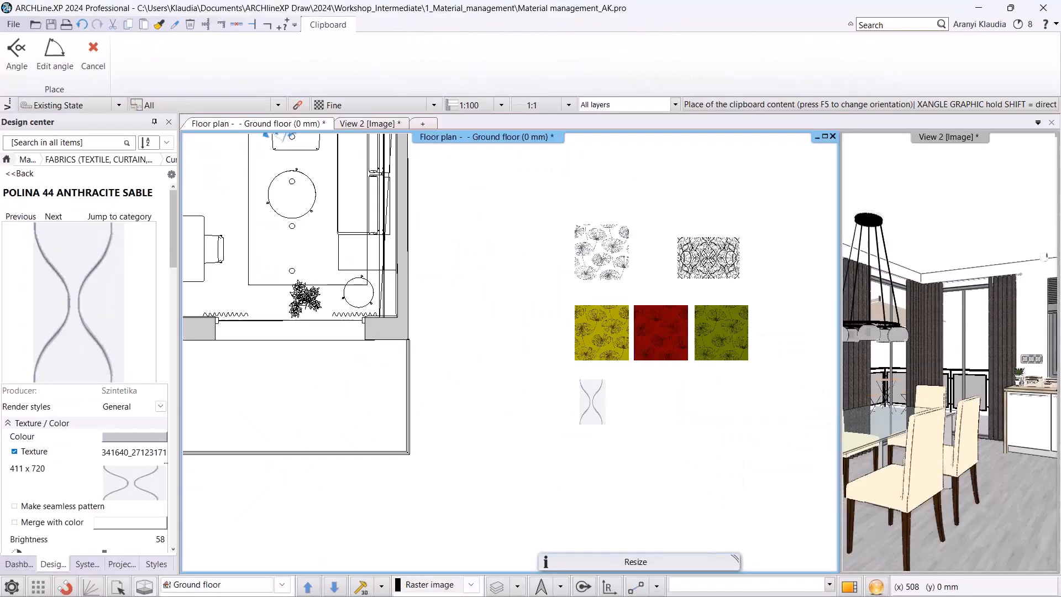
{"action": "scroll", "coordinate": [751, 484], "scroll_direction": "up", "scroll_amount": 3}
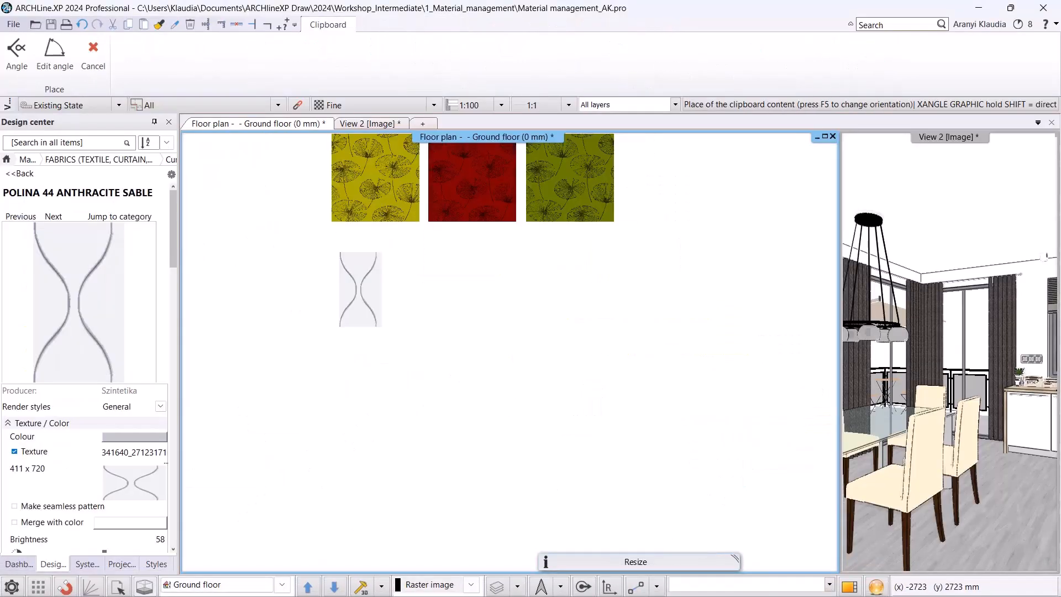
{"action": "left_click", "coordinate": [422, 328]}
{"action": "left_click", "coordinate": [498, 255]}
{"action": "scroll", "coordinate": [499, 260], "scroll_direction": "up", "scroll_amount": 3}
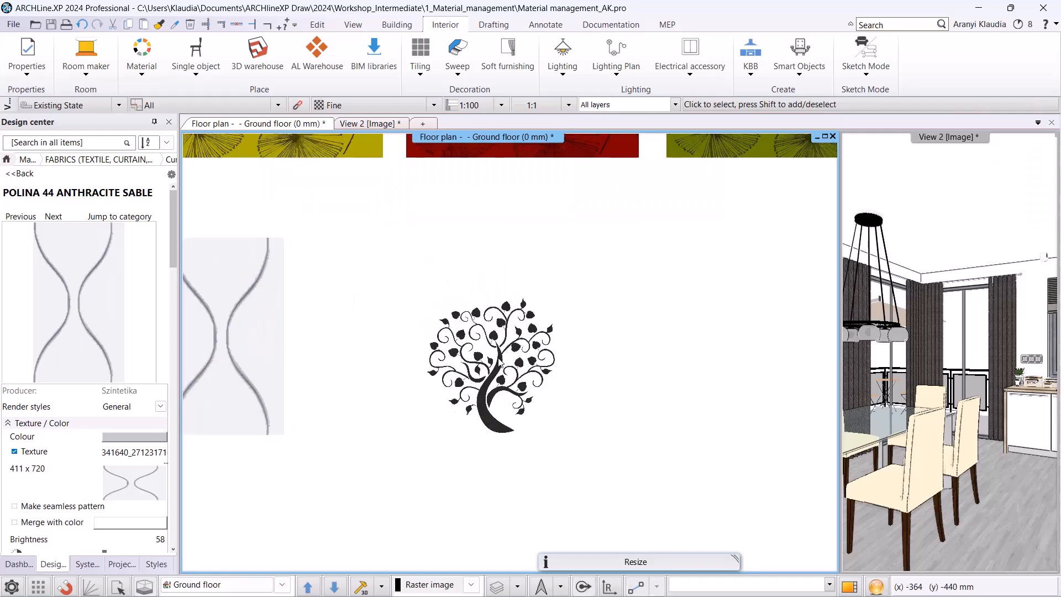
Make the white background of the tree image on the floor plan transparent at level 255.
{"action": "left_click", "coordinate": [528, 422]}
{"action": "right_click", "coordinate": [547, 490]}
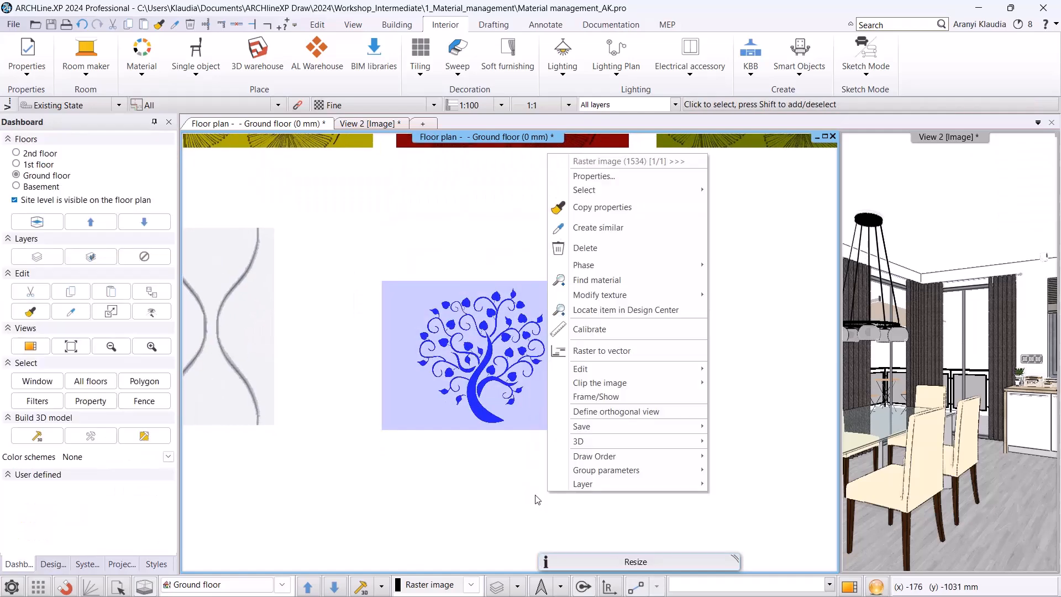
{"action": "mouse_move", "coordinate": [658, 376]}
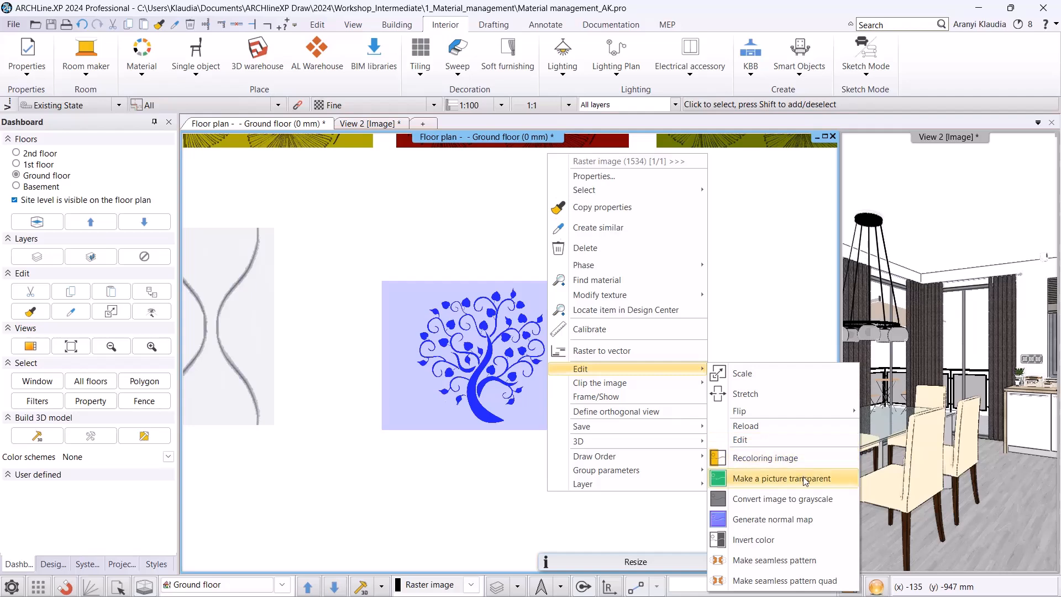
{"action": "left_click", "coordinate": [782, 478]}
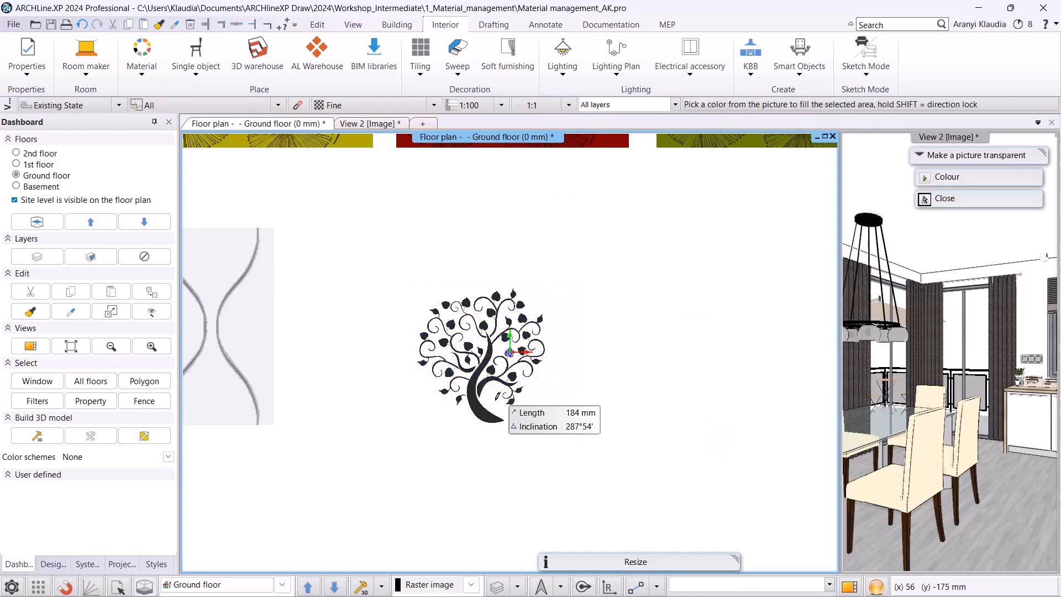
{"action": "left_click", "coordinate": [494, 399]}
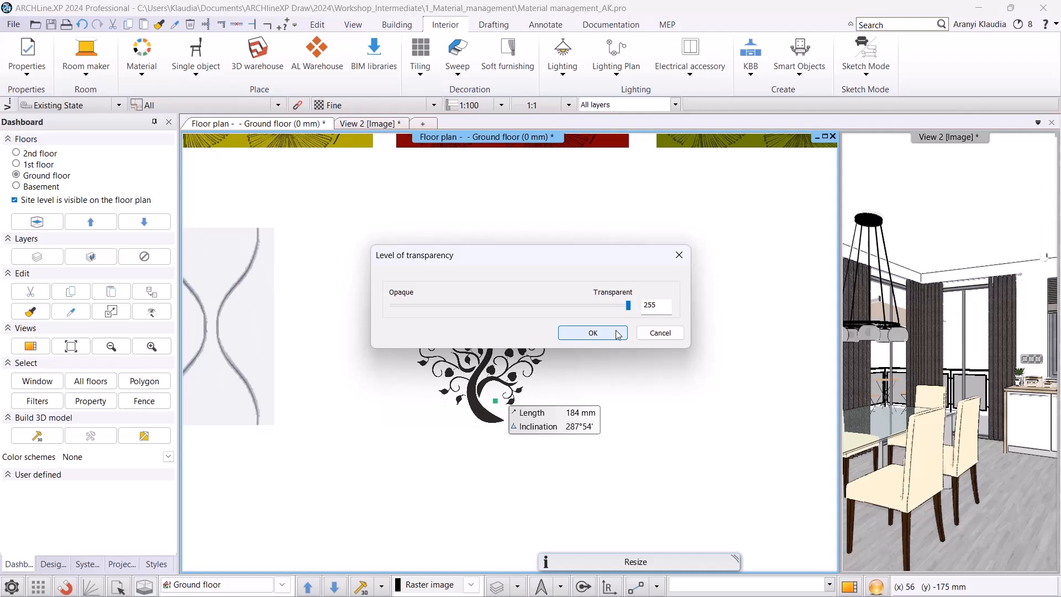
{"action": "left_click", "coordinate": [592, 333]}
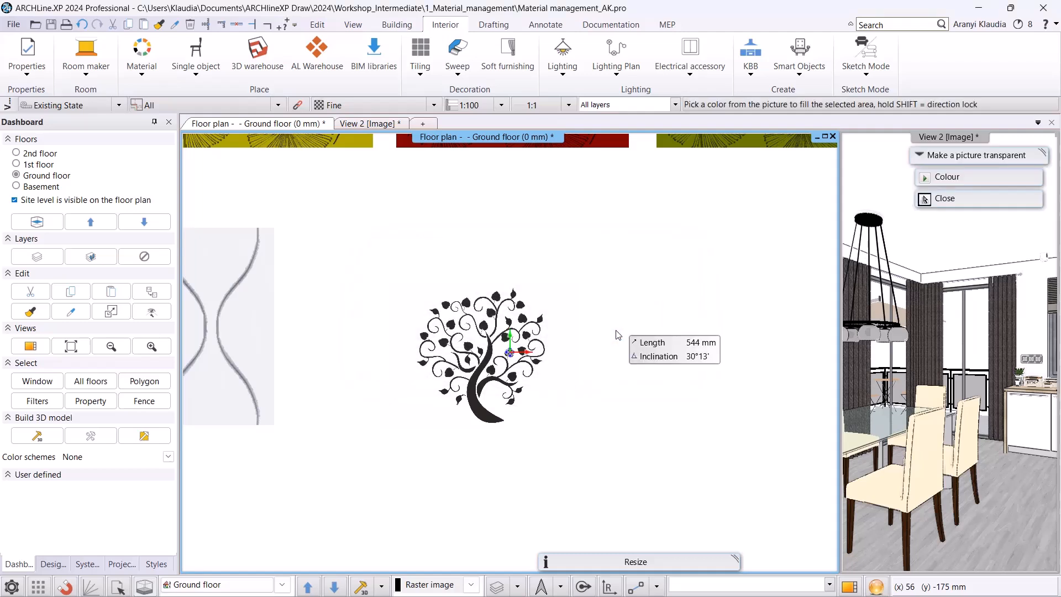
{"action": "key", "text": "Escape"}
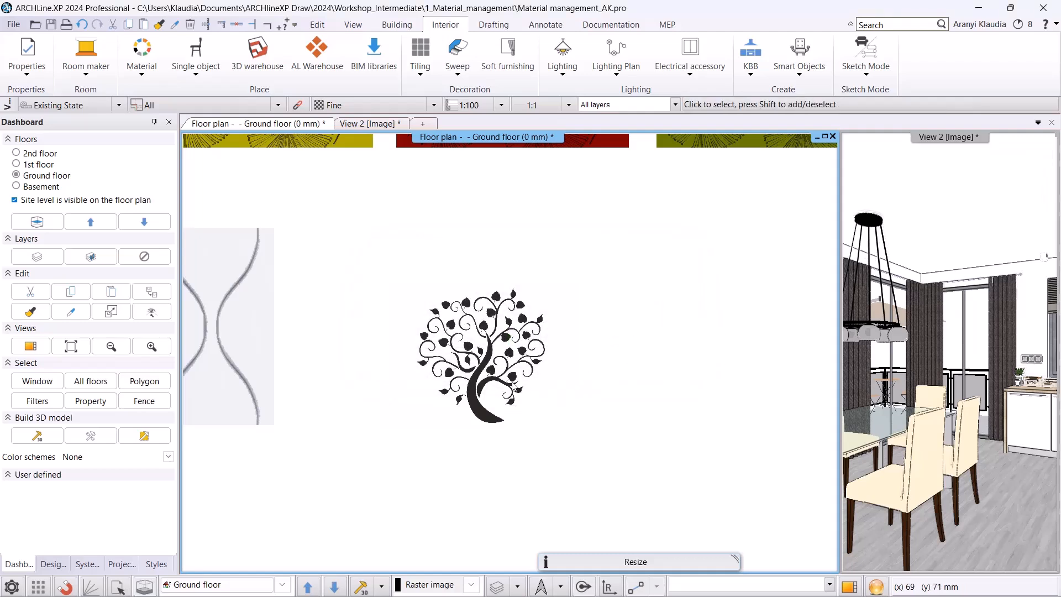
Save the tree image as library material Abstract_wood(1) in category WALLPAPER, sub category Other, with producer ak.
{"action": "left_click", "coordinate": [514, 387]}
{"action": "right_click", "coordinate": [545, 410]}
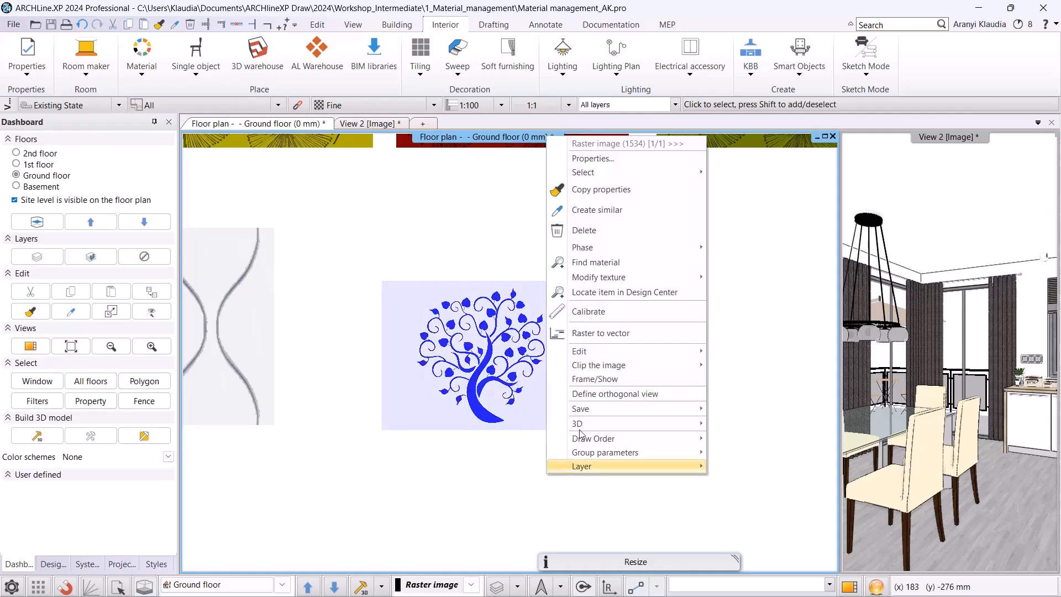
{"action": "mouse_move", "coordinate": [593, 412]}
{"action": "left_click", "coordinate": [750, 407]}
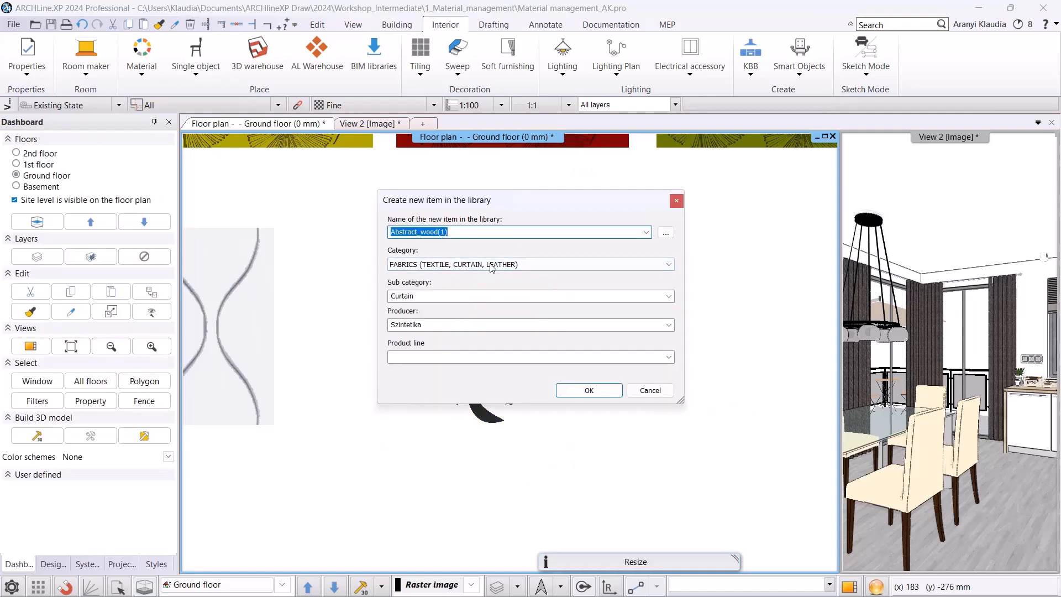
{"action": "left_click", "coordinate": [476, 267]}
{"action": "left_click", "coordinate": [407, 399]}
{"action": "left_click", "coordinate": [668, 296]}
{"action": "left_click", "coordinate": [403, 317]}
{"action": "left_click_drag", "start_coordinate": [428, 325], "coordinate": [344, 335]}
{"action": "type", "text": "AK"}
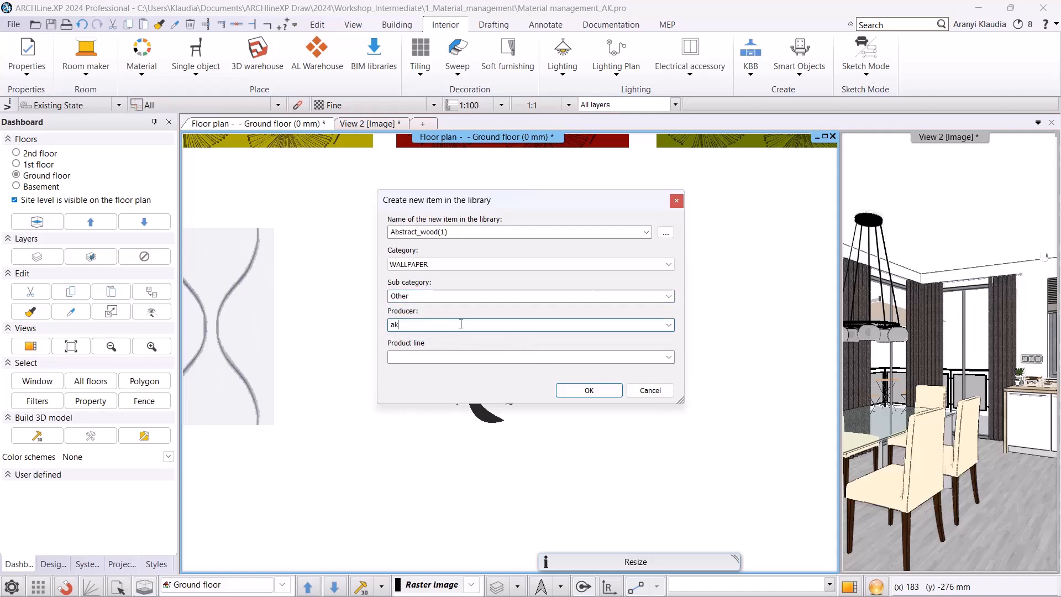
{"action": "left_click", "coordinate": [569, 391]}
Set the Abstract_wood(1) texture's width to 800 mm and height to 1200 mm, and save the material.
{"action": "scroll", "coordinate": [637, 323], "scroll_direction": "down", "scroll_amount": 5}
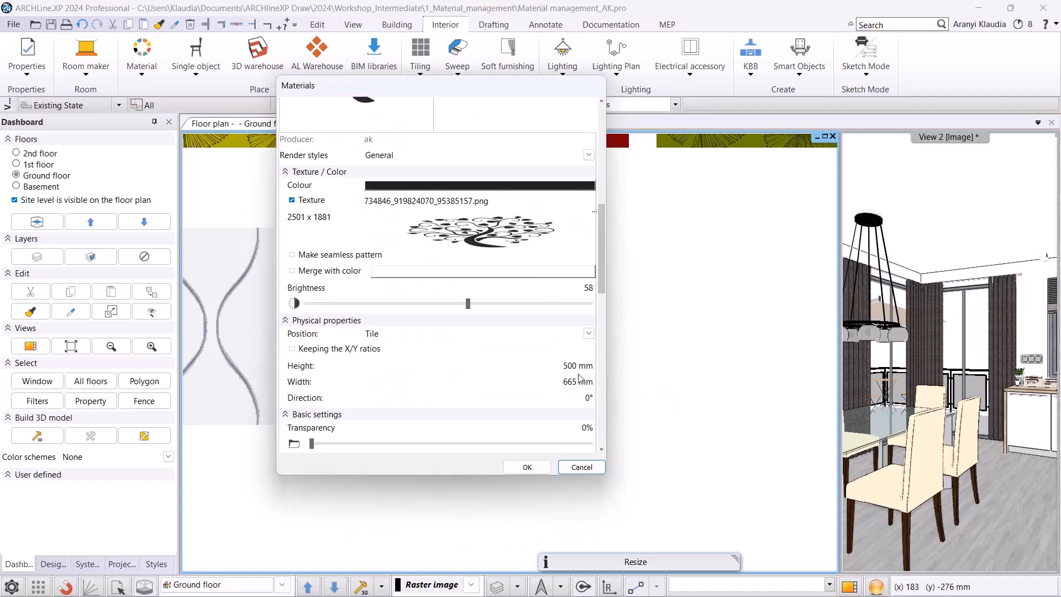
{"action": "left_click", "coordinate": [580, 381]}
{"action": "type", "text": "800"}
{"action": "left_click", "coordinate": [580, 365]}
{"action": "type", "text": "1200"}
{"action": "key", "text": "Tab"}
{"action": "left_click", "coordinate": [526, 467]}
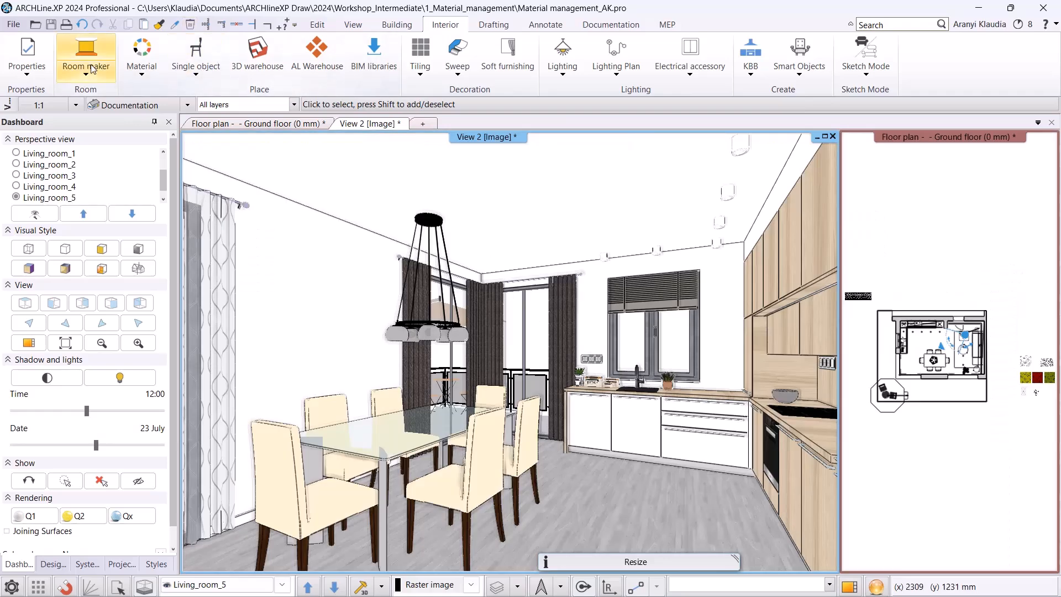
Open the Picture on wall properties and disable the picture's frame and matting.
{"action": "left_click", "coordinate": [27, 55]}
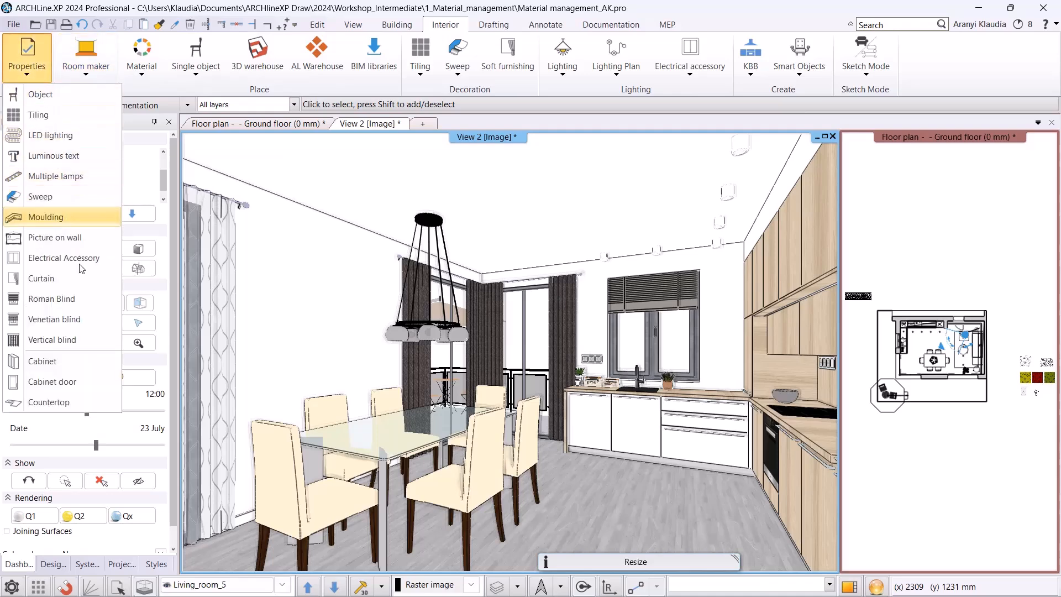
{"action": "left_click", "coordinate": [62, 235]}
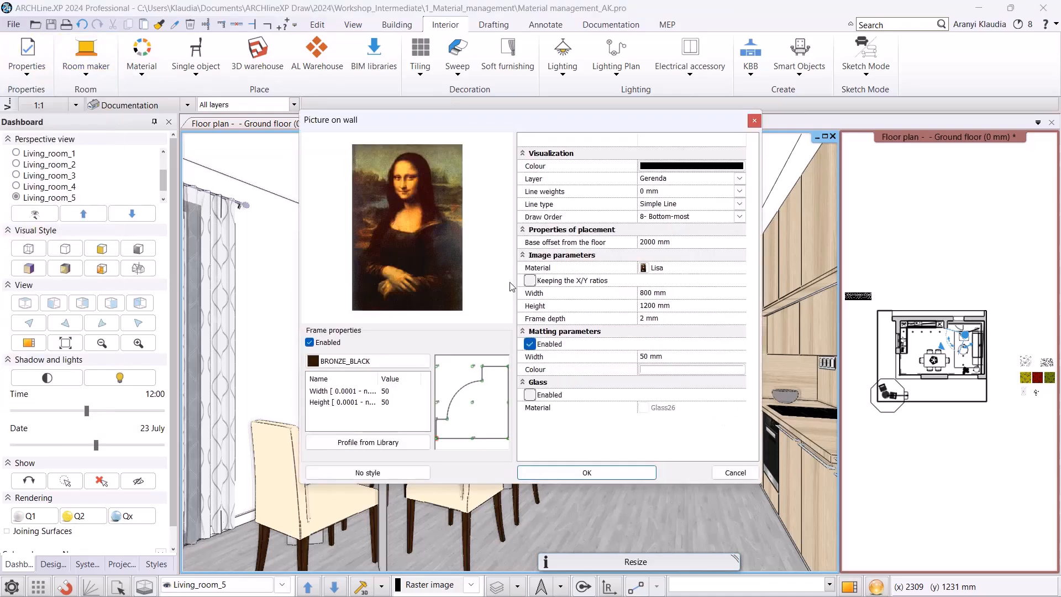
{"action": "left_click", "coordinate": [345, 342]}
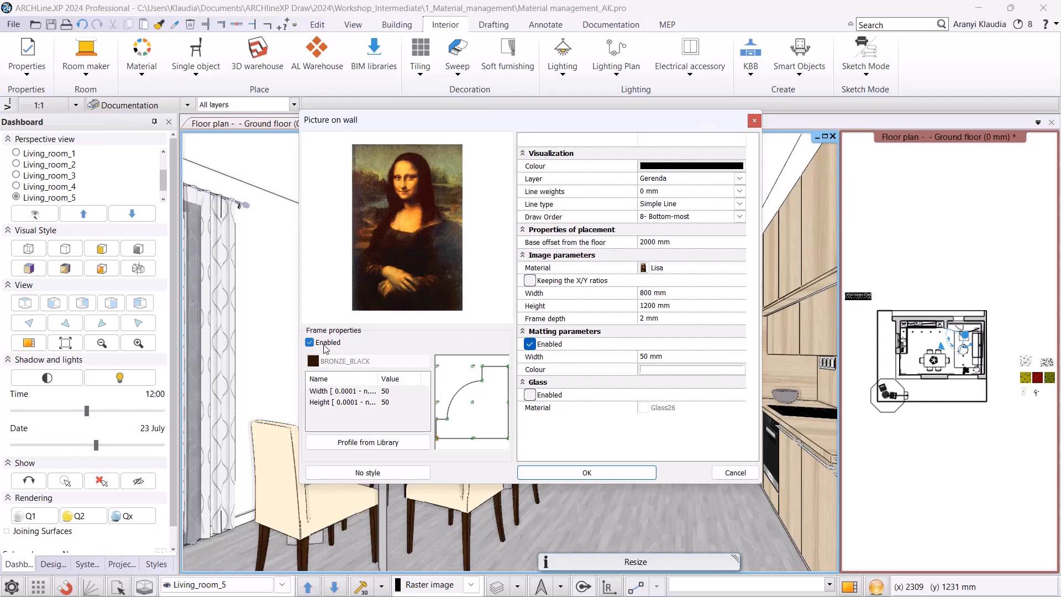
{"action": "left_click", "coordinate": [529, 345]}
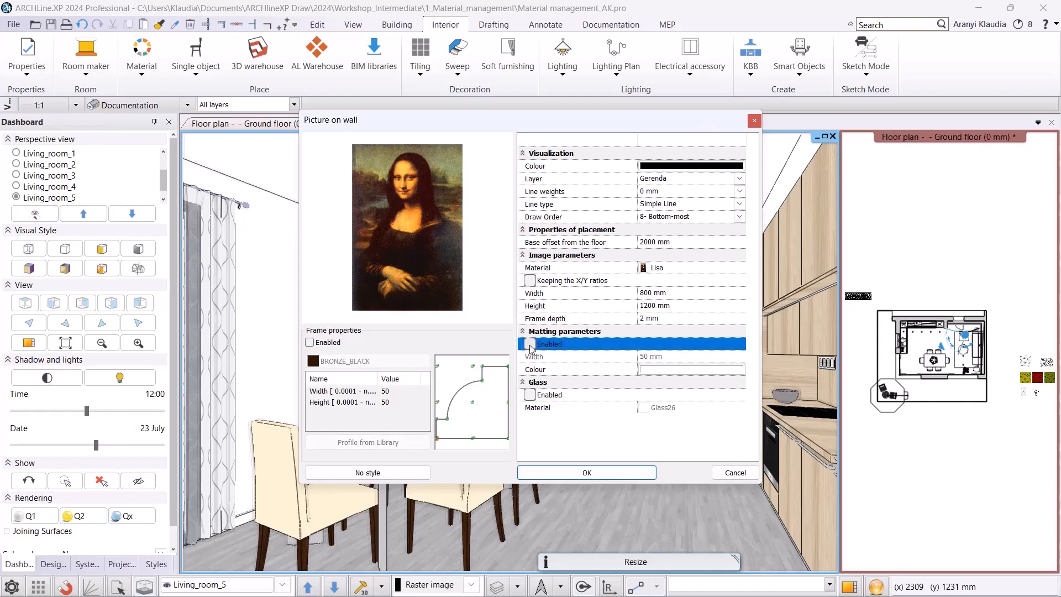
Search the materials for "abs", assign Abstract_wood(1) as the wall picture's material, and save the picture settings.
{"action": "left_click", "coordinate": [656, 269]}
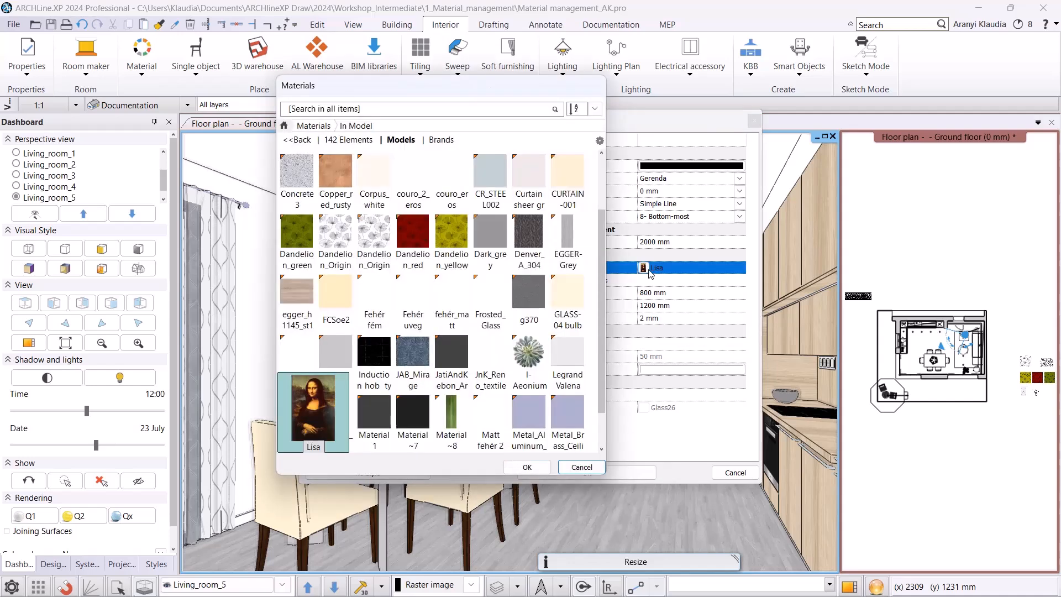
{"action": "left_click", "coordinate": [301, 111]}
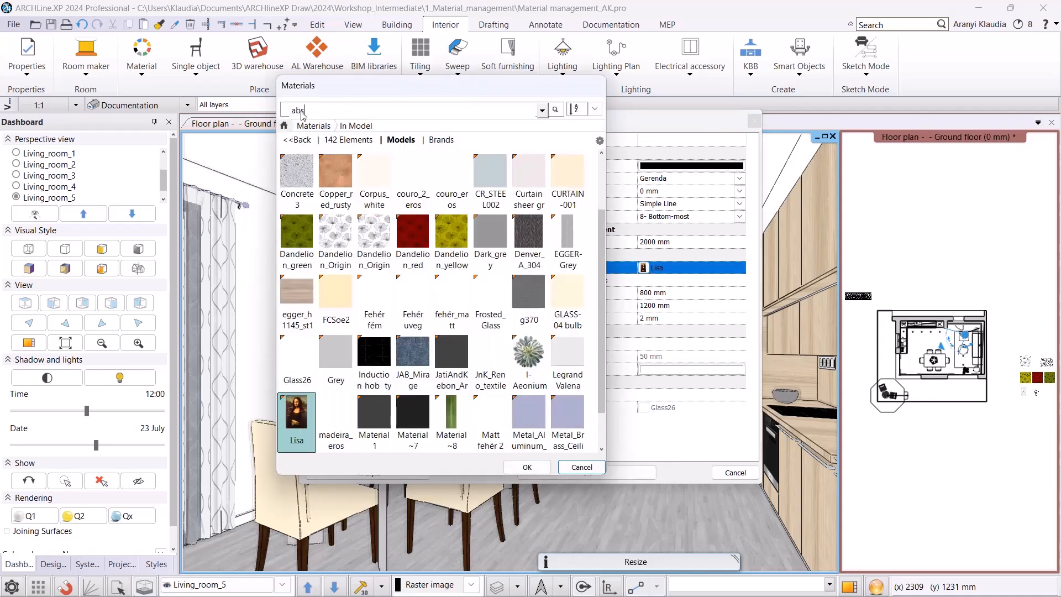
{"action": "type", "text": "abs"}
{"action": "key", "text": "Return"}
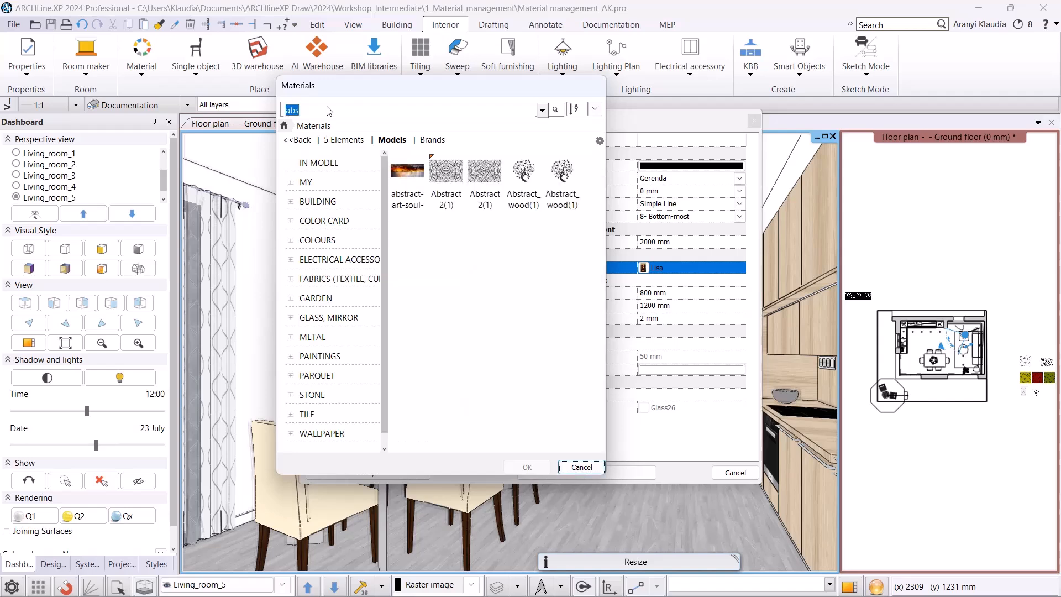
{"action": "left_click", "coordinate": [524, 174]}
{"action": "left_click", "coordinate": [527, 467]}
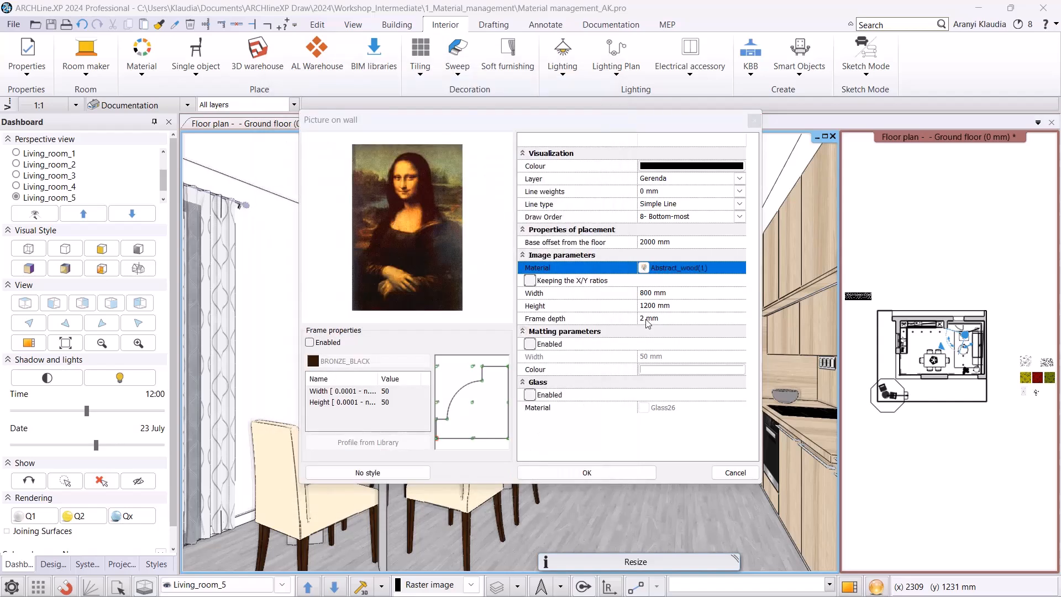
{"action": "left_click", "coordinate": [551, 338]}
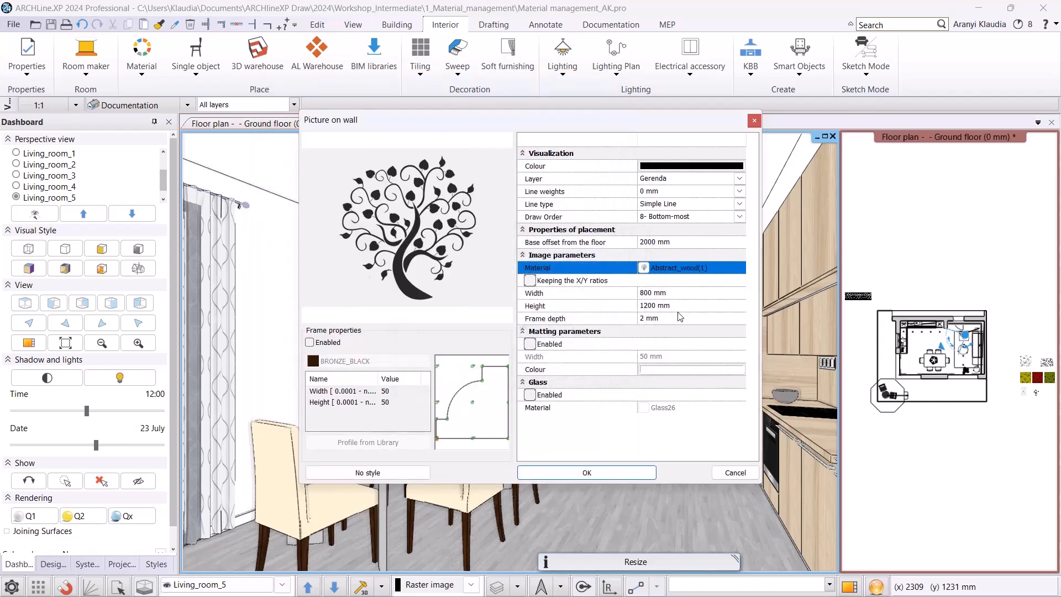
{"action": "left_click", "coordinate": [601, 474]}
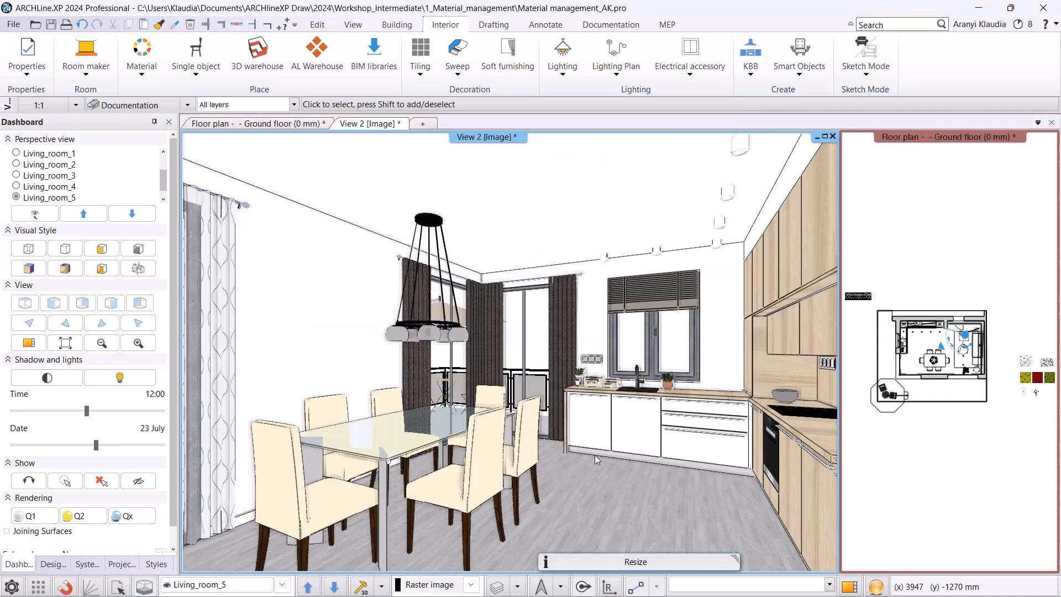
Place the tree picture on the living room wall between the sheer and dark curtains, behind the dining table.
{"action": "left_click", "coordinate": [196, 75]}
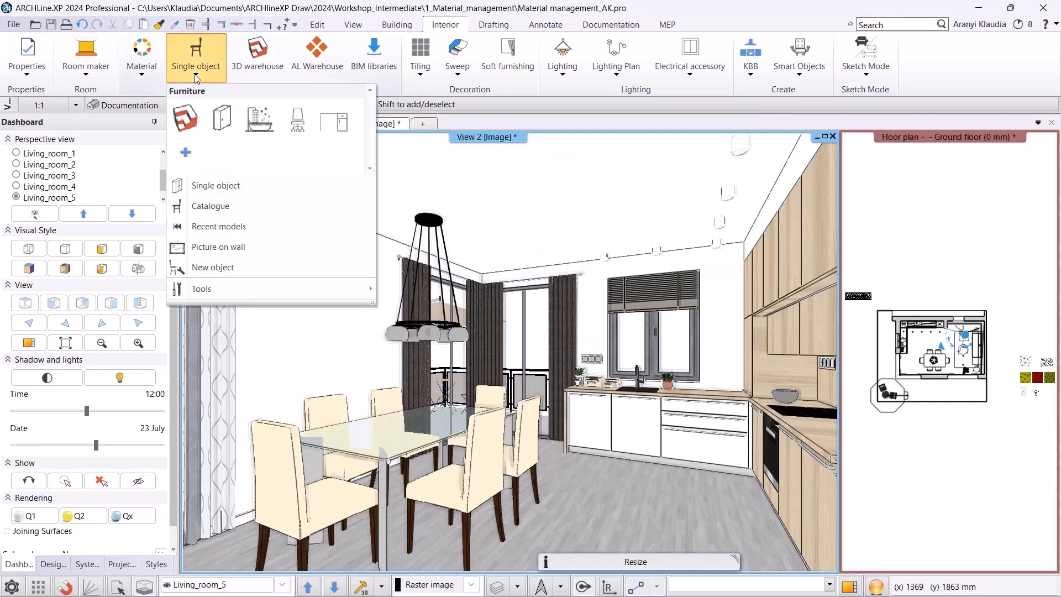
{"action": "left_click", "coordinate": [240, 244]}
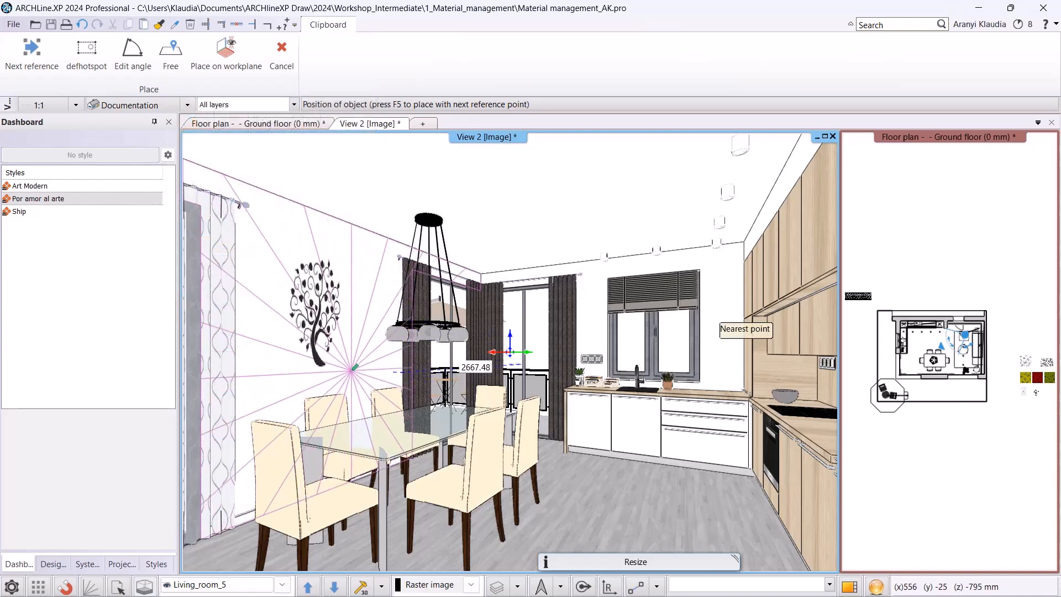
{"action": "left_click", "coordinate": [350, 363]}
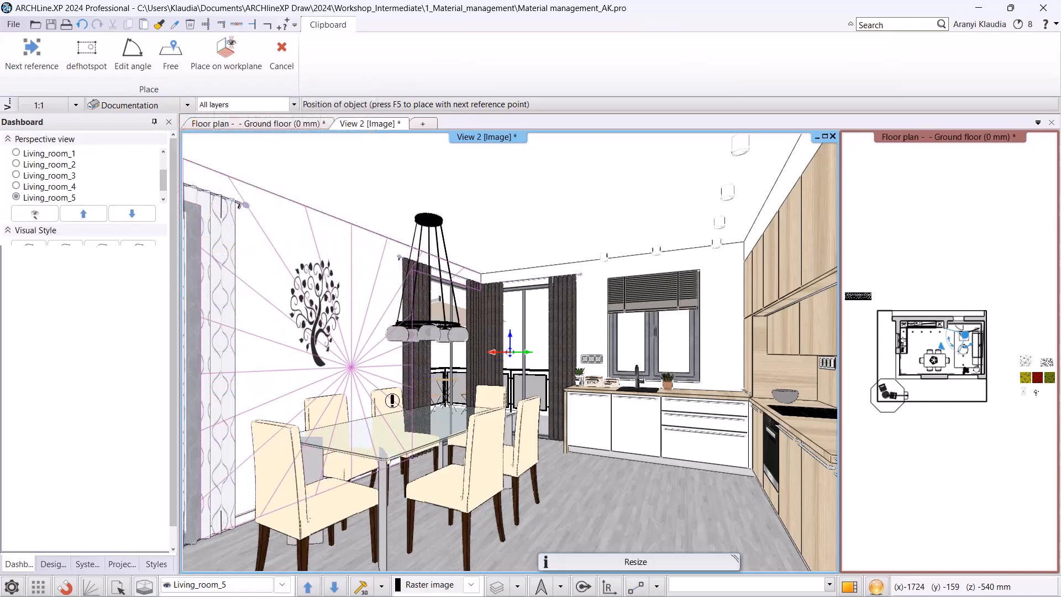
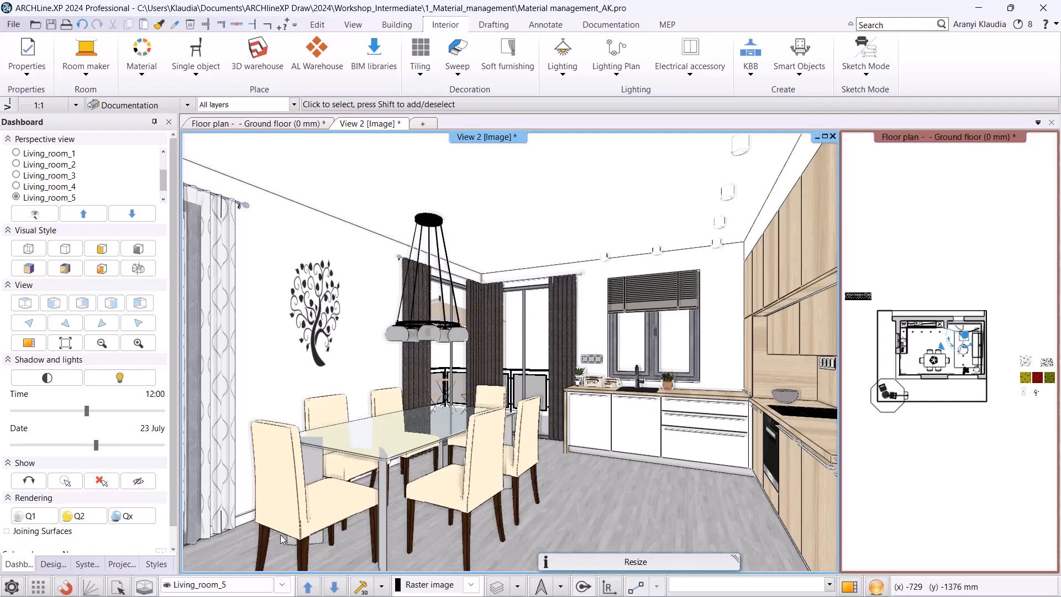
Switch to the Living_room_6 perspective view and open the Blockwork material from the Building Brick library.
{"action": "left_click", "coordinate": [282, 584]}
{"action": "left_click", "coordinate": [230, 560]}
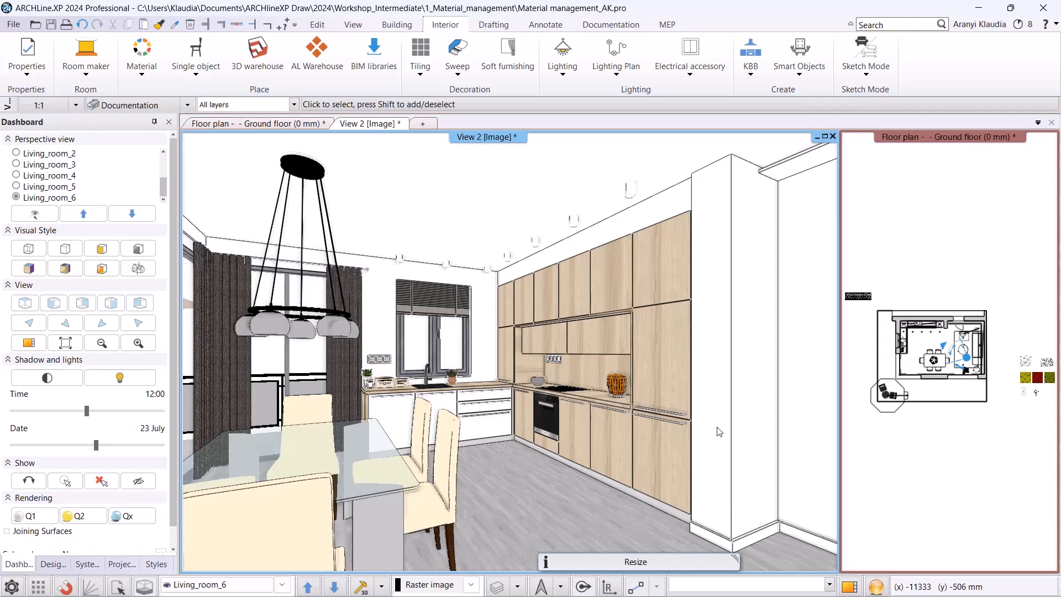
{"action": "left_click", "coordinate": [53, 563]}
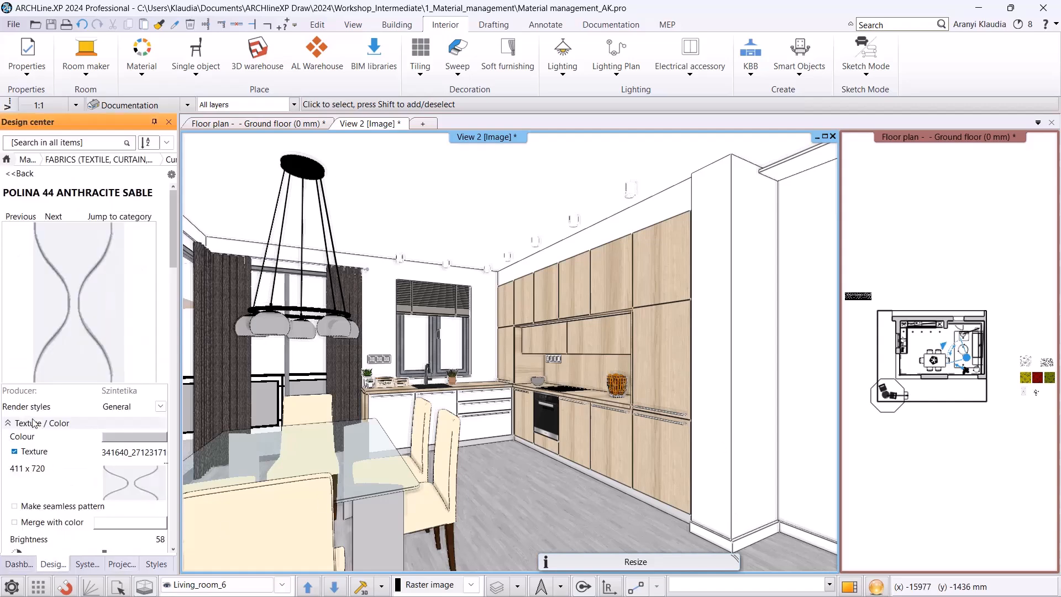
{"action": "left_click", "coordinate": [7, 159]}
{"action": "left_click", "coordinate": [127, 279]}
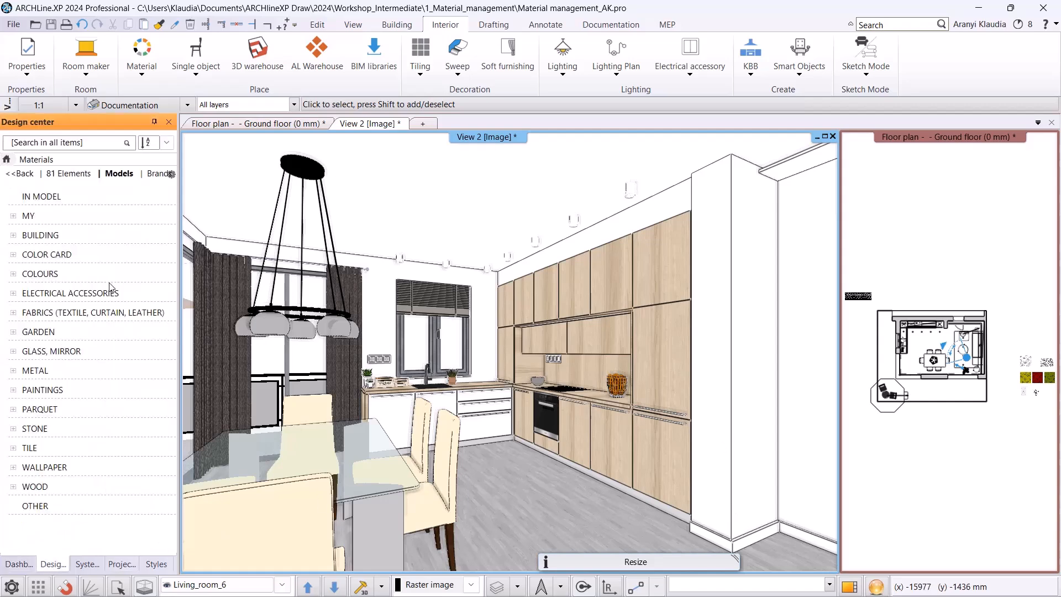
{"action": "left_click", "coordinate": [46, 233]}
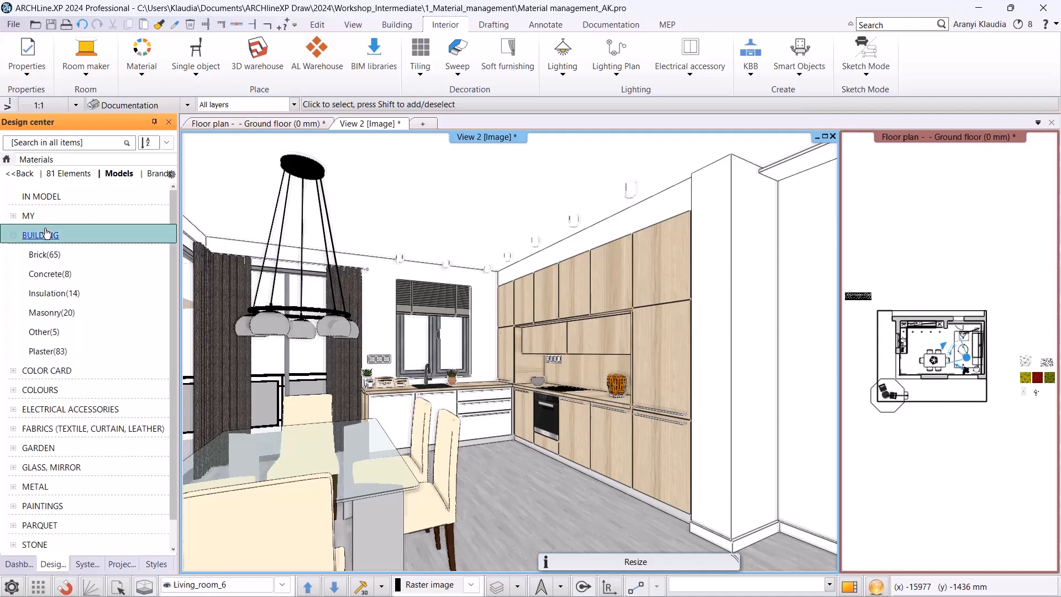
{"action": "left_click", "coordinate": [53, 256]}
{"action": "double_click", "coordinate": [130, 206]}
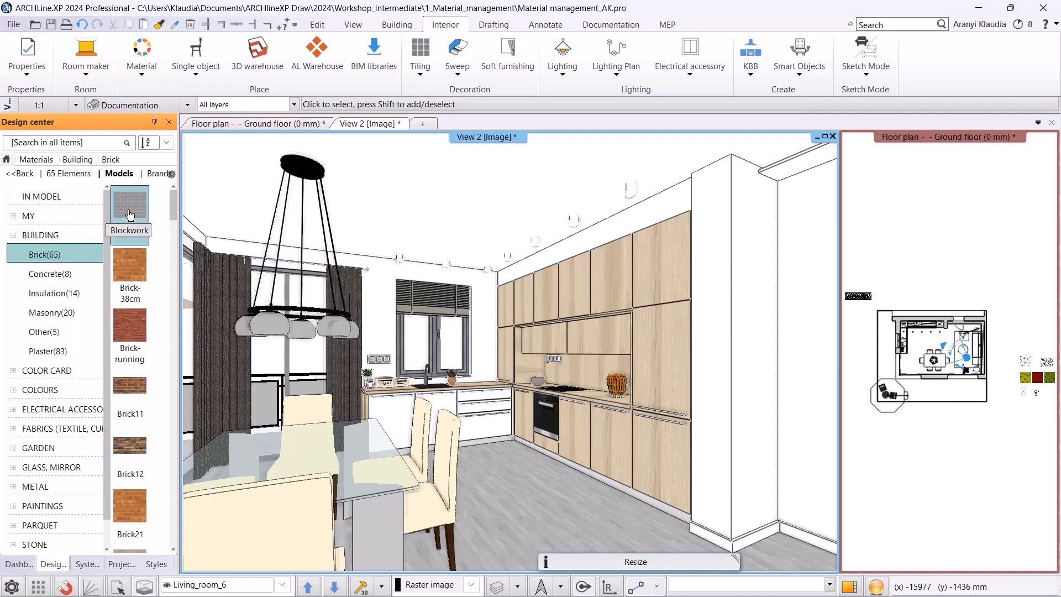
Apply the Blockwork material to the protruding white wall beside the tall kitchen cabinets.
{"action": "left_click_drag", "start_coordinate": [60, 307], "coordinate": [760, 369]}
{"action": "left_click", "coordinate": [801, 367]}
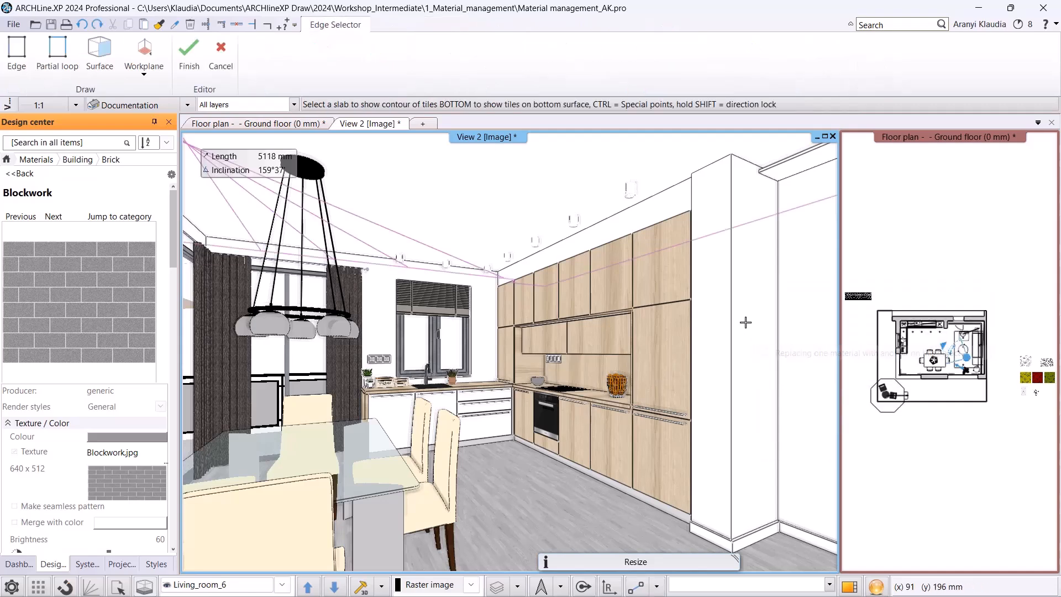
{"action": "left_click", "coordinate": [766, 314]}
Find the material of the blockwork-covered wall beside the kitchen cabinets in the Design Center.
{"action": "scroll", "coordinate": [770, 376], "scroll_direction": "up", "scroll_amount": 5}
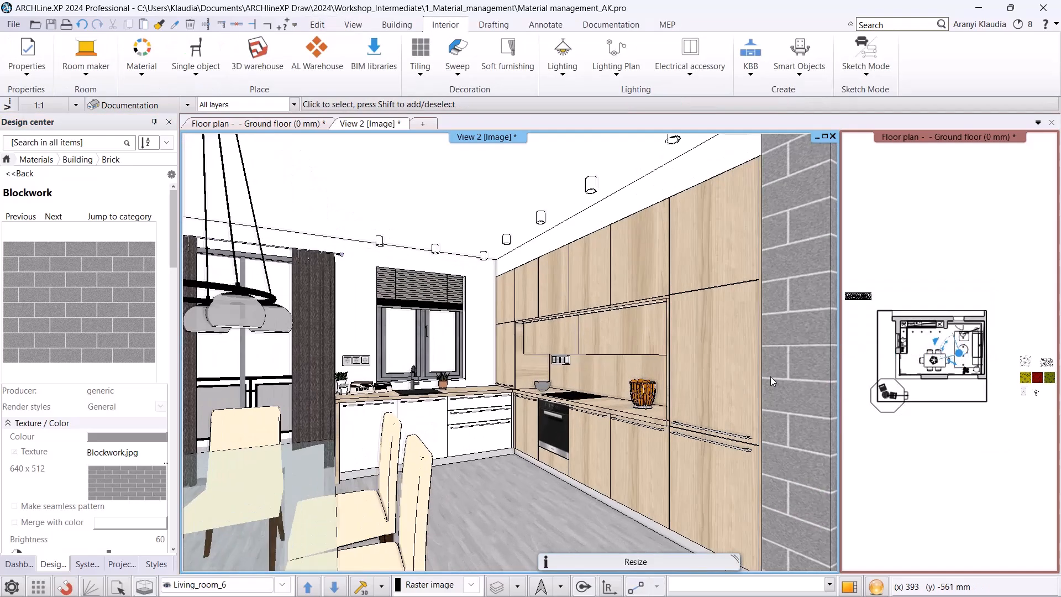
{"action": "scroll", "coordinate": [761, 347], "scroll_direction": "up", "scroll_amount": 2}
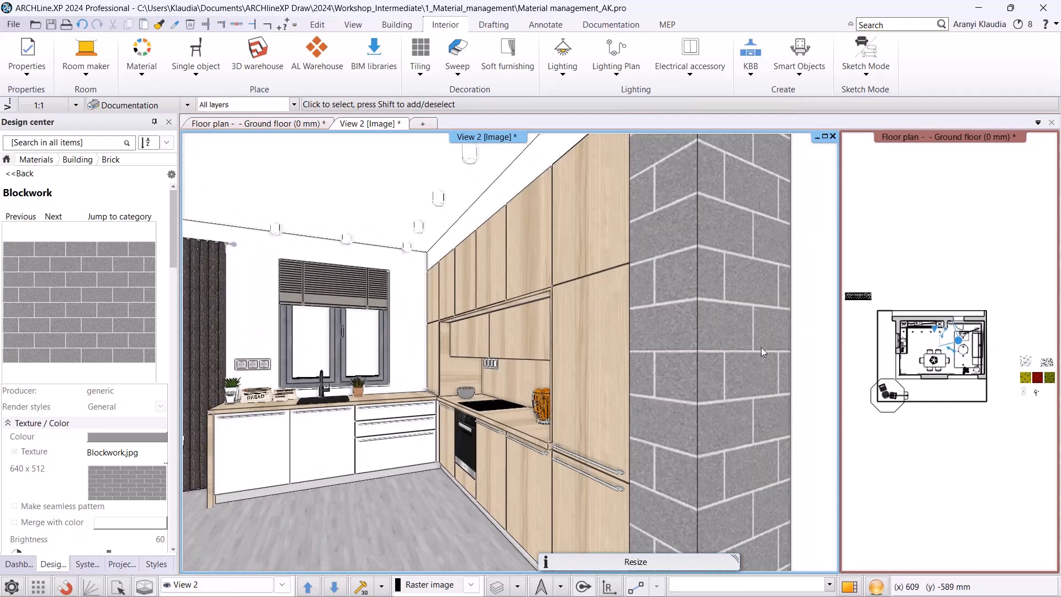
{"action": "right_click", "coordinate": [738, 341]}
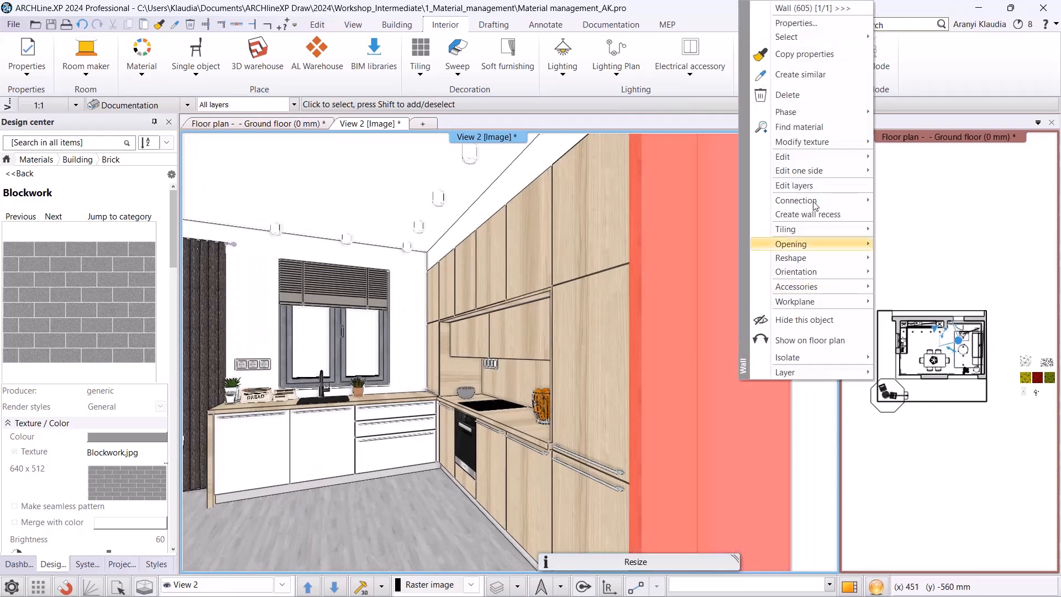
{"action": "left_click", "coordinate": [798, 132]}
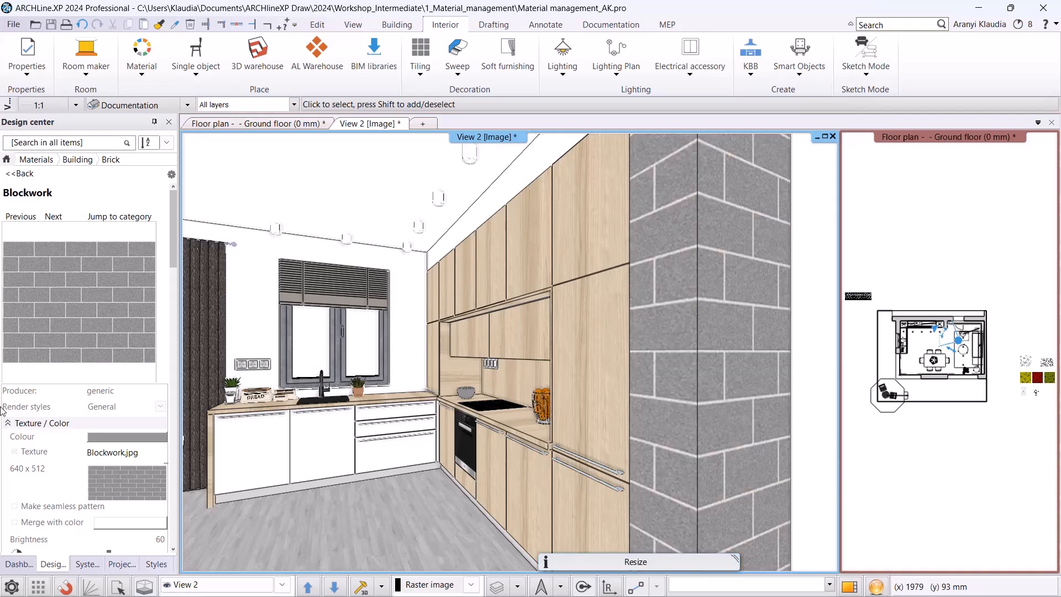
Switch the kitchen's 3D view to the realistic visual style that shows the materials' texture properties.
{"action": "scroll", "coordinate": [71, 460], "scroll_direction": "down", "scroll_amount": 8}
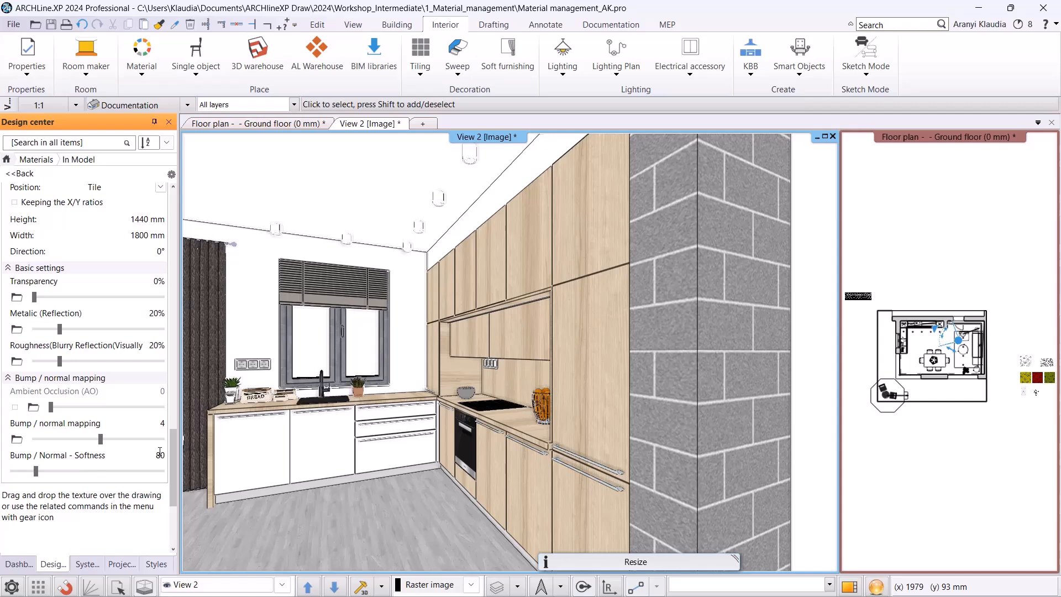
{"action": "left_click", "coordinate": [18, 564]}
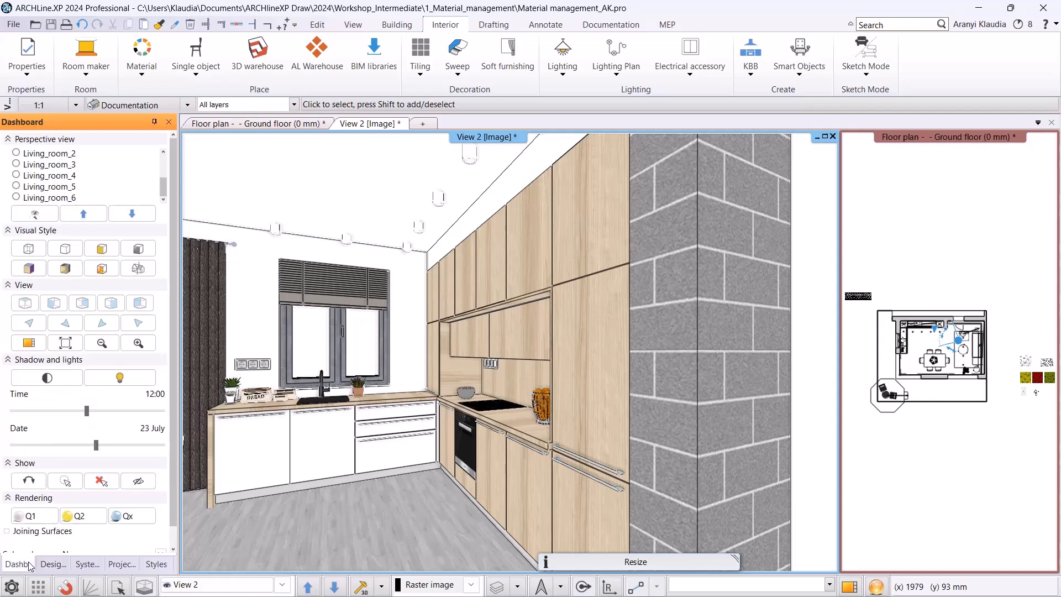
{"action": "left_click", "coordinate": [65, 268]}
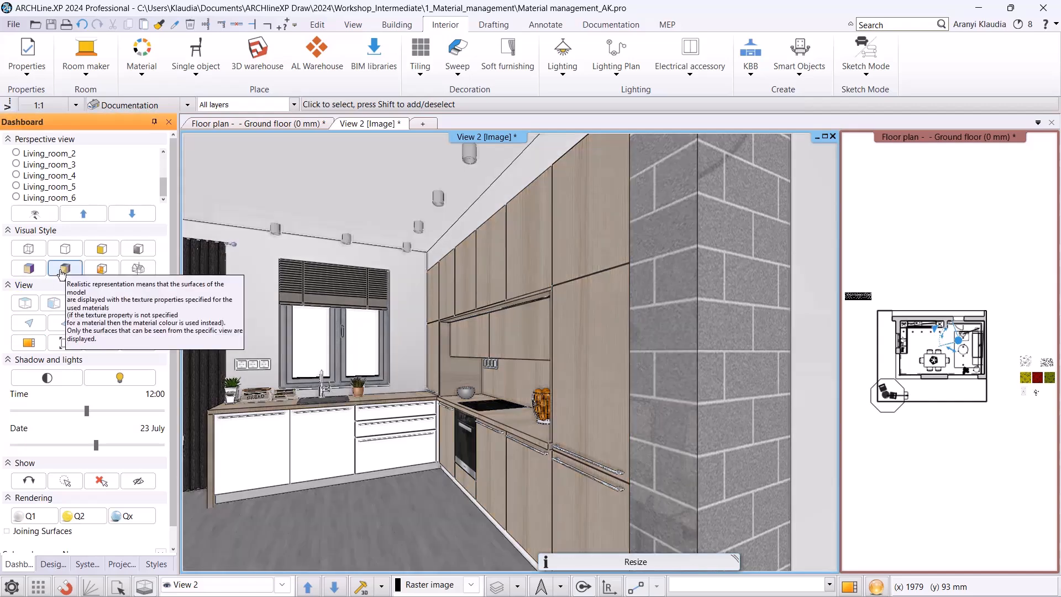
Find the blockwork wall's material in the Design Center and set its bump / normal mapping to 21 and softness to 46.
{"action": "right_click", "coordinate": [760, 304]}
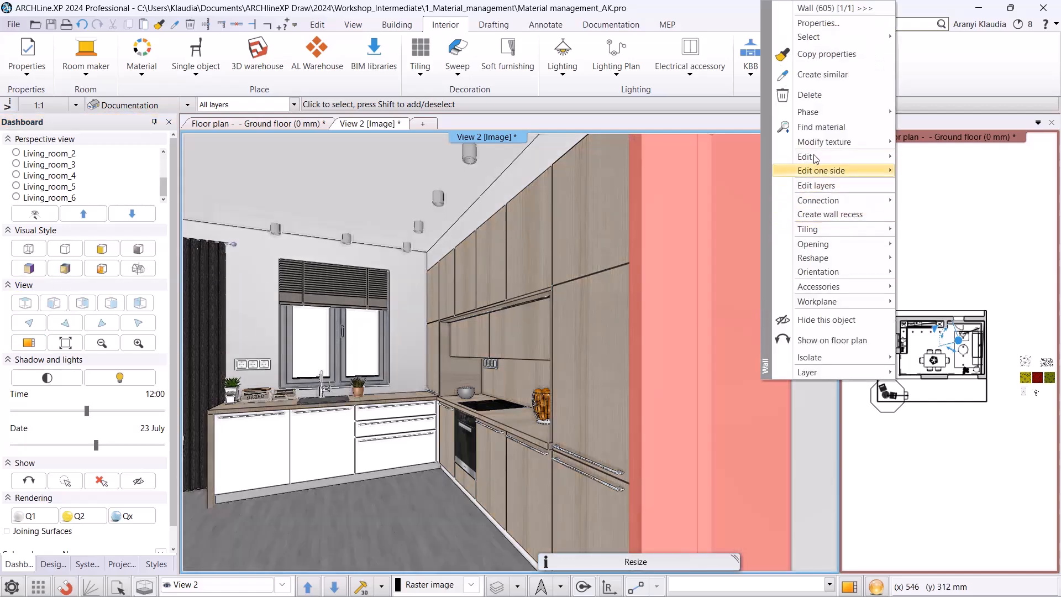
{"action": "left_click", "coordinate": [818, 128]}
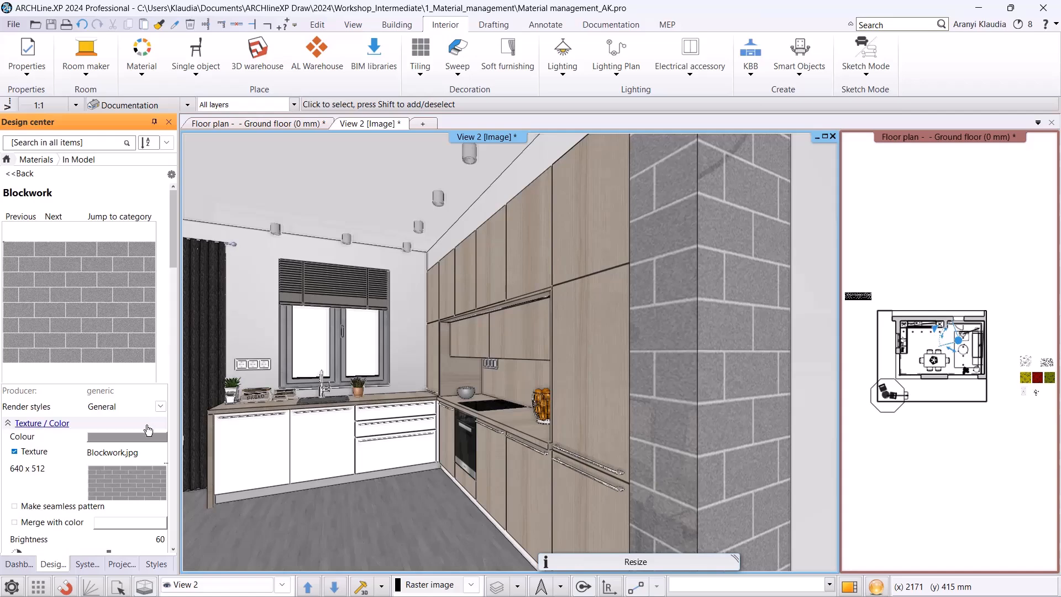
{"action": "scroll", "coordinate": [152, 448], "scroll_direction": "down", "scroll_amount": 7}
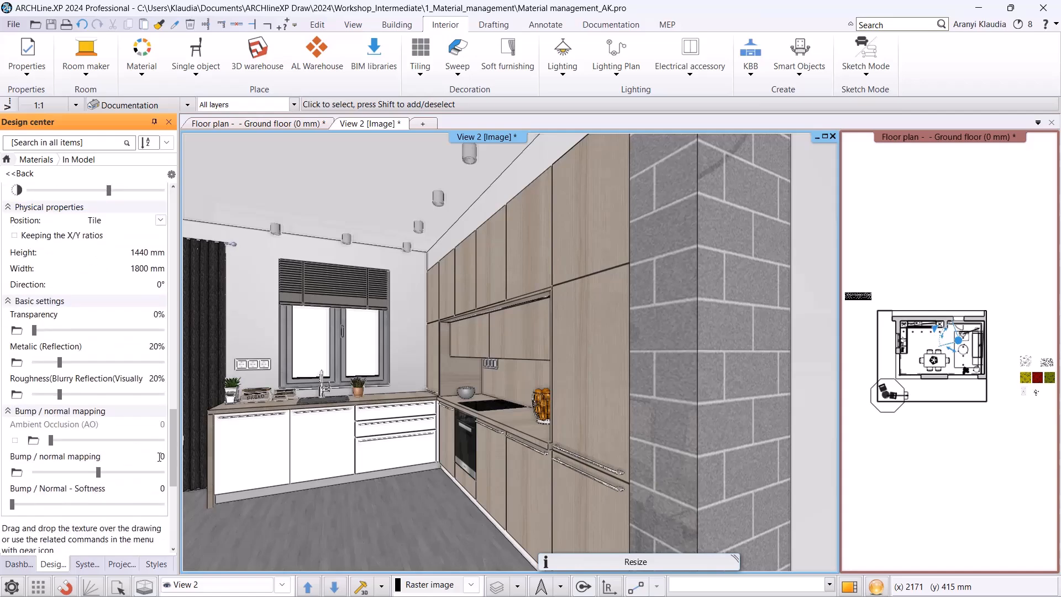
{"action": "type", "text": "21"}
{"action": "left_click", "coordinate": [162, 488]}
{"action": "type", "text": "46"}
{"action": "key", "text": "Return"}
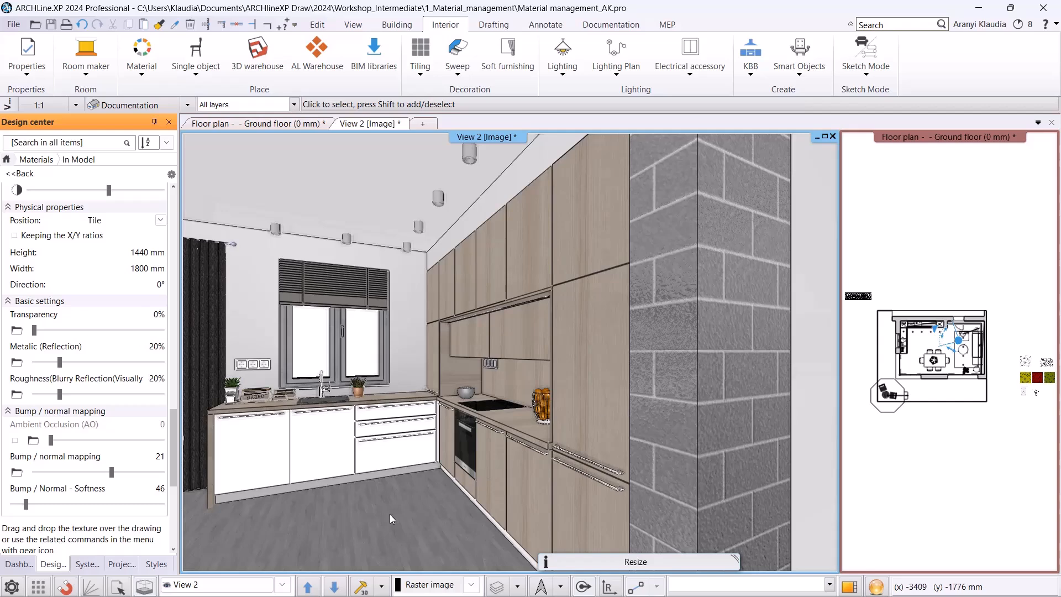
Switch to the Living_room_3 perspective view and find the material of the floral wallpaper behind the sofa.
{"action": "left_click", "coordinate": [283, 584]}
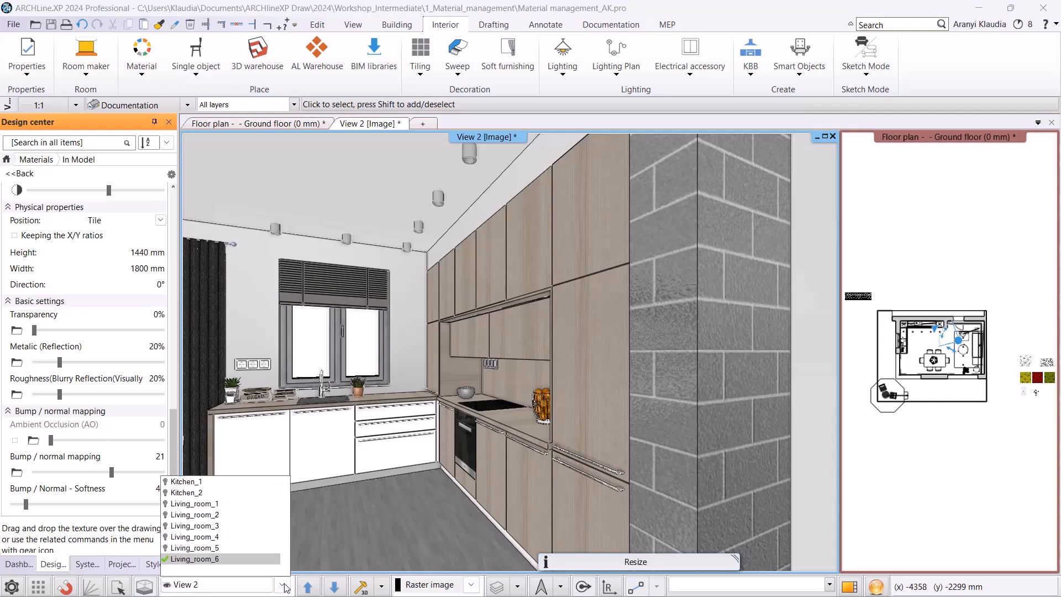
{"action": "left_click", "coordinate": [202, 526]}
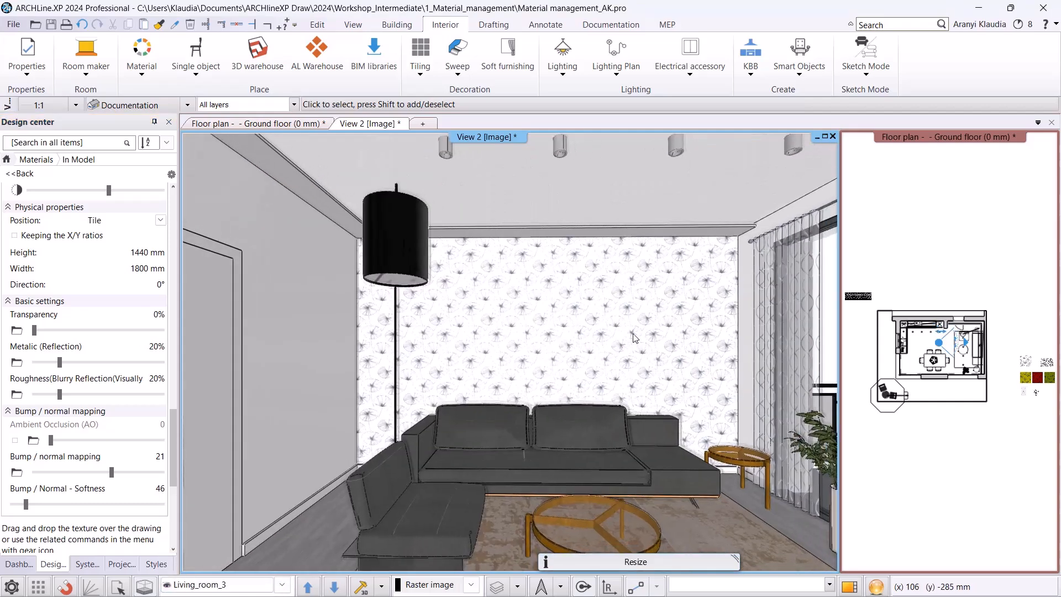
{"action": "scroll", "coordinate": [634, 335], "scroll_direction": "up", "scroll_amount": 2}
{"action": "scroll", "coordinate": [634, 339], "scroll_direction": "up", "scroll_amount": 3}
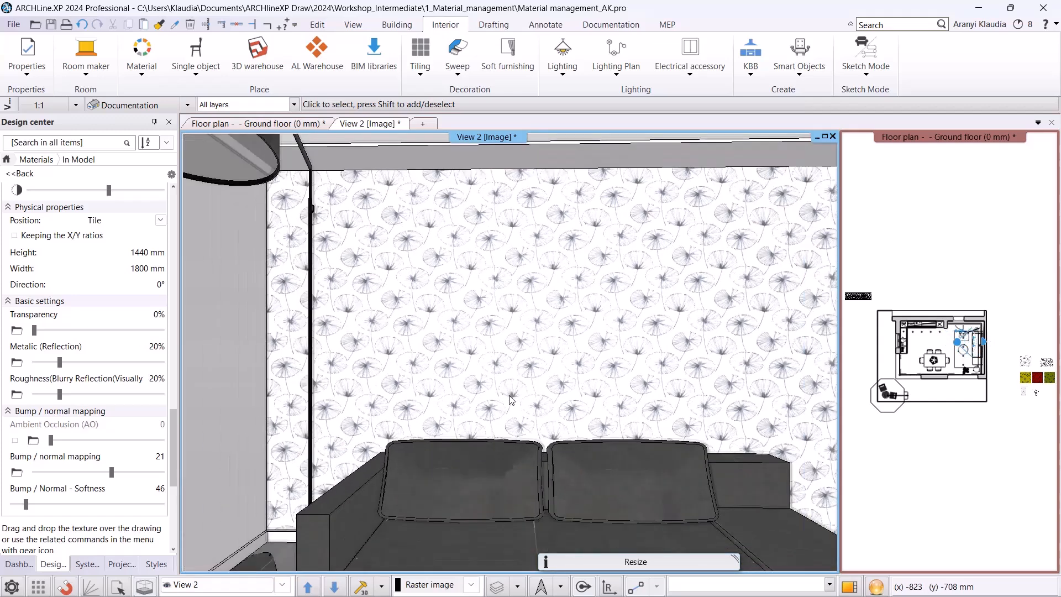
{"action": "right_click", "coordinate": [440, 300]}
{"action": "left_click", "coordinate": [498, 426]}
{"action": "scroll", "coordinate": [111, 379], "scroll_direction": "down", "scroll_amount": 5}
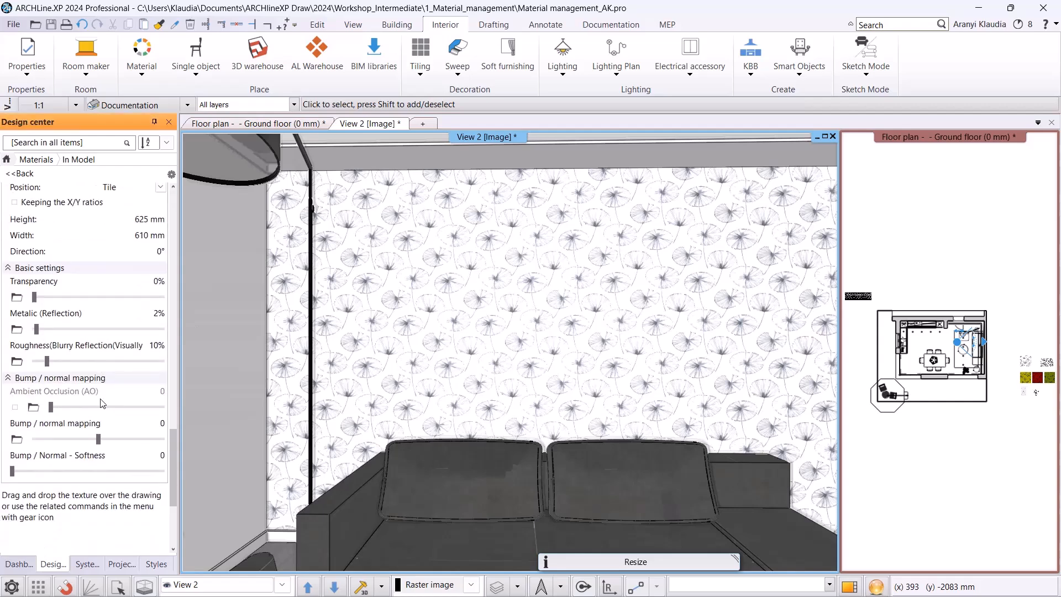
Assign the Wallpaper - Splash surface as the floral wallpaper material's bump / normal map.
{"action": "left_click", "coordinate": [17, 440]}
{"action": "scroll", "coordinate": [220, 417], "scroll_direction": "down", "scroll_amount": 5}
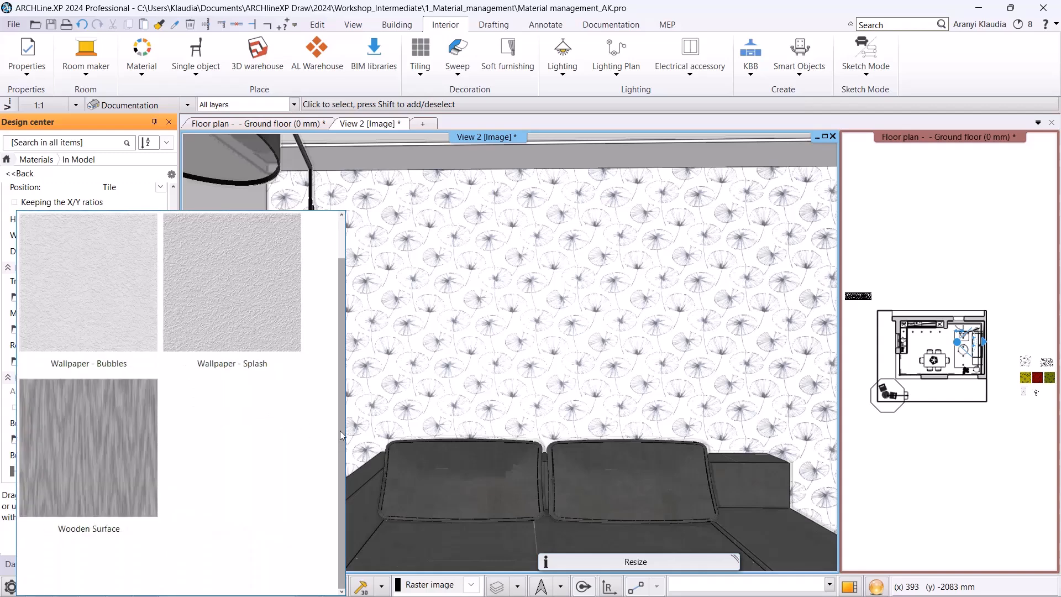
{"action": "scroll", "coordinate": [340, 429], "scroll_direction": "up", "scroll_amount": 2}
{"action": "scroll", "coordinate": [302, 434], "scroll_direction": "down", "scroll_amount": 1}
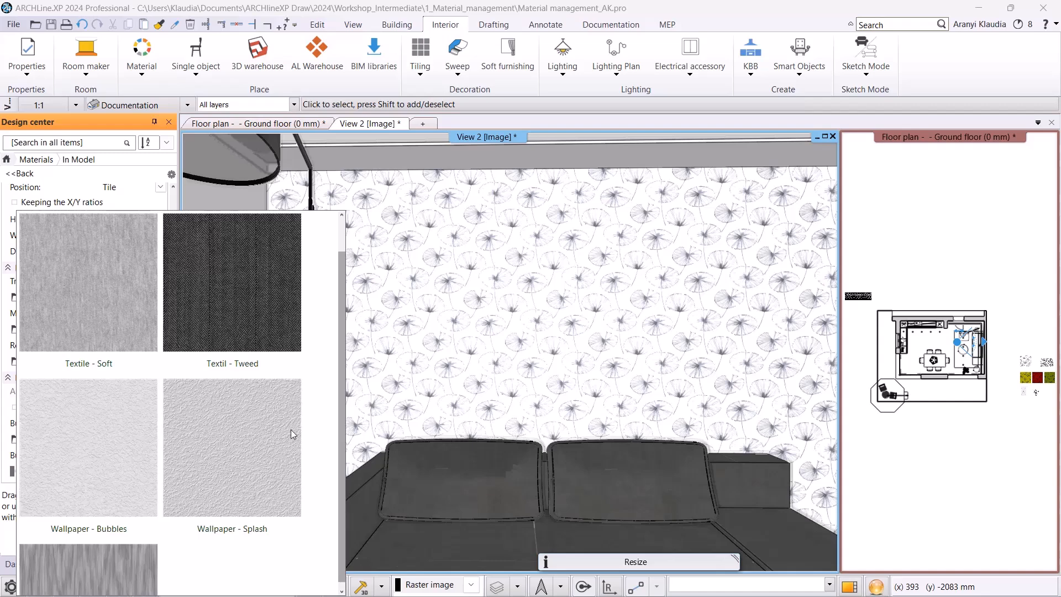
{"action": "left_click", "coordinate": [218, 430]}
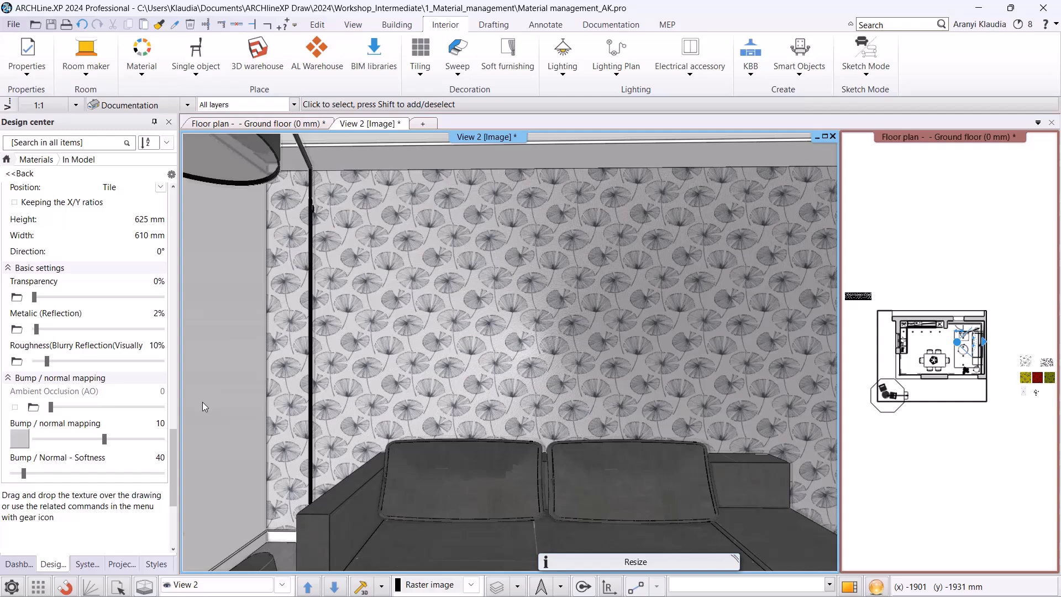
{"action": "scroll", "coordinate": [203, 402], "scroll_direction": "down", "scroll_amount": 5}
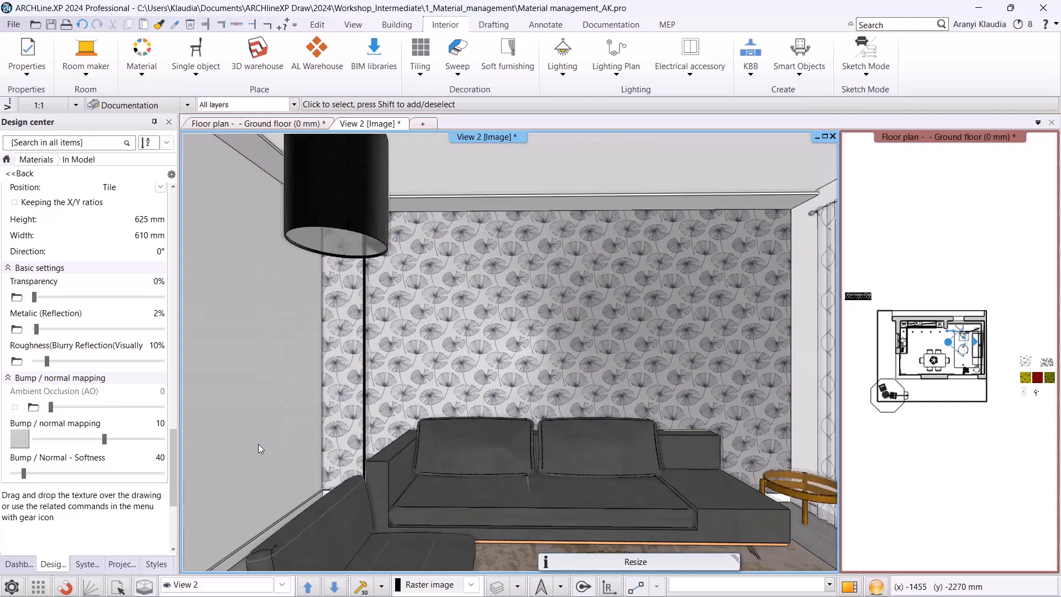
{"action": "scroll", "coordinate": [258, 443], "scroll_direction": "down", "scroll_amount": 5}
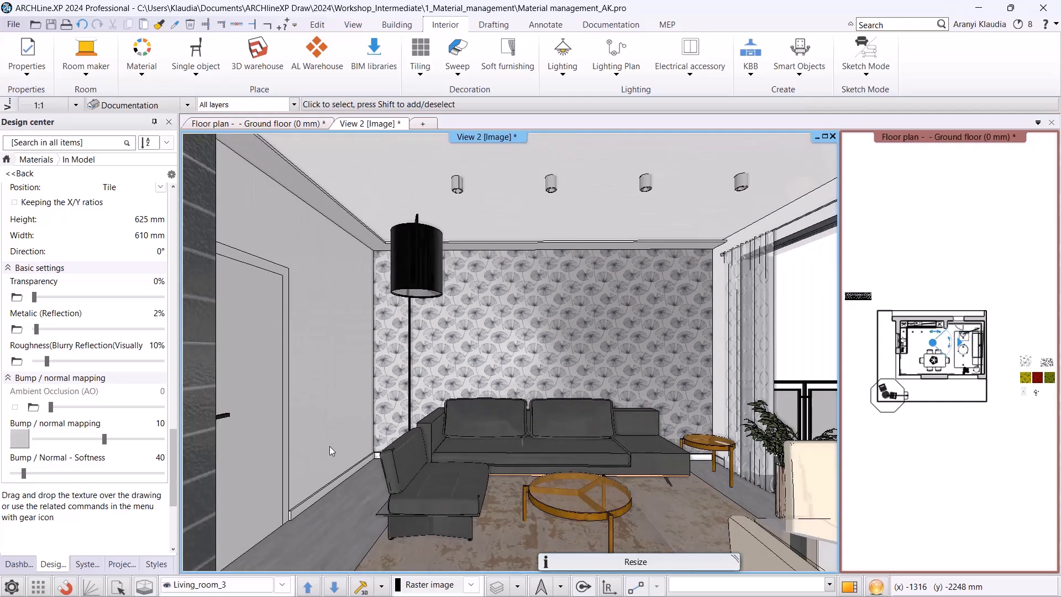
{"action": "scroll", "coordinate": [380, 519], "scroll_direction": "up", "scroll_amount": 4}
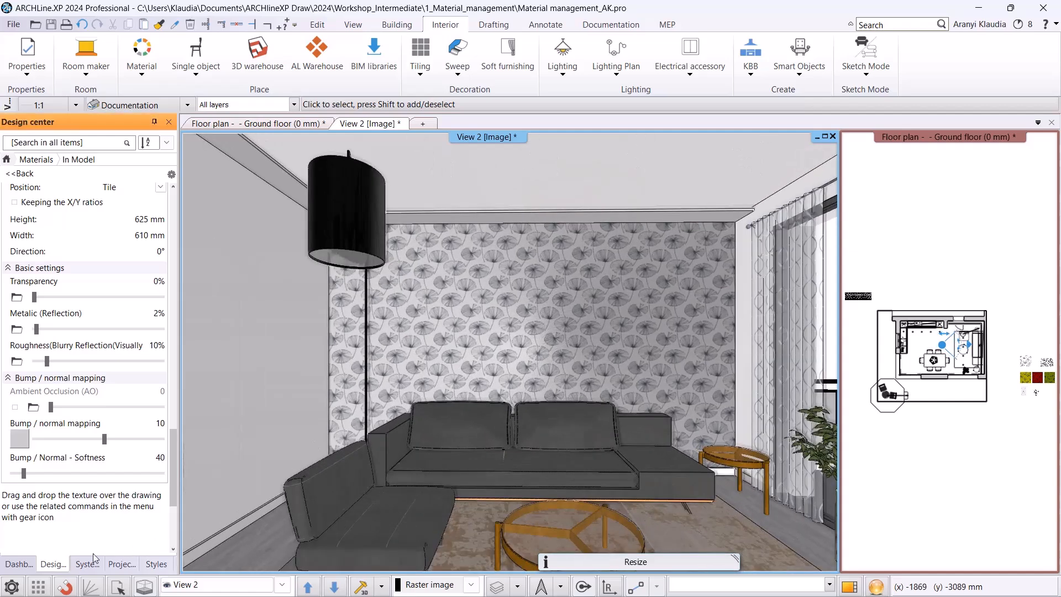
Search the Materials library for "cold" and open the coldgrey colour.
{"action": "left_click", "coordinate": [22, 564]}
{"action": "left_click", "coordinate": [53, 564]}
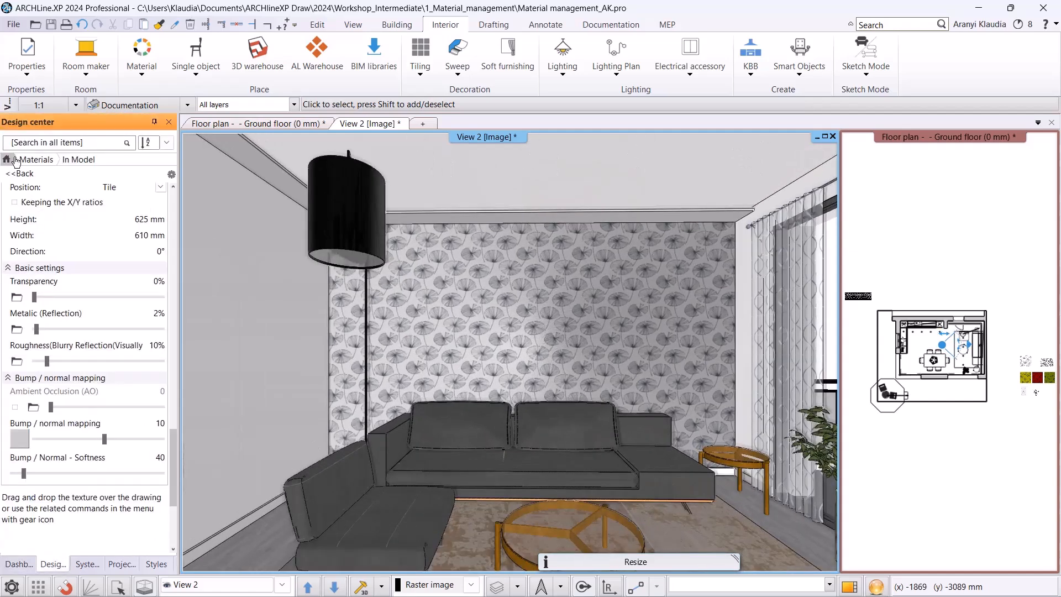
{"action": "left_click", "coordinate": [36, 159]}
{"action": "left_click", "coordinate": [49, 144]}
{"action": "type", "text": "cold"}
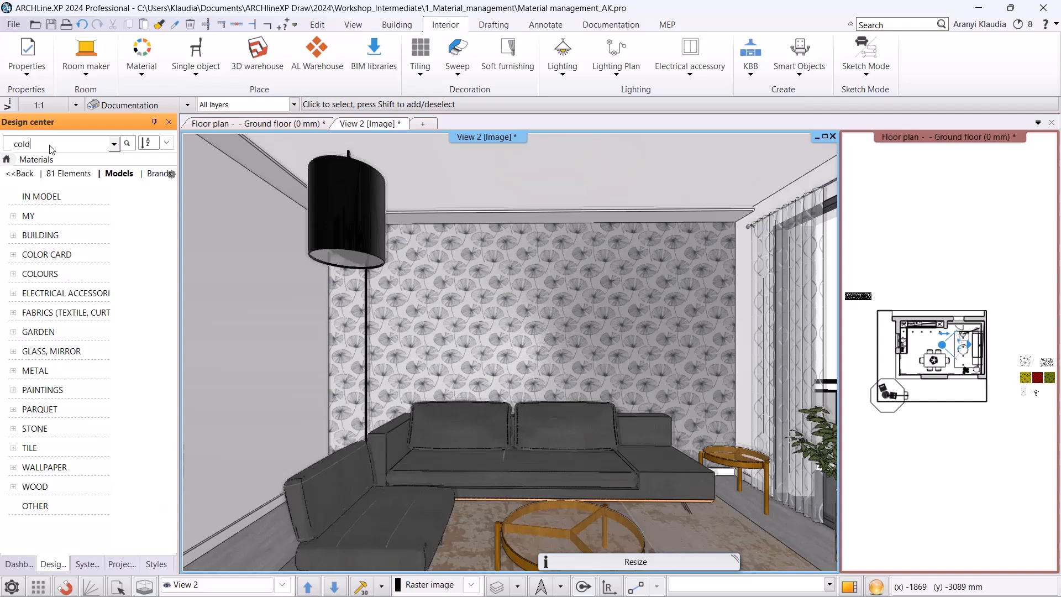
{"action": "left_click", "coordinate": [121, 218]}
Apply coldgrey to the sofa's upholstery, replacing the existing material on this object only.
{"action": "left_click_drag", "start_coordinate": [106, 320], "coordinate": [366, 502]}
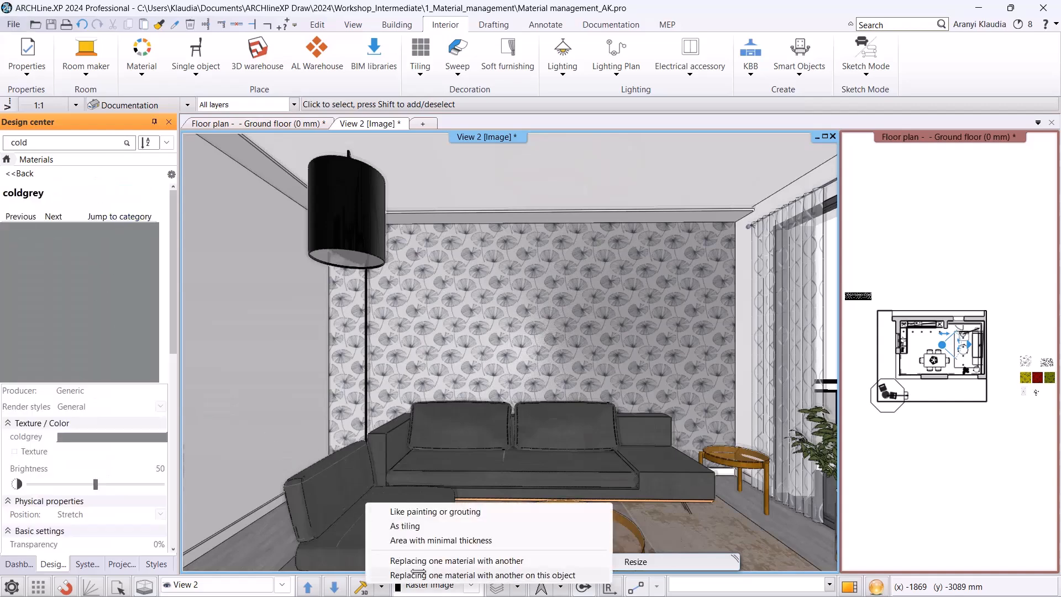
{"action": "left_click", "coordinate": [421, 575]}
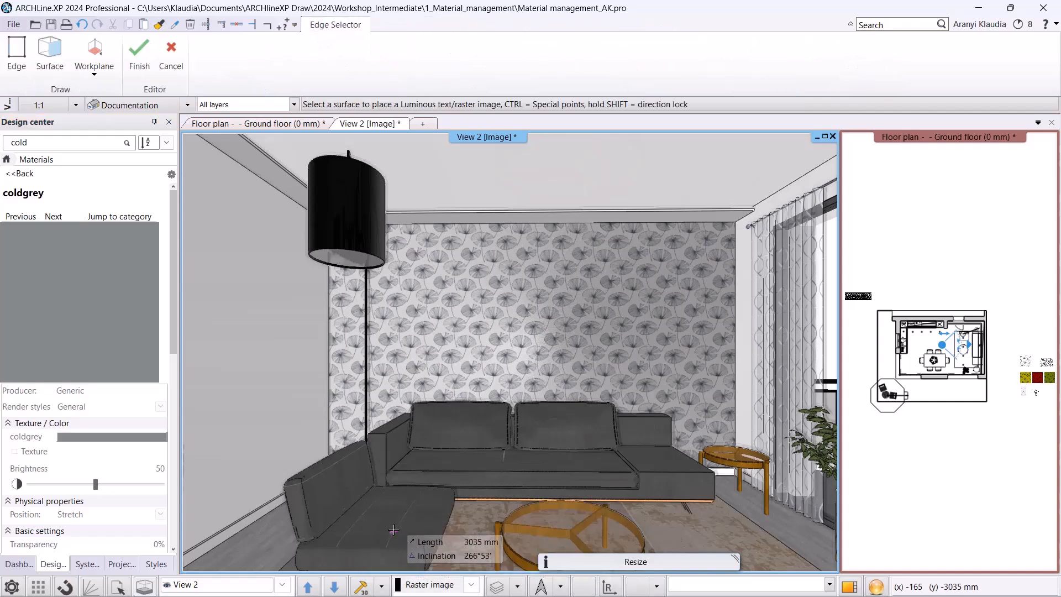
{"action": "left_click", "coordinate": [450, 460]}
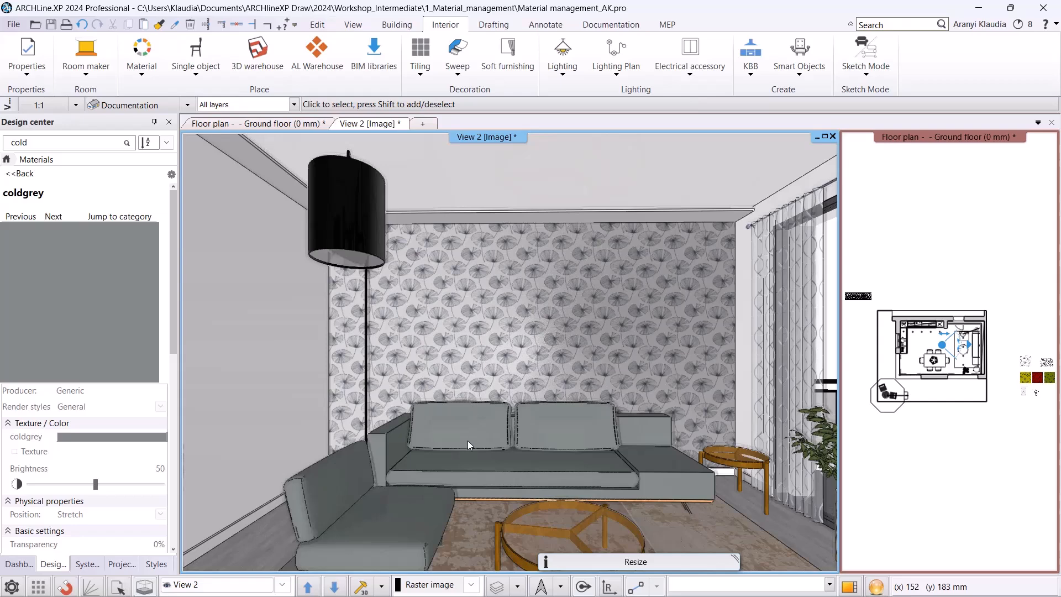
Find the sofa cushion's coldgrey material in the model and assign the Leather Surface as its bump / normal map.
{"action": "right_click", "coordinate": [466, 442]}
{"action": "left_click", "coordinate": [544, 191]}
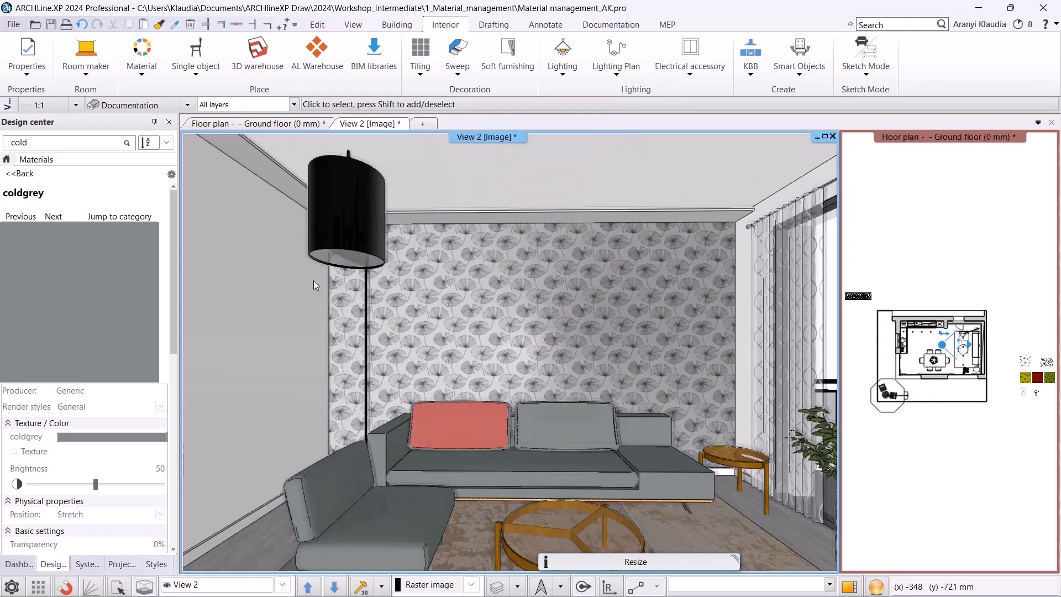
{"action": "scroll", "coordinate": [83, 420], "scroll_direction": "down", "scroll_amount": 5}
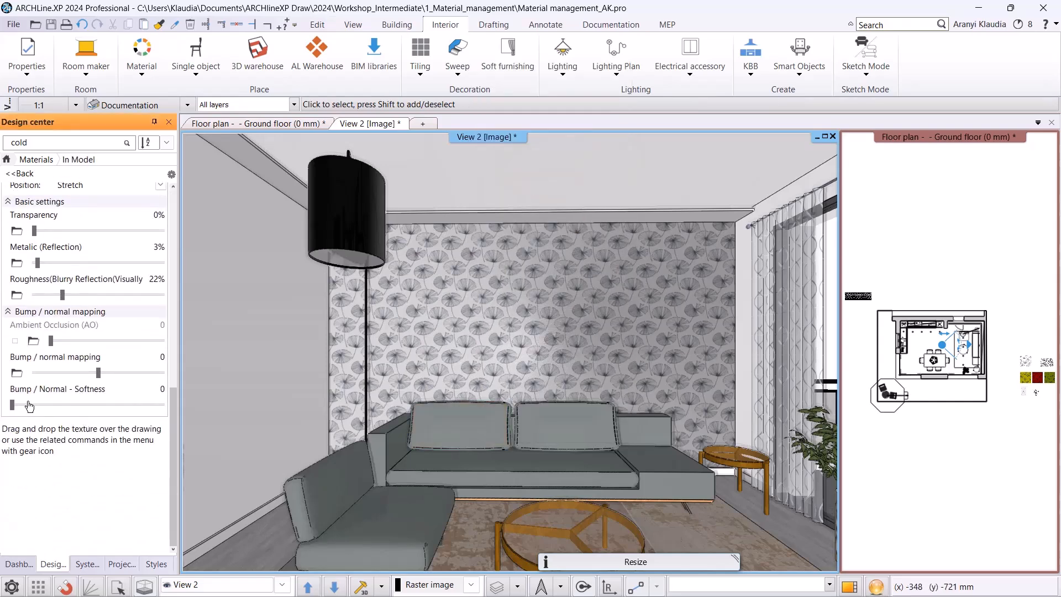
{"action": "left_click", "coordinate": [16, 373]}
{"action": "scroll", "coordinate": [133, 411], "scroll_direction": "down", "scroll_amount": 5}
{"action": "scroll", "coordinate": [222, 423], "scroll_direction": "up", "scroll_amount": 5}
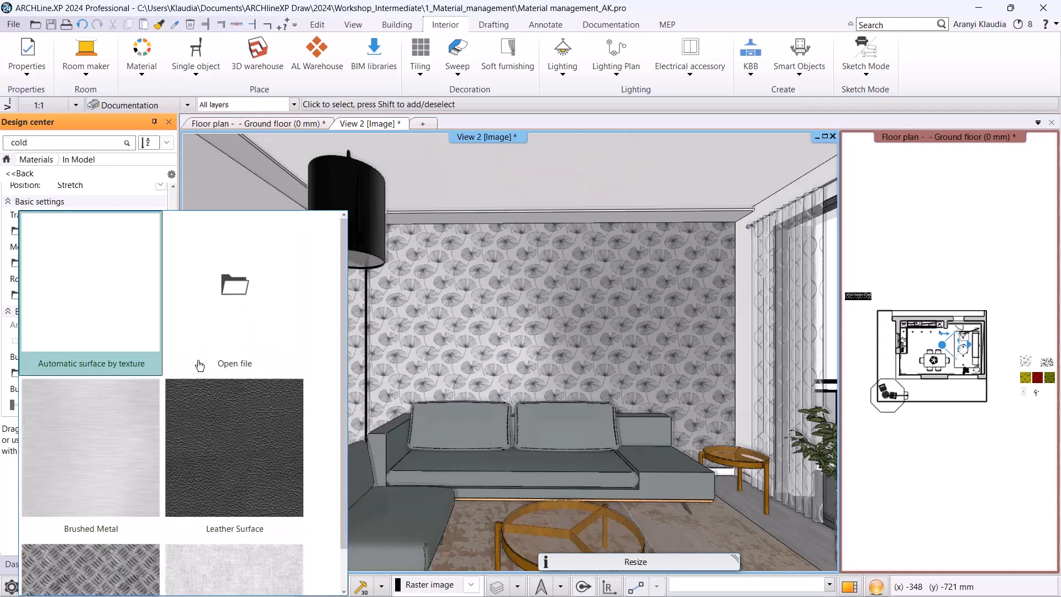
{"action": "left_click", "coordinate": [222, 423]}
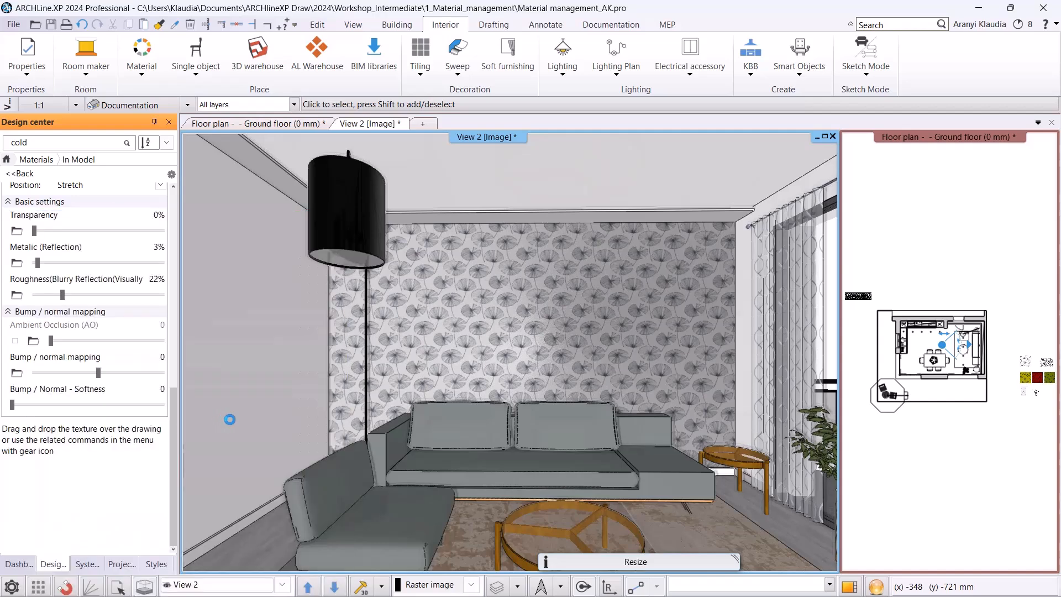
Set the position of the sofa's coldgrey material to Tile.
{"action": "scroll", "coordinate": [510, 352], "scroll_direction": "down", "scroll_amount": 1}
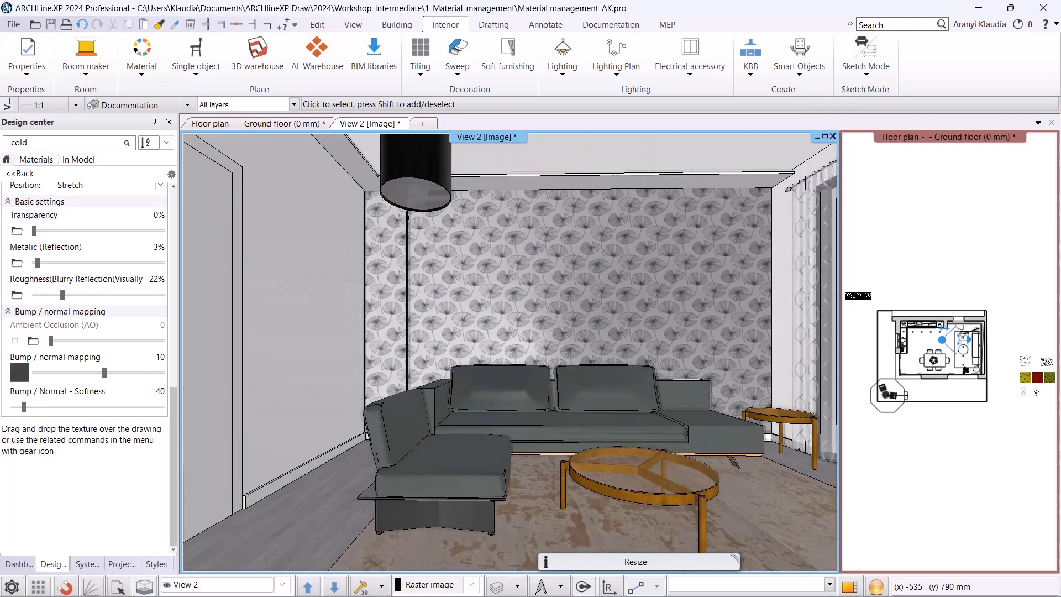
{"action": "scroll", "coordinate": [400, 535], "scroll_direction": "up", "scroll_amount": 3}
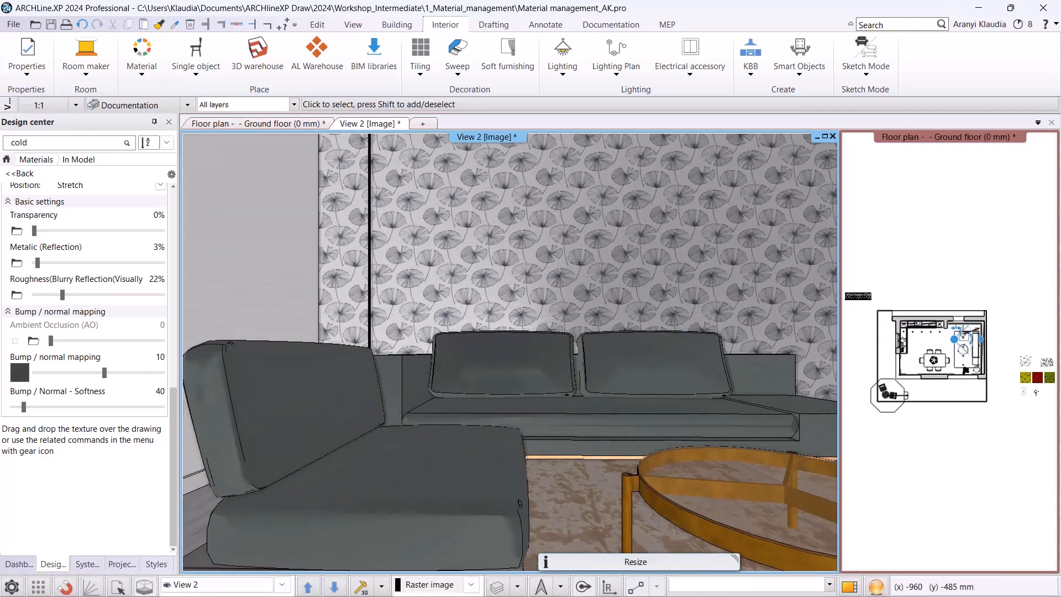
{"action": "scroll", "coordinate": [115, 346], "scroll_direction": "up", "scroll_amount": 3}
{"action": "scroll", "coordinate": [115, 346], "scroll_direction": "up", "scroll_amount": 2}
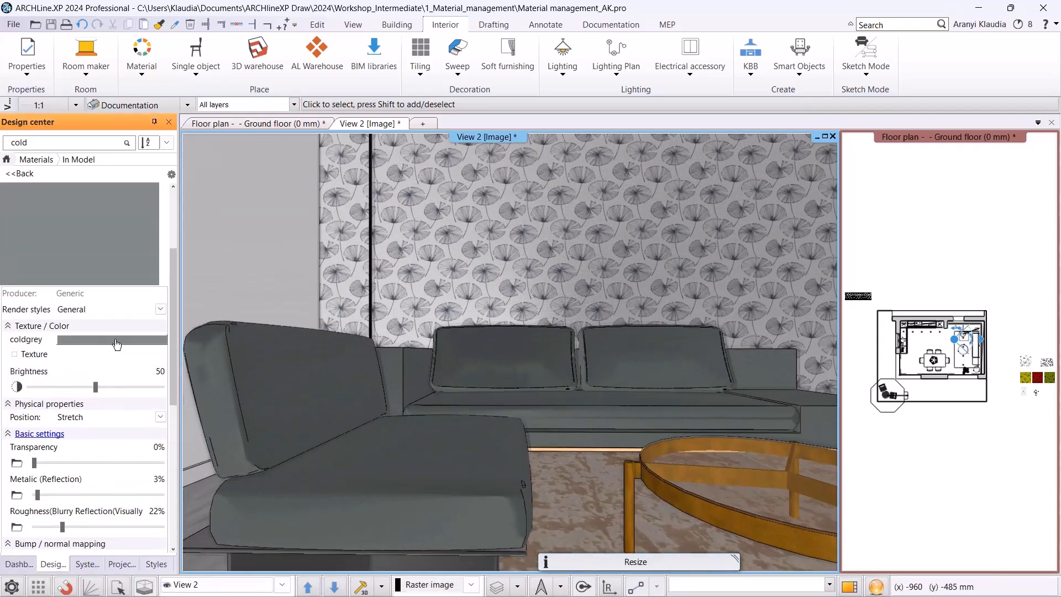
{"action": "scroll", "coordinate": [127, 387], "scroll_direction": "down", "scroll_amount": 2}
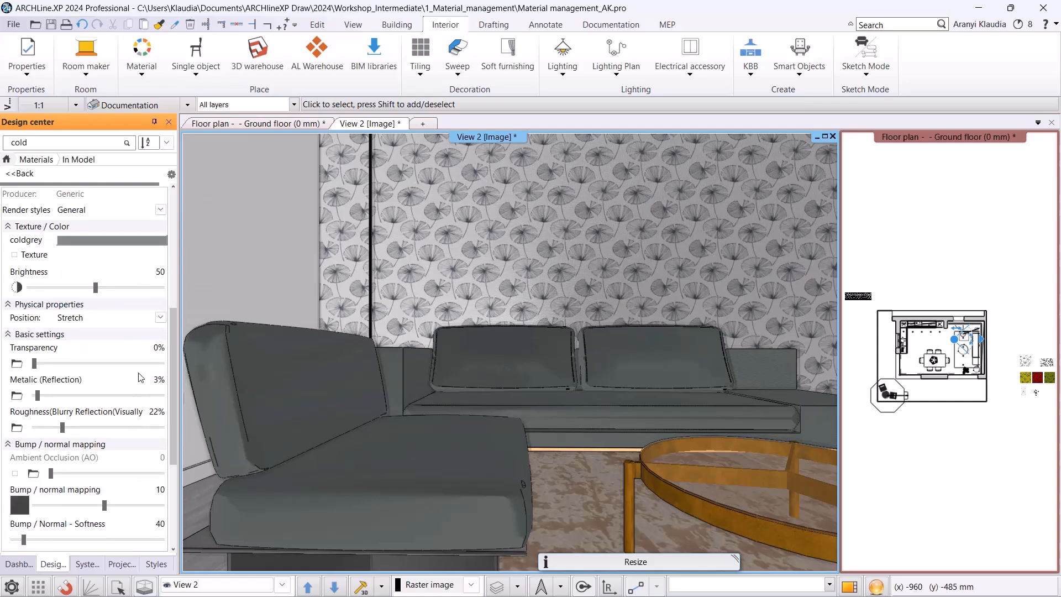
{"action": "left_click", "coordinate": [161, 318]}
{"action": "left_click", "coordinate": [125, 330]}
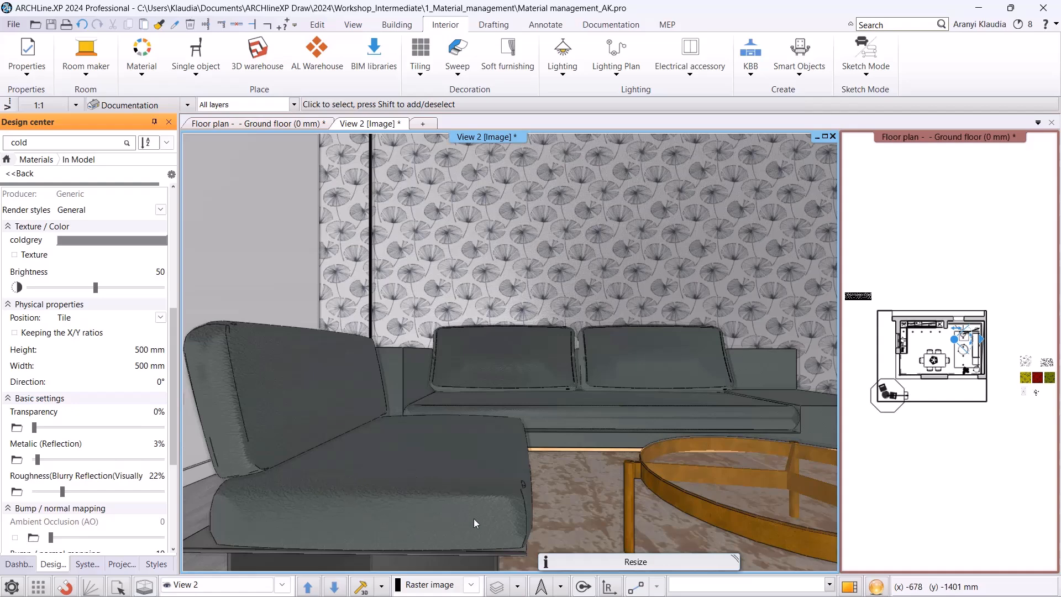
Set the coldgrey material's tile height and width to 800 mm.
{"action": "left_click", "coordinate": [146, 349]}
{"action": "type", "text": "80"}
{"action": "key", "text": "Tab"}
{"action": "type", "text": "800"}
{"action": "key", "text": "Return"}
Set the coldgrey material's tile height and width to 400 mm.
{"action": "left_click", "coordinate": [147, 346]}
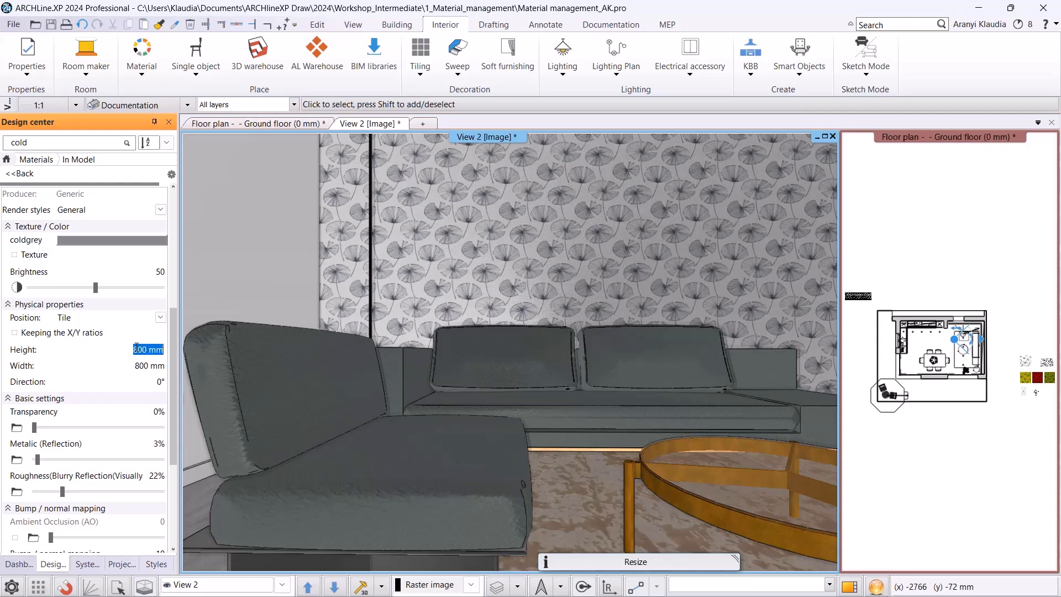
{"action": "type", "text": "4"}
{"action": "key", "text": "Return"}
{"action": "left_click", "coordinate": [132, 365]}
{"action": "key", "text": "Return"}
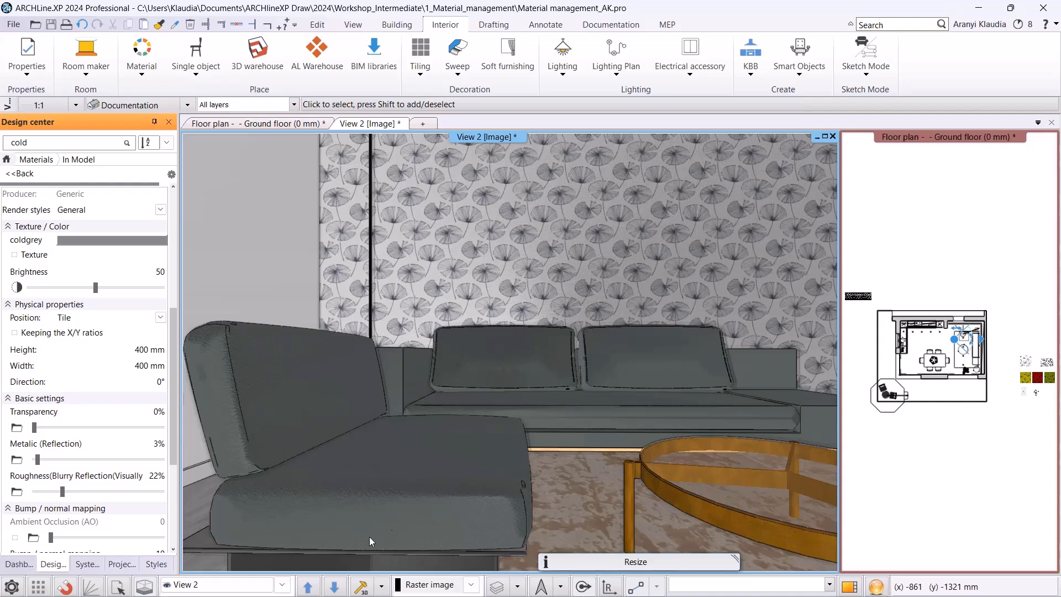
Switch to the Living_room_4 perspective view to see the sofa and wallpaper in the whole room.
{"action": "left_click", "coordinate": [289, 585]}
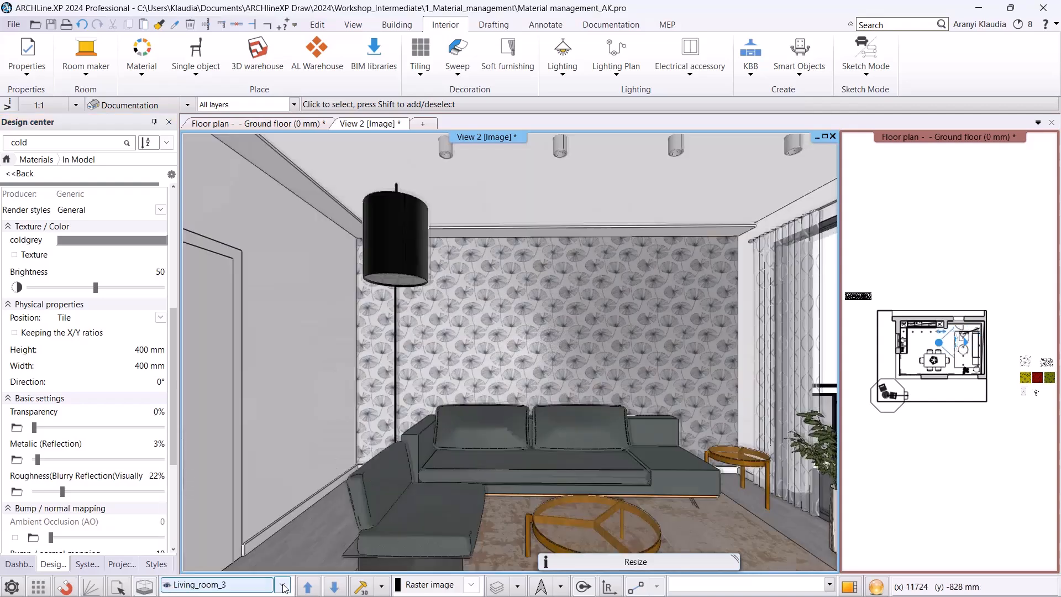
{"action": "left_click", "coordinate": [282, 584]}
{"action": "left_click", "coordinate": [231, 538]}
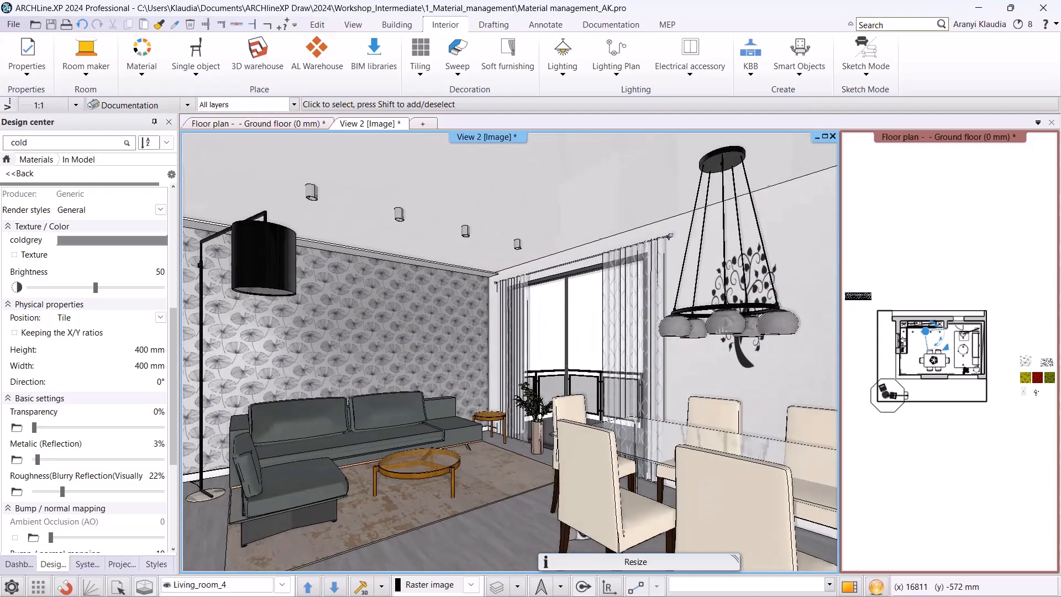
Find the material of the dining chair in the living room view.
{"action": "scroll", "coordinate": [678, 526], "scroll_direction": "up", "scroll_amount": 4}
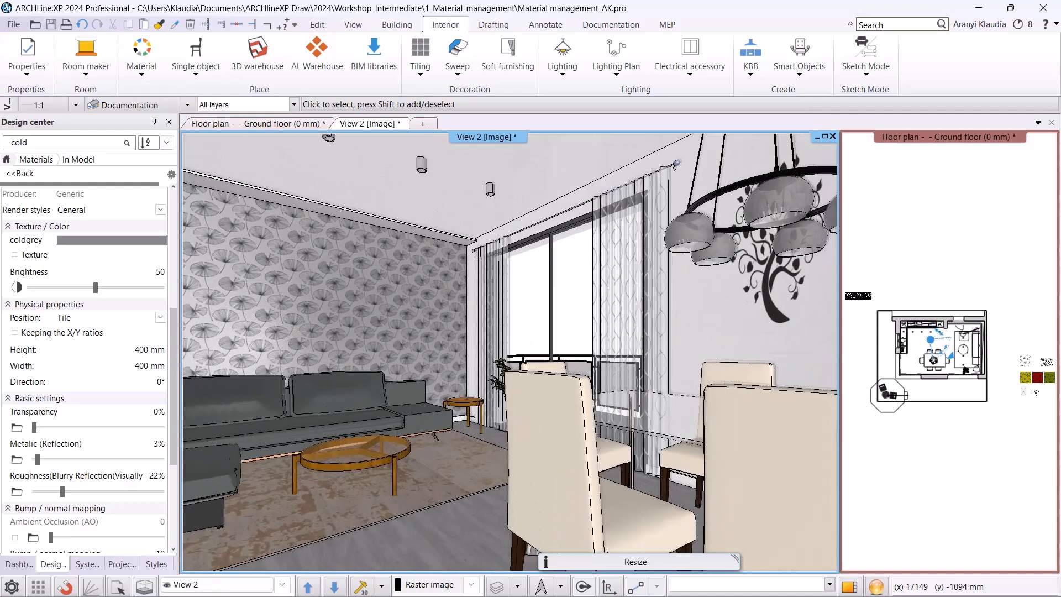
{"action": "scroll", "coordinate": [610, 432], "scroll_direction": "down", "scroll_amount": 5}
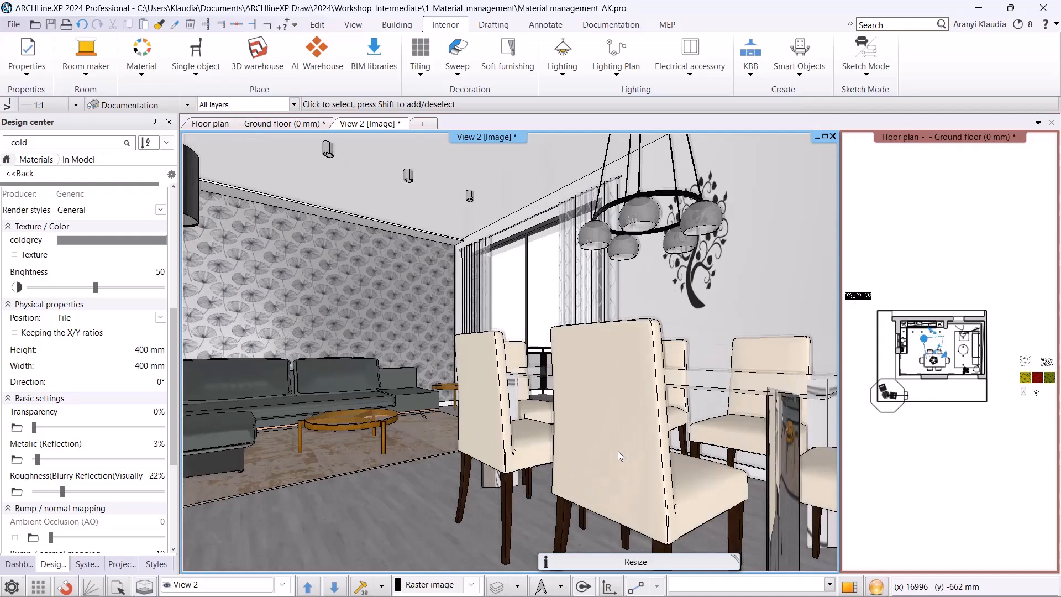
{"action": "right_click", "coordinate": [600, 419]}
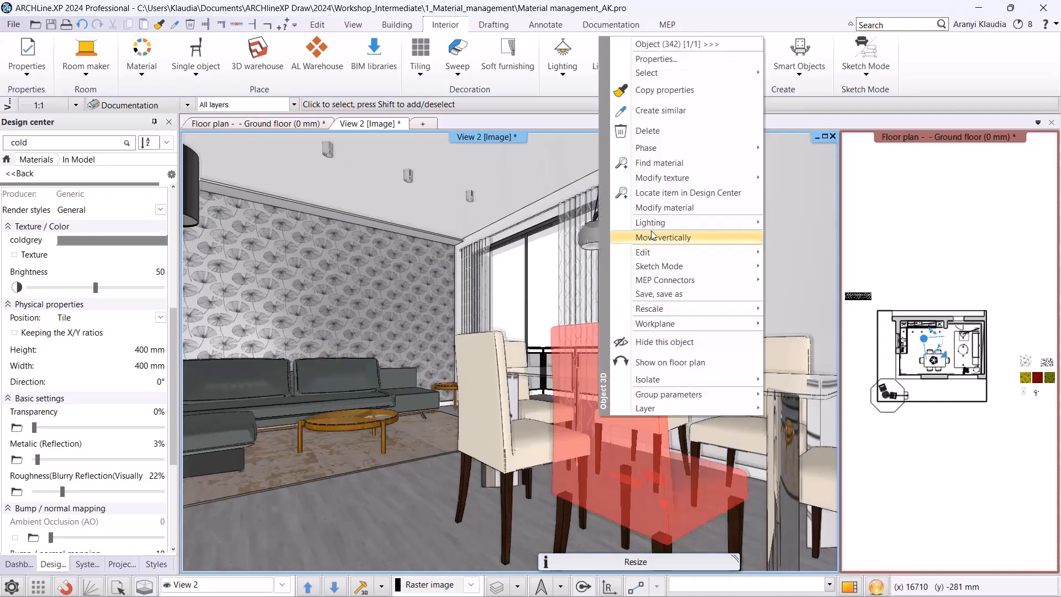
{"action": "left_click", "coordinate": [658, 164]}
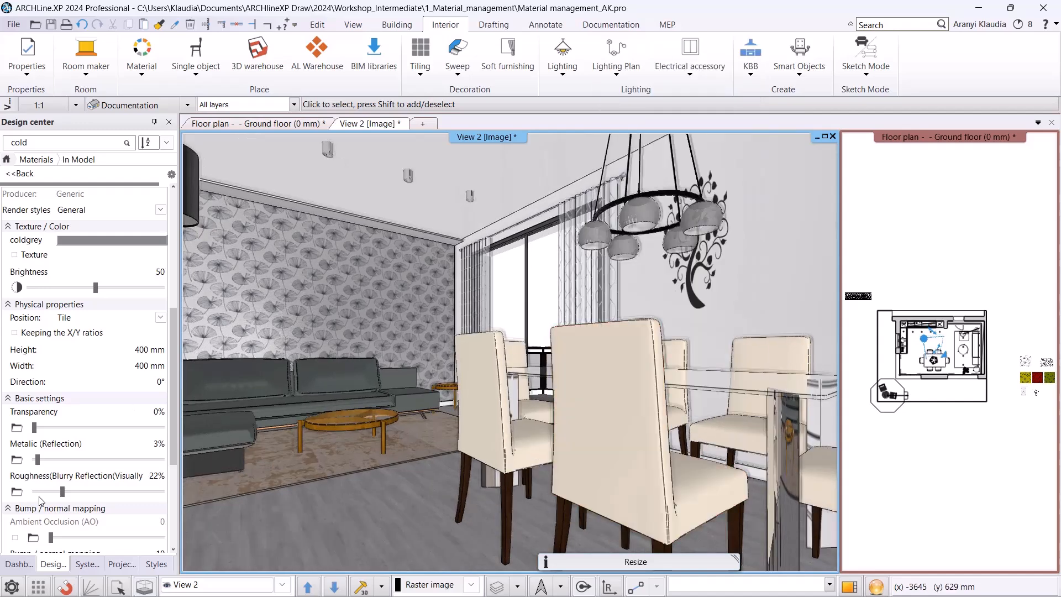
Assign a preset surface texture as the bump / normal map of the chair's ALMatHIFZK2 material.
{"action": "scroll", "coordinate": [49, 489], "scroll_direction": "down", "scroll_amount": 5}
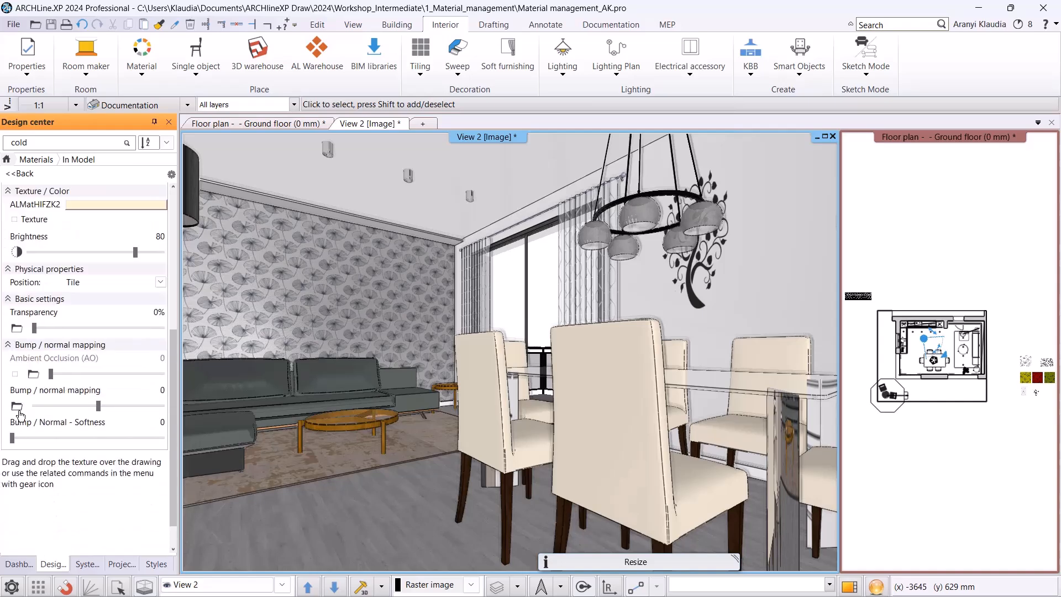
{"action": "left_click", "coordinate": [17, 409]}
{"action": "scroll", "coordinate": [246, 450], "scroll_direction": "down", "scroll_amount": 10}
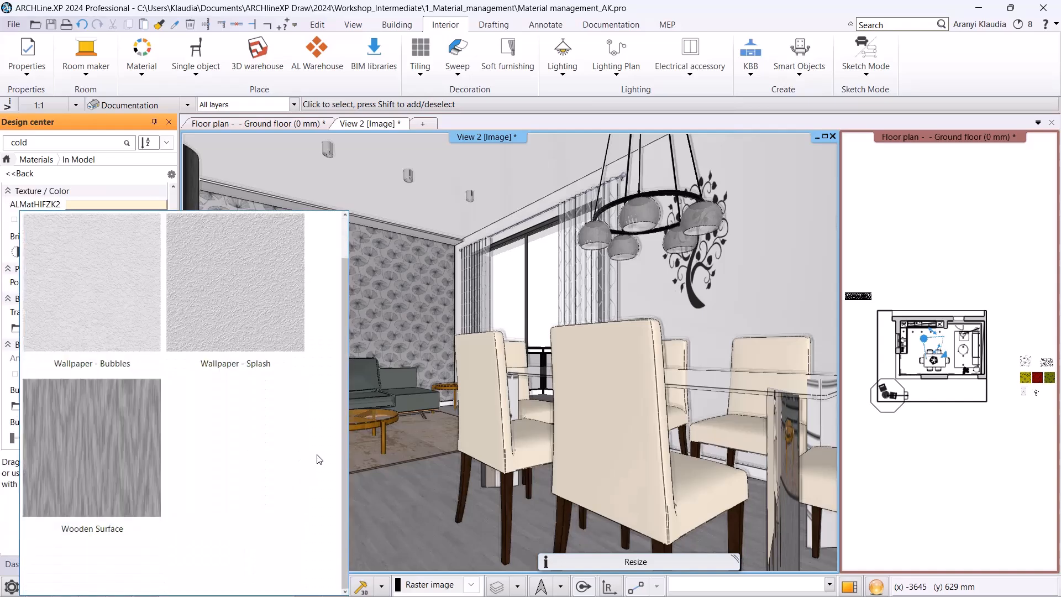
{"action": "scroll", "coordinate": [340, 456], "scroll_direction": "up", "scroll_amount": 2}
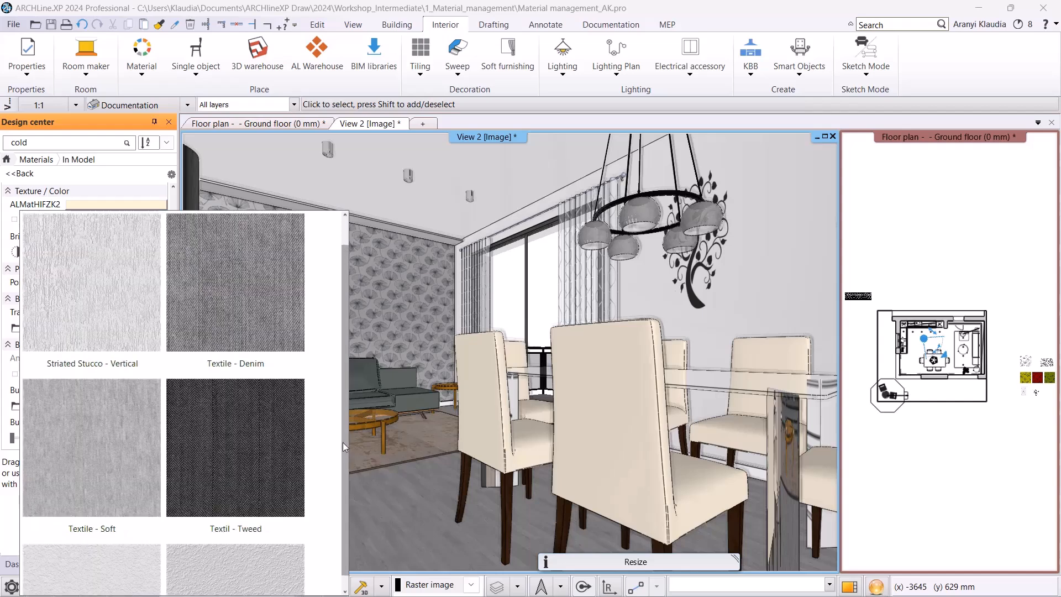
{"action": "scroll", "coordinate": [342, 442], "scroll_direction": "up", "scroll_amount": 1}
{"action": "left_click", "coordinate": [99, 444]}
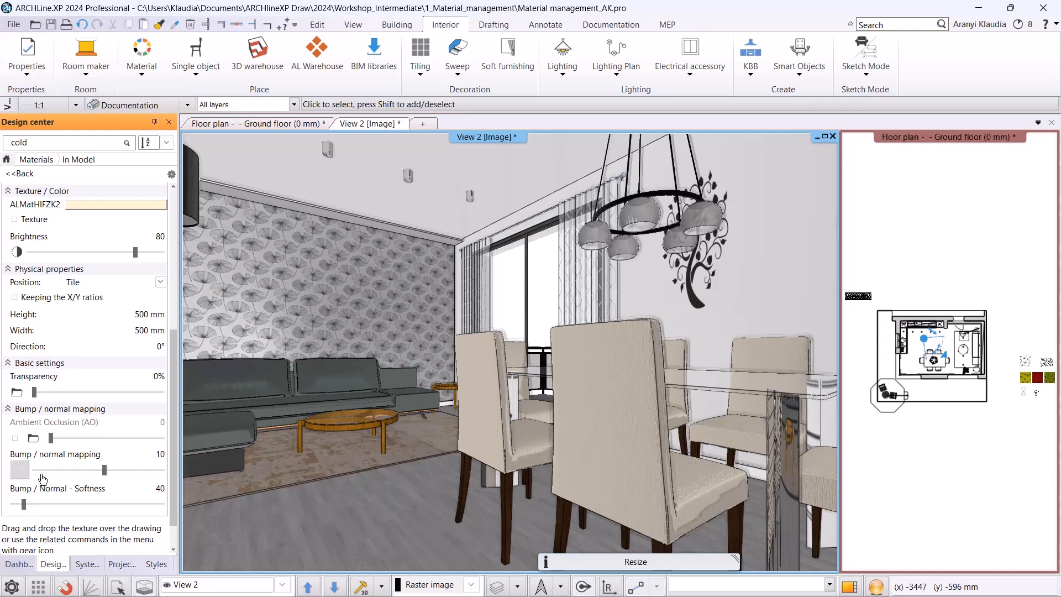
{"action": "left_click", "coordinate": [19, 469]}
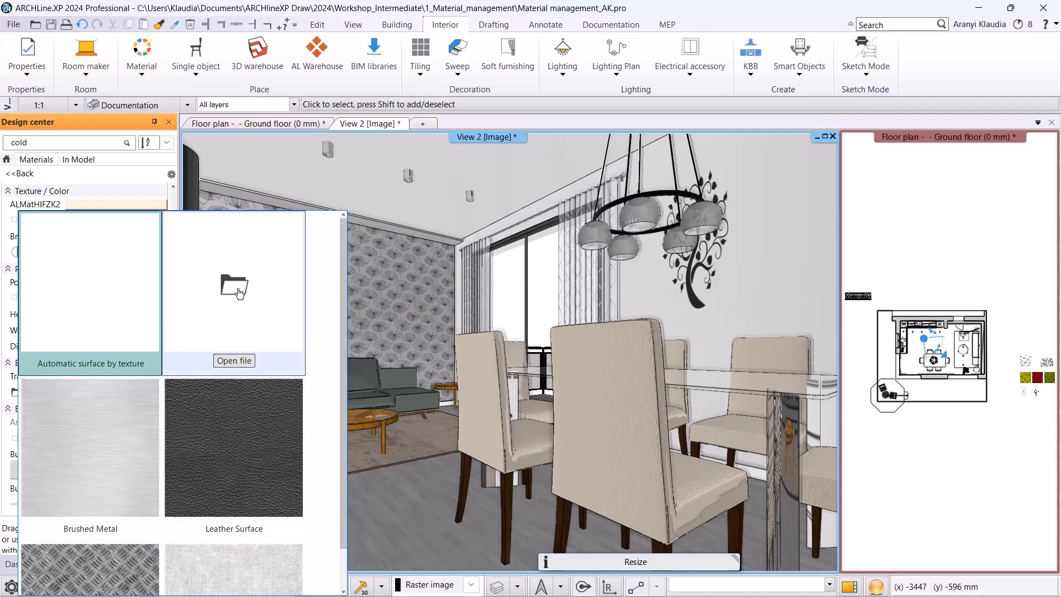
{"action": "left_click", "coordinate": [410, 288]}
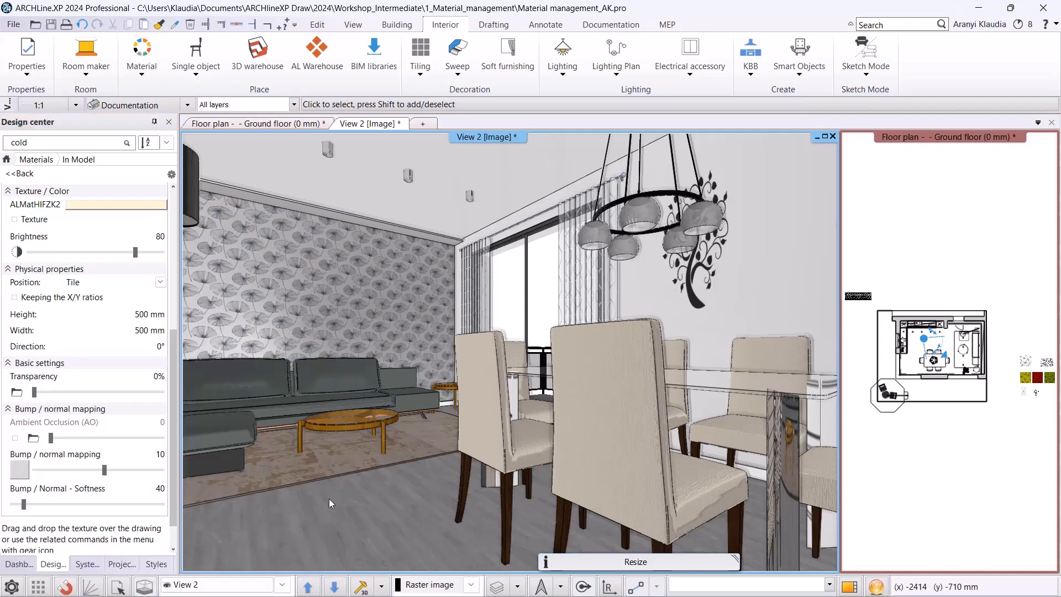
Switch to the Living_room_3 perspective view and find the material of the wallpaper behind the sofa.
{"action": "left_click", "coordinate": [274, 584]}
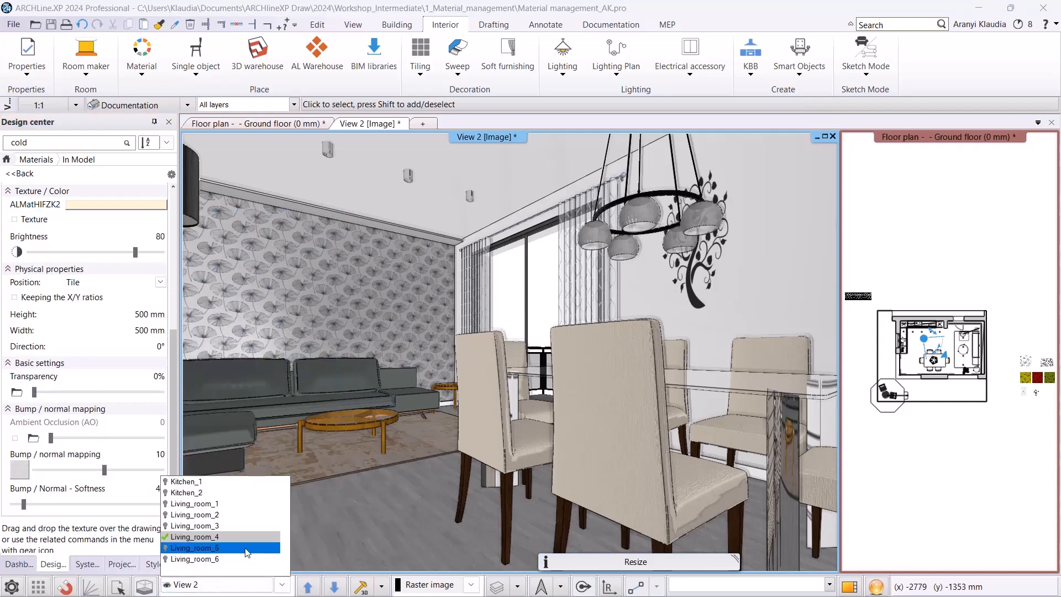
{"action": "left_click", "coordinate": [223, 526]}
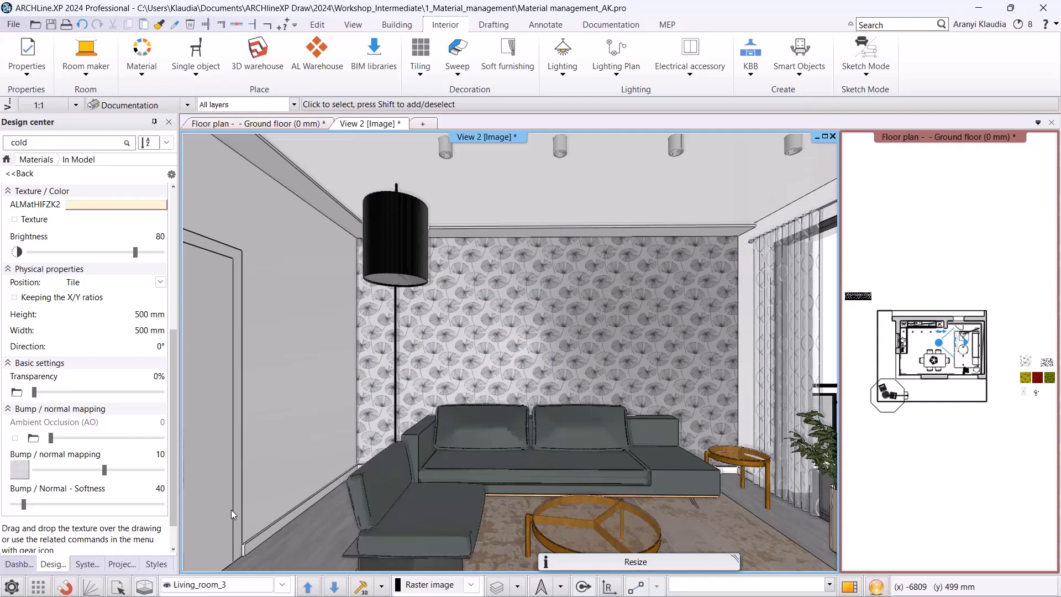
{"action": "right_click", "coordinate": [569, 282]}
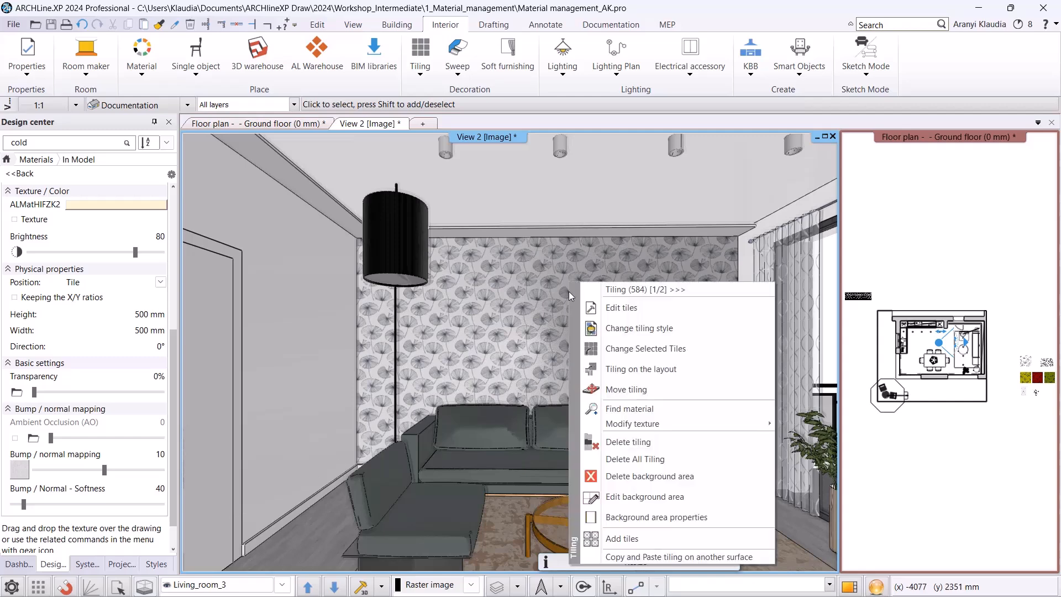
{"action": "left_click", "coordinate": [614, 408]}
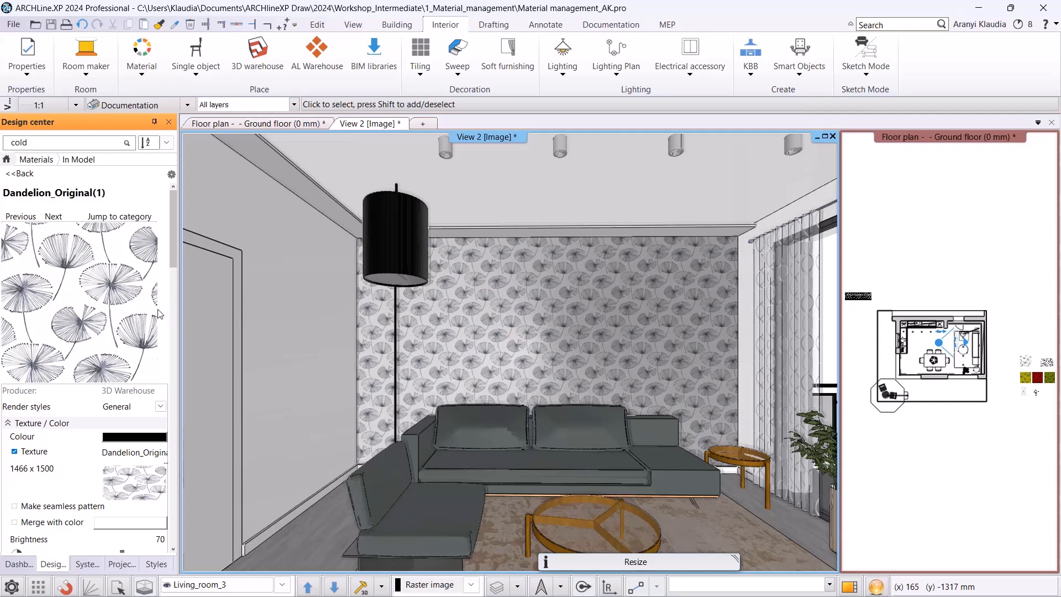
Create a copy of Dandelion_Original(1) as a color card and name it "Livingroom wallpaper".
{"action": "left_click", "coordinate": [171, 175]}
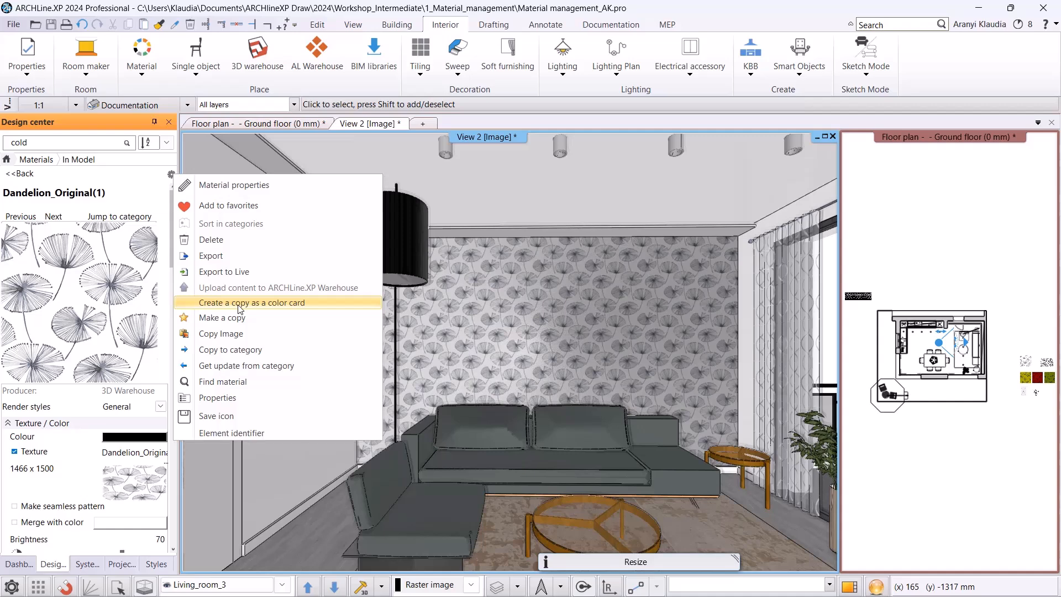
{"action": "left_click", "coordinate": [239, 303]}
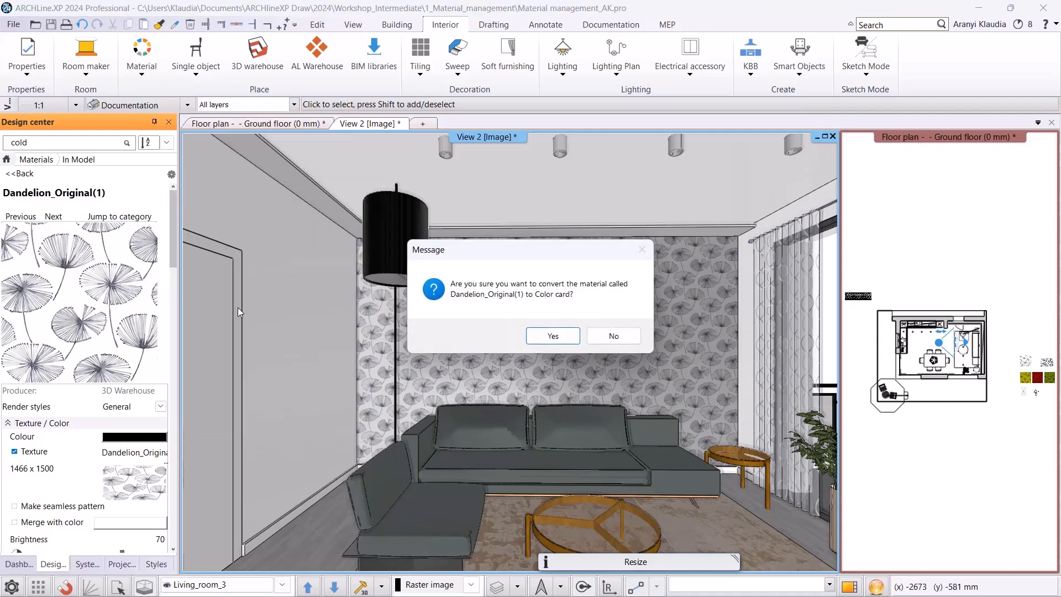
{"action": "left_click", "coordinate": [553, 336]}
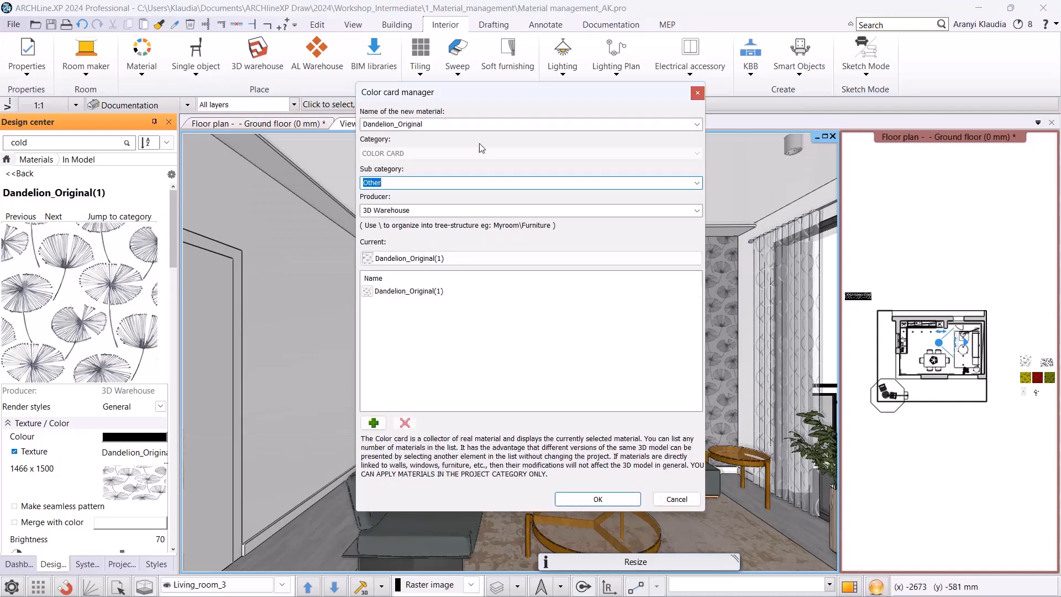
{"action": "double_click", "coordinate": [452, 129]}
{"action": "type", "text": "Livingroom wallpaper"}
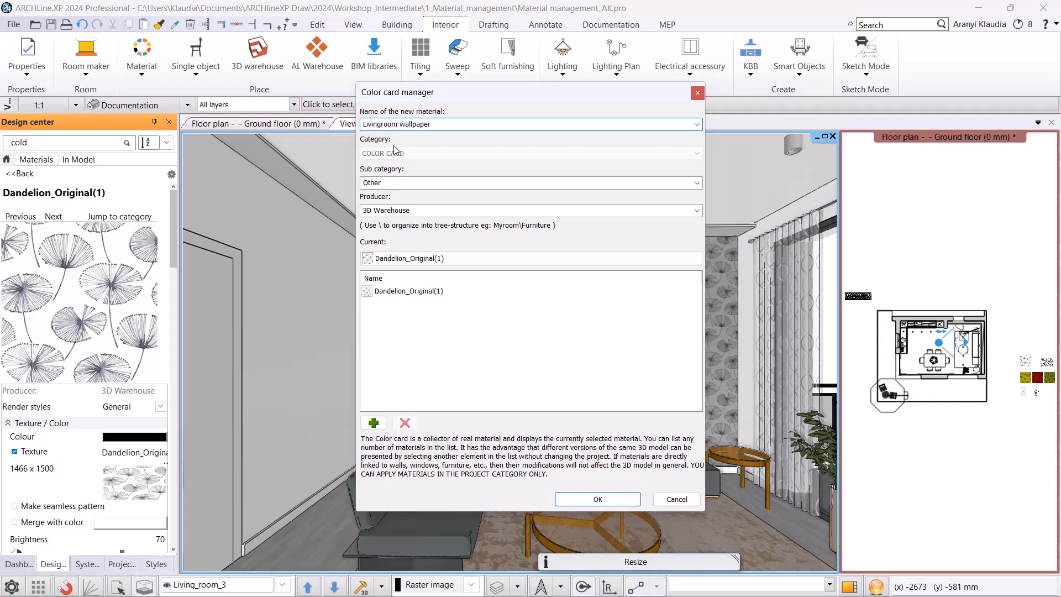
Add JAB_Mirage from the Other subcategory of Wallpaper to the color card.
{"action": "left_click", "coordinate": [372, 423]}
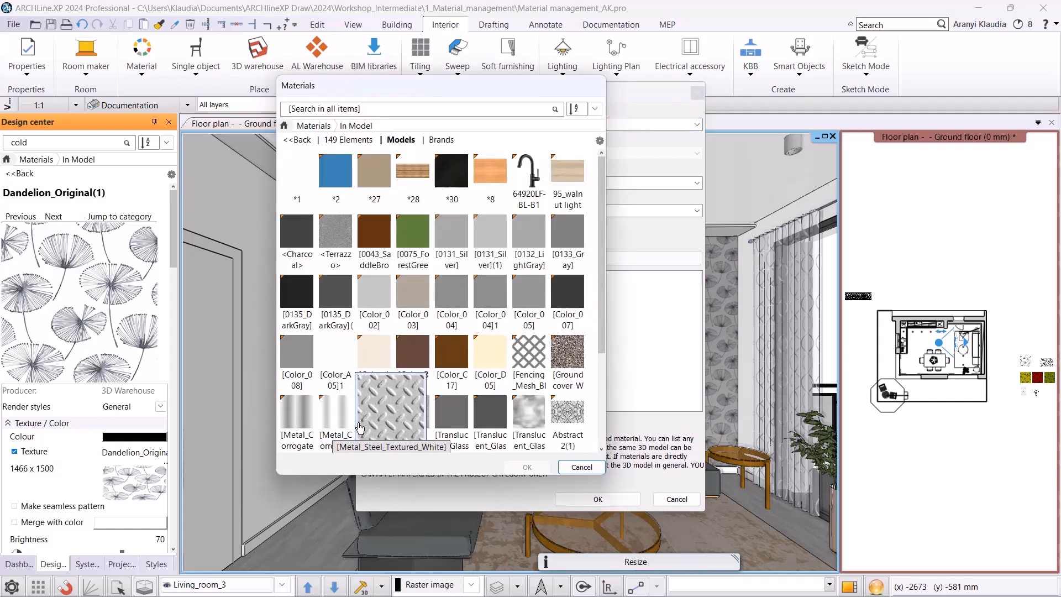
{"action": "left_click", "coordinate": [296, 140]}
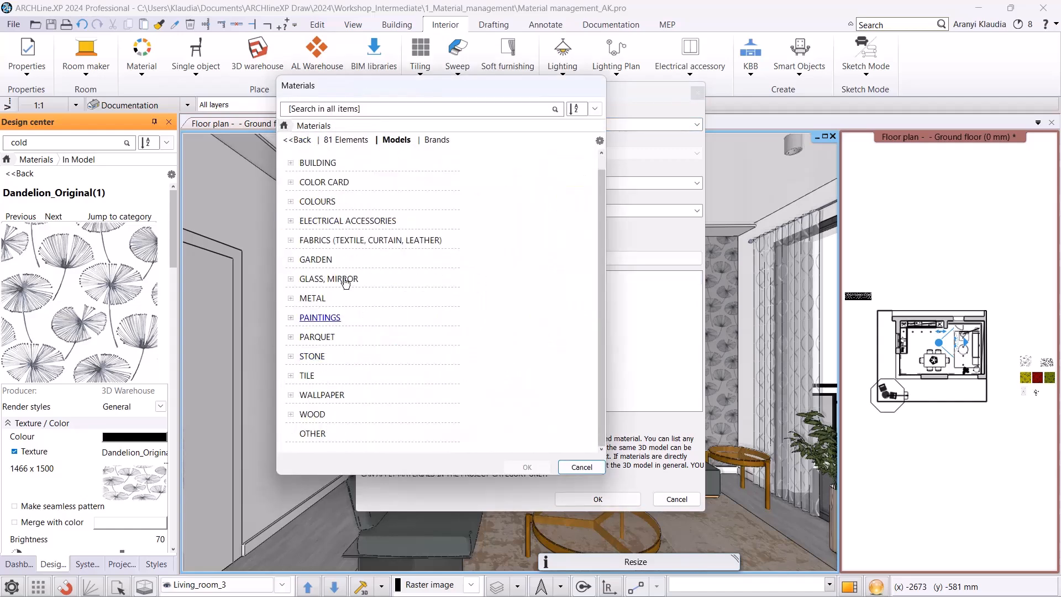
{"action": "left_click", "coordinate": [323, 395]}
{"action": "scroll", "coordinate": [325, 407], "scroll_direction": "down", "scroll_amount": 1}
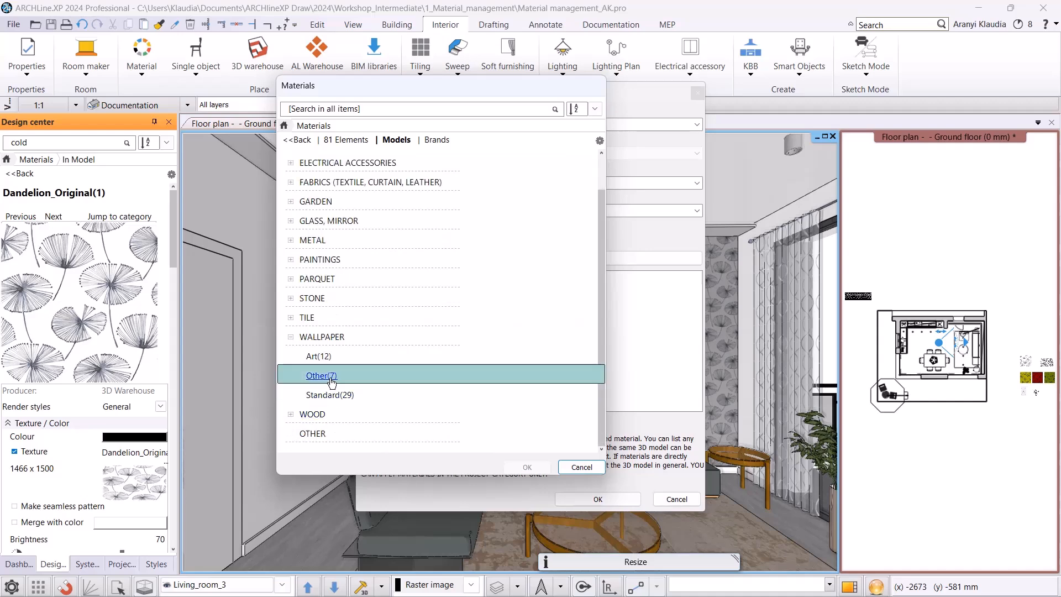
{"action": "left_click", "coordinate": [332, 381]}
{"action": "left_click", "coordinate": [470, 223]}
{"action": "left_click", "coordinate": [527, 467]}
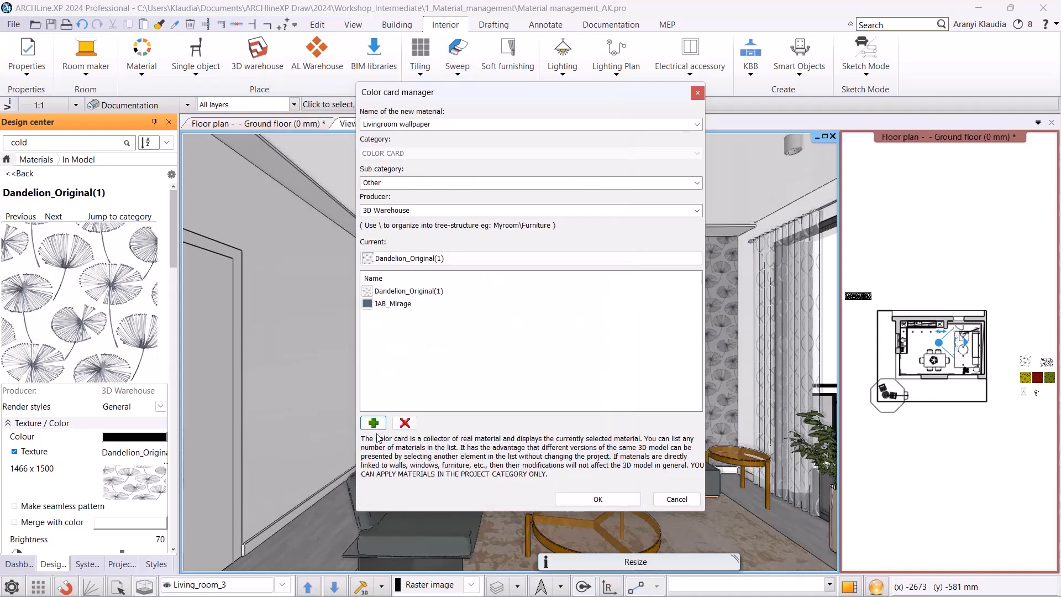
Add Dandelion_red to the color card's materials and finish creating the card.
{"action": "left_click", "coordinate": [373, 423]}
{"action": "left_click", "coordinate": [445, 196]}
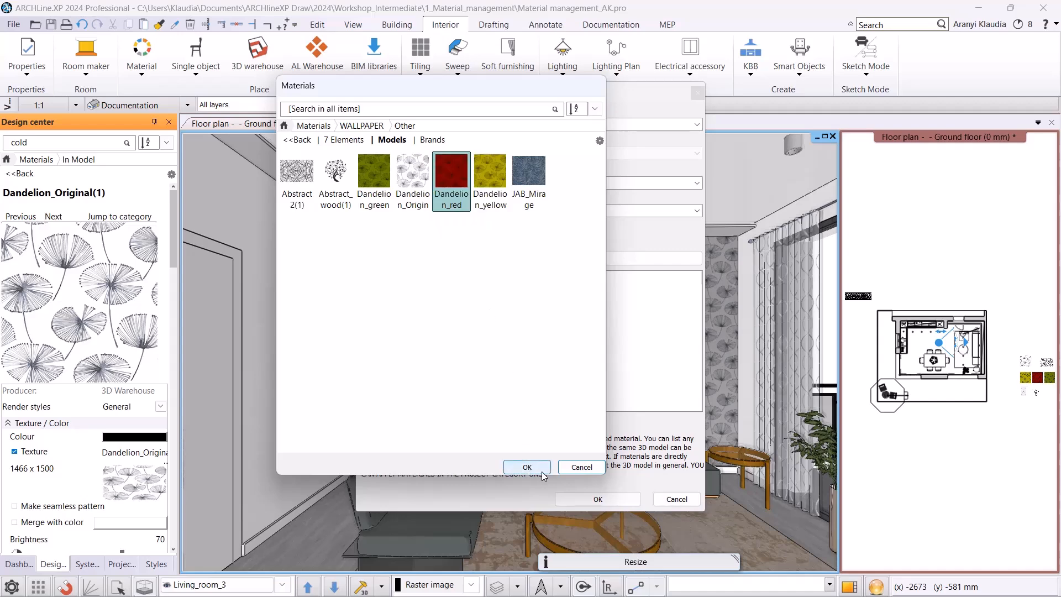
{"action": "left_click", "coordinate": [540, 472]}
{"action": "left_click", "coordinate": [598, 499]}
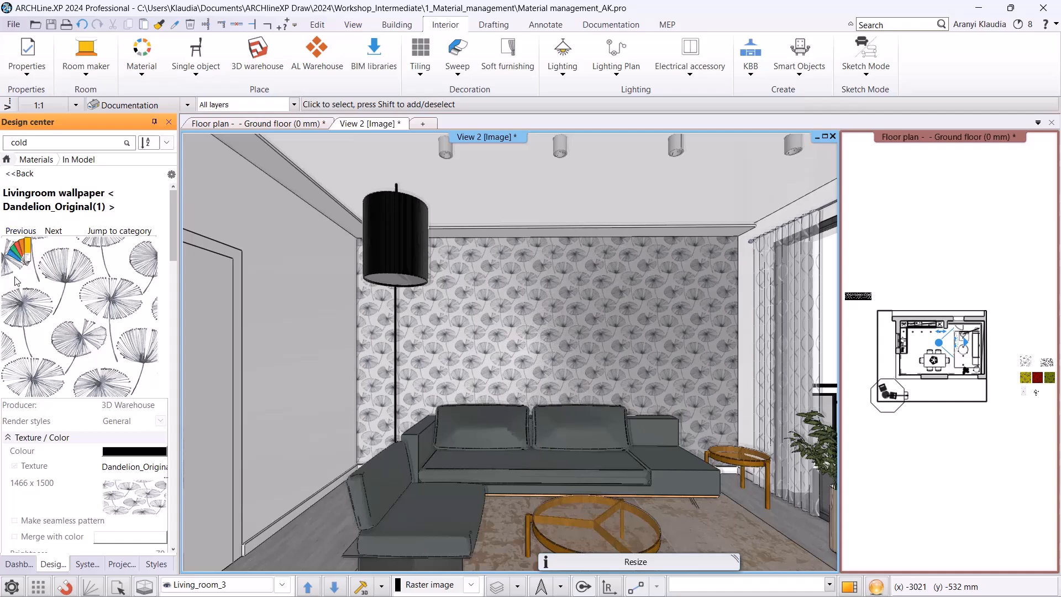
Apply the Livingroom wallpaper color card to the wall behind the sofa.
{"action": "left_click_drag", "start_coordinate": [128, 326], "coordinate": [525, 301]}
{"action": "left_click", "coordinate": [566, 326]}
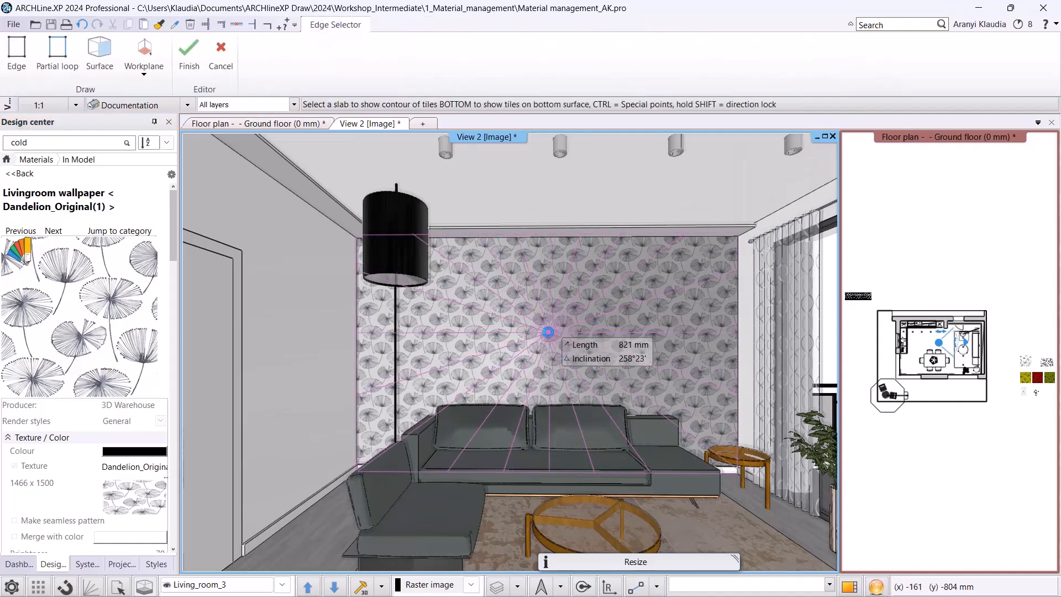
{"action": "key", "text": "Escape"}
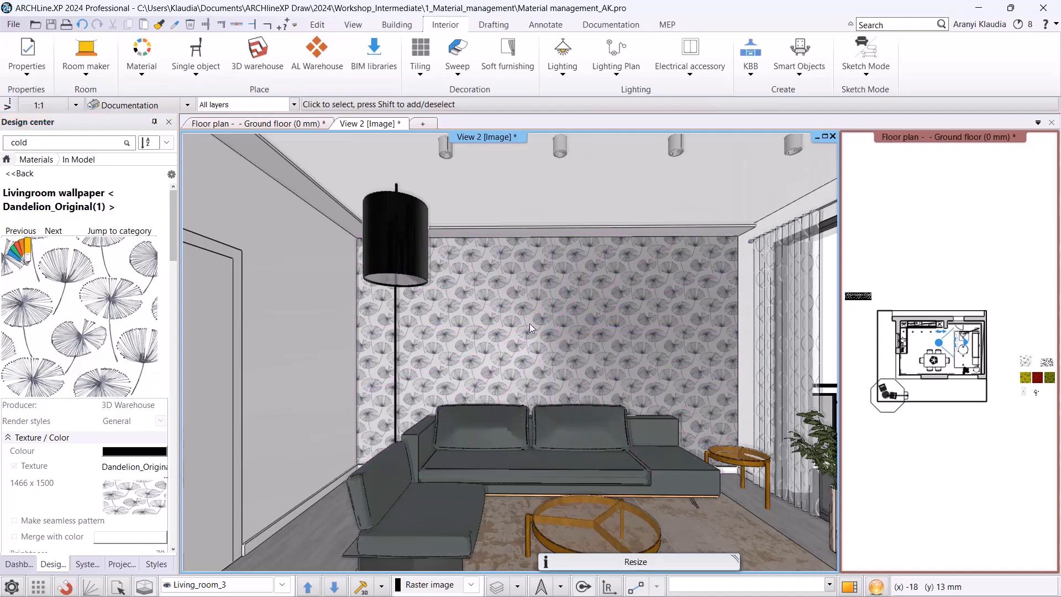
Try JAB_Mirage and Dandelion_red on the wall through the color card, and set it back to Dandelion_Original(1).
{"action": "left_click", "coordinate": [18, 254]}
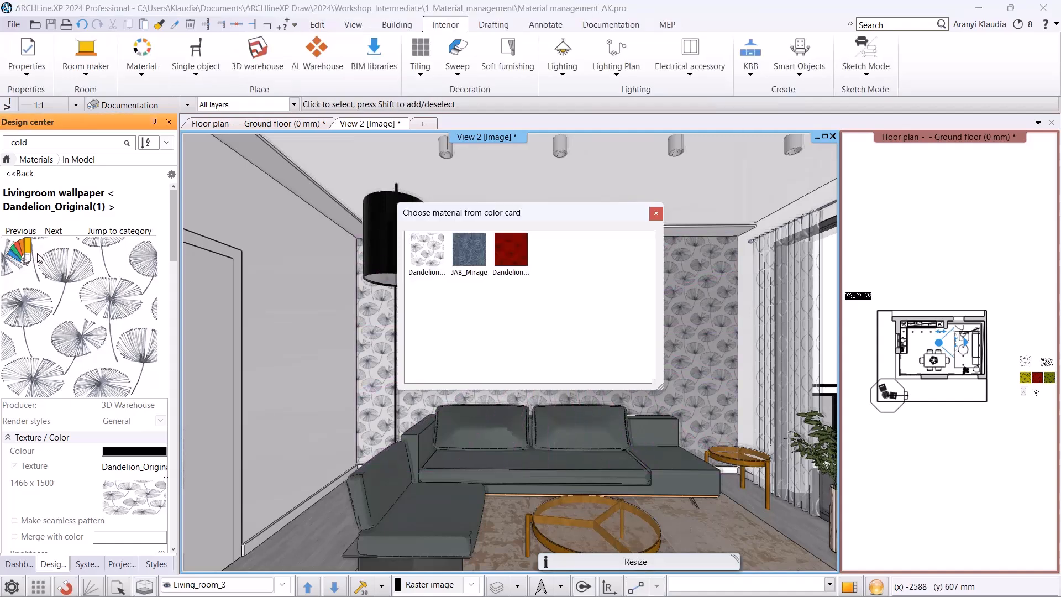
{"action": "left_click", "coordinate": [469, 249]}
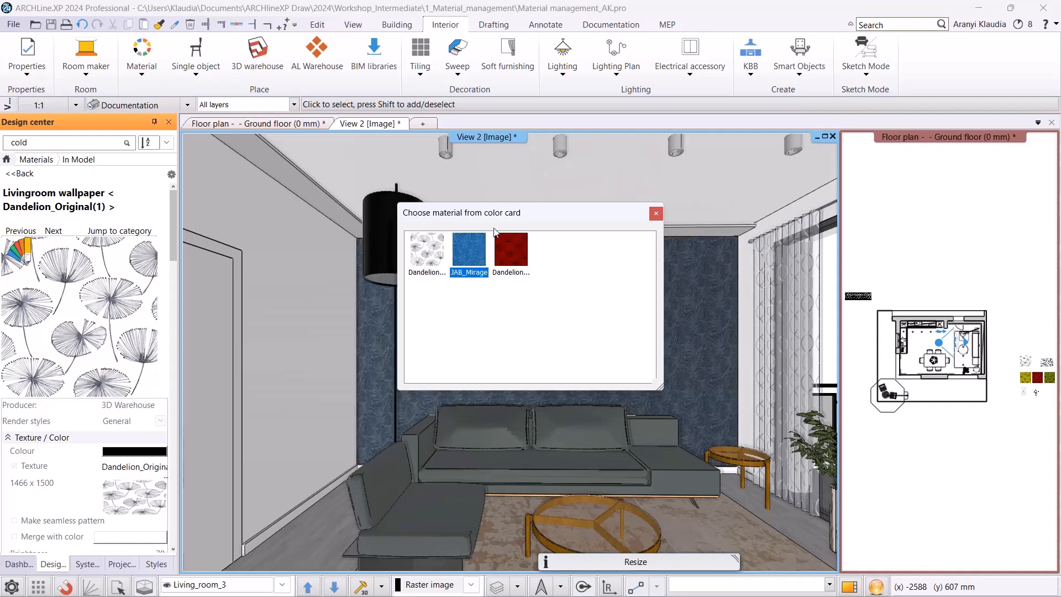
{"action": "left_click_drag", "start_coordinate": [505, 224], "coordinate": [543, 369]}
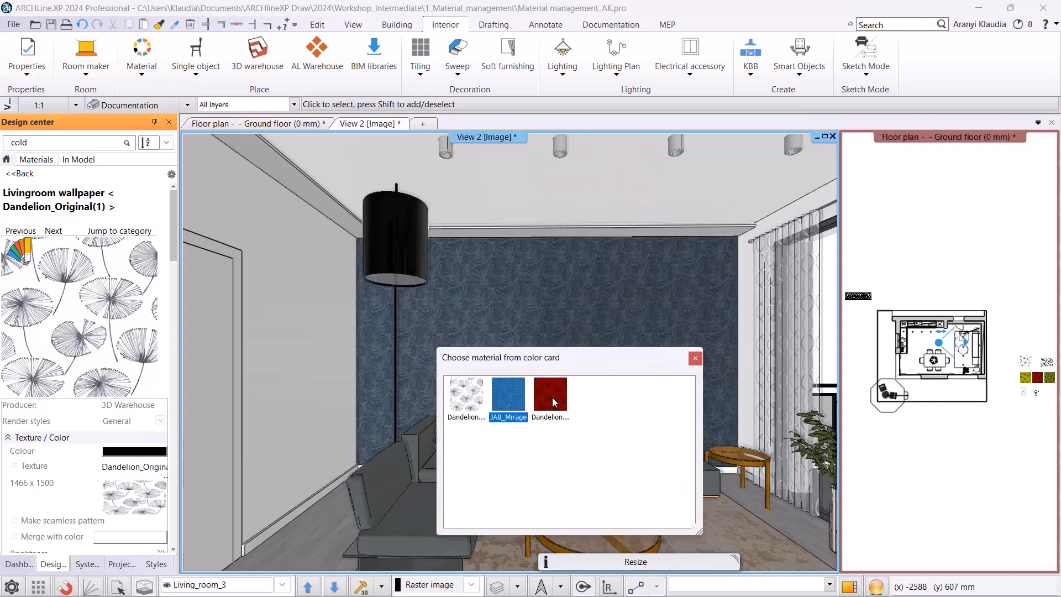
{"action": "left_click", "coordinate": [552, 396]}
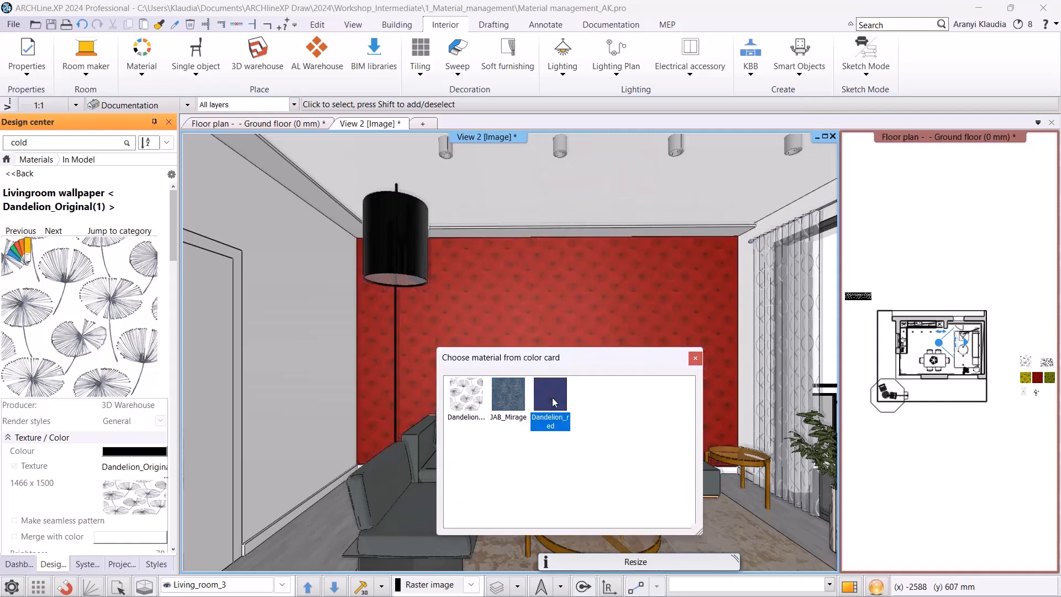
{"action": "left_click", "coordinate": [460, 399]}
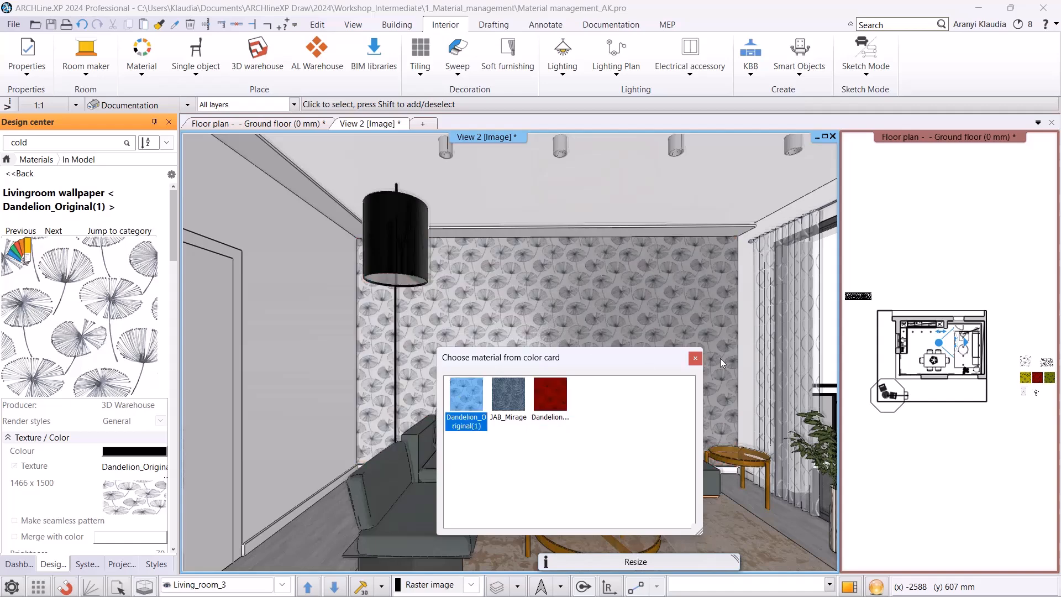
{"action": "left_click", "coordinate": [694, 358]}
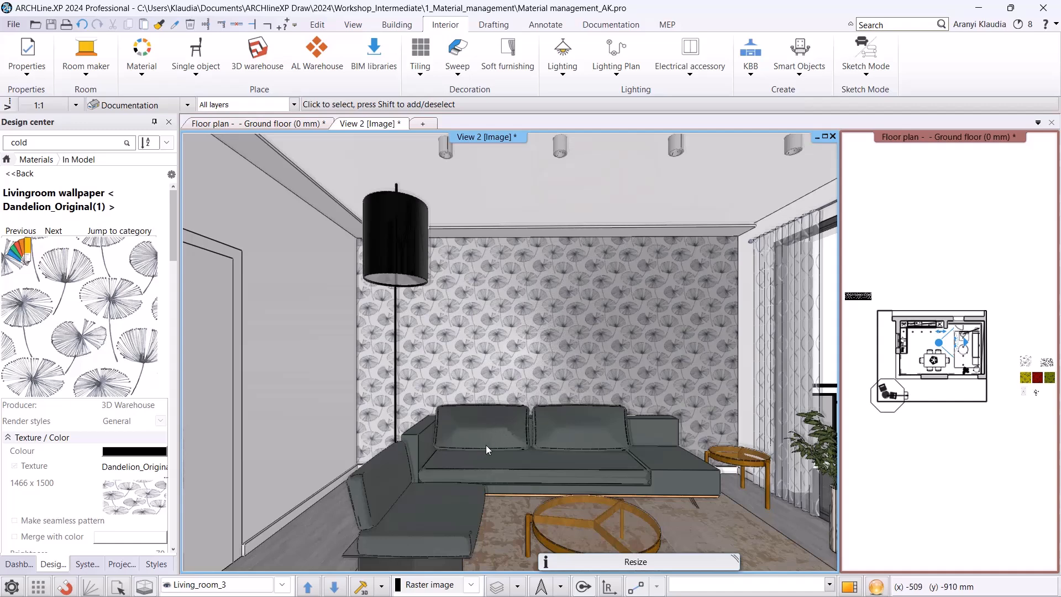
Find the sofa's coldgrey material and create a copy of it as a color card named Sofa textures.
{"action": "right_click", "coordinate": [481, 435]}
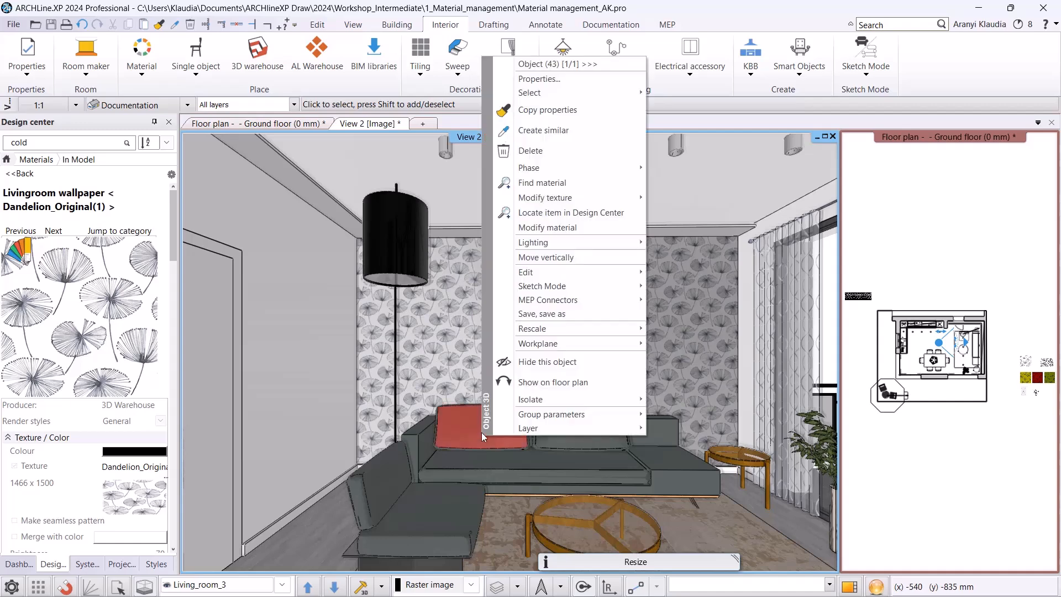
{"action": "left_click", "coordinate": [545, 187]}
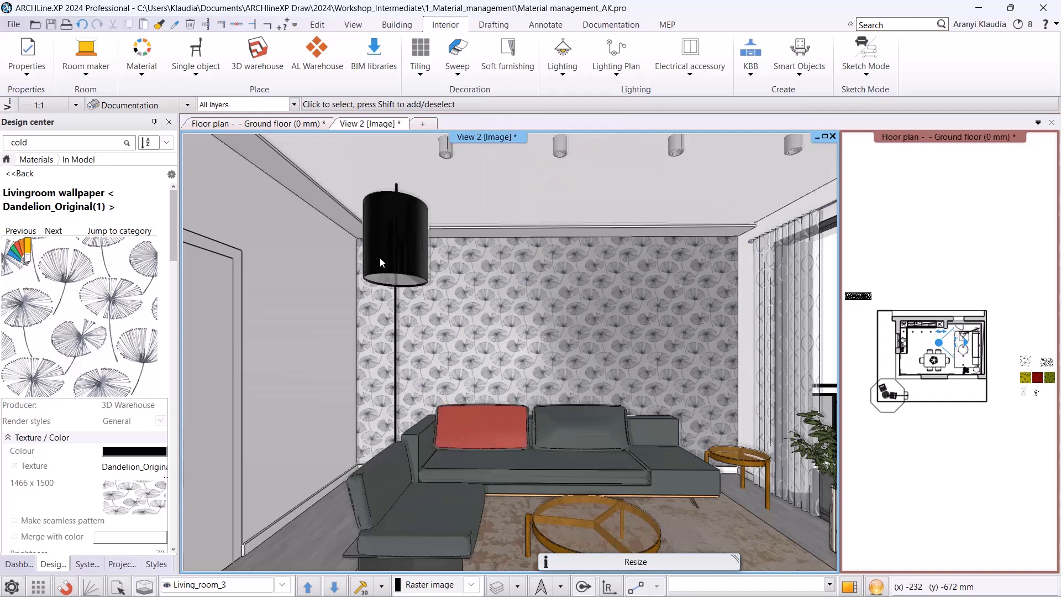
{"action": "left_click", "coordinate": [170, 175]}
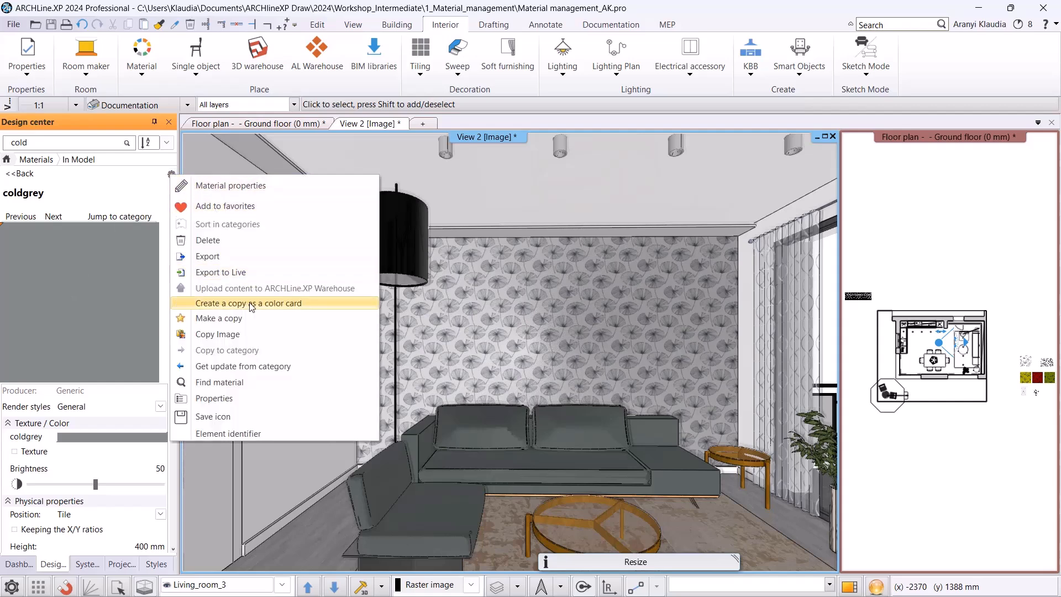
{"action": "left_click", "coordinate": [326, 303]}
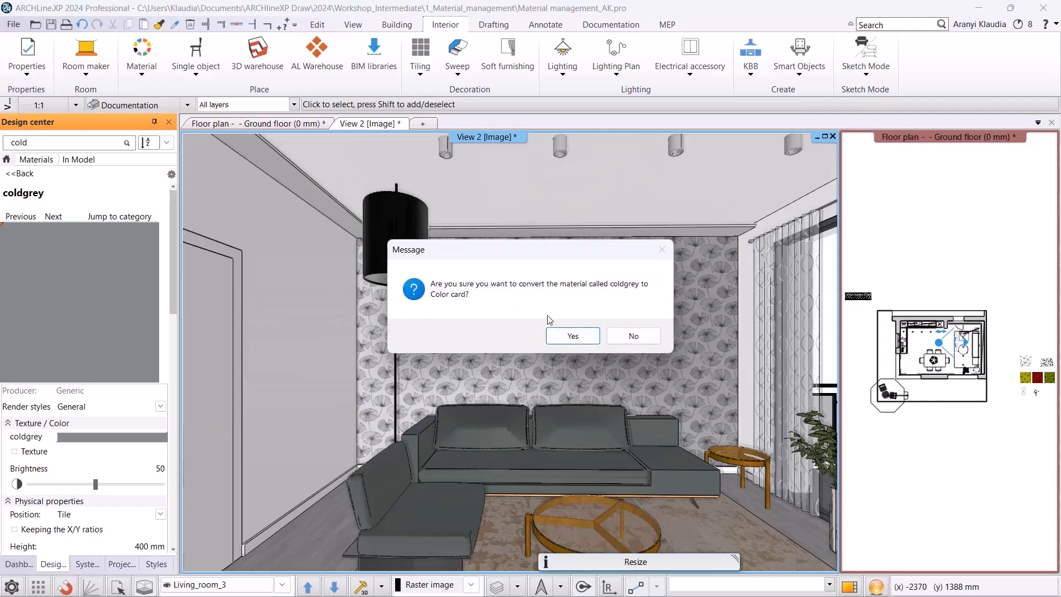
{"action": "left_click", "coordinate": [572, 336]}
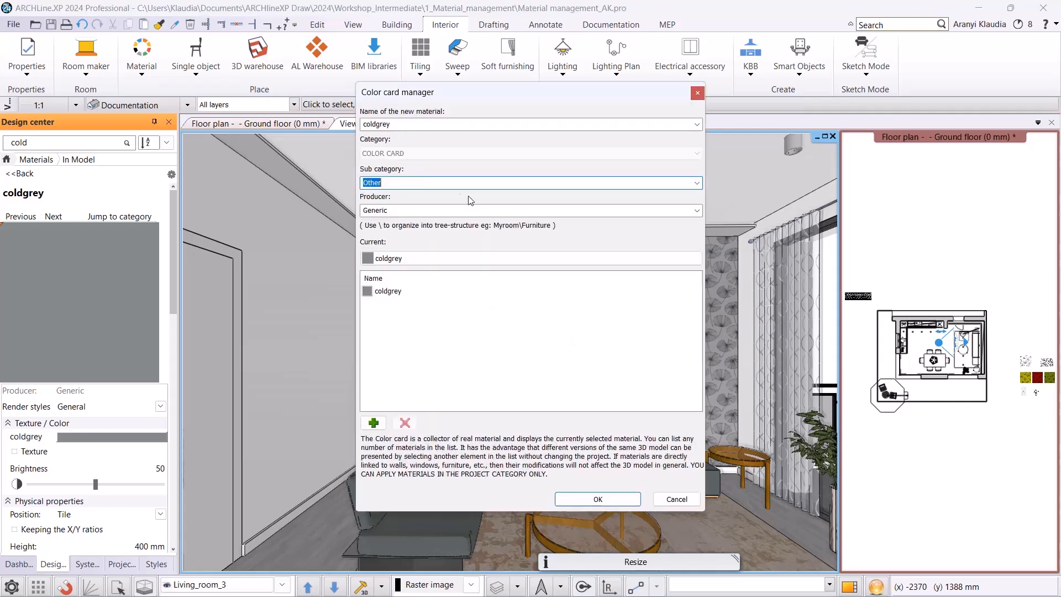
{"action": "type", "text": "Sofa "}
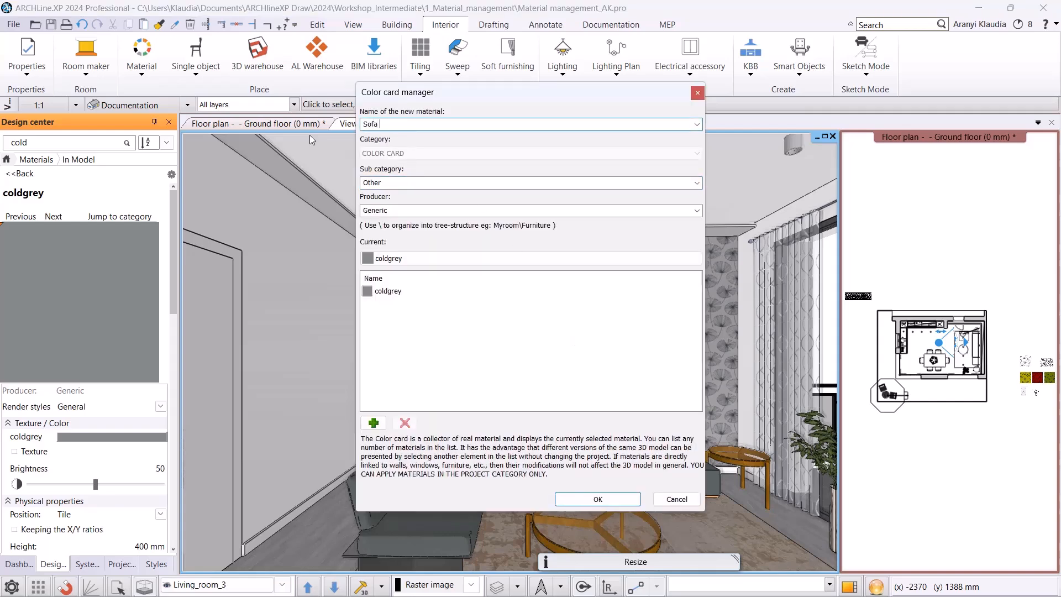
{"action": "type", "text": "textures"}
Add Leather_brown_01 from the Leather subcategory of Fabrics to the Sofa textures color card.
{"action": "left_click", "coordinate": [373, 422]}
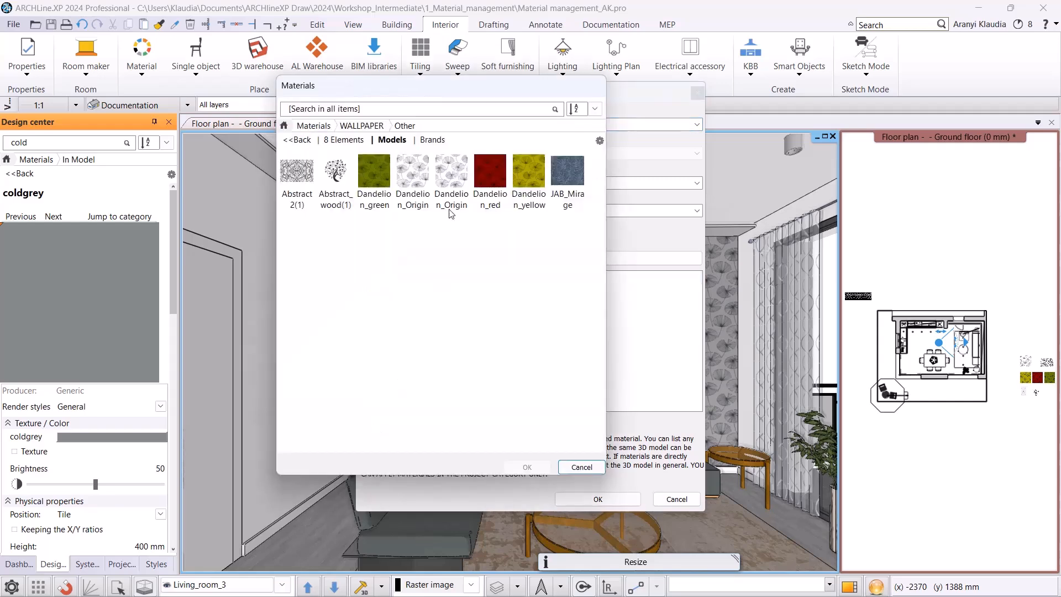
{"action": "left_click", "coordinate": [357, 125]}
{"action": "left_click", "coordinate": [386, 221]}
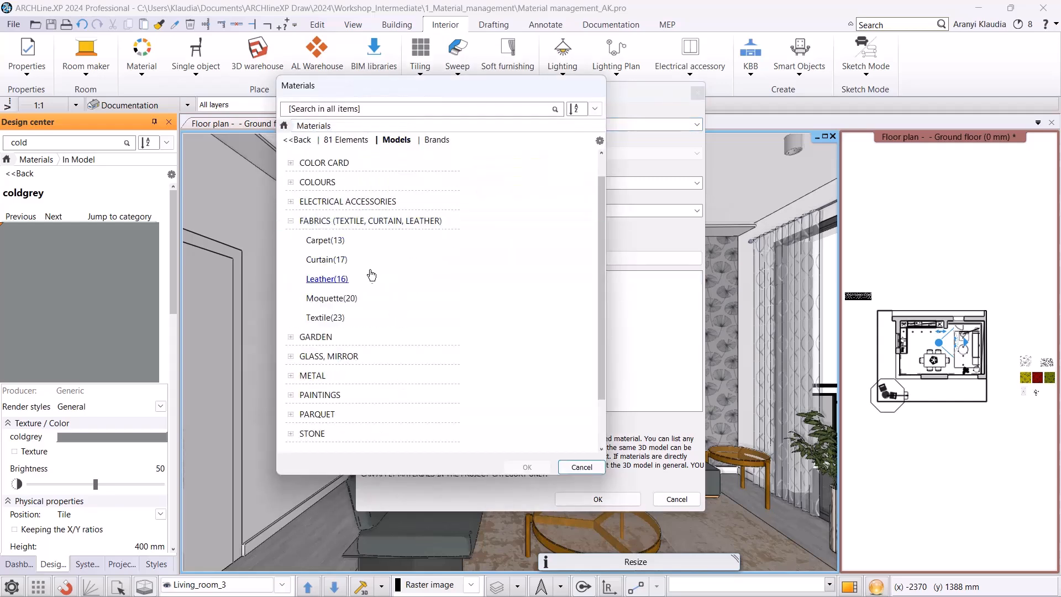
{"action": "left_click", "coordinate": [371, 278]}
{"action": "left_click", "coordinate": [523, 232]}
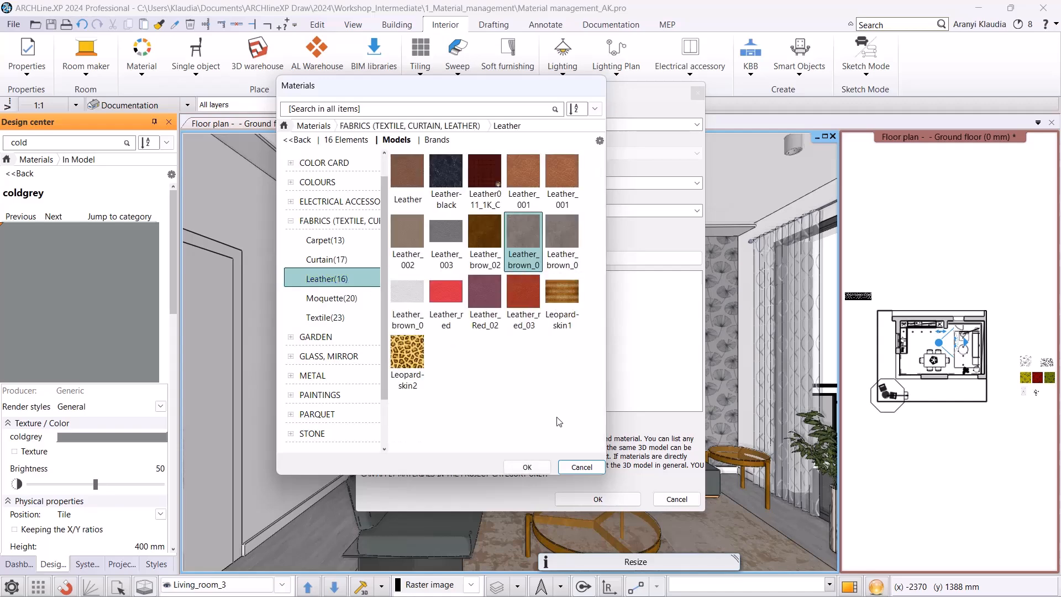
{"action": "left_click", "coordinate": [527, 467]}
Add Textil-linen2 from the Textile subcategory of Fabrics to the color card and finish creating the card.
{"action": "left_click", "coordinate": [373, 422]}
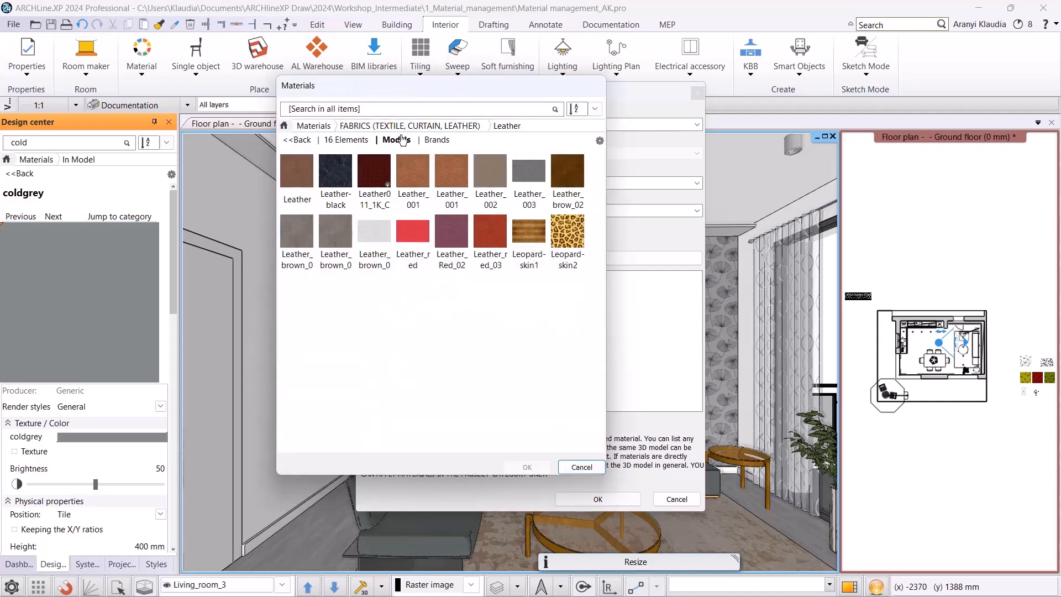
{"action": "left_click", "coordinate": [406, 126]}
{"action": "left_click", "coordinate": [358, 376]}
{"action": "left_click", "coordinate": [408, 367]}
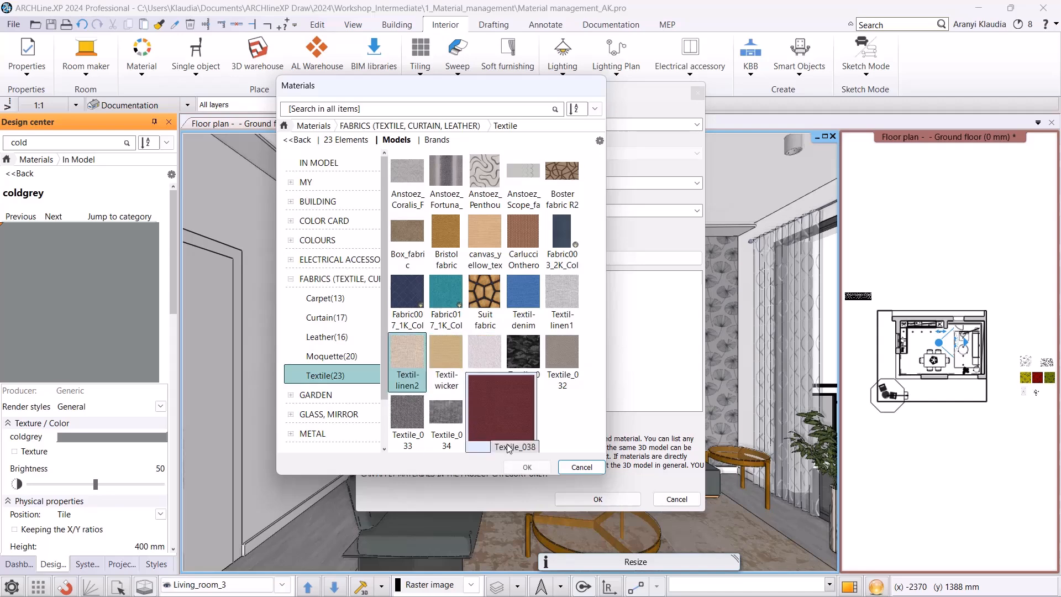
{"action": "left_click", "coordinate": [527, 467]}
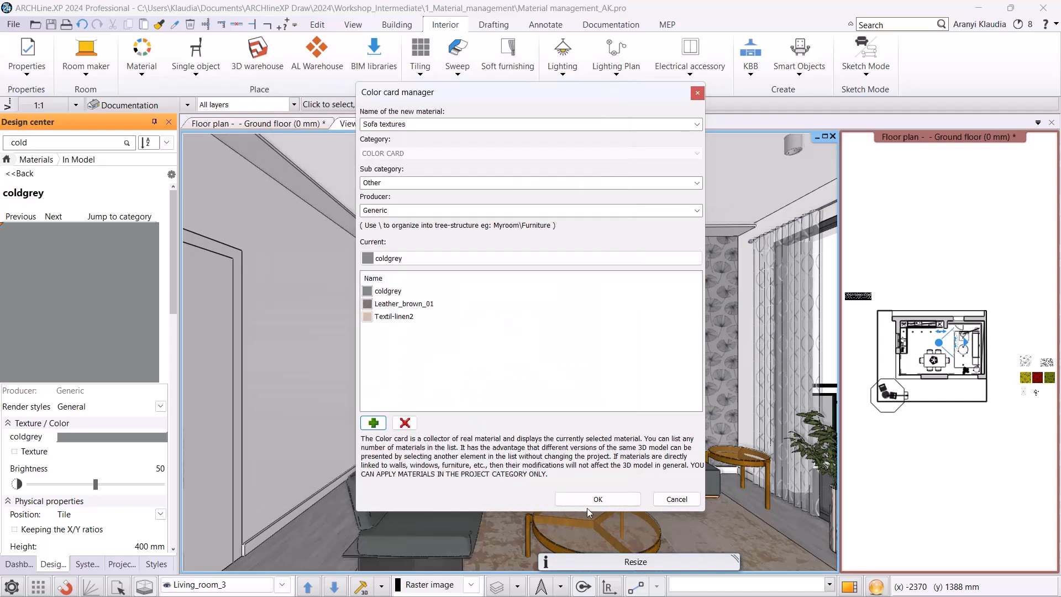
{"action": "left_click", "coordinate": [594, 500]}
Apply the Sofa textures color card to the sofa, replacing its material with the card on this object only.
{"action": "left_click_drag", "start_coordinate": [32, 266], "coordinate": [416, 499]}
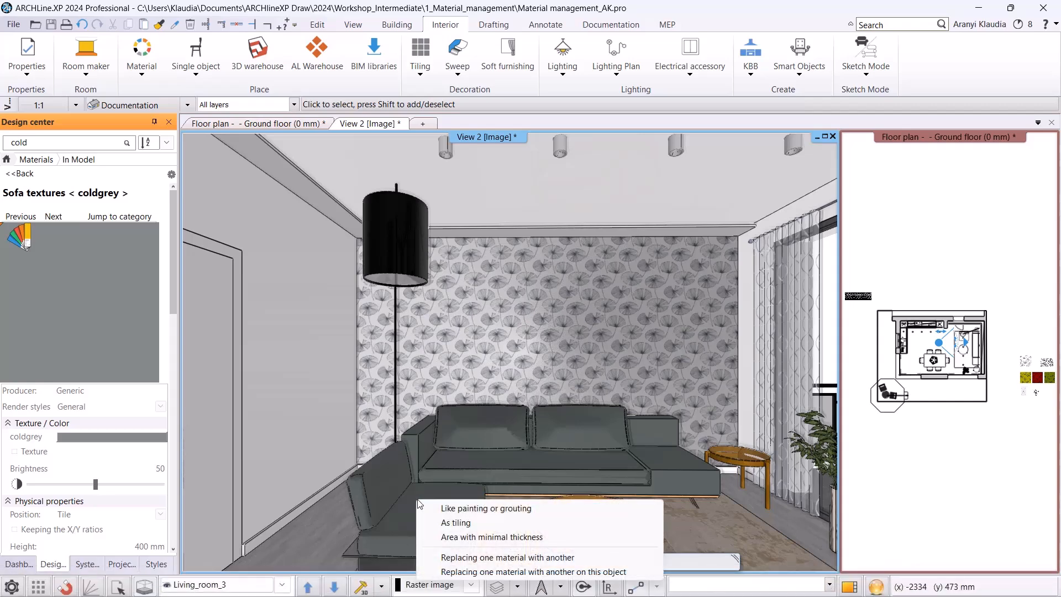
{"action": "left_click", "coordinate": [479, 572]}
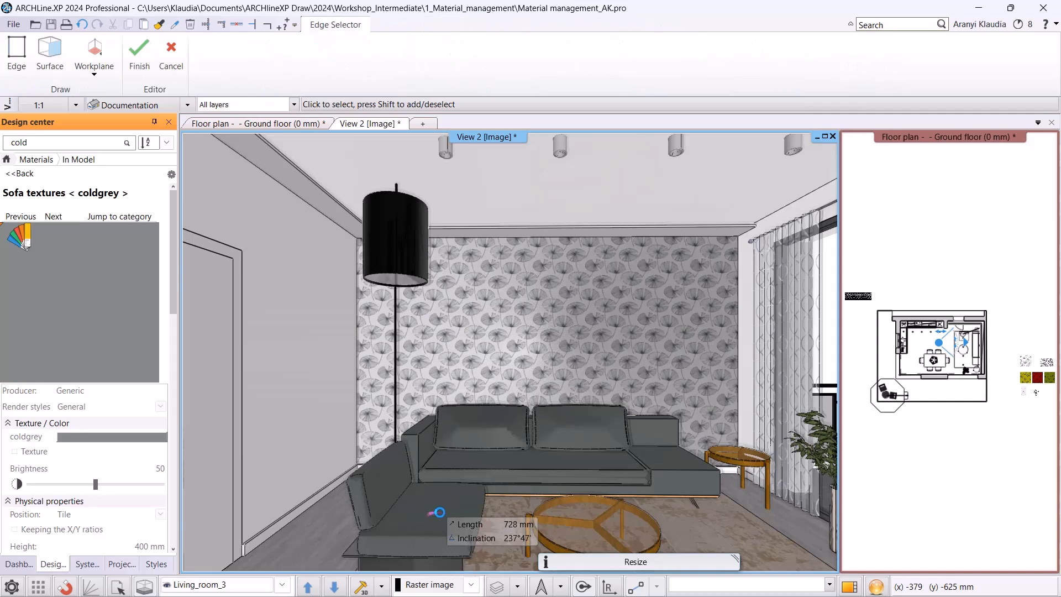
{"action": "left_click", "coordinate": [548, 469]}
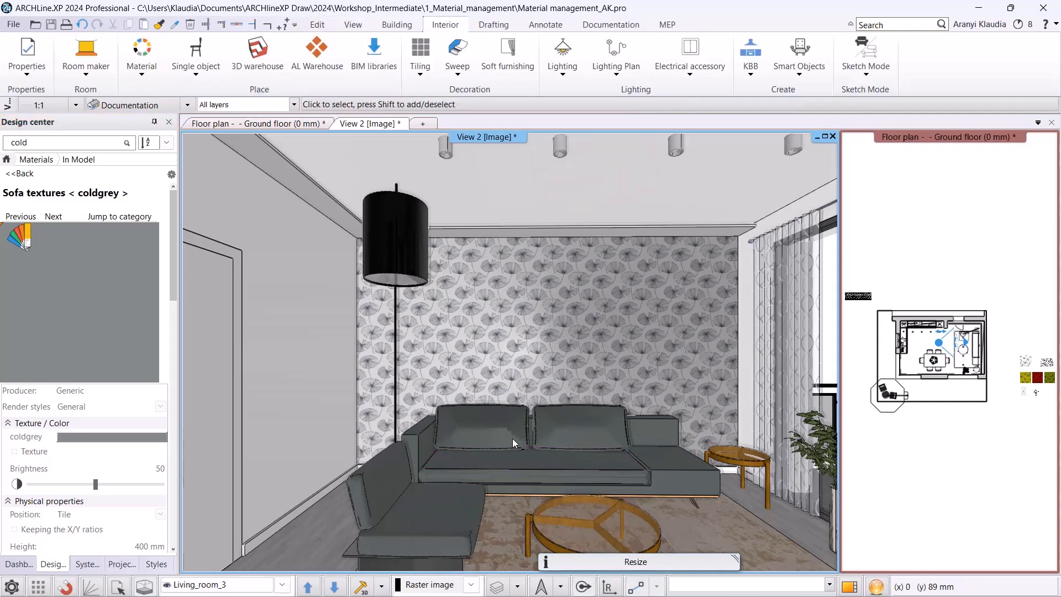
Try Leather_brown_01 and Textil-linen2 on the sofa through its color card, and set it back to coldgrey.
{"action": "left_click", "coordinate": [24, 237]}
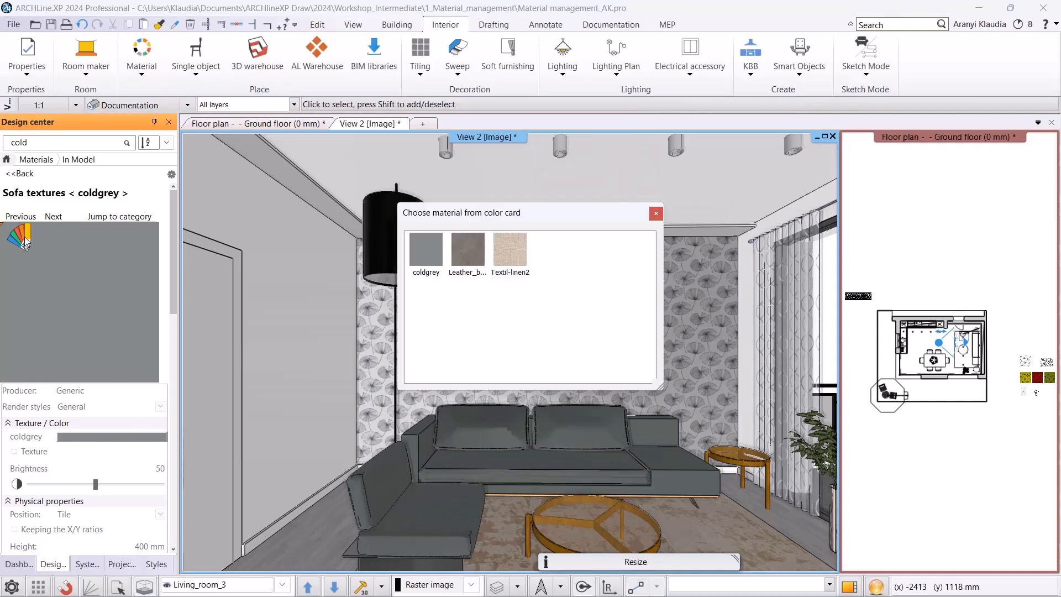
{"action": "left_click", "coordinate": [466, 257]}
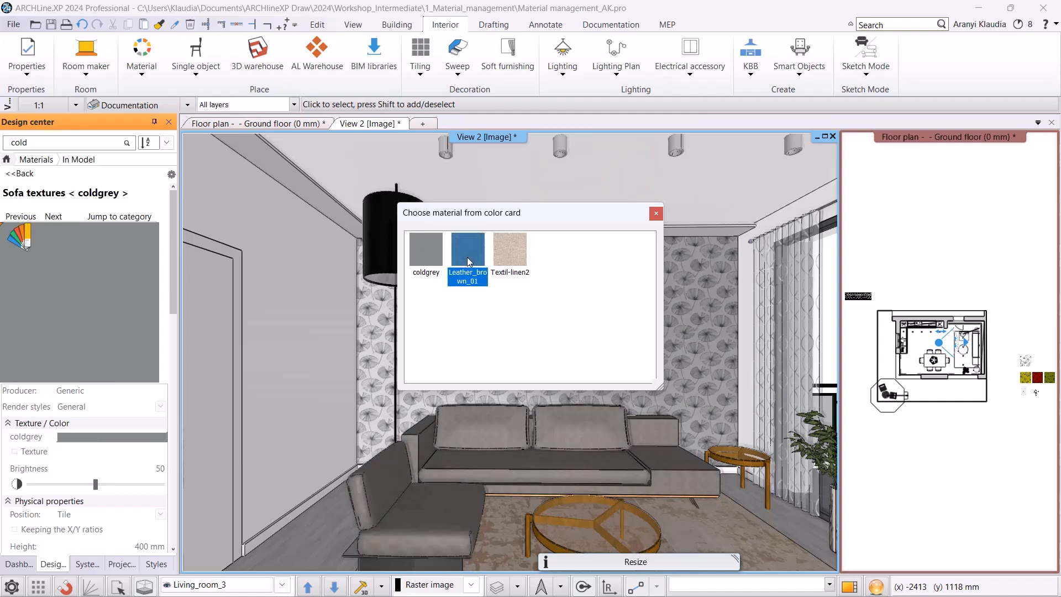
{"action": "left_click", "coordinate": [495, 254]}
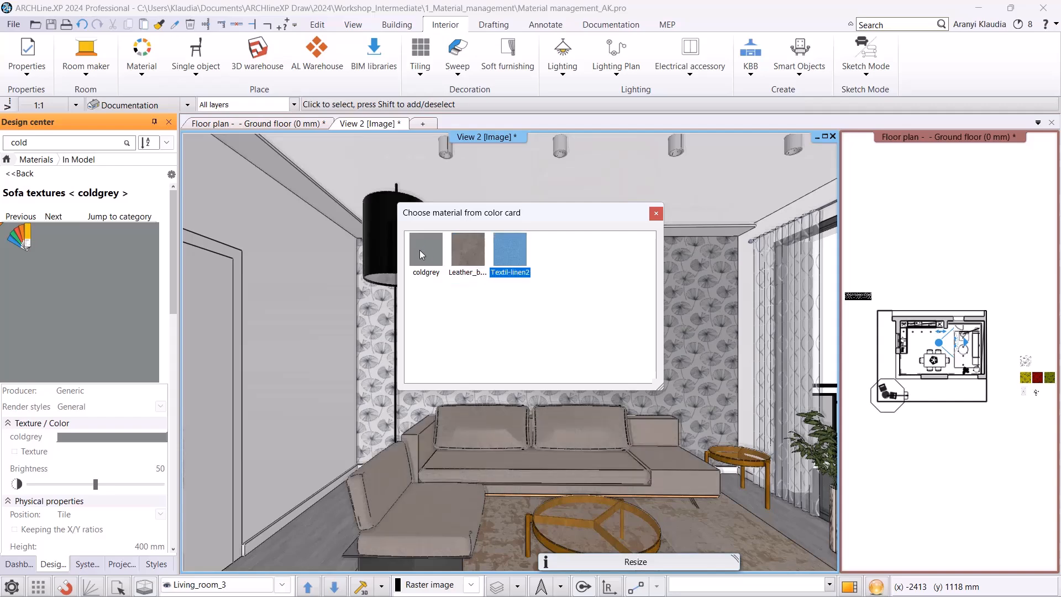
{"action": "left_click", "coordinate": [419, 250]}
{"action": "left_click", "coordinate": [656, 213]}
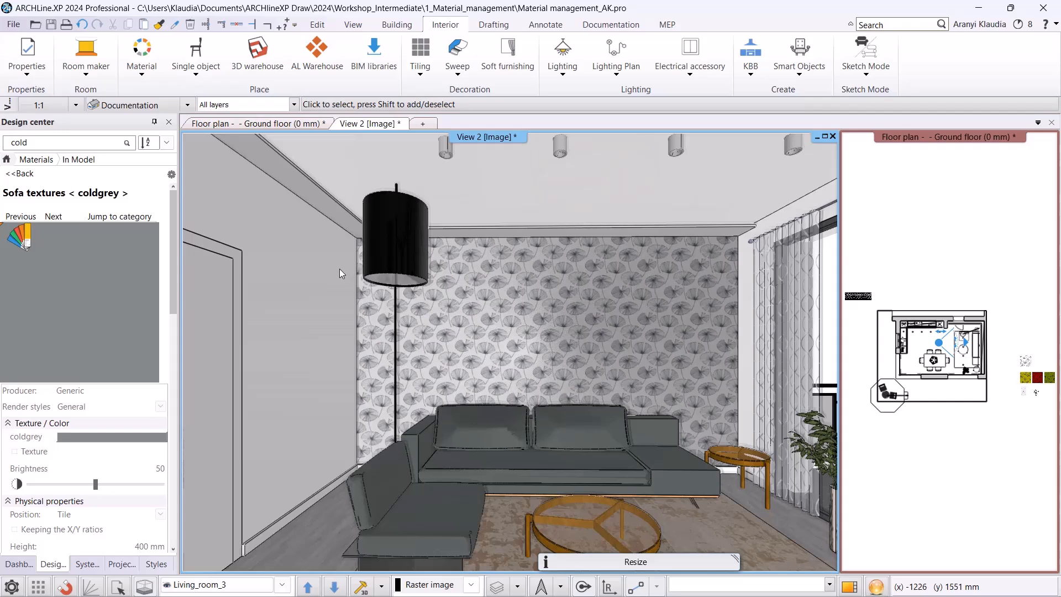
Return to the top level of the materials library and open the Color card manager.
{"action": "left_click", "coordinate": [50, 160]}
{"action": "left_click", "coordinate": [42, 197]}
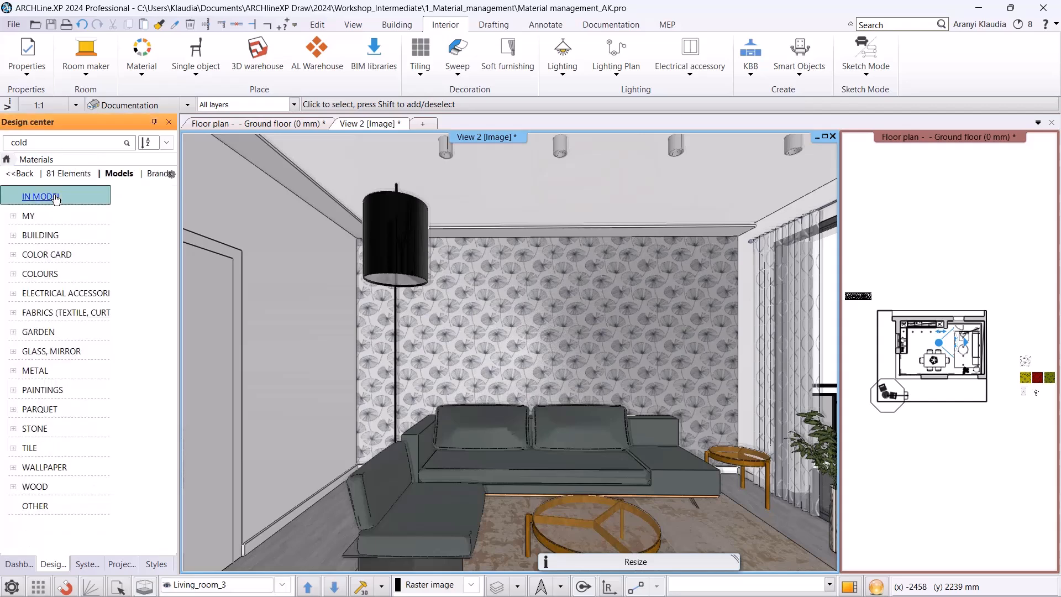
{"action": "left_click", "coordinate": [160, 174]}
{"action": "left_click", "coordinate": [173, 175]}
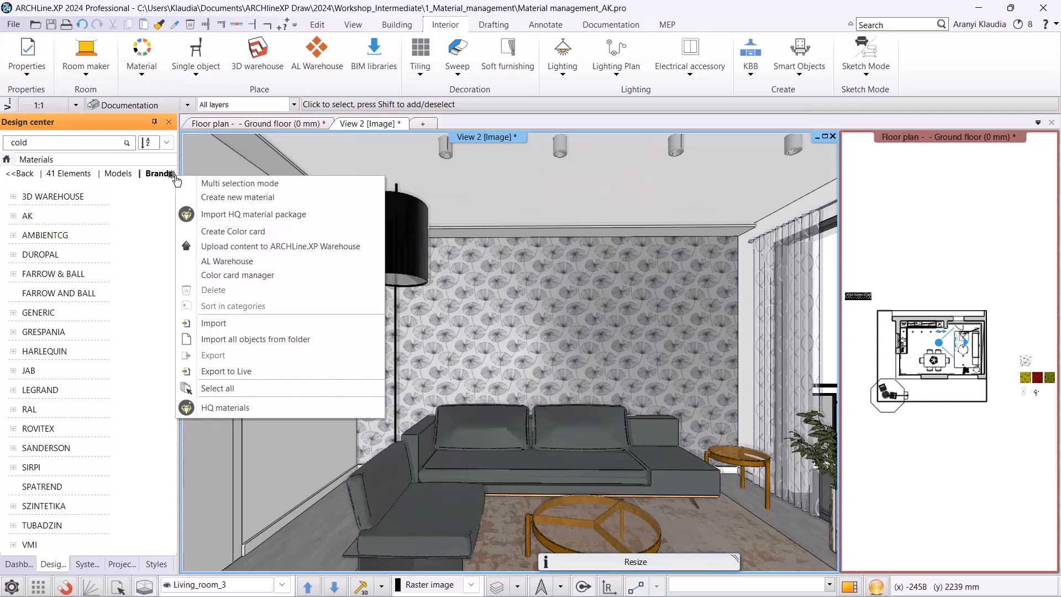
{"action": "left_click", "coordinate": [256, 275]}
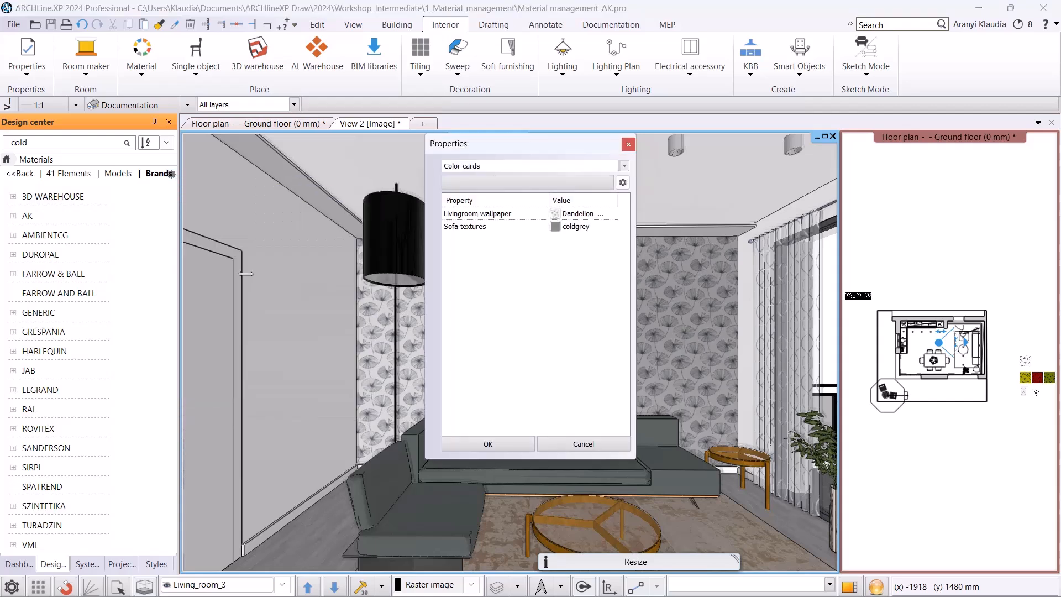
Review the materials selectable in the Livingroom wallpaper and Sofa textures color cards without changing them.
{"action": "left_click", "coordinate": [557, 217]}
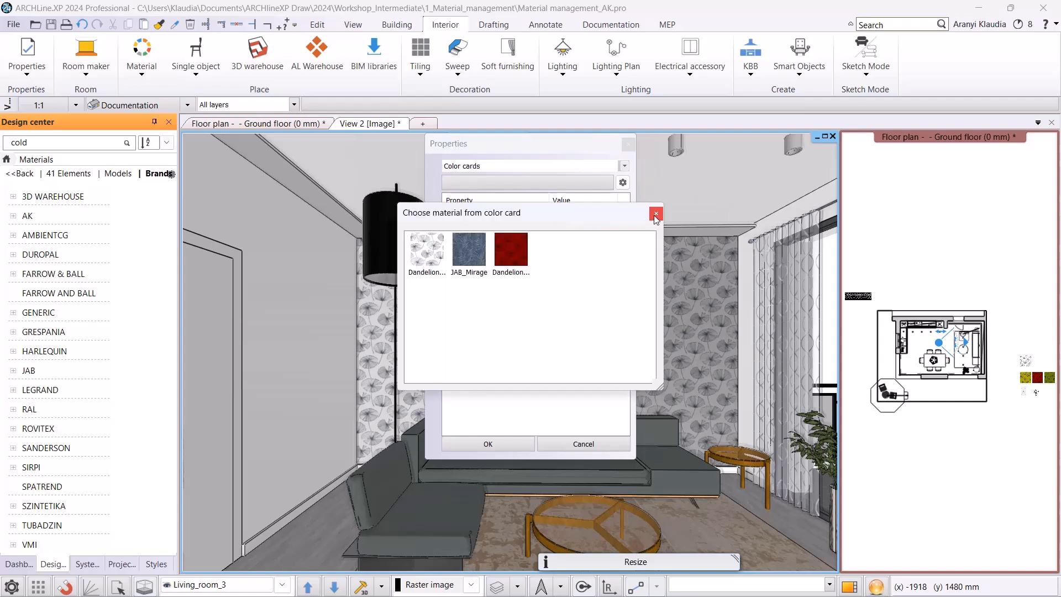
{"action": "left_click", "coordinate": [655, 213]}
{"action": "left_click", "coordinate": [556, 223]}
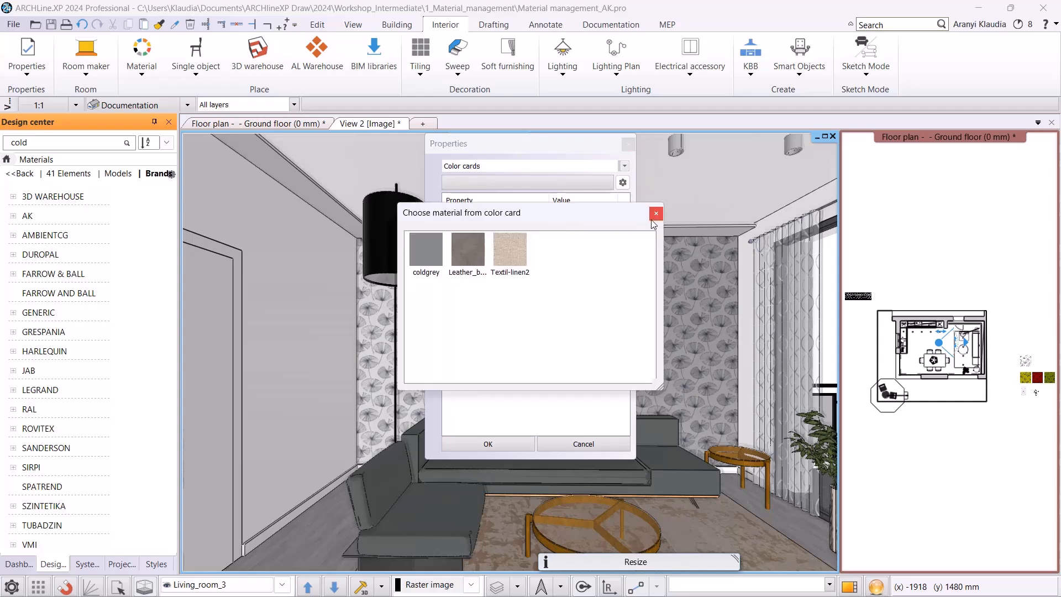
{"action": "left_click", "coordinate": [655, 213]}
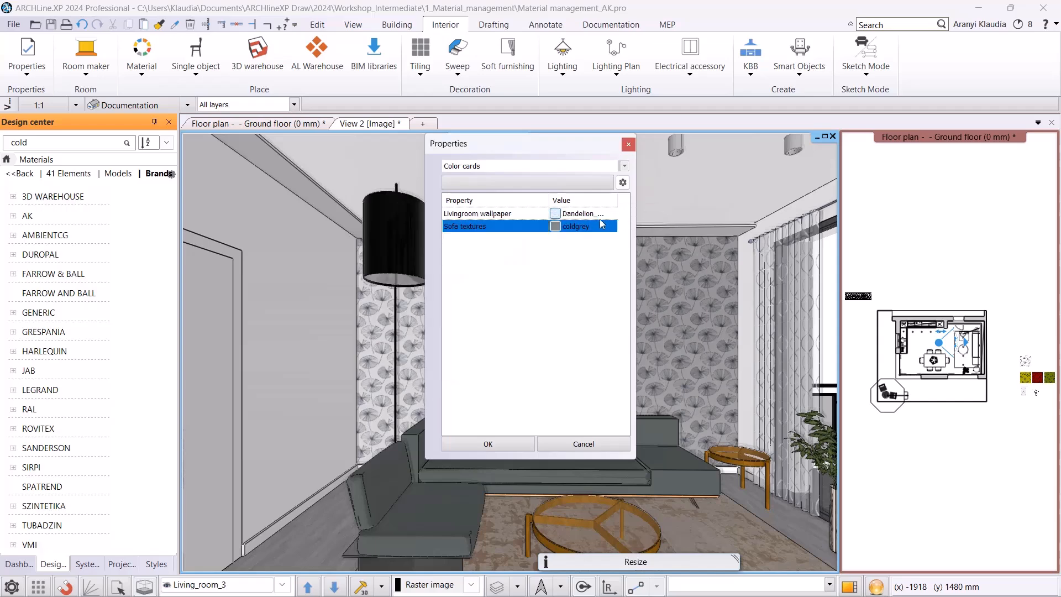
Save the current wallpaper and sofa material combination as a new color card style named Variations1.
{"action": "left_click", "coordinate": [622, 183]}
{"action": "left_click", "coordinate": [645, 185]}
{"action": "type", "text": "Variations1"}
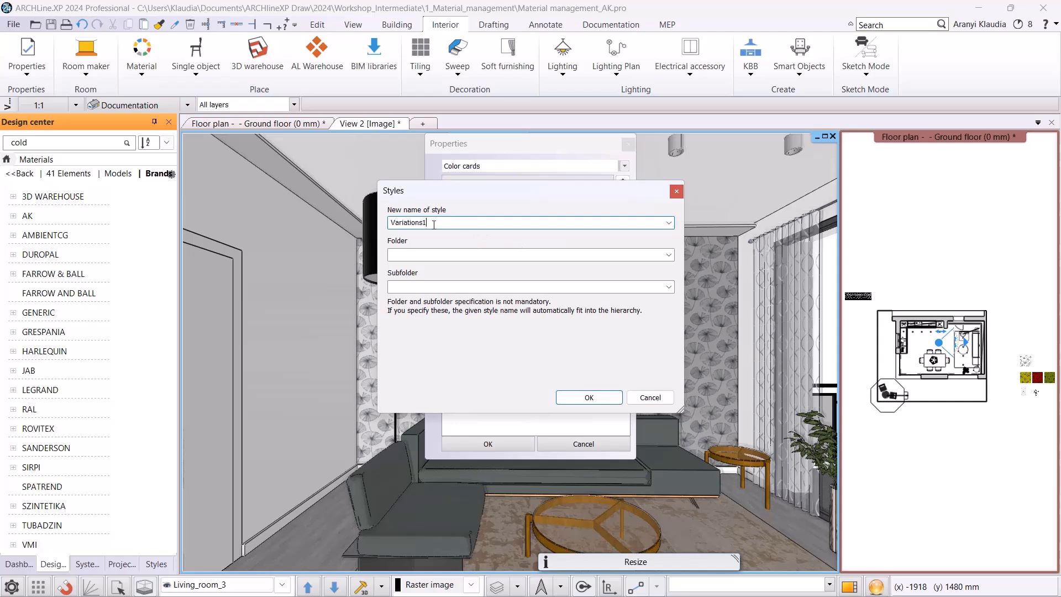
{"action": "key", "text": "ctrl+a"}
{"action": "left_click", "coordinate": [589, 397]}
Set the Livingroom wallpaper card to JAB_Mirage and the Sofa textures card to Textil-linen2.
{"action": "left_click", "coordinate": [561, 215]}
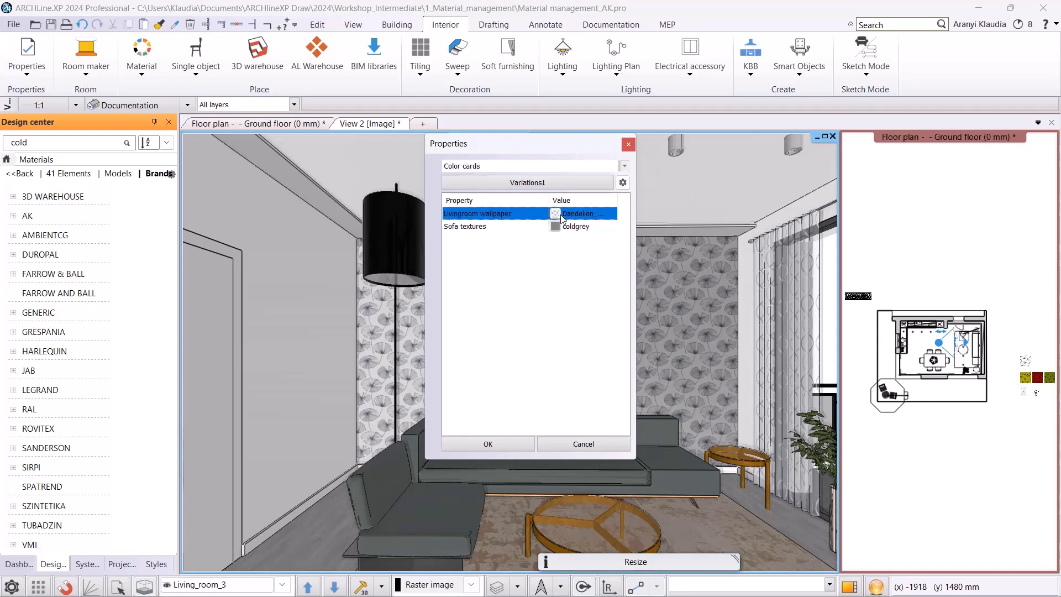
{"action": "left_click", "coordinate": [474, 253]}
{"action": "left_click", "coordinate": [557, 227]}
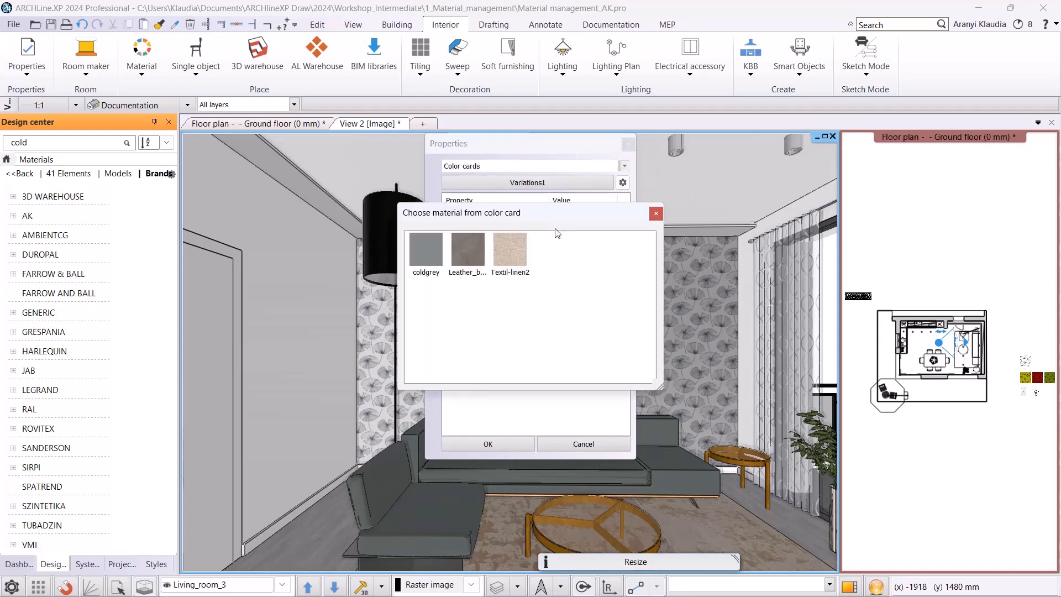
{"action": "left_click", "coordinate": [519, 251]}
Save the JAB_Mirage and Textil-linen2 combination as a new color card style named Variations2.
{"action": "left_click", "coordinate": [622, 182]}
{"action": "left_click", "coordinate": [651, 187]}
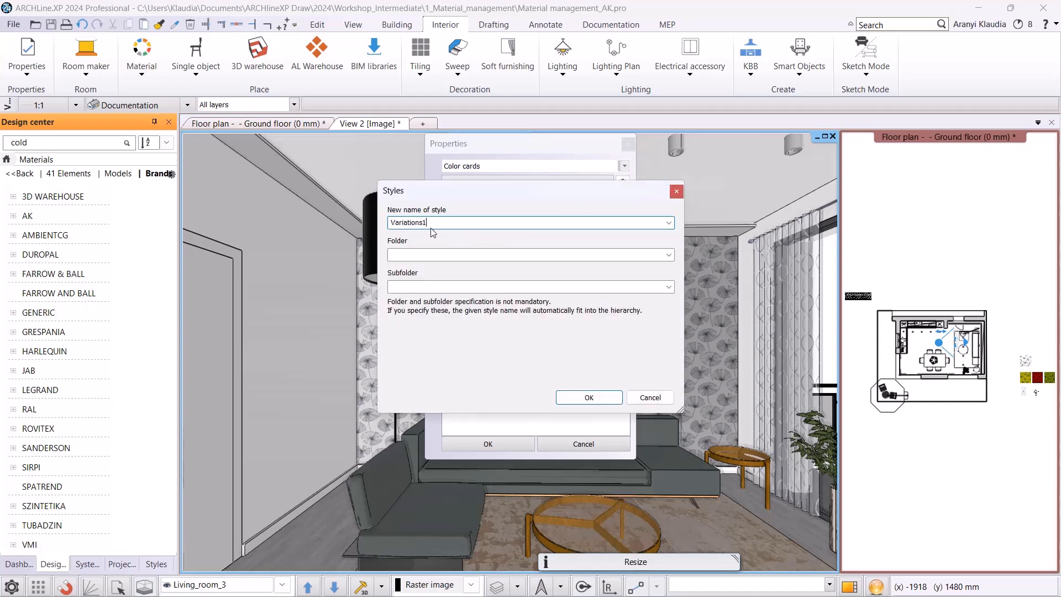
{"action": "key", "text": "BackSpace"}
{"action": "type", "text": "2"}
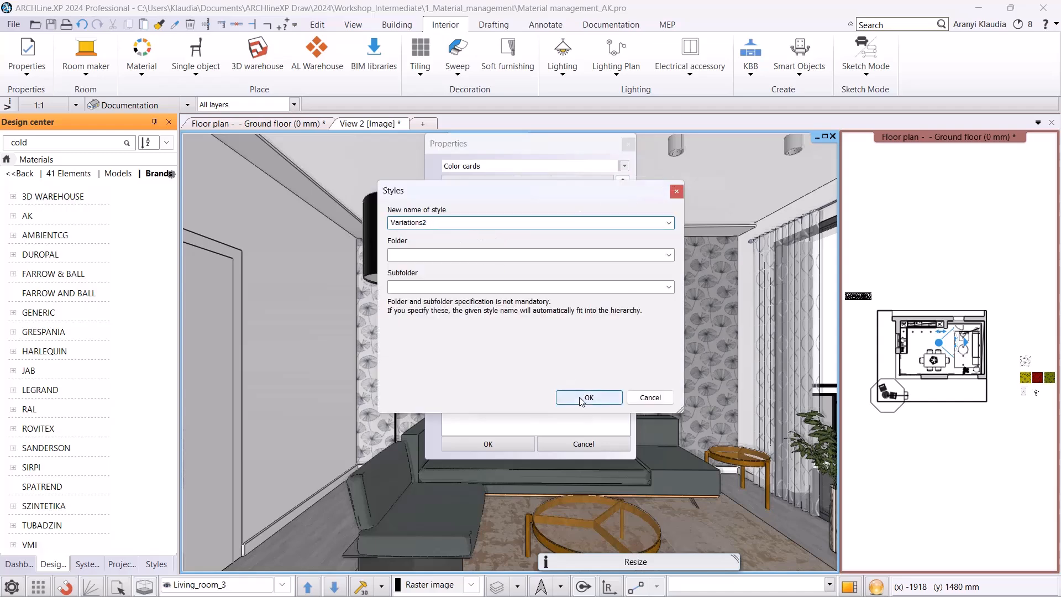
{"action": "left_click", "coordinate": [587, 397]}
Set the Livingroom wallpaper card to Dandelion_red and the Sofa textures card to Leather_brown_01.
{"action": "left_click", "coordinate": [554, 213]}
{"action": "left_click", "coordinate": [519, 254]}
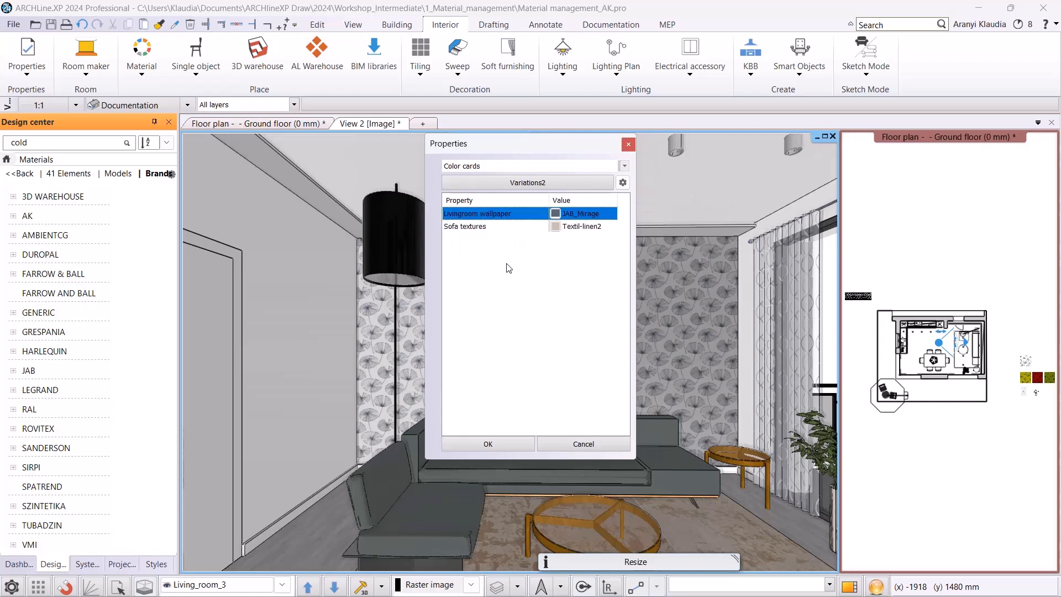
{"action": "left_click", "coordinate": [554, 226]}
{"action": "left_click", "coordinate": [469, 257]}
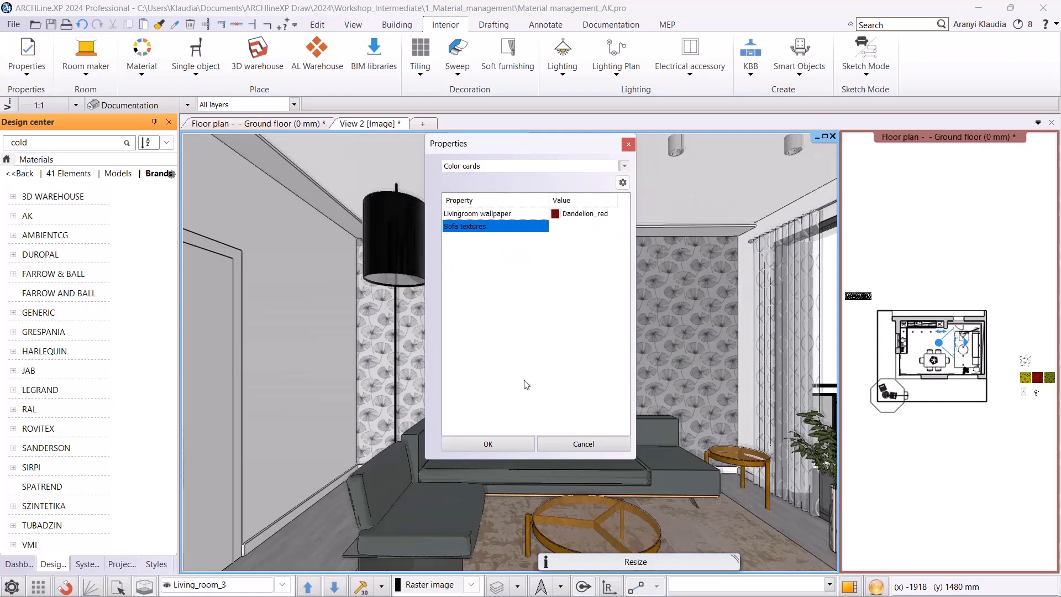
Save the Dandelion_red and Leather_brown_01 combination as a new color card style named Variations3.
{"action": "left_click", "coordinate": [623, 182]}
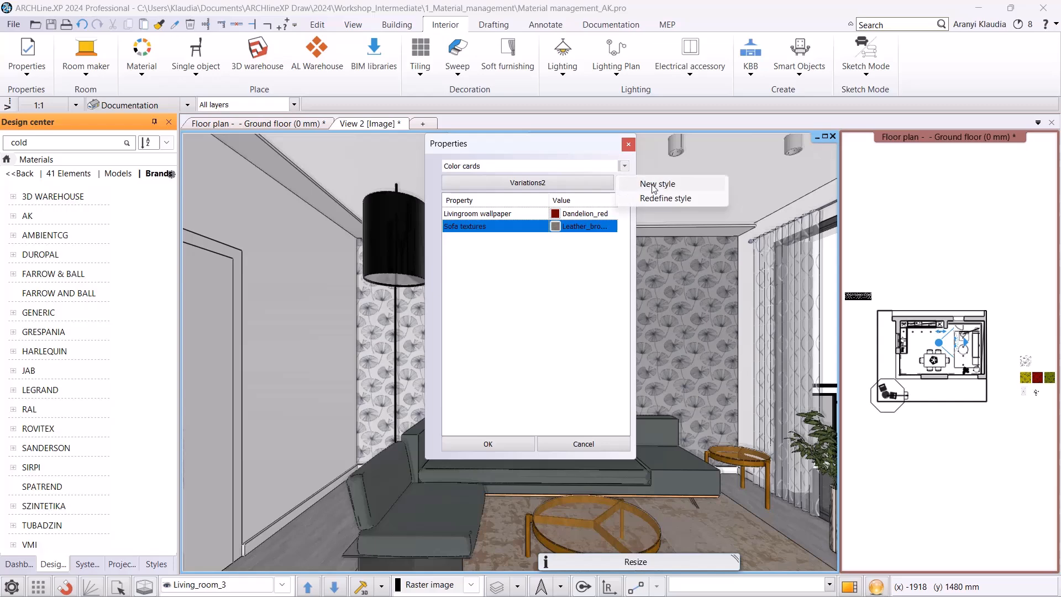
{"action": "left_click", "coordinate": [652, 185]}
{"action": "type", "text": "Variations3"}
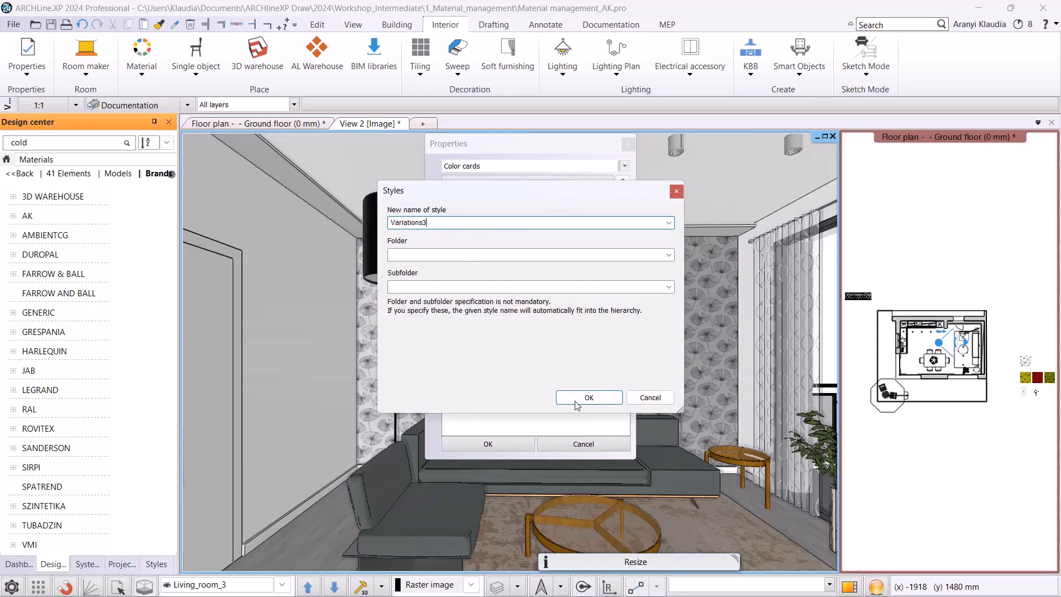
{"action": "left_click", "coordinate": [586, 398]}
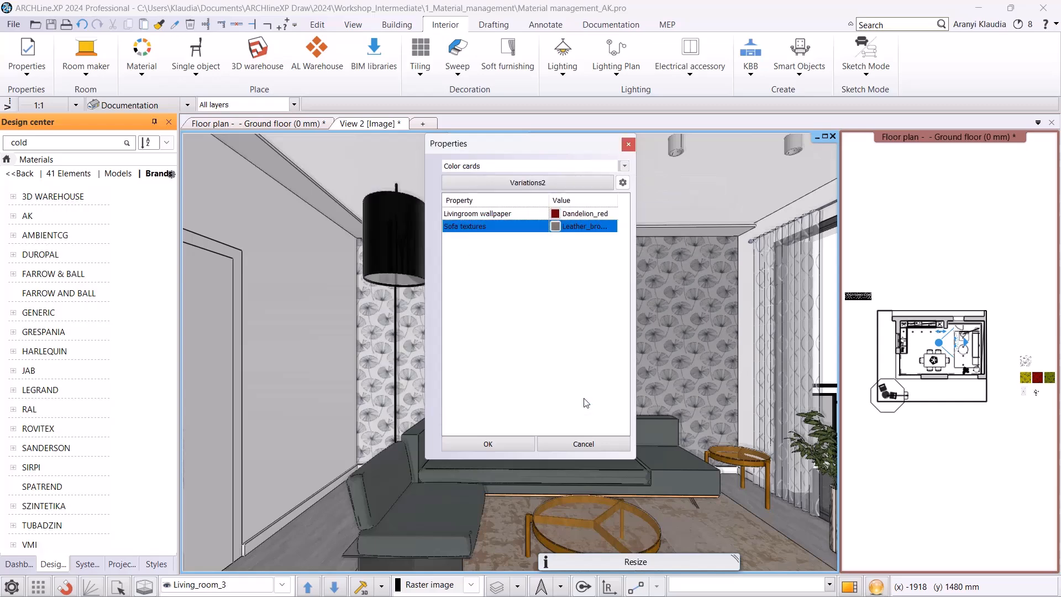
Apply the Dandelion_red wallpaper and Leather_brown_01 sofa color cards to the project and regenerate the 3D model.
{"action": "left_click", "coordinate": [506, 445]}
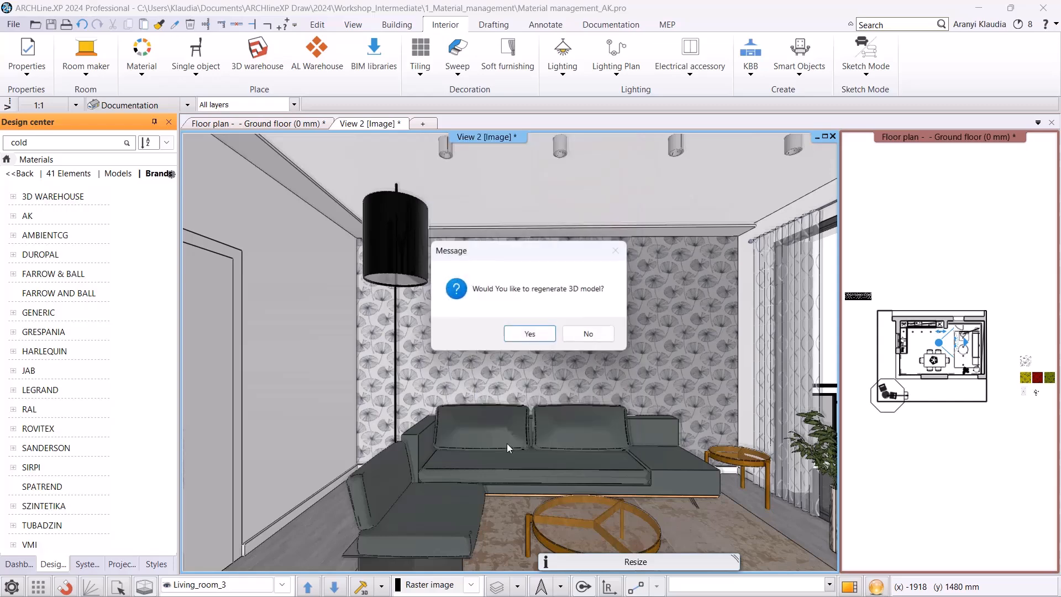
{"action": "left_click", "coordinate": [525, 338]}
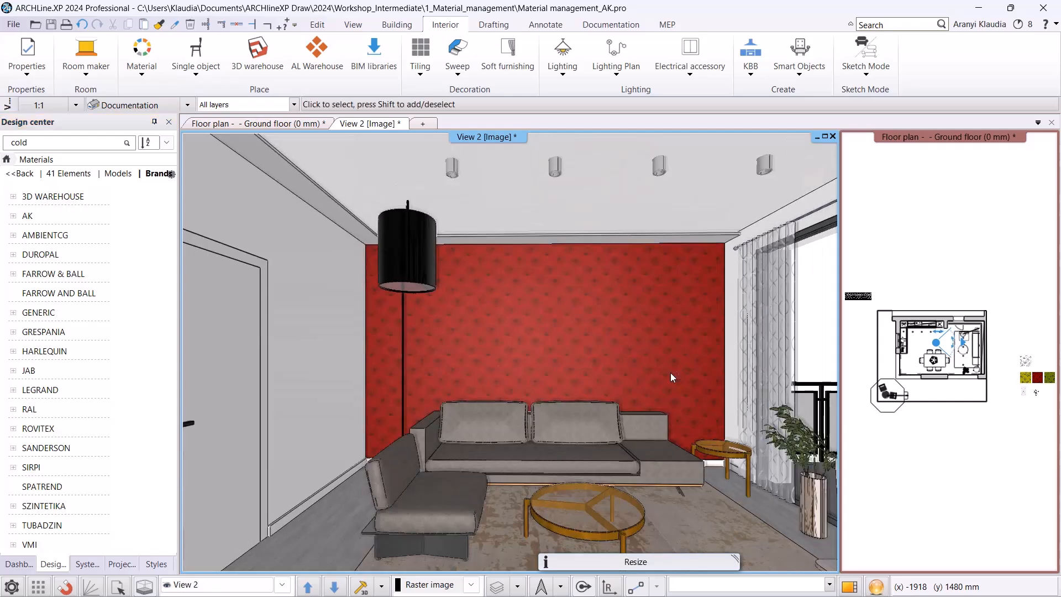
Switch the color cards to the Variations1 style in the color card manager and regenerate the 3D model.
{"action": "left_click", "coordinate": [173, 181]}
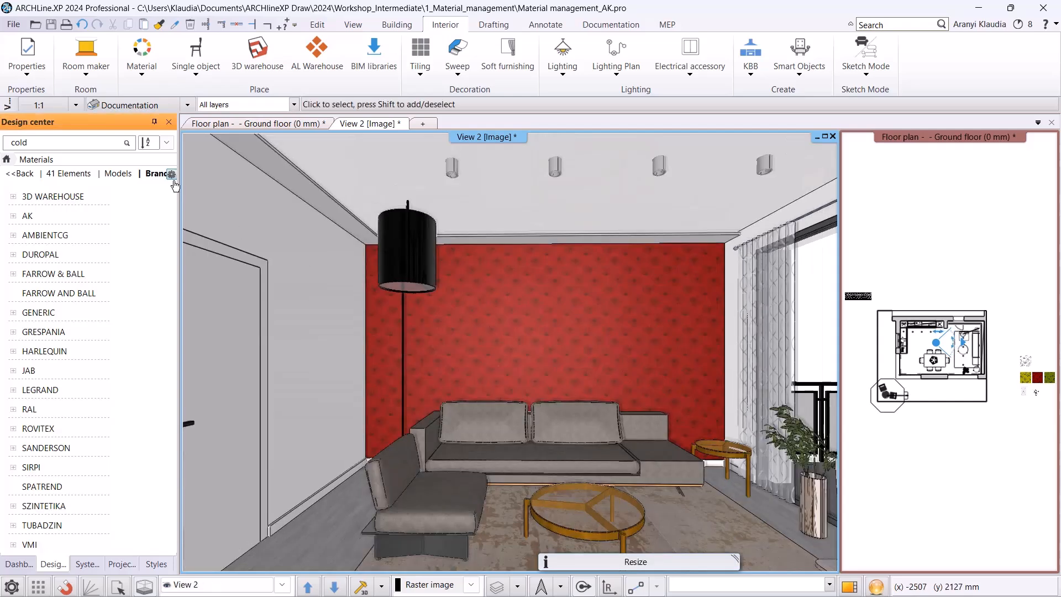
{"action": "left_click", "coordinate": [175, 178]}
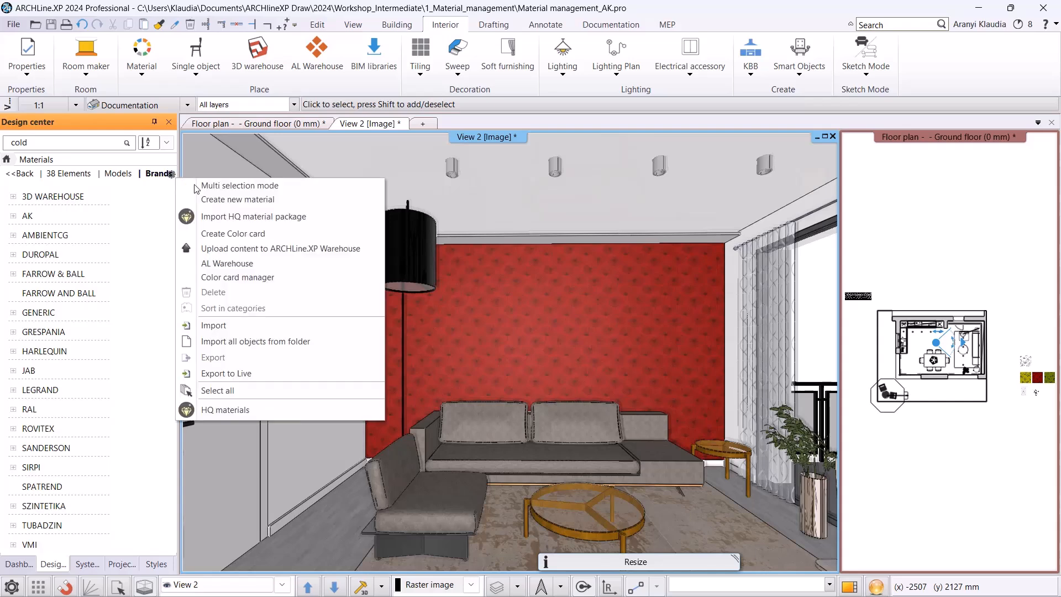
{"action": "left_click", "coordinate": [248, 273]}
{"action": "left_click", "coordinate": [502, 182]}
{"action": "left_click", "coordinate": [498, 195]}
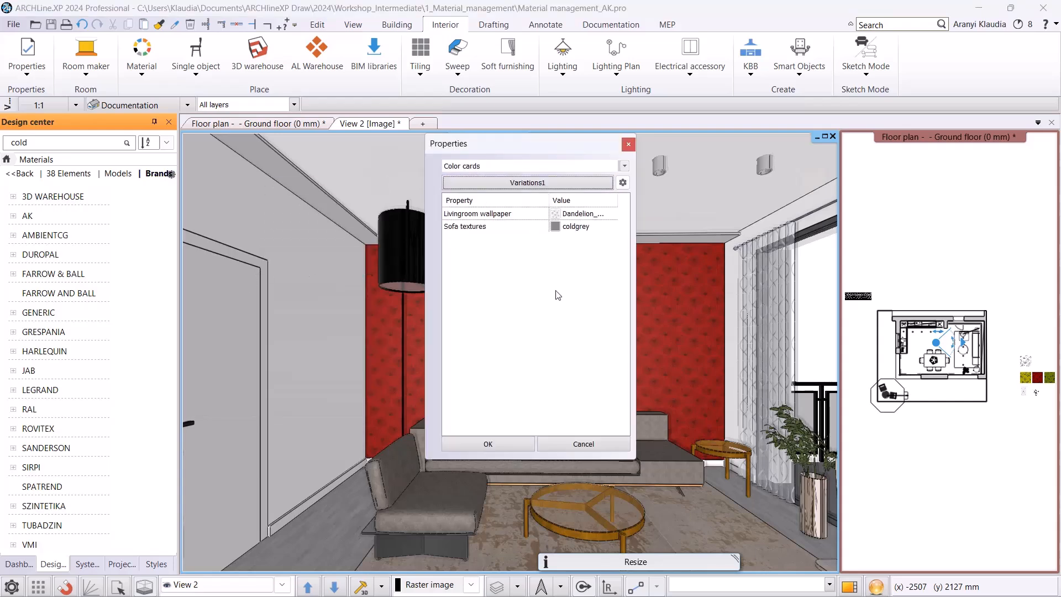
{"action": "left_click", "coordinate": [488, 443]}
{"action": "left_click", "coordinate": [532, 335]}
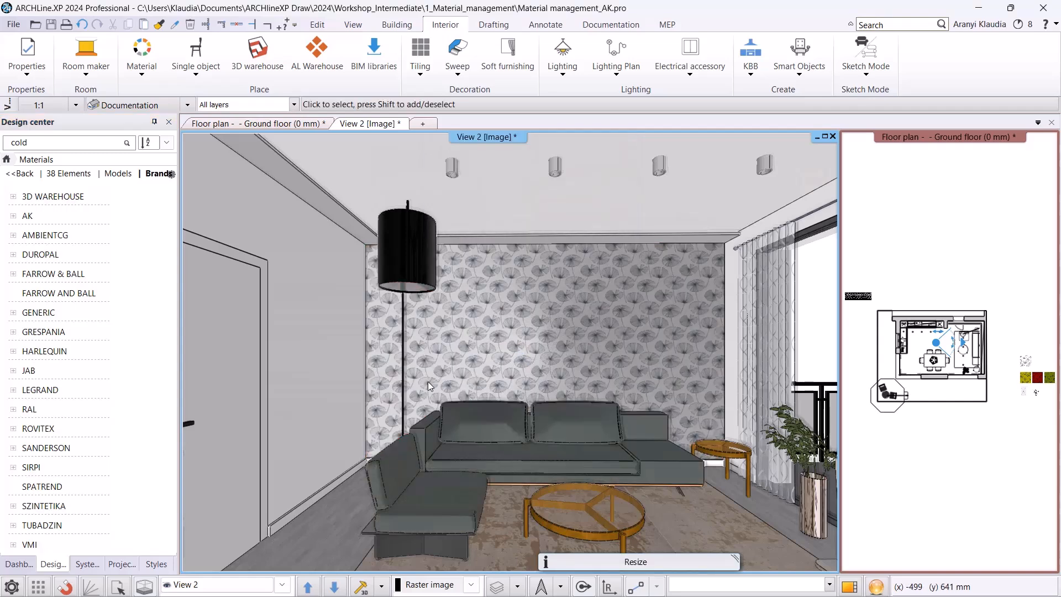
Display the saved color card styles within the architectural element styles.
{"action": "left_click", "coordinate": [156, 564]}
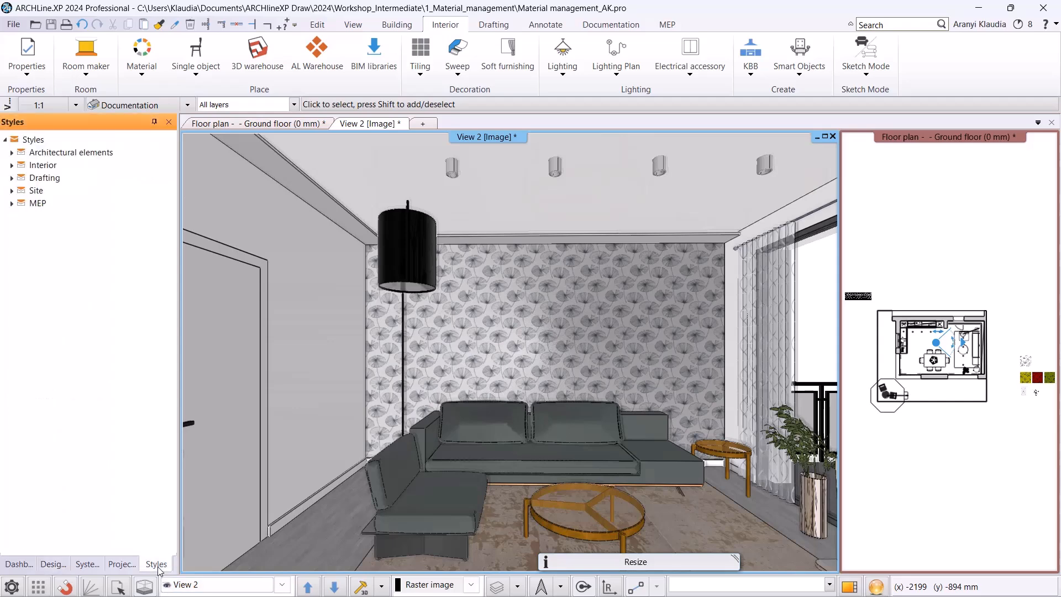
{"action": "double_click", "coordinate": [65, 154]}
{"action": "double_click", "coordinate": [60, 192]}
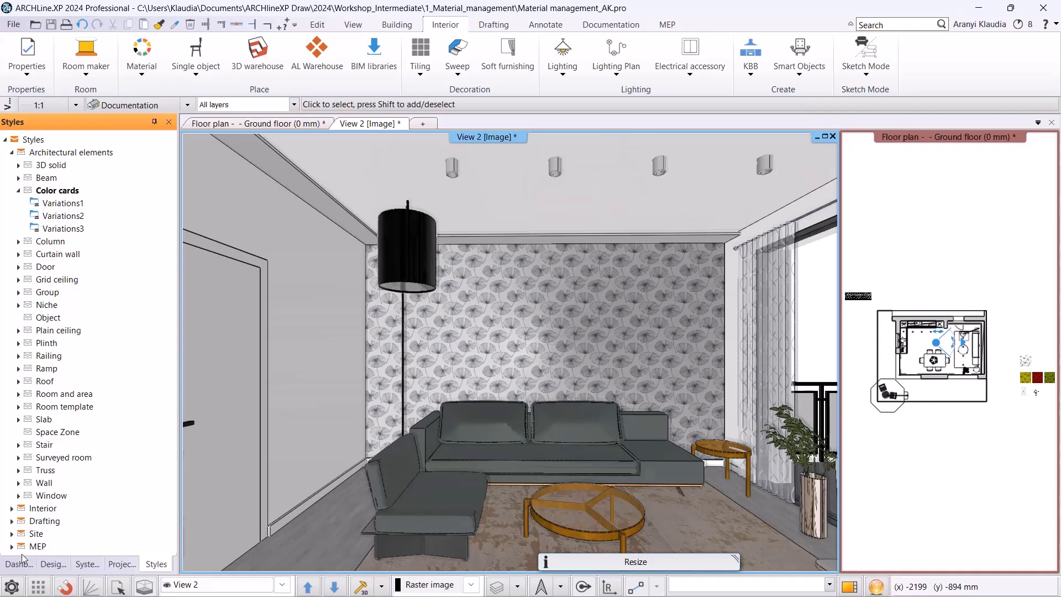
Examine the reflection, roughness and bump mapping settings of the MetalPlates012_1K_Color material in the HQ materials library.
{"action": "left_click", "coordinate": [51, 564]}
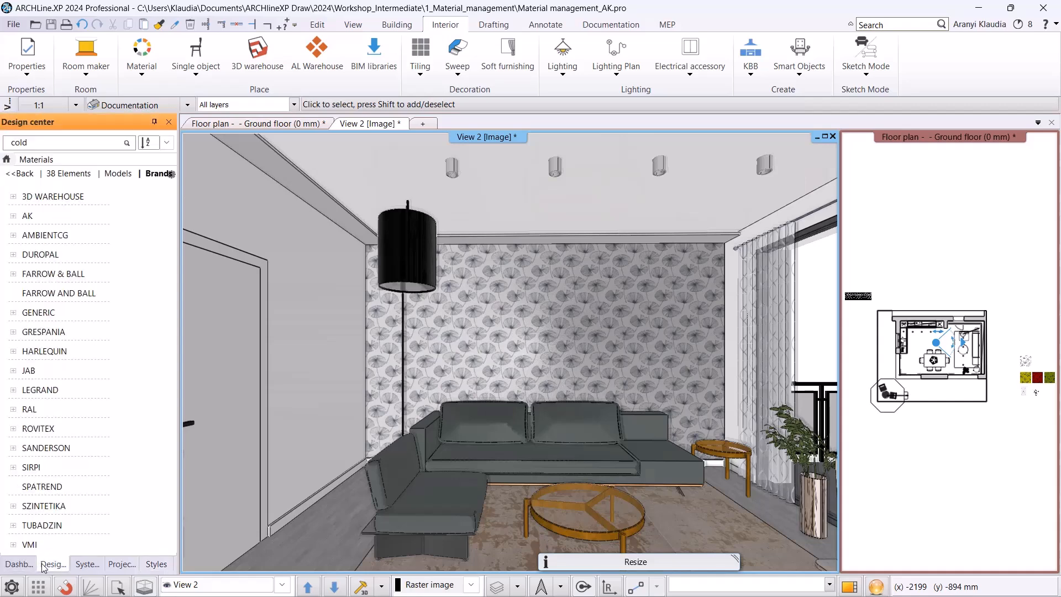
{"action": "left_click", "coordinate": [5, 160]}
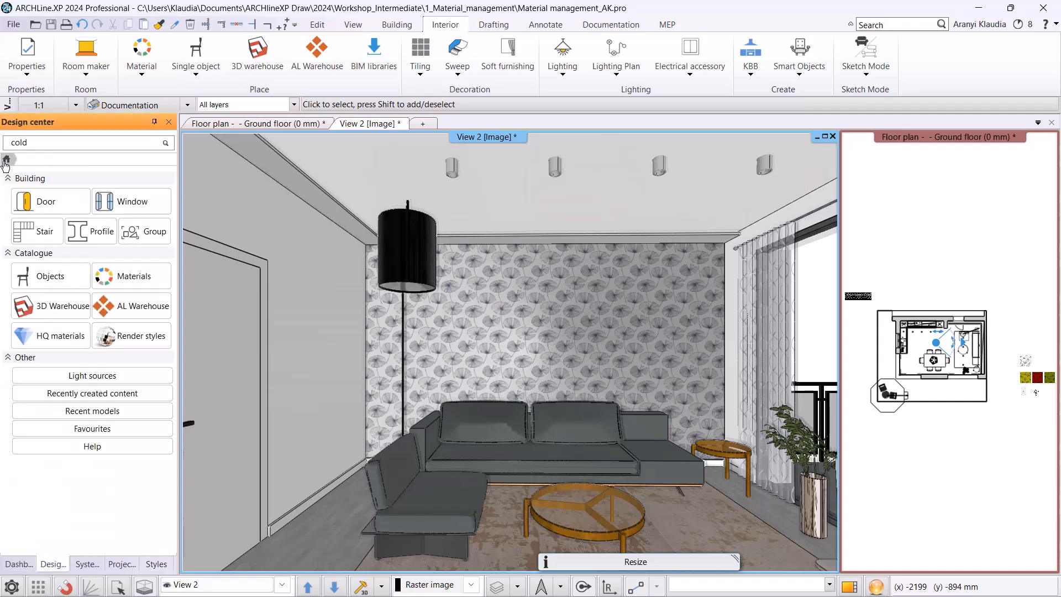
{"action": "left_click", "coordinate": [56, 336]}
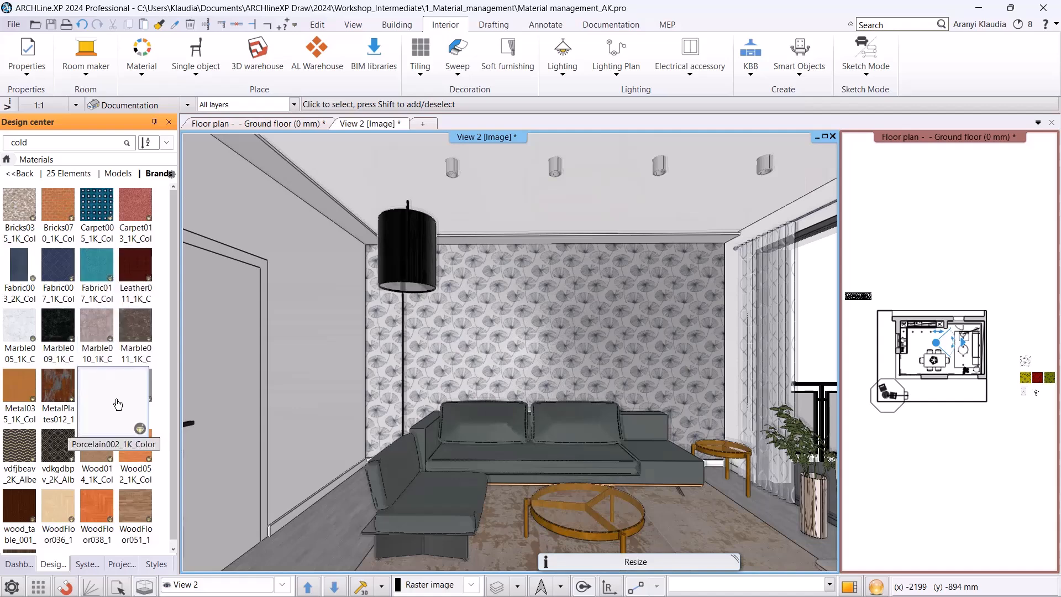
{"action": "mouse_move", "coordinate": [104, 448]}
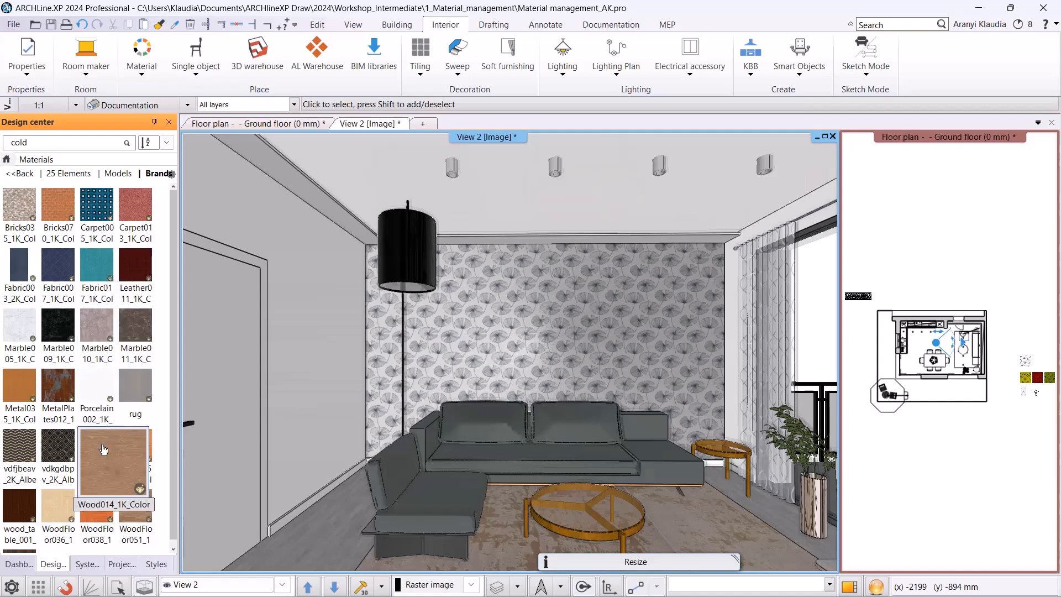
{"action": "left_click", "coordinate": [67, 385]}
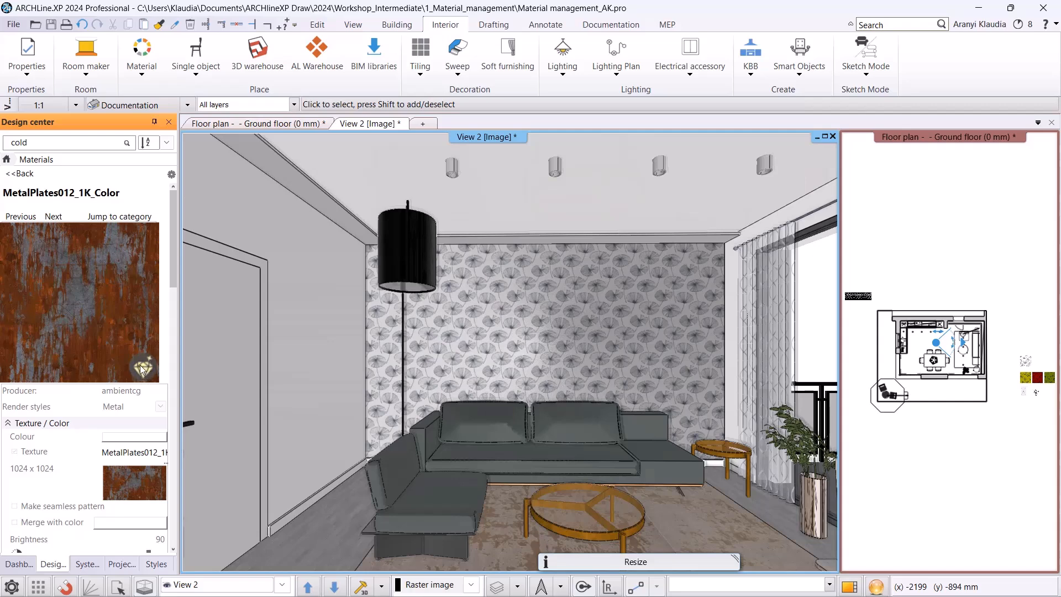
{"action": "scroll", "coordinate": [138, 370], "scroll_direction": "down", "scroll_amount": 10}
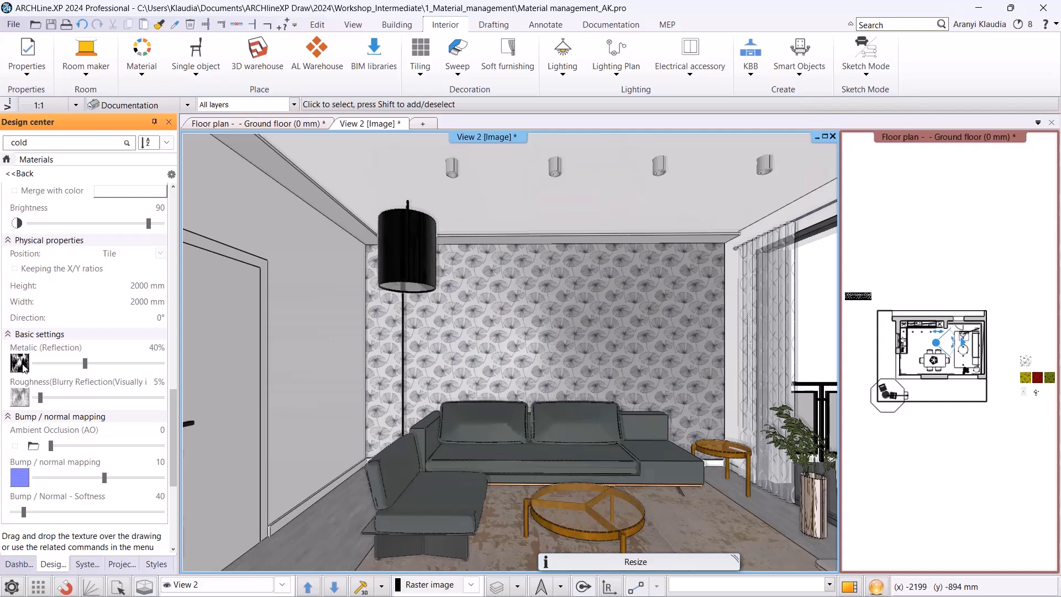
{"action": "mouse_move", "coordinate": [21, 399]}
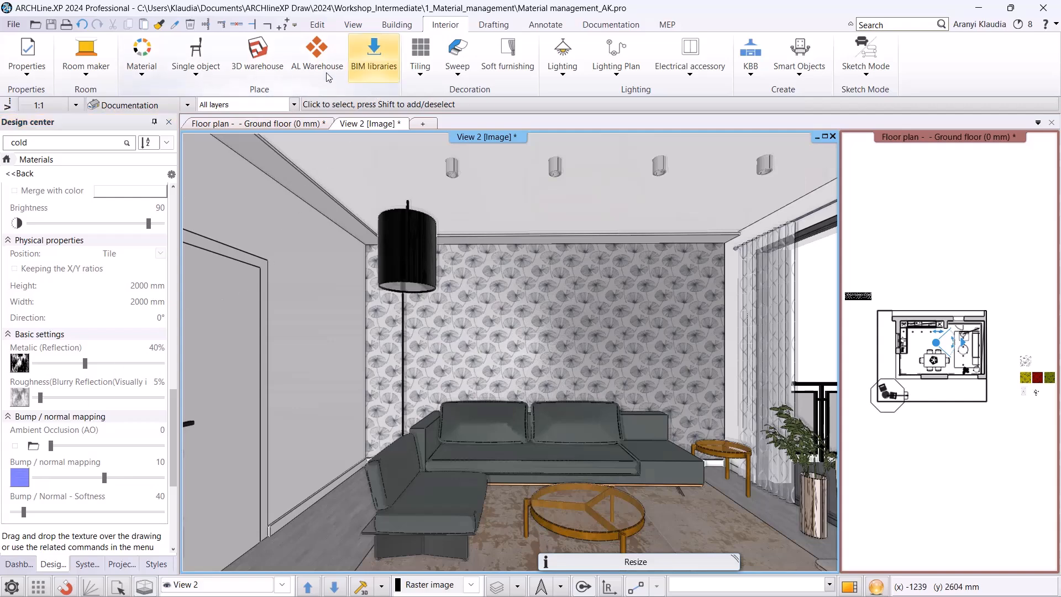
Switch to the web browser through the link to the PBR material libraries page and open the ambientCG site.
{"action": "left_click", "coordinate": [145, 75]}
{"action": "left_click", "coordinate": [182, 182]}
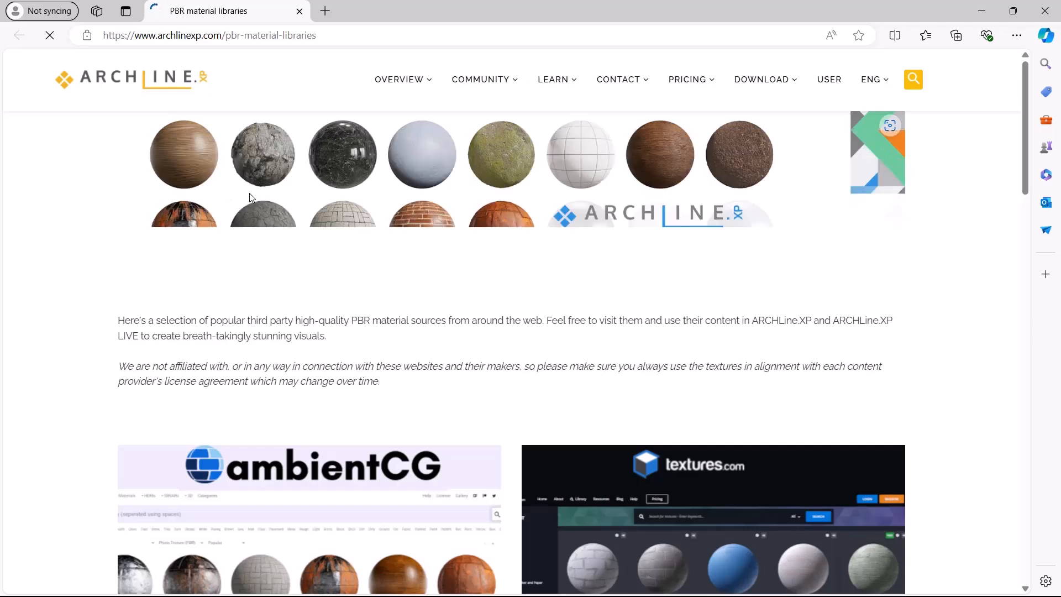
{"action": "scroll", "coordinate": [325, 268], "scroll_direction": "down", "scroll_amount": 6}
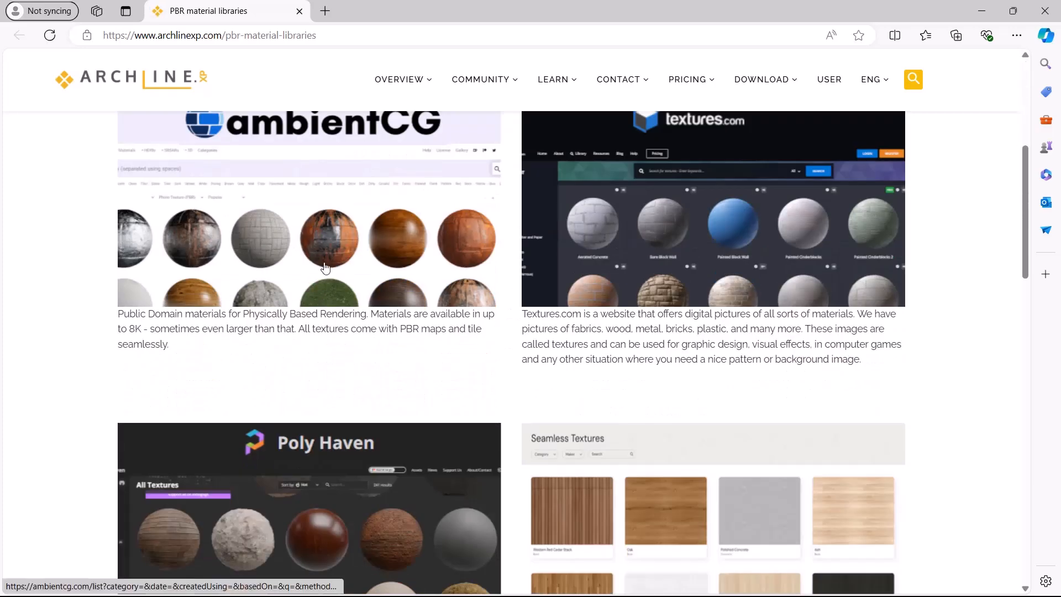
{"action": "left_click", "coordinate": [325, 268]}
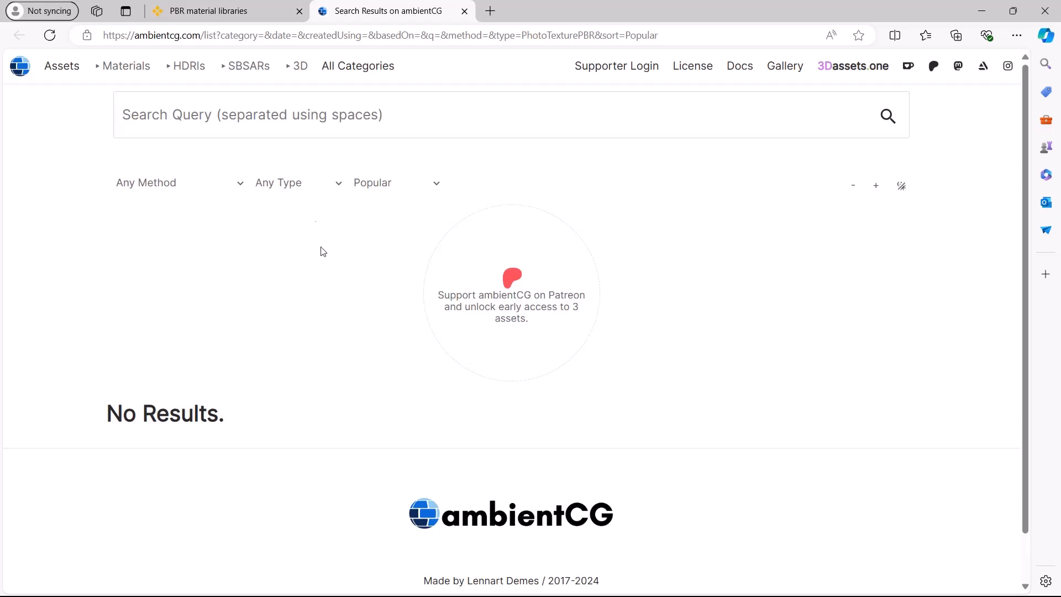
Search the ambientCG materials for wood and open the Wood Floor 051 material.
{"action": "left_click", "coordinate": [137, 66]}
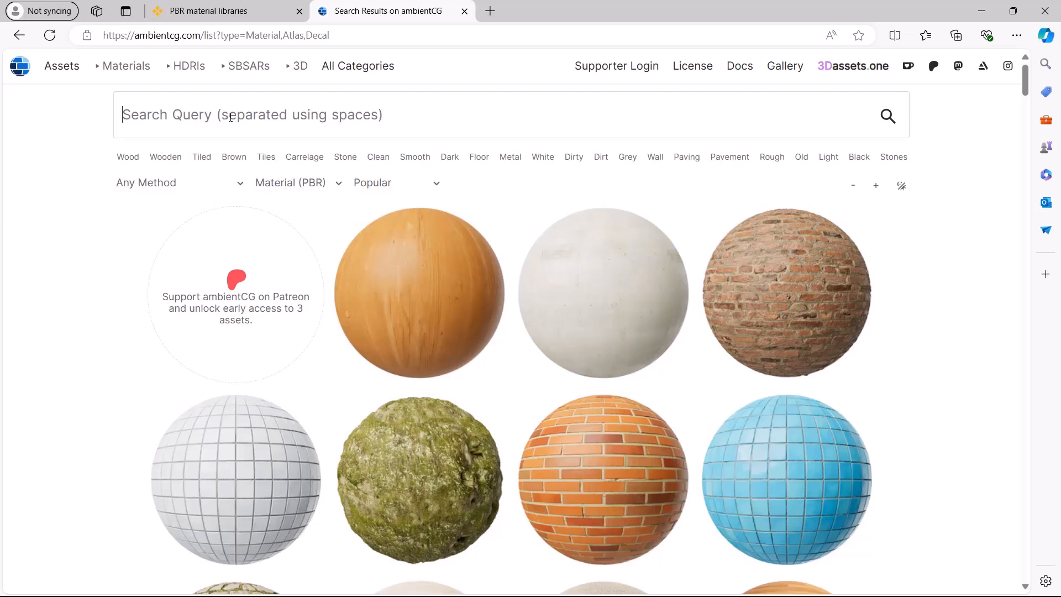
{"action": "type", "text": "wood"}
{"action": "key", "text": "Return"}
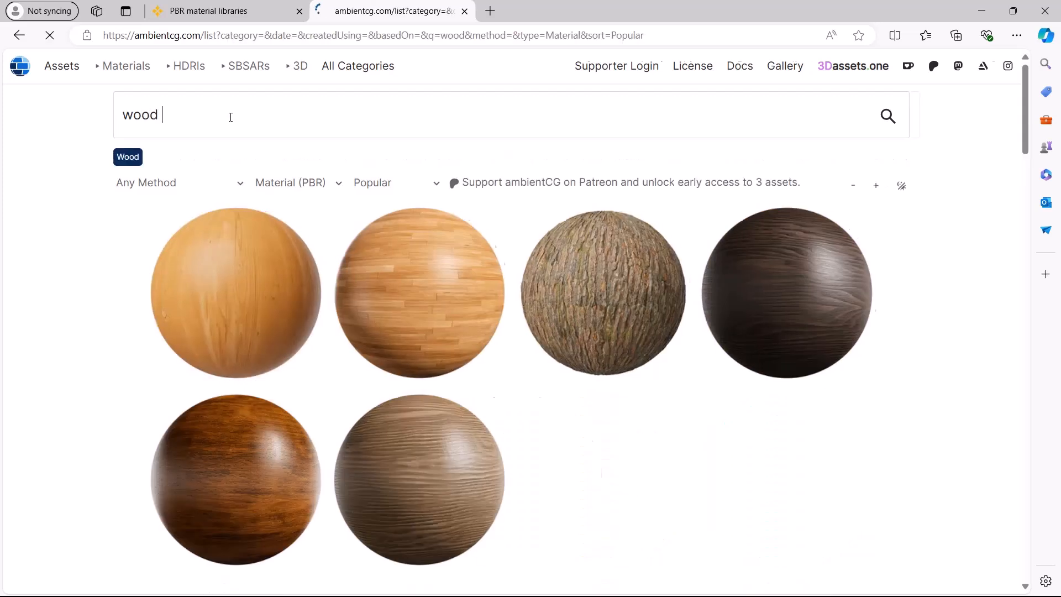
{"action": "left_click", "coordinate": [415, 285]}
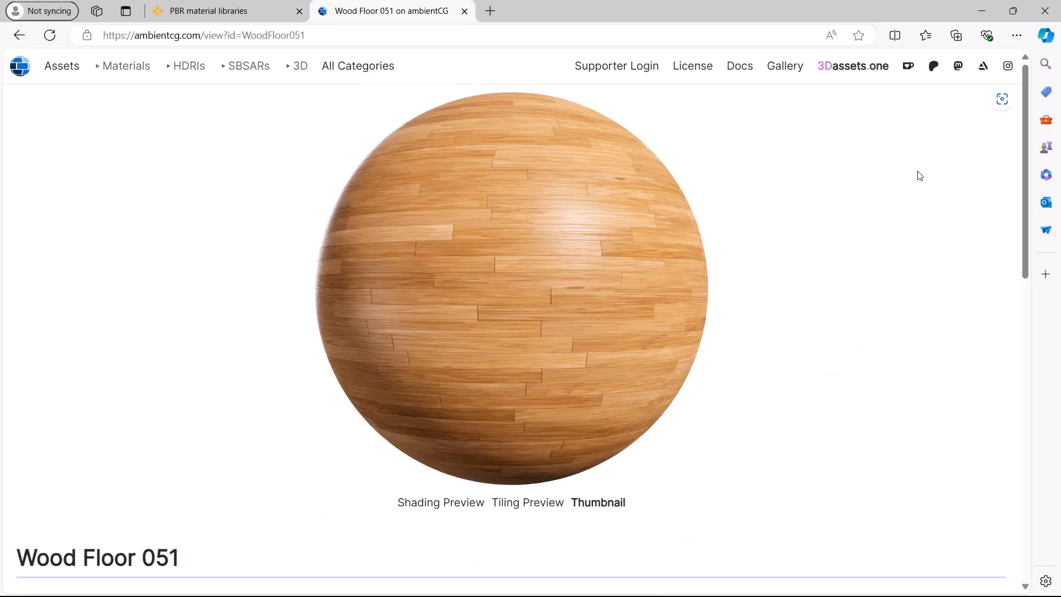
Download the 1K-JPG zip of Wood Floor 051 and show it in the Downloads folder.
{"action": "scroll", "coordinate": [916, 177], "scroll_direction": "down", "scroll_amount": 8}
{"action": "scroll", "coordinate": [906, 189], "scroll_direction": "up", "scroll_amount": 8}
{"action": "scroll", "coordinate": [902, 192], "scroll_direction": "down", "scroll_amount": 5}
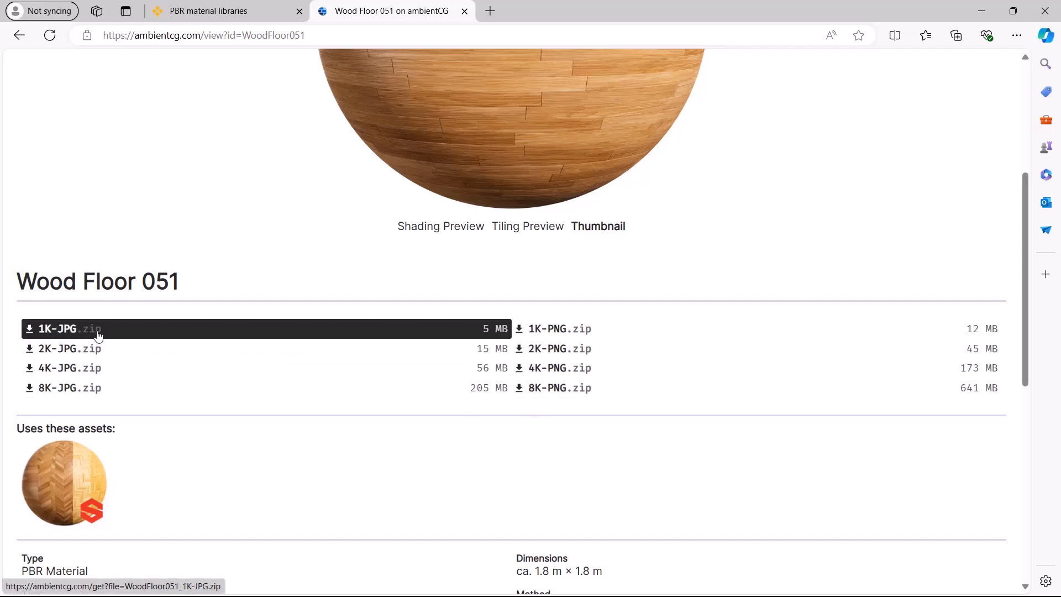
{"action": "left_click", "coordinate": [28, 330]}
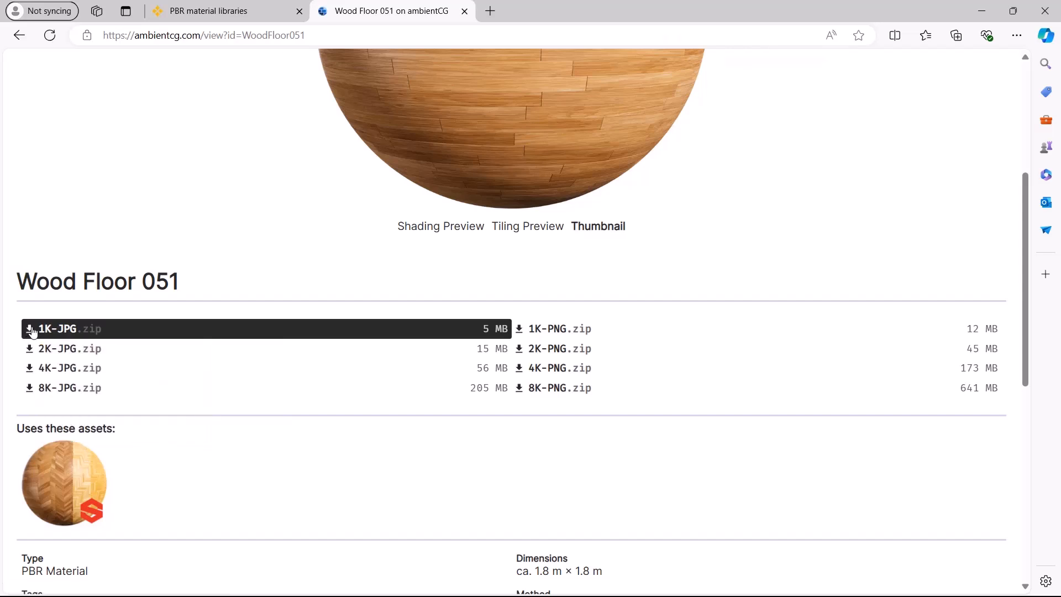
{"action": "left_click", "coordinate": [906, 88]}
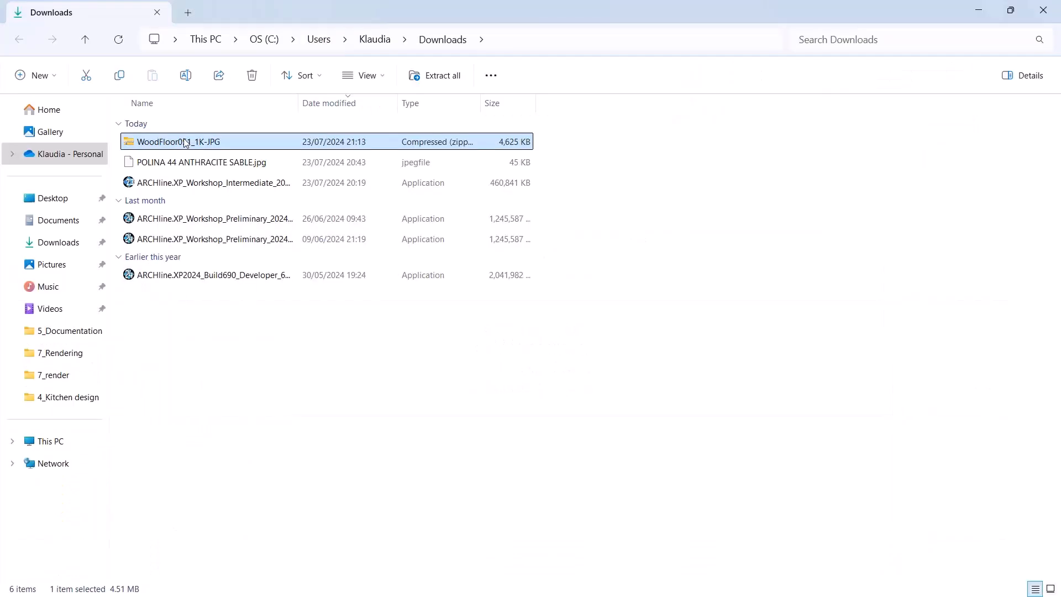
Import the WoodFloor051_1K-JPG archive into the ARCHLine.XP Design center and set the material's render style to Parquet.
{"action": "left_click_drag", "start_coordinate": [186, 143], "coordinate": [88, 347]}
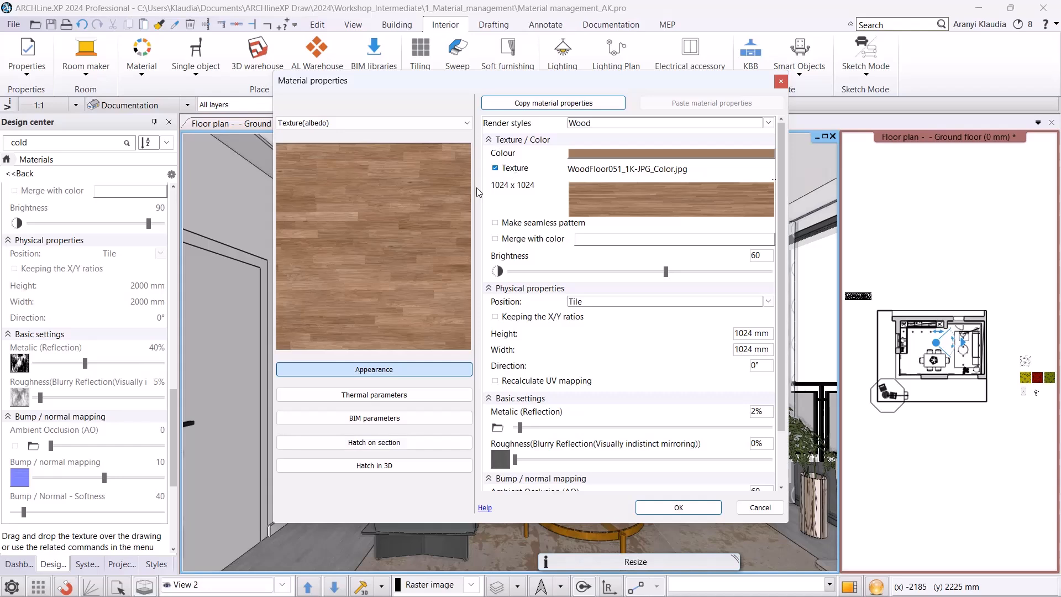
{"action": "scroll", "coordinate": [551, 163], "scroll_direction": "down", "scroll_amount": 1}
{"action": "scroll", "coordinate": [552, 160], "scroll_direction": "up", "scroll_amount": 1}
{"action": "left_click", "coordinate": [586, 124]}
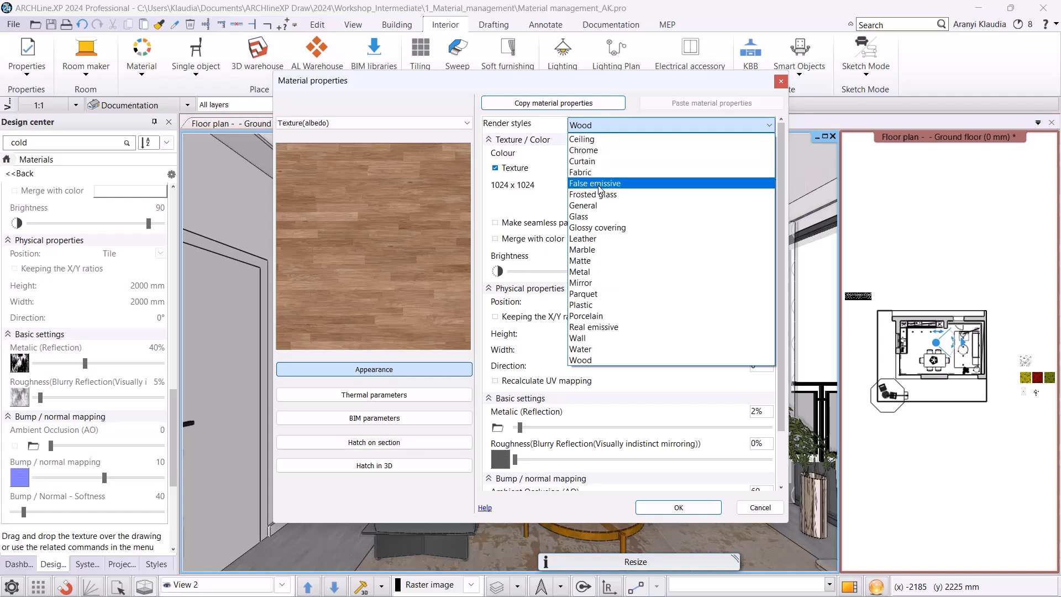
{"action": "left_click", "coordinate": [600, 294]}
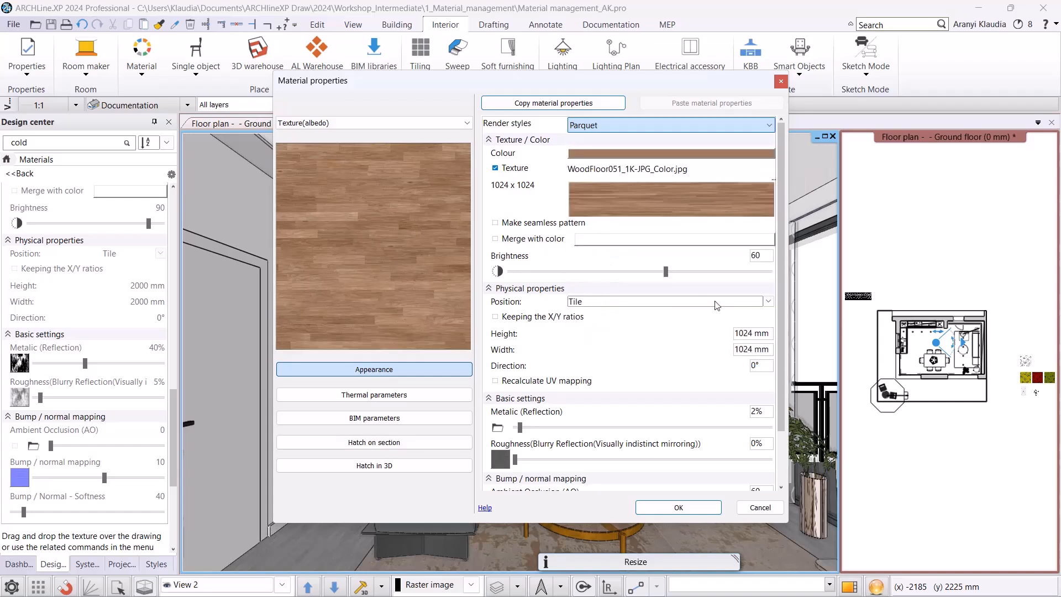
Set the brightness of the imported wood floor material to 55 and accept its material properties.
{"action": "scroll", "coordinate": [771, 398], "scroll_direction": "down", "scroll_amount": 1}
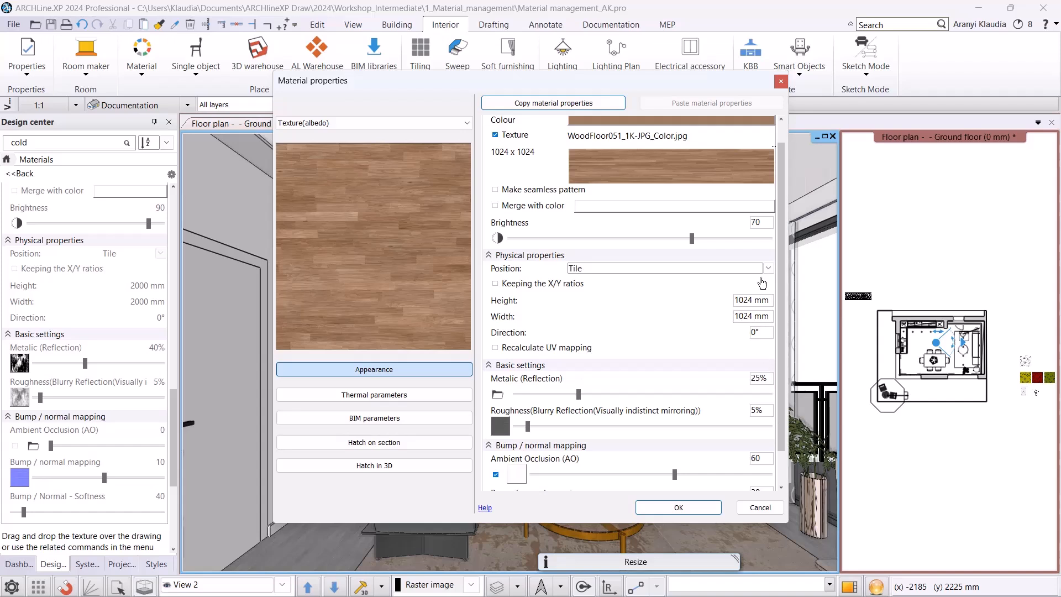
{"action": "double_click", "coordinate": [763, 222]}
{"action": "type", "text": "55"}
{"action": "key", "text": "Return"}
{"action": "scroll", "coordinate": [747, 334], "scroll_direction": "down", "scroll_amount": 2}
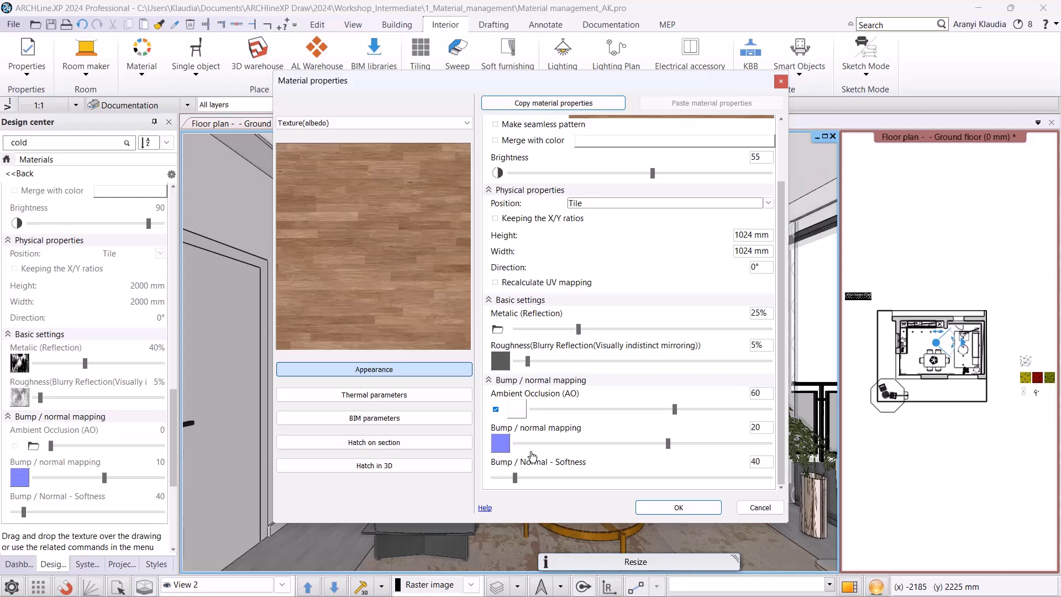
{"action": "left_click", "coordinate": [679, 507]}
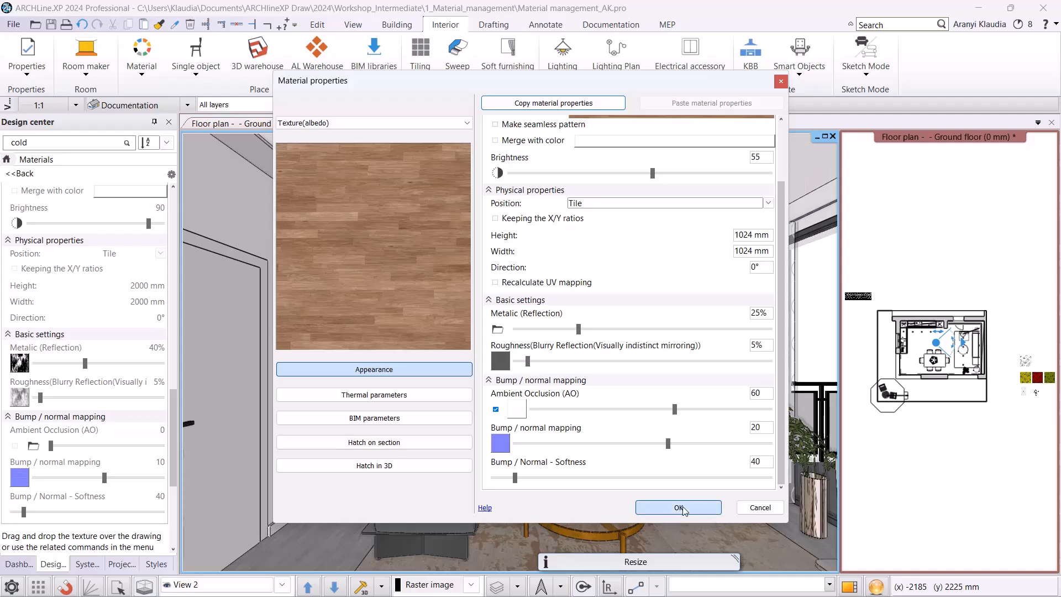
Save WoodFloor051_1K-JPG_Color in the library under category PARQUET and subcategory Strips.
{"action": "left_click", "coordinate": [469, 264]}
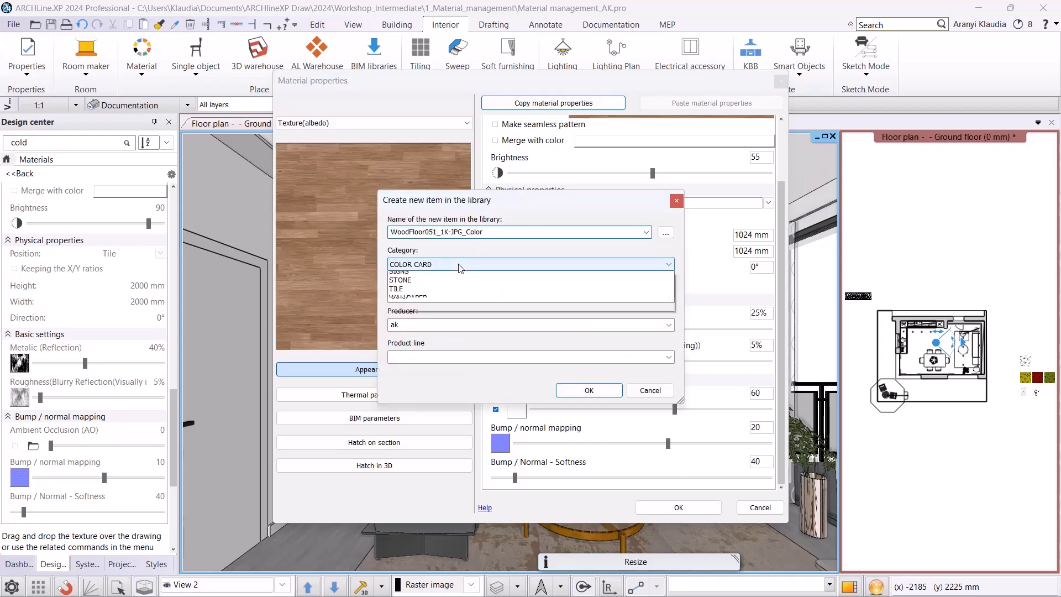
{"action": "left_click", "coordinate": [406, 364]}
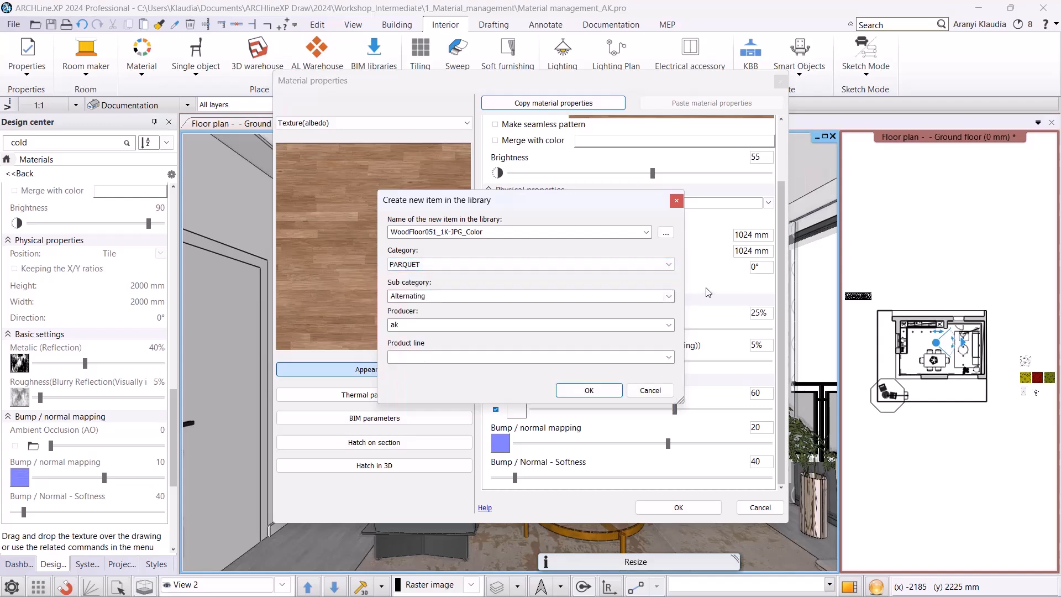
{"action": "left_click", "coordinate": [669, 296]}
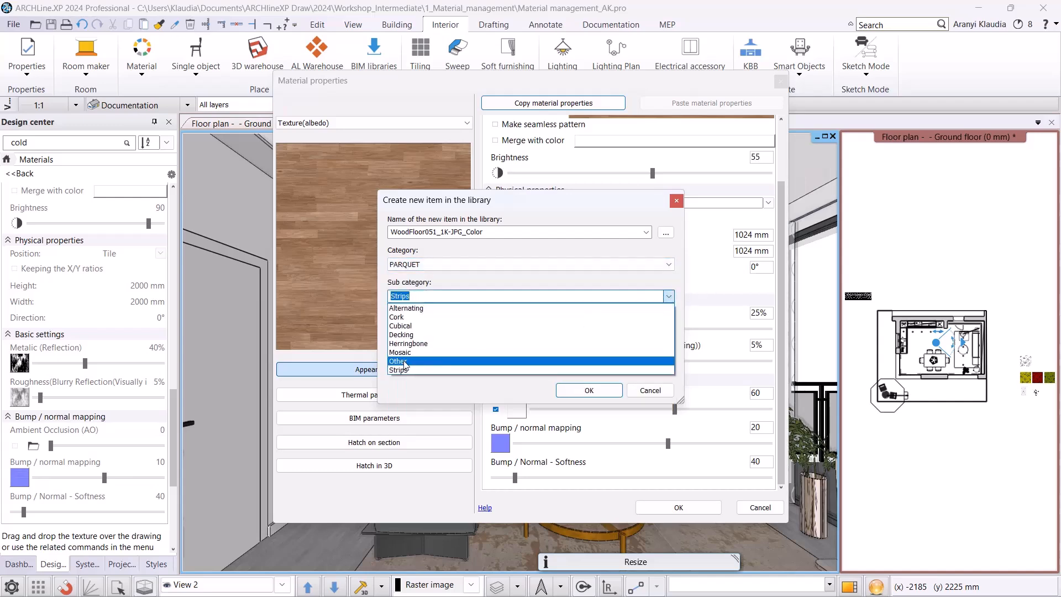
{"action": "left_click", "coordinate": [500, 370]}
{"action": "left_click", "coordinate": [589, 390]}
Apply the saved WoodFloor051_1K-JPG_Color material from the HQ materials to the floor of the living room.
{"action": "left_click", "coordinate": [44, 378]}
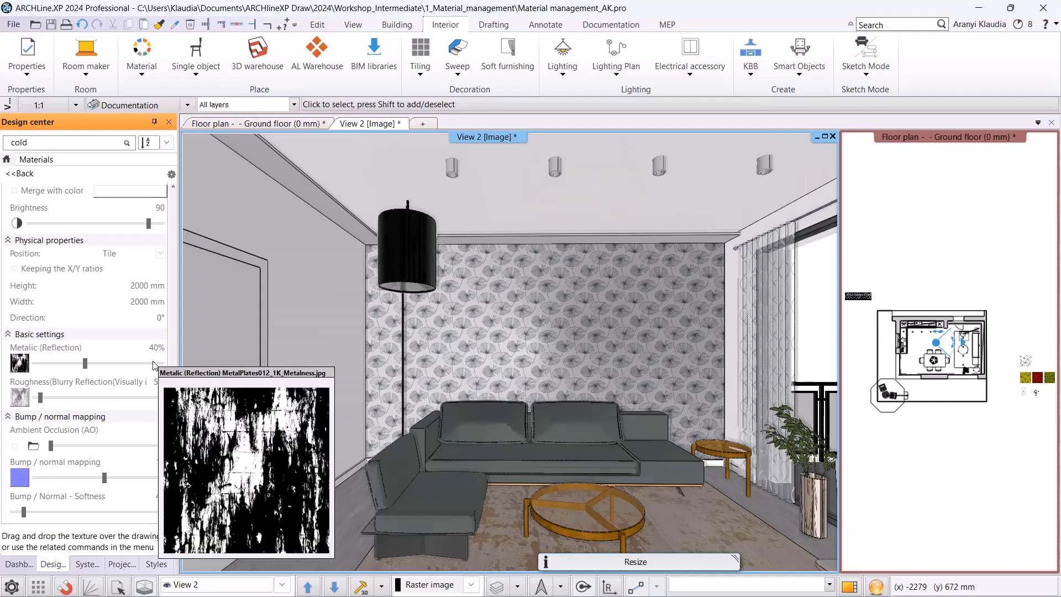
{"action": "left_click", "coordinate": [7, 160]}
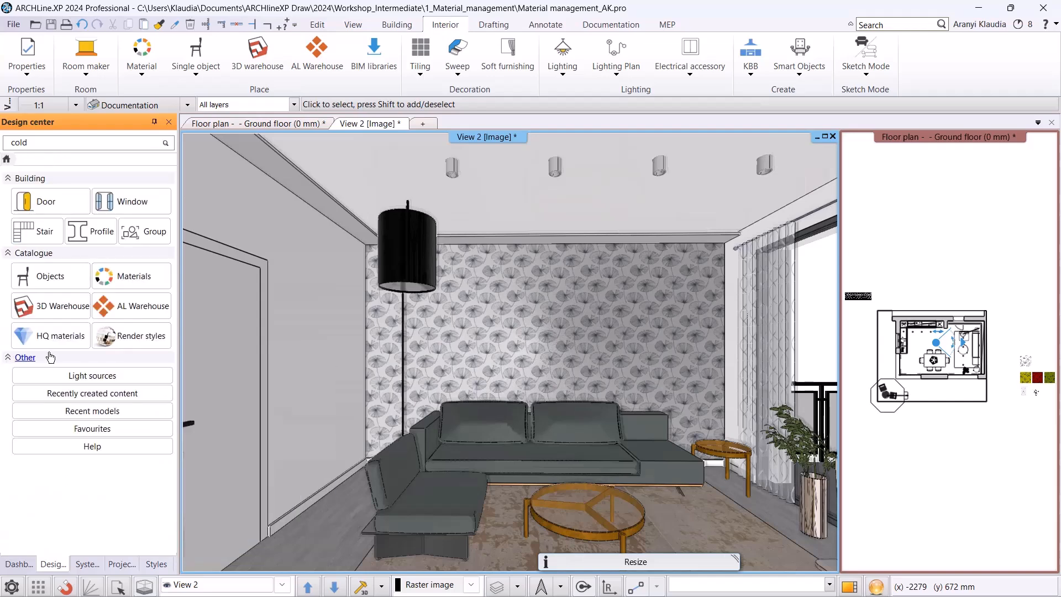
{"action": "left_click", "coordinate": [60, 335]}
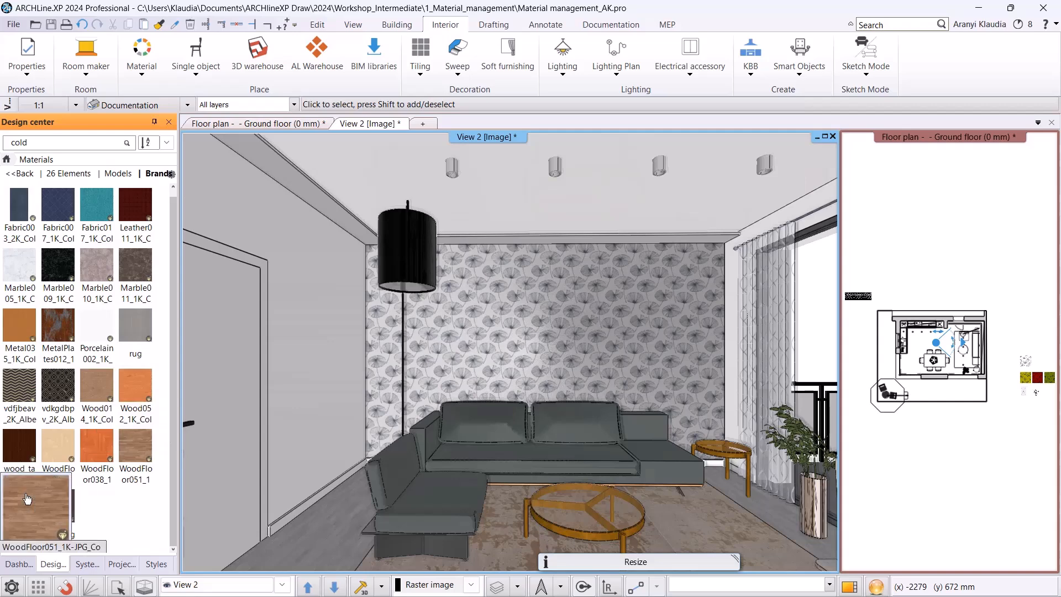
{"action": "scroll", "coordinate": [573, 442], "scroll_direction": "down", "scroll_amount": 3}
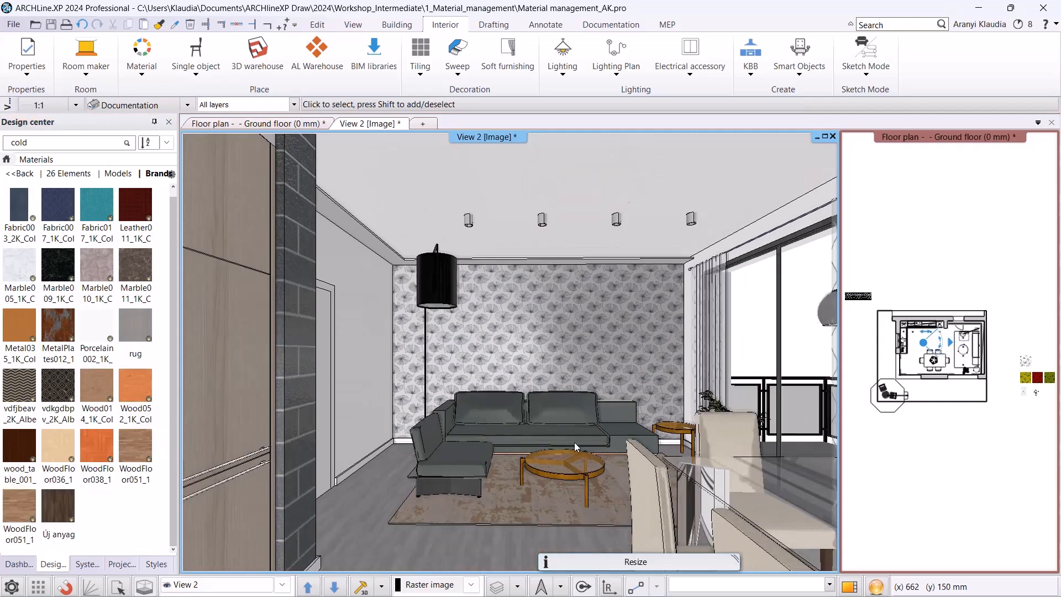
{"action": "left_click_drag", "start_coordinate": [20, 506], "coordinate": [419, 511]}
{"action": "left_click", "coordinate": [467, 427]}
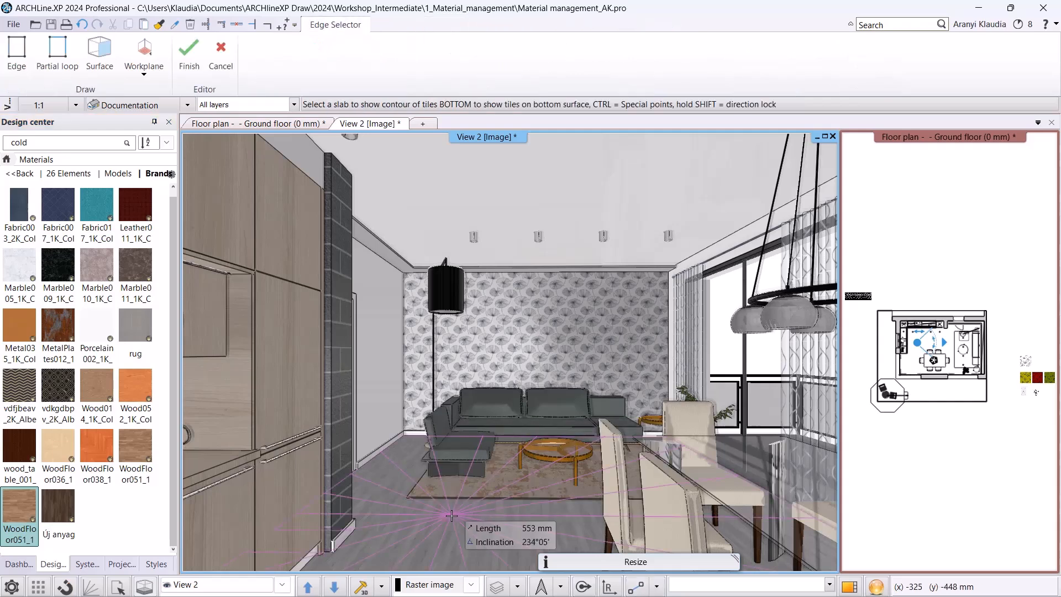
{"action": "left_click", "coordinate": [452, 526]}
{"action": "scroll", "coordinate": [454, 527], "scroll_direction": "up", "scroll_amount": 3}
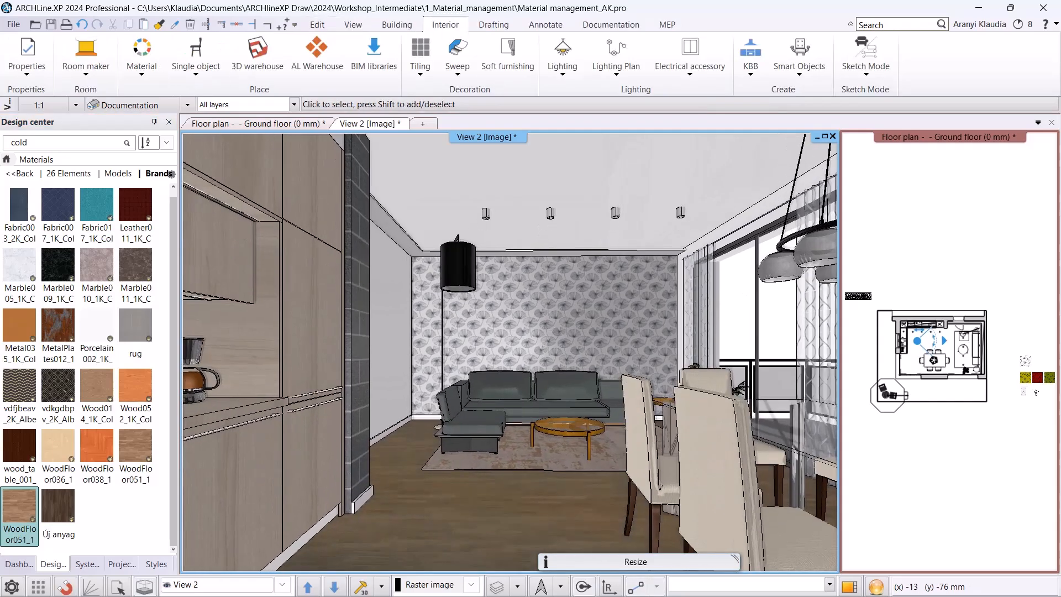
Set the wood floor material's direction to 90° and switch the 3D view to the saved Living_room_3 view.
{"action": "right_click", "coordinate": [454, 533]}
{"action": "left_click", "coordinate": [486, 375]}
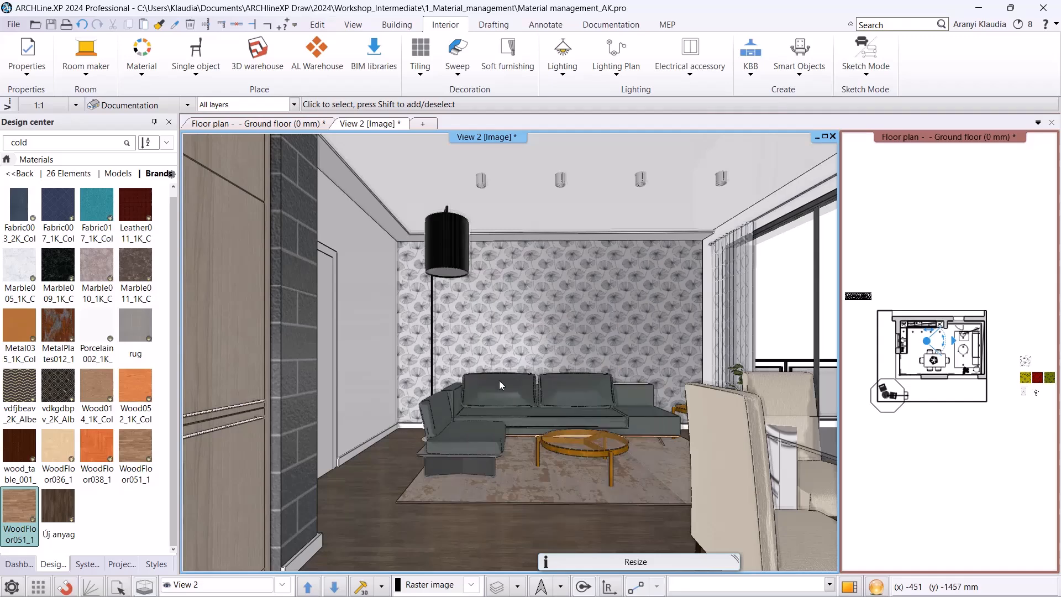
{"action": "scroll", "coordinate": [90, 437], "scroll_direction": "down", "scroll_amount": 3}
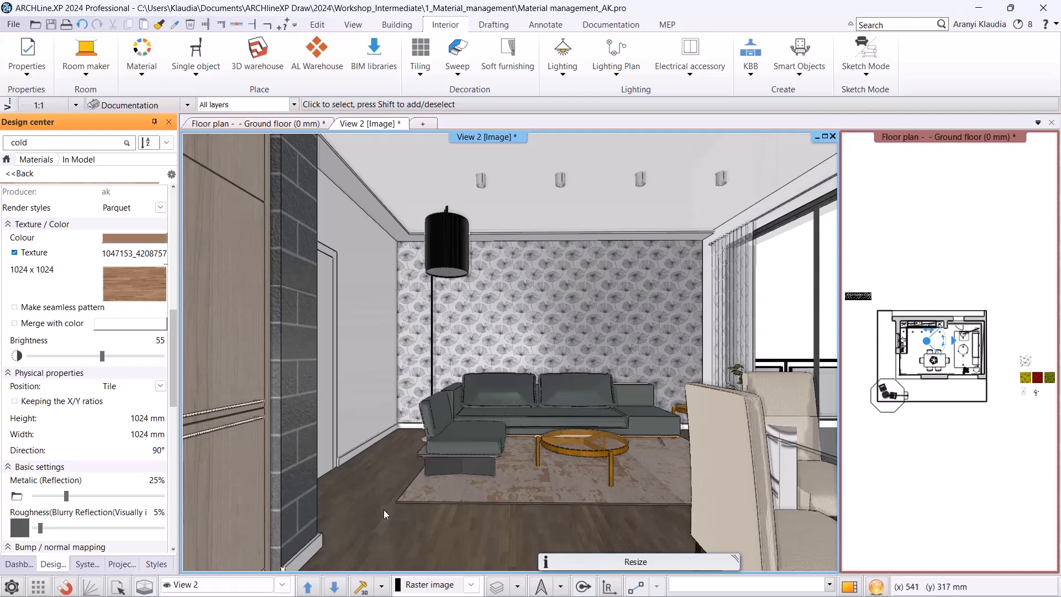
{"action": "left_click", "coordinate": [282, 584]}
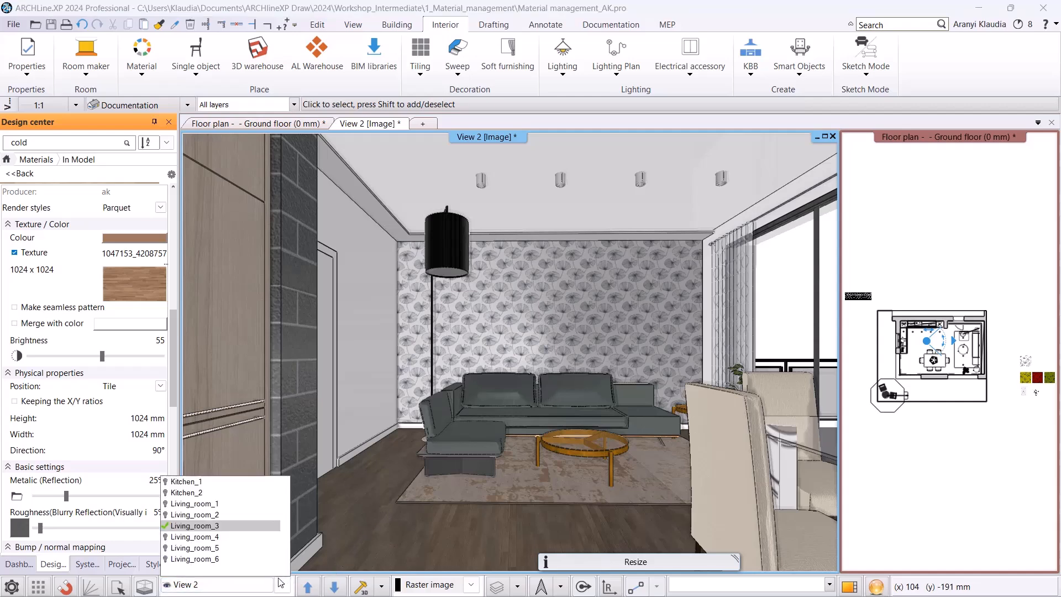
{"action": "left_click", "coordinate": [238, 531]}
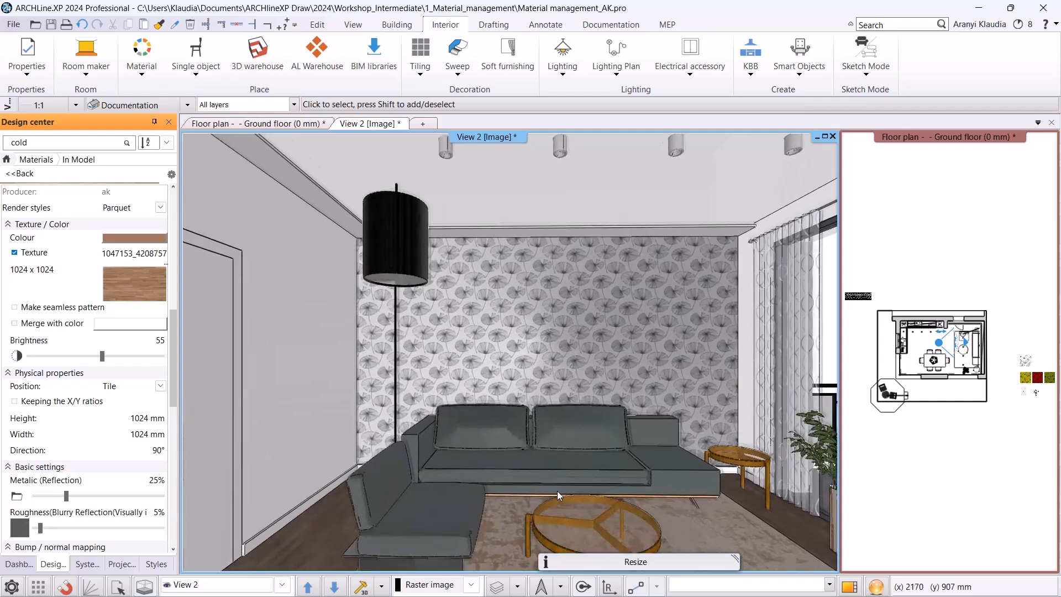